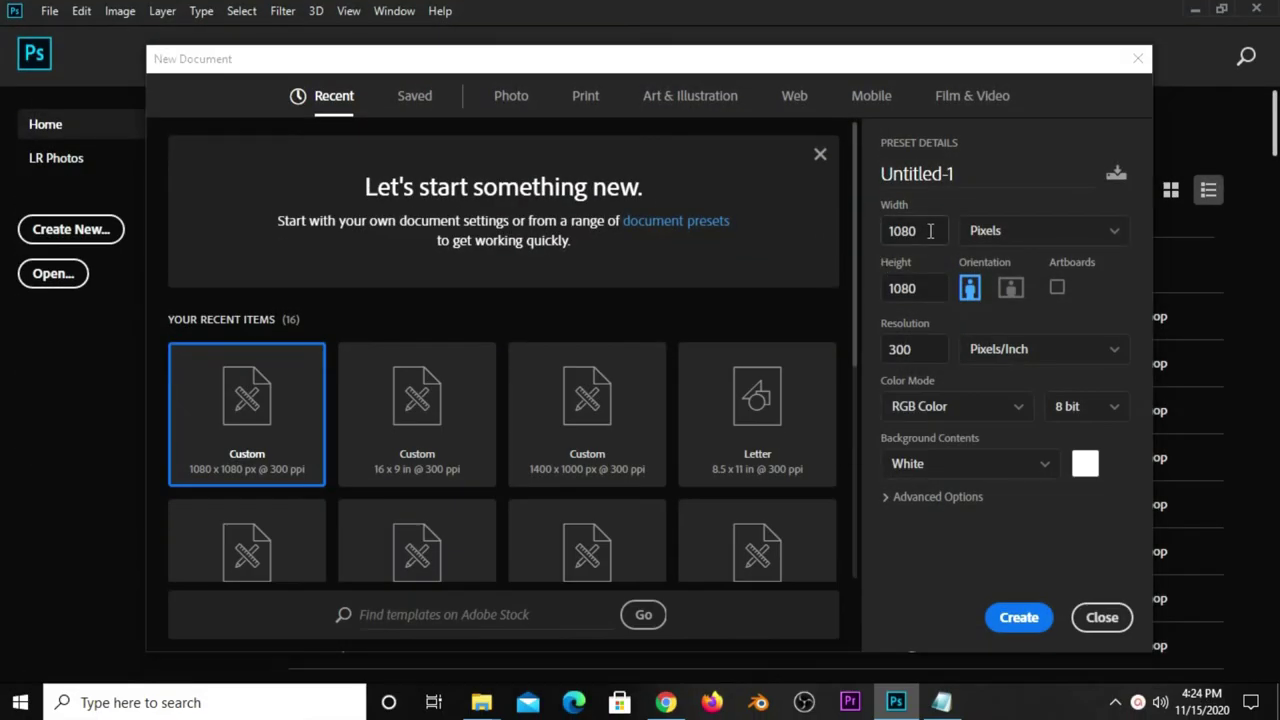
# - Create an Untitled-1 document of 1080 × 1080 px at 300 ppi
pyautogui.doubleClick(930, 231)
pyautogui.doubleClick(930, 286)
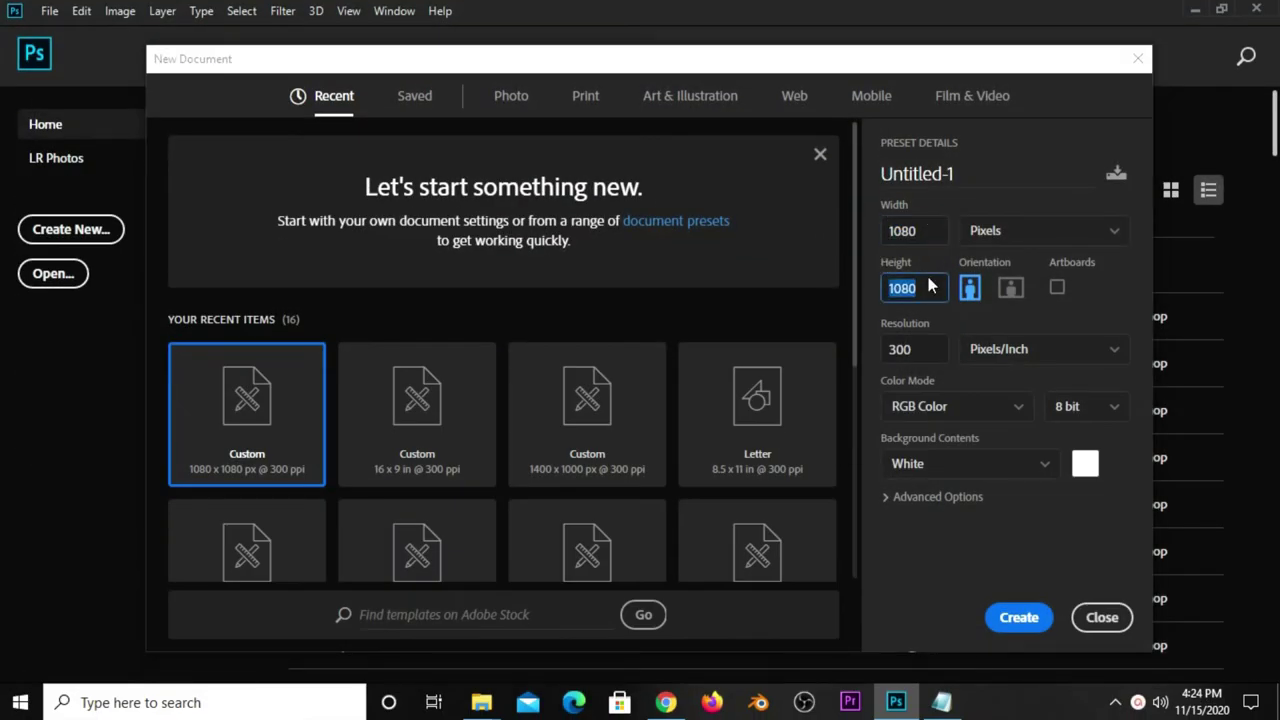
pyautogui.doubleClick(930, 348)
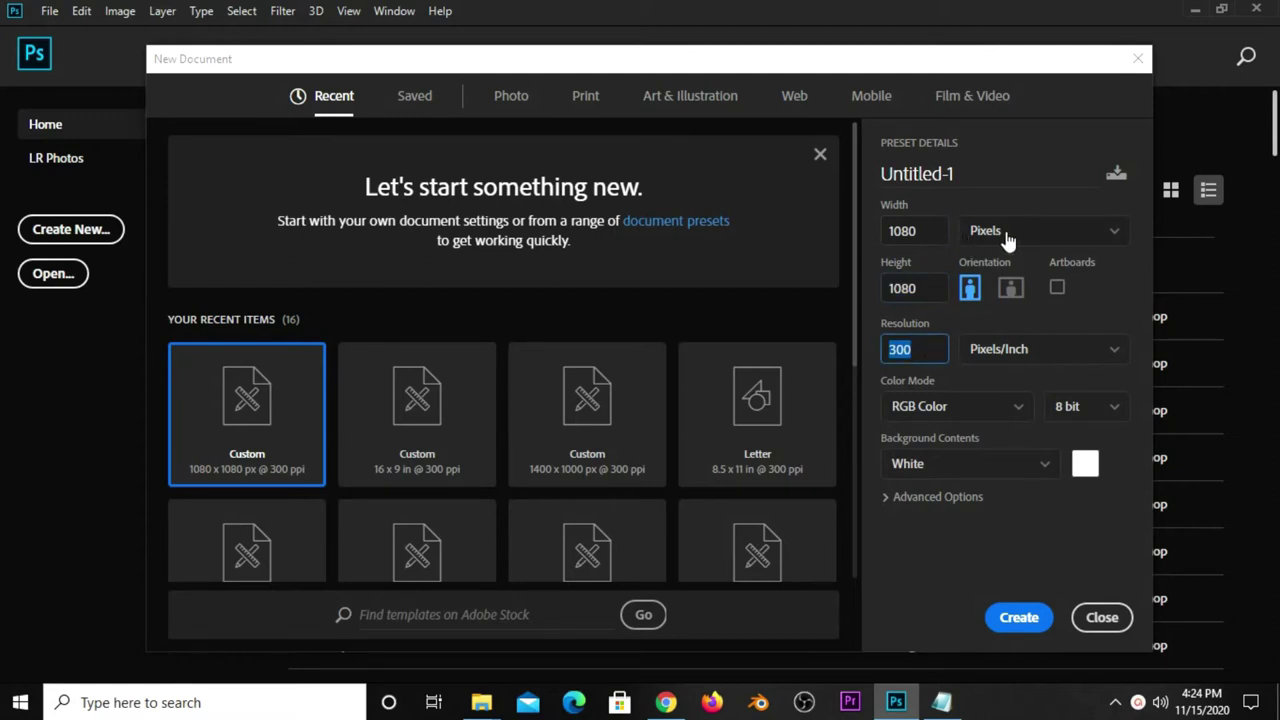
pyautogui.click(1014, 617)
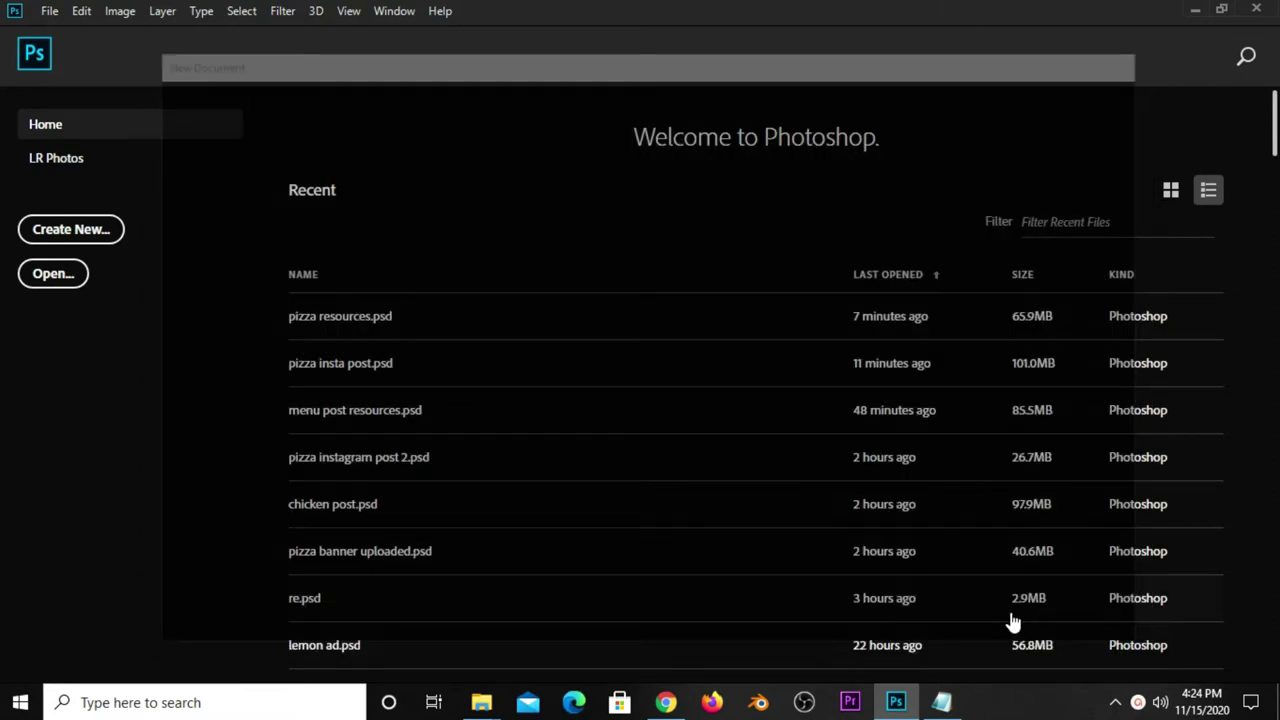
# - Select the Move tool and collapse the Character panel
pyautogui.click(16, 97)
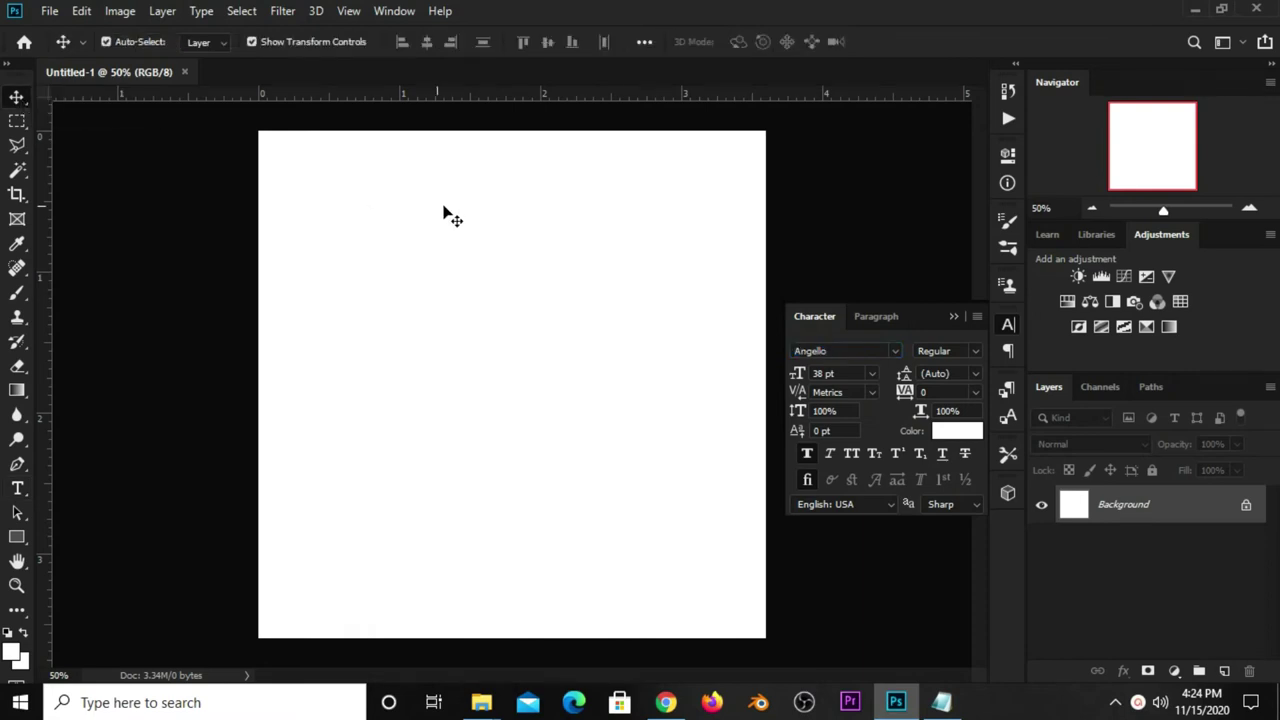
pyautogui.scroll(-1, 445, 210)
pyautogui.click(958, 317)
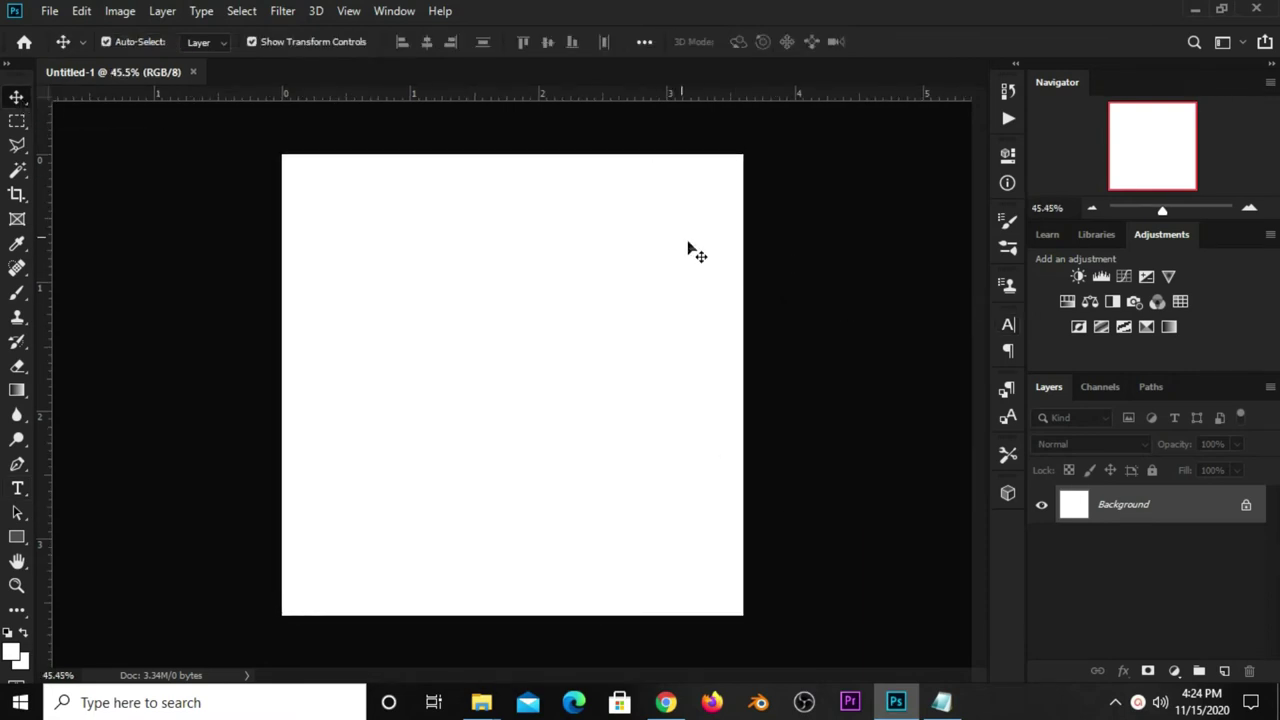
pyautogui.click(49, 11)
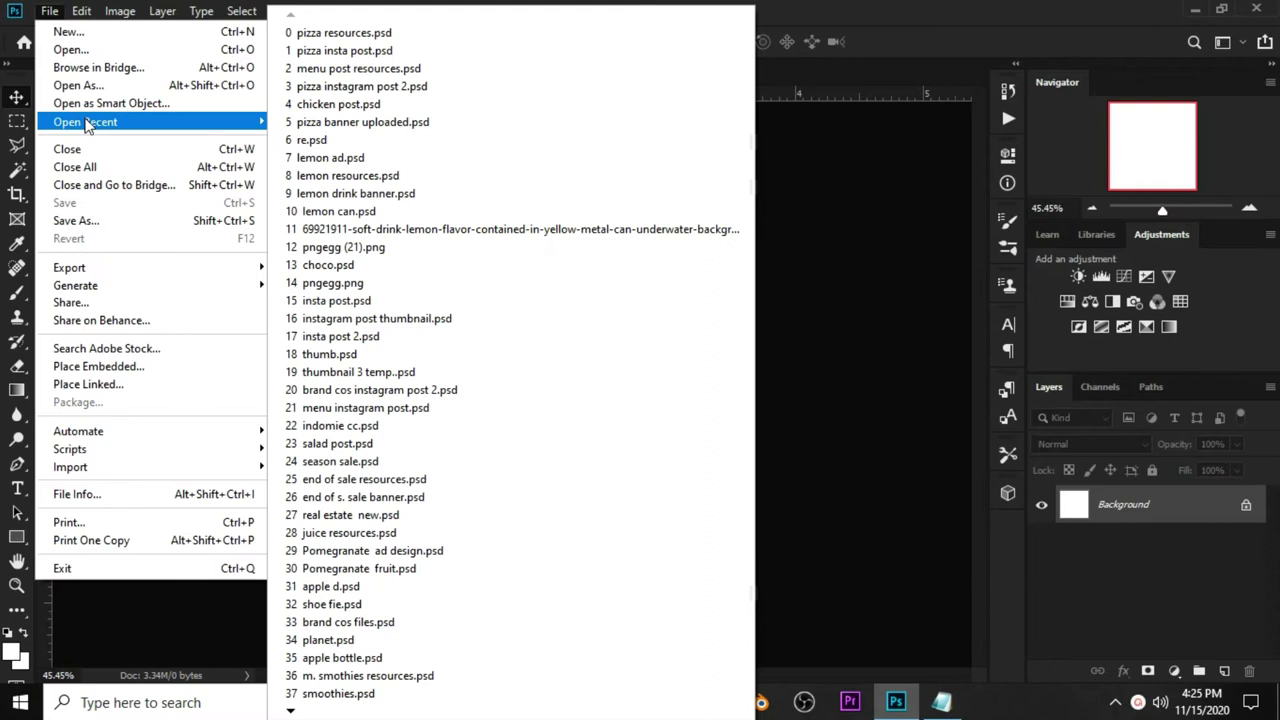
pyautogui.moveTo(86, 121)
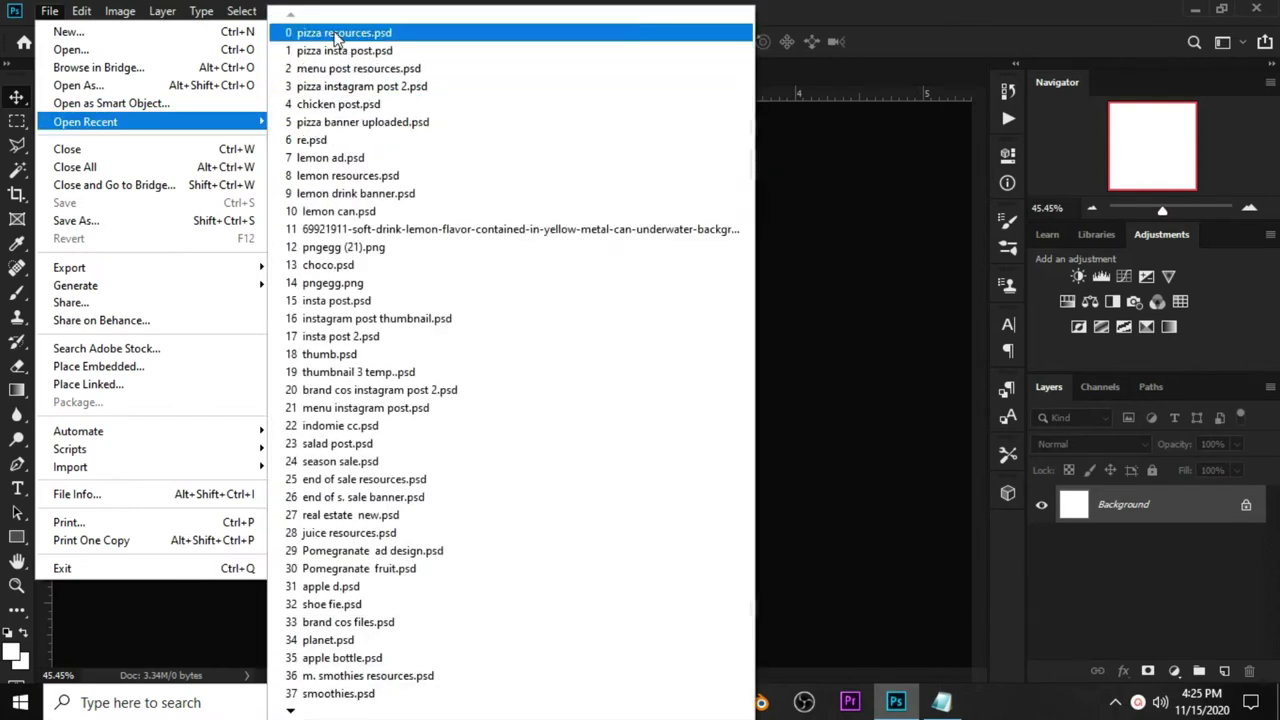
# - Copy the chalkboard layer from pizza resources.psd and paste it into Untitled-1 at the top-left
pyautogui.click(334, 32)
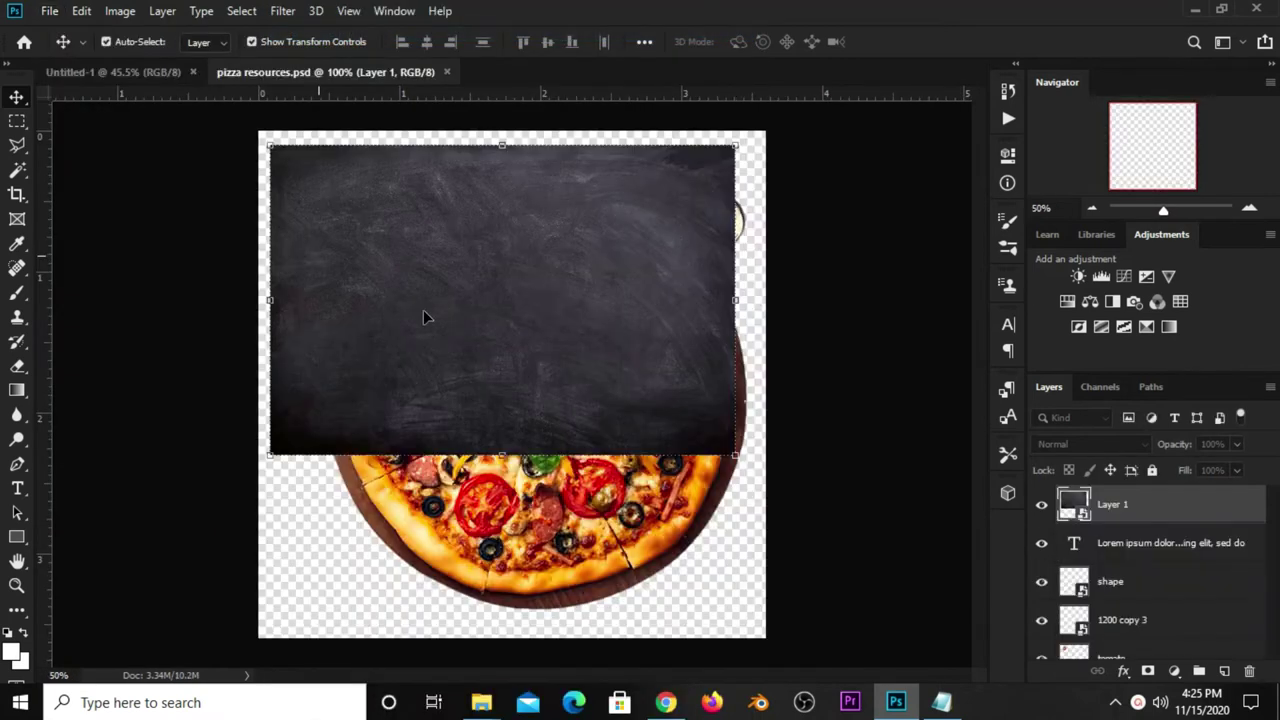
pyautogui.hotkey('ctrl', 'c')
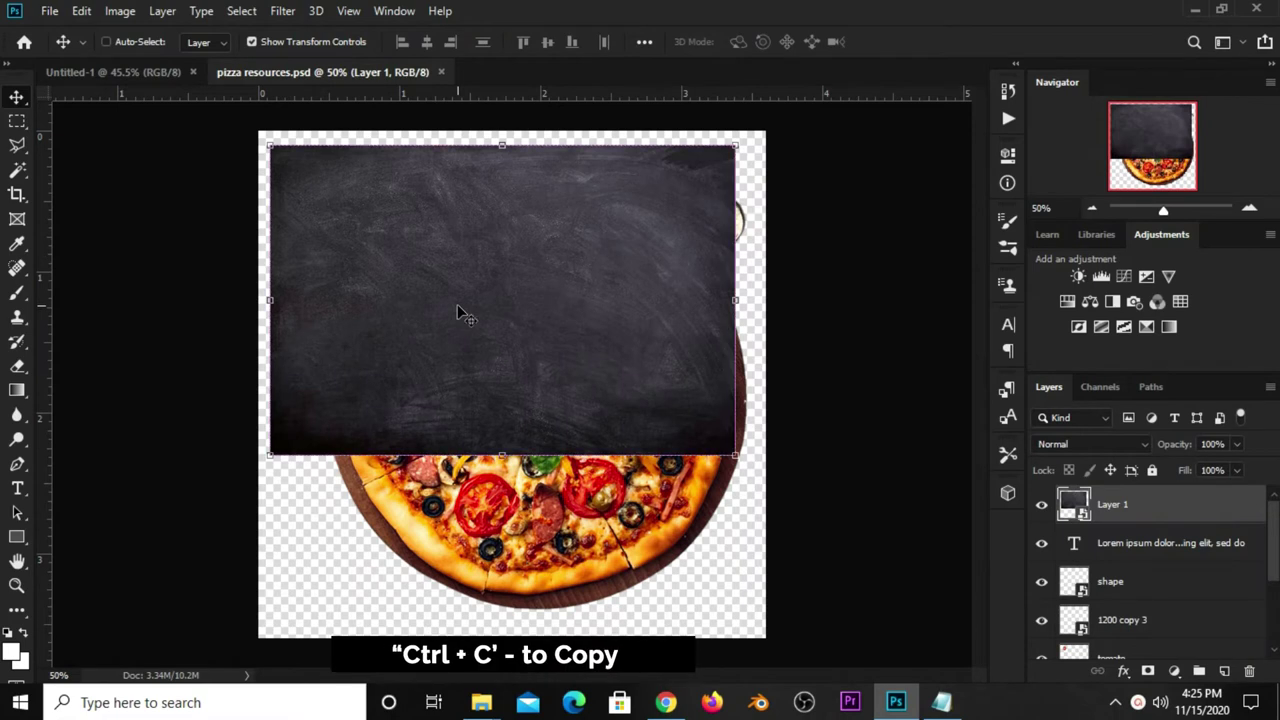
pyautogui.click(163, 74)
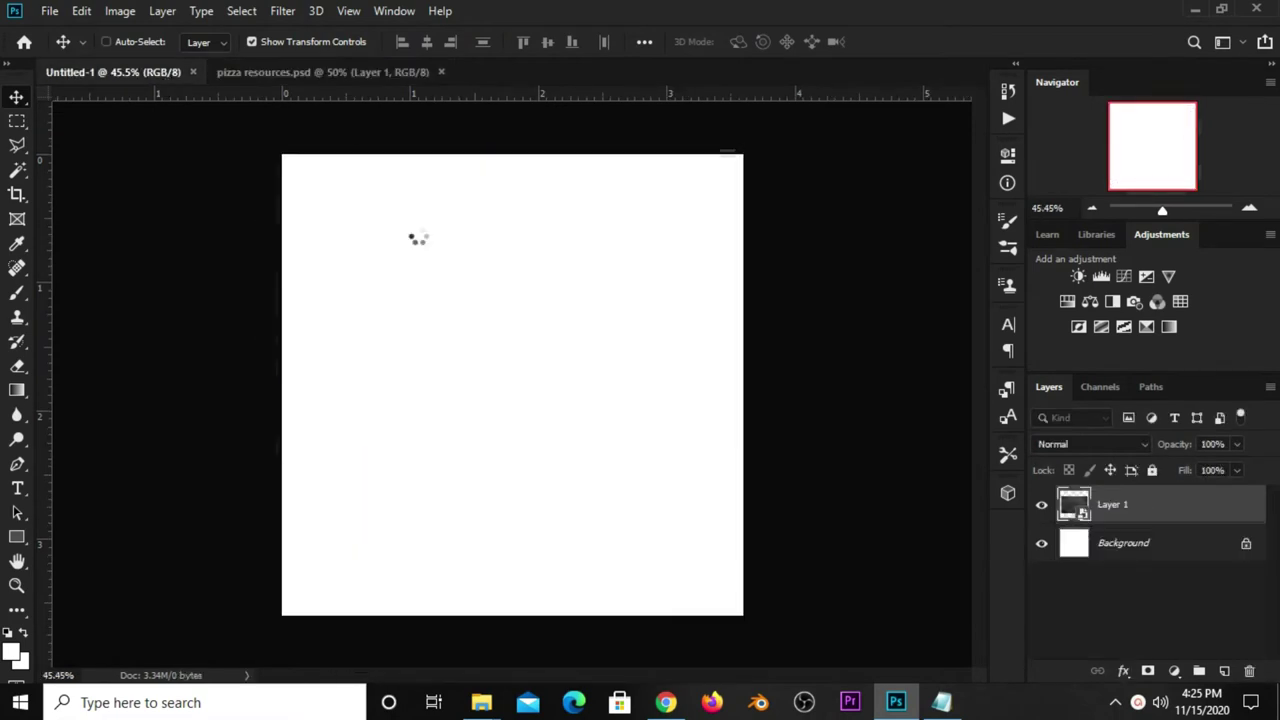
pyautogui.hotkey('ctrl', 'v')
pyautogui.moveTo(500, 397); pyautogui.dragTo(473, 300)
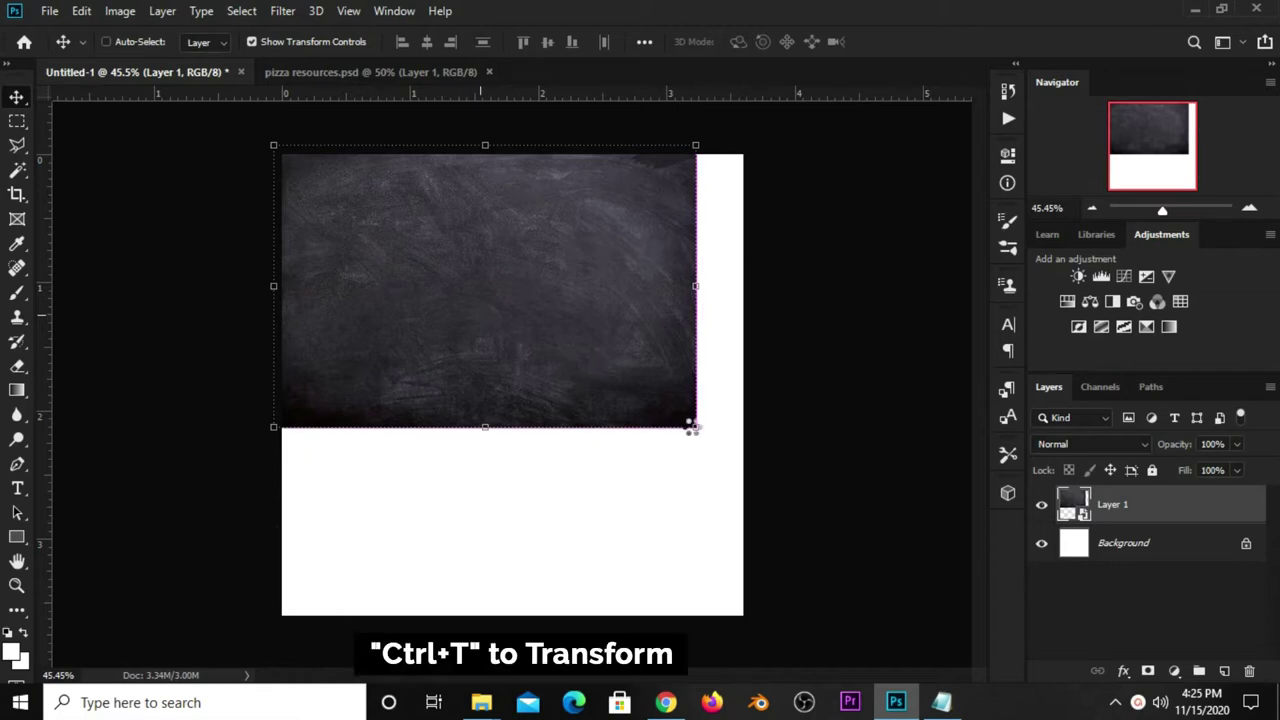
# - Scale the chalkboard to cover the whole canvas and zoom back to 50%
pyautogui.hotkey('ctrl', 't')
pyautogui.moveTo(696, 427)
pyautogui.mouseDown()
pyautogui.moveTo(765, 510)
pyautogui.moveTo(775, 490)
pyautogui.moveTo(936, 602)
pyautogui.mouseUp()
pyautogui.scroll(-2, 771, 523)
pyautogui.press('Return')
pyautogui.hotkey('ctrl', '+')
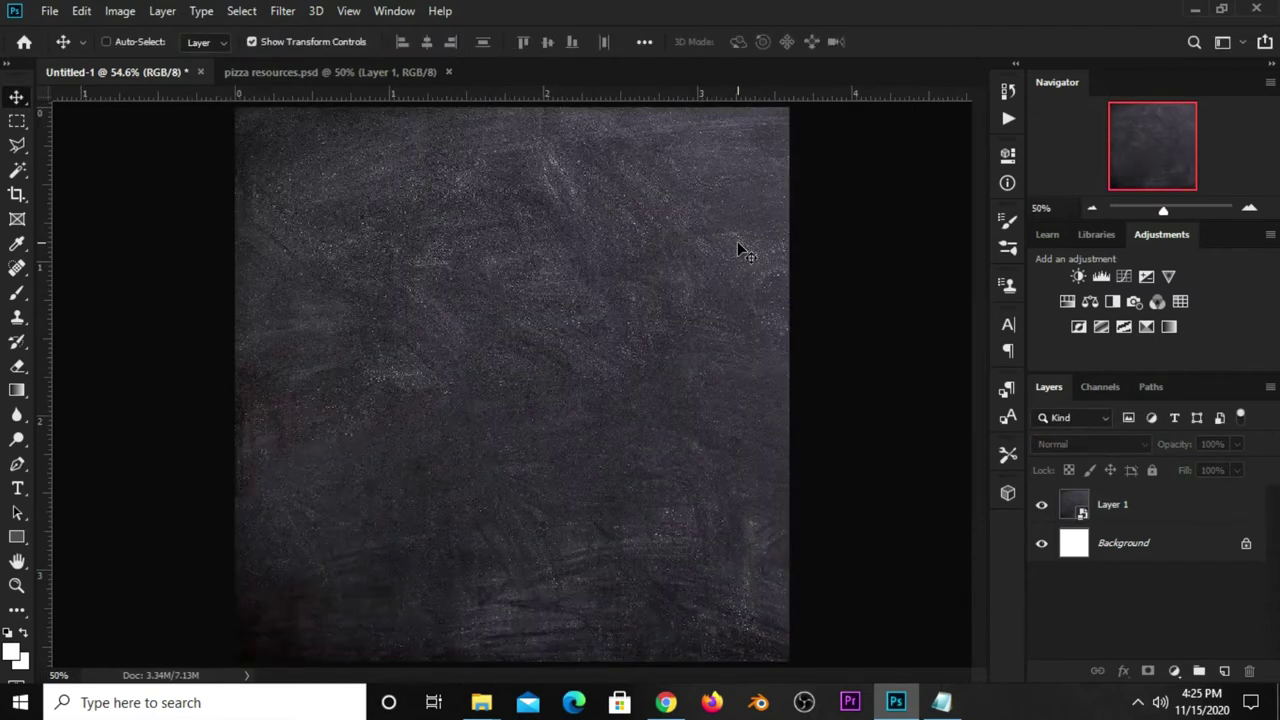
# - Add a darkening Curves adjustment and a Hue/Saturation layer with Lightness around -44
pyautogui.click(1172, 671)
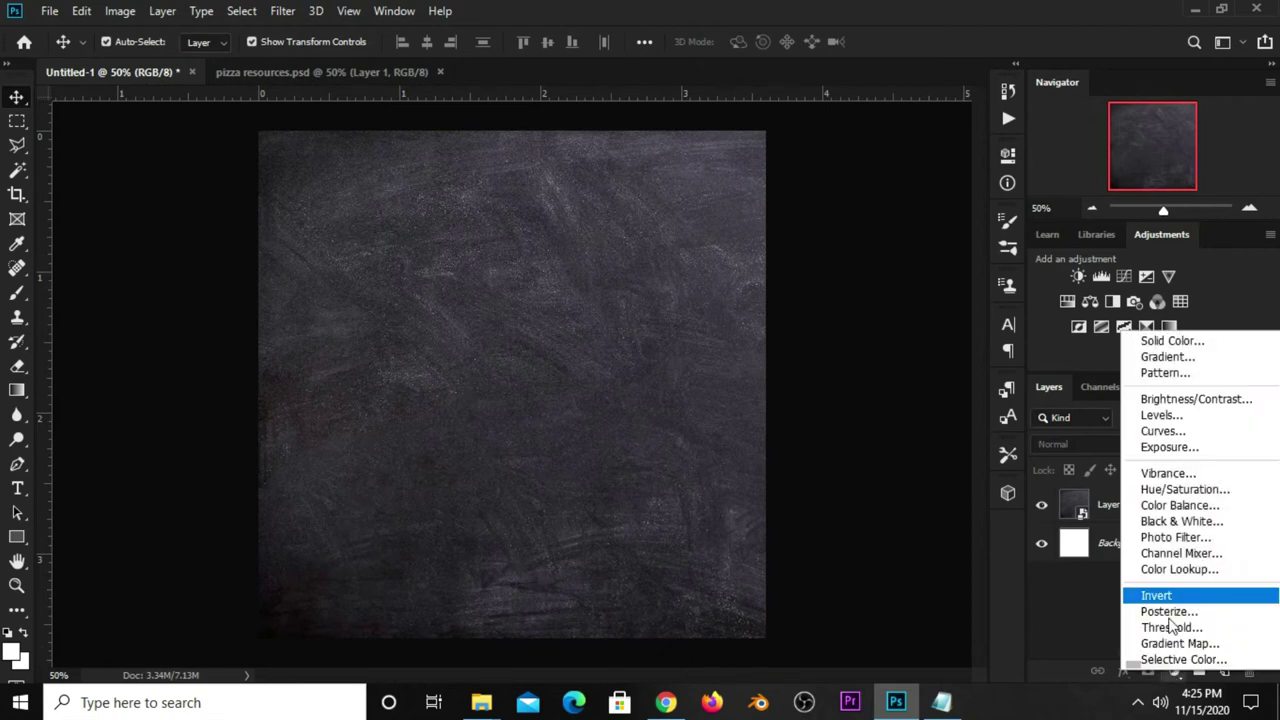
pyautogui.click(1168, 428)
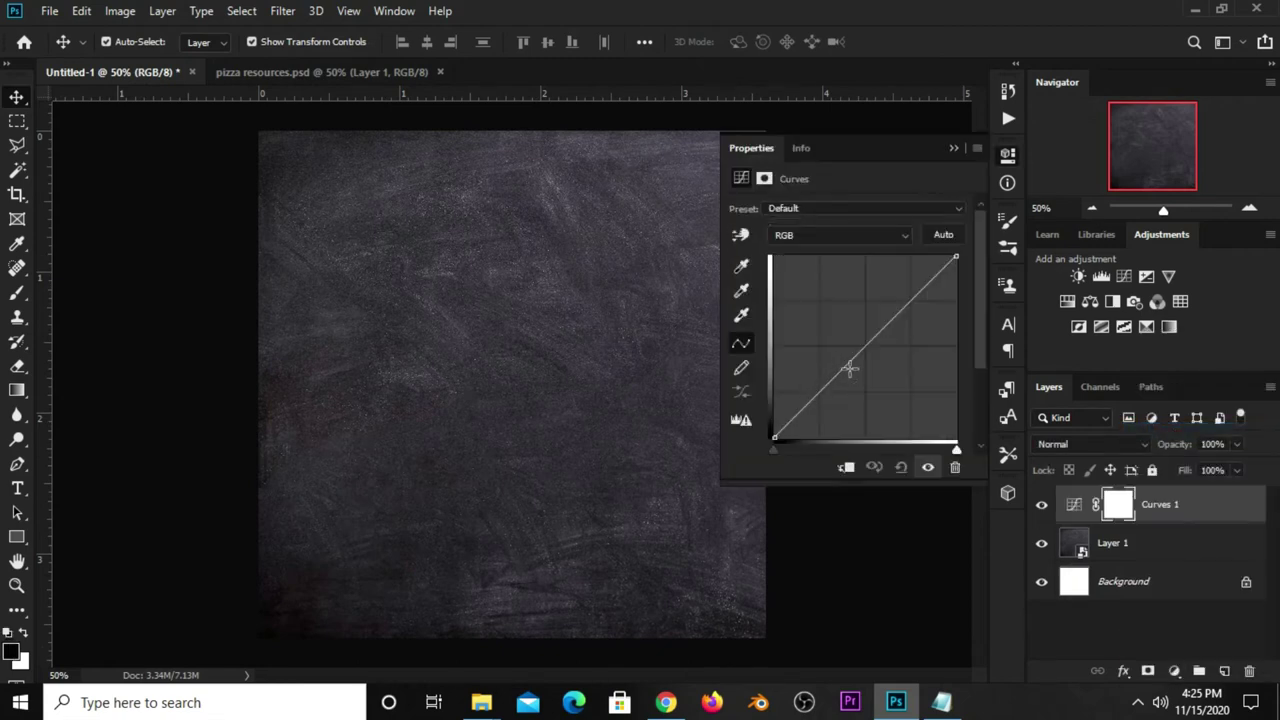
pyautogui.moveTo(851, 362); pyautogui.dragTo(854, 379)
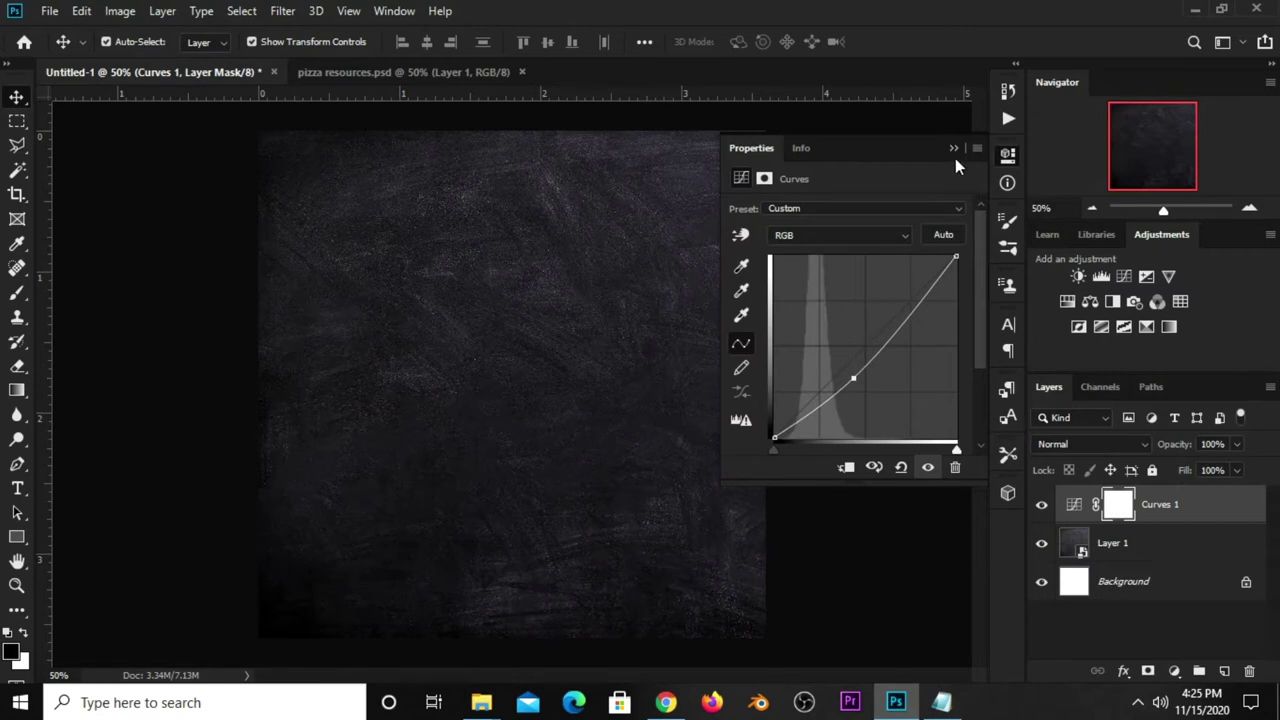
pyautogui.click(954, 149)
pyautogui.click(1174, 671)
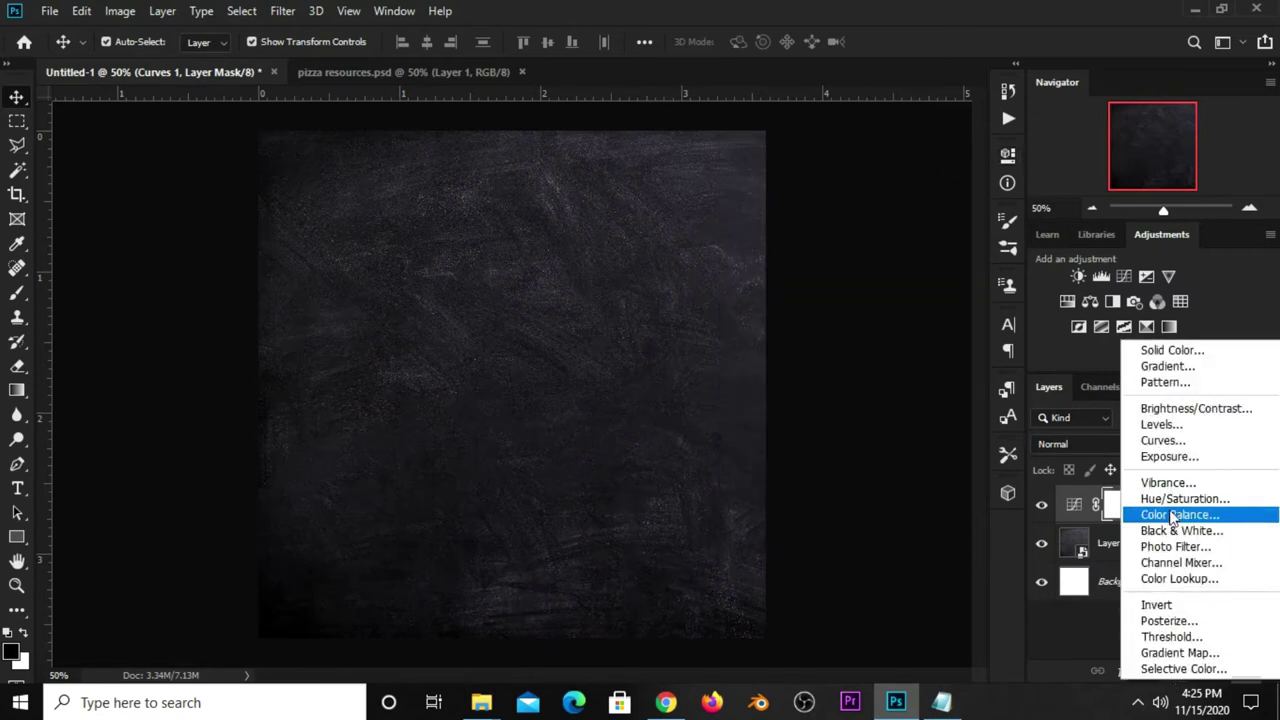
pyautogui.click(1184, 498)
pyautogui.moveTo(846, 355); pyautogui.dragTo(794, 353)
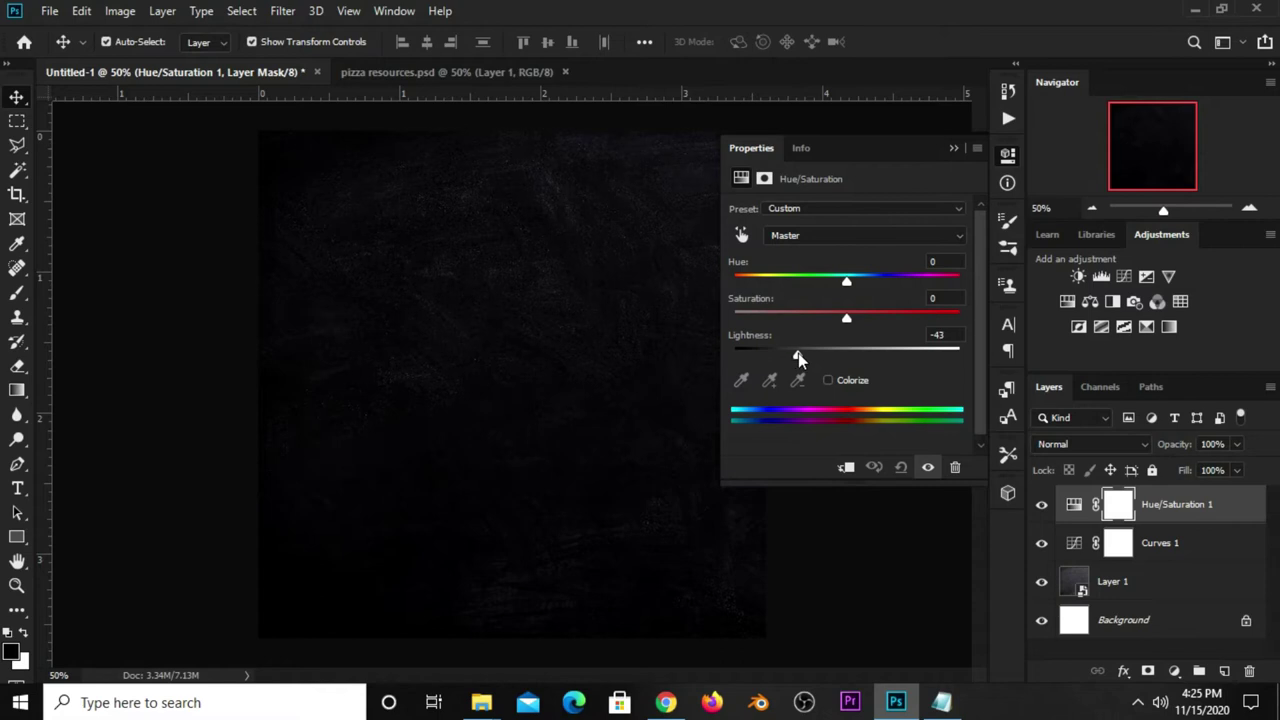
pyautogui.click(950, 149)
# - Add a second darkening Curves layer and reduce its opacity to 58%
pyautogui.click(1172, 673)
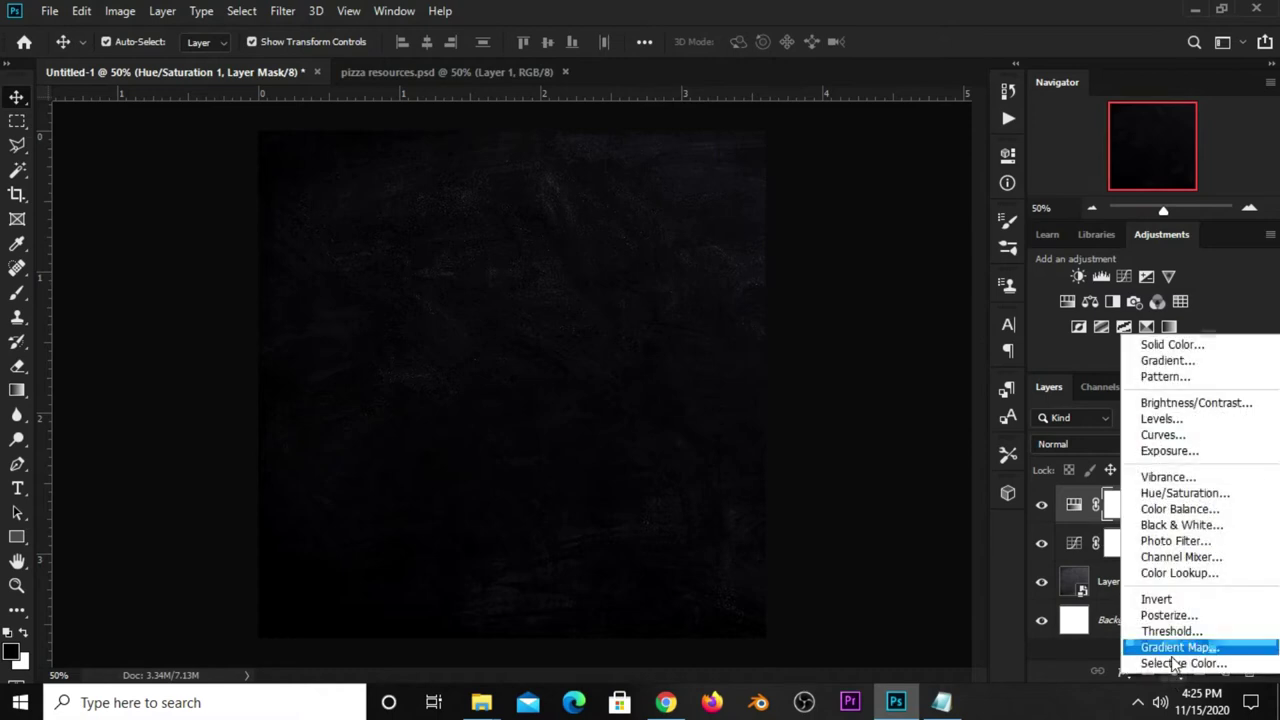
pyautogui.click(1160, 438)
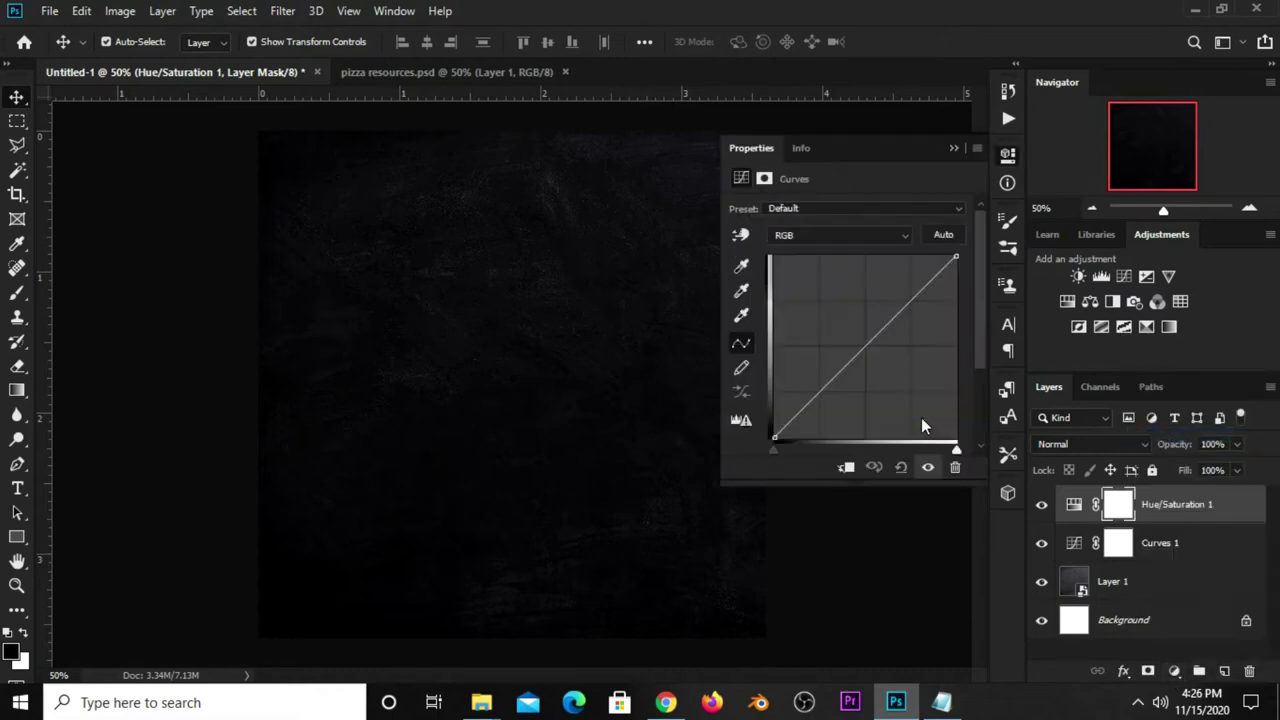
pyautogui.moveTo(851, 365); pyautogui.dragTo(852, 374)
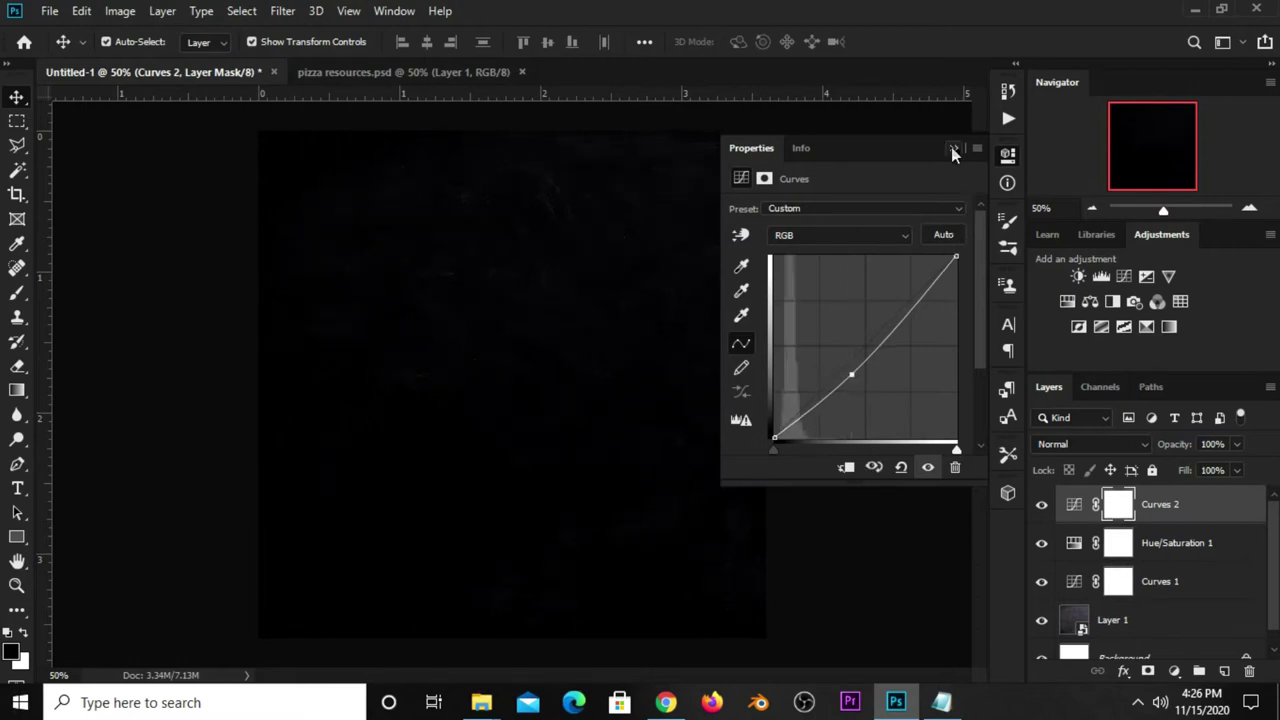
pyautogui.click(953, 148)
pyautogui.click(1237, 470)
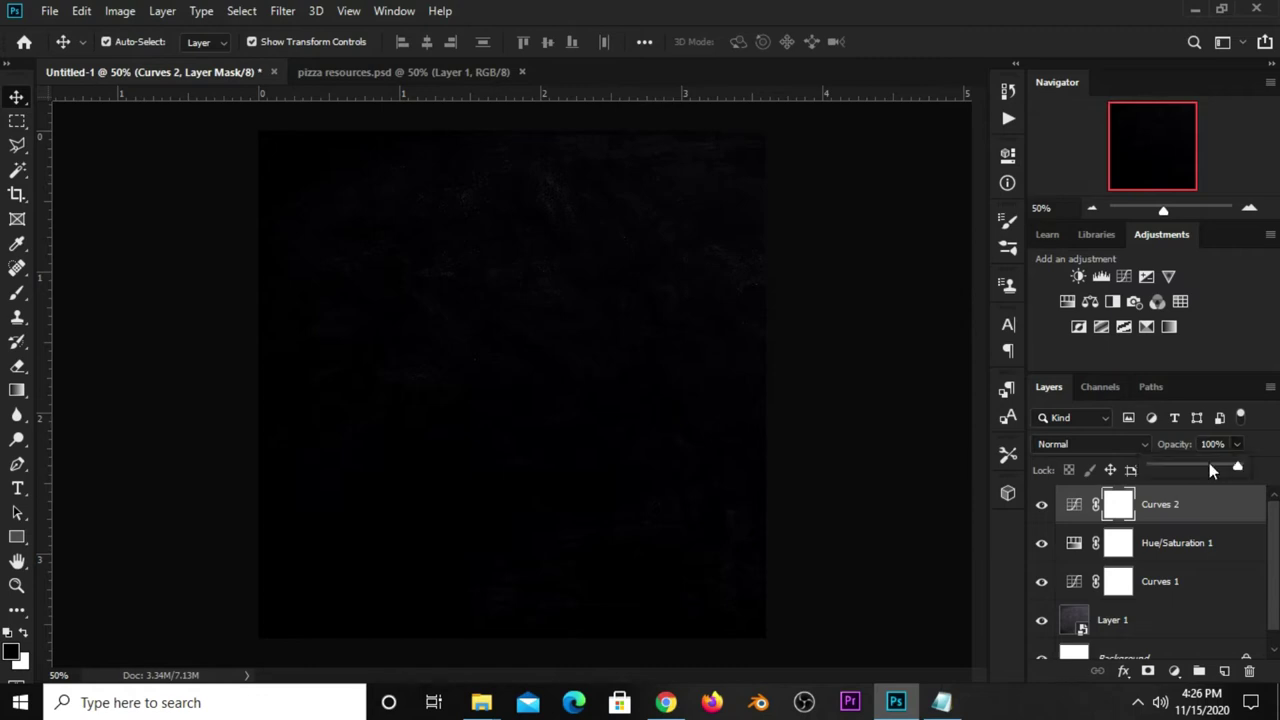
pyautogui.moveTo(1196, 470); pyautogui.dragTo(1204, 470)
pyautogui.click(1040, 505)
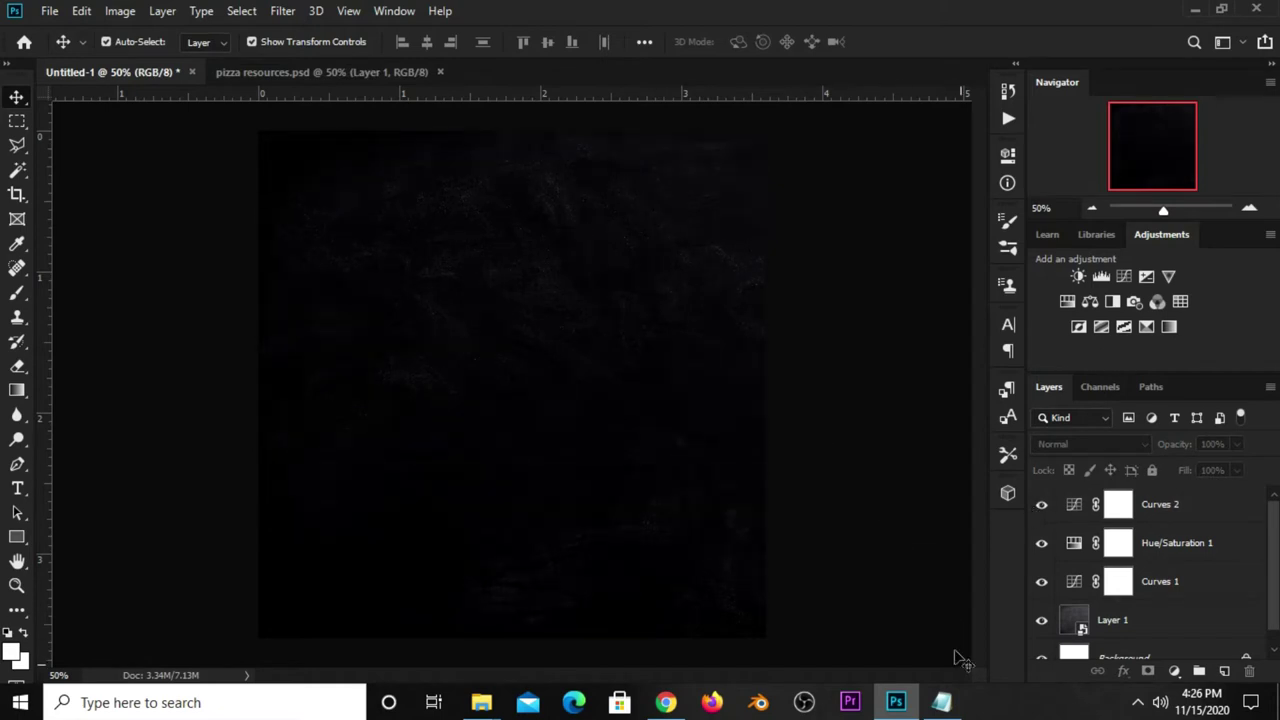
# - Copy the text 'logo here' from the pizza post notes
pyautogui.click(941, 702)
pyautogui.doubleClick(694, 331)
pyautogui.hotkey('alt', 'Tab')
pyautogui.click(941, 702)
pyautogui.moveTo(700, 333); pyautogui.dragTo(656, 305)
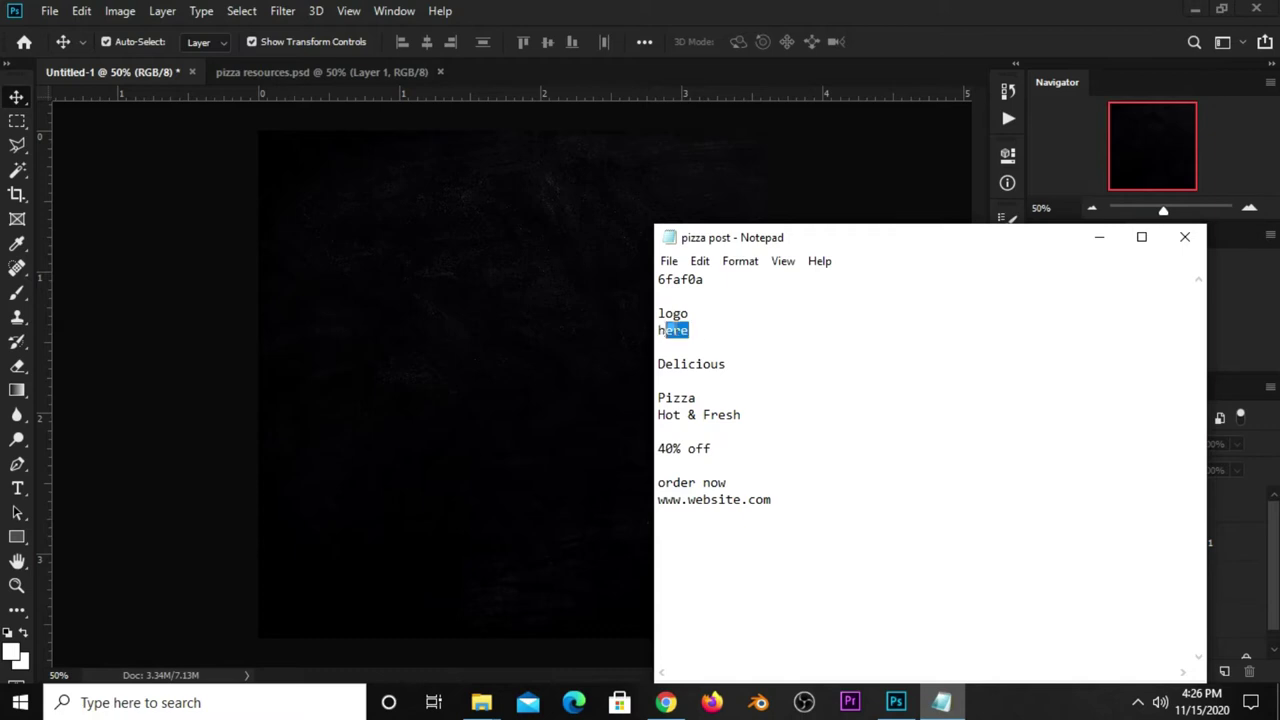
pyautogui.rightClick(686, 318)
pyautogui.click(723, 377)
pyautogui.hotkey('alt', 'Tab')
# - Paste 'logo here' as a new horizontal text layer near the canvas top-left
pyautogui.click(17, 488)
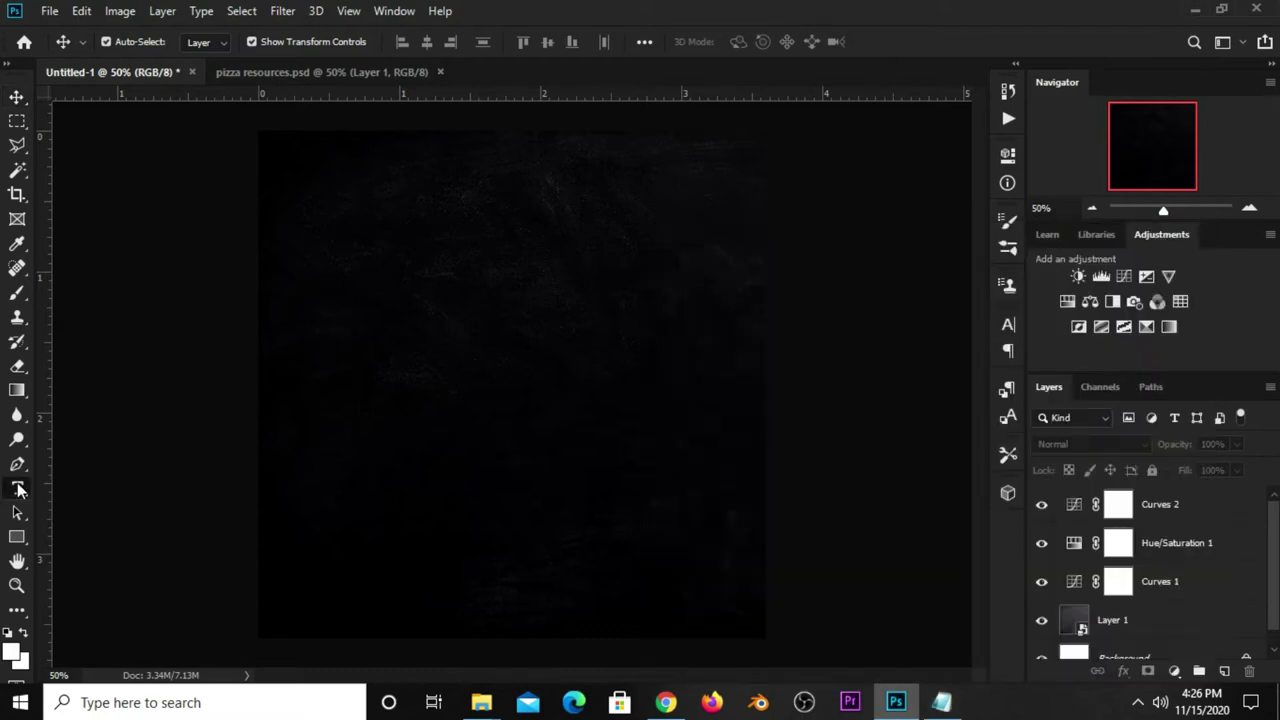
pyautogui.click(81, 487)
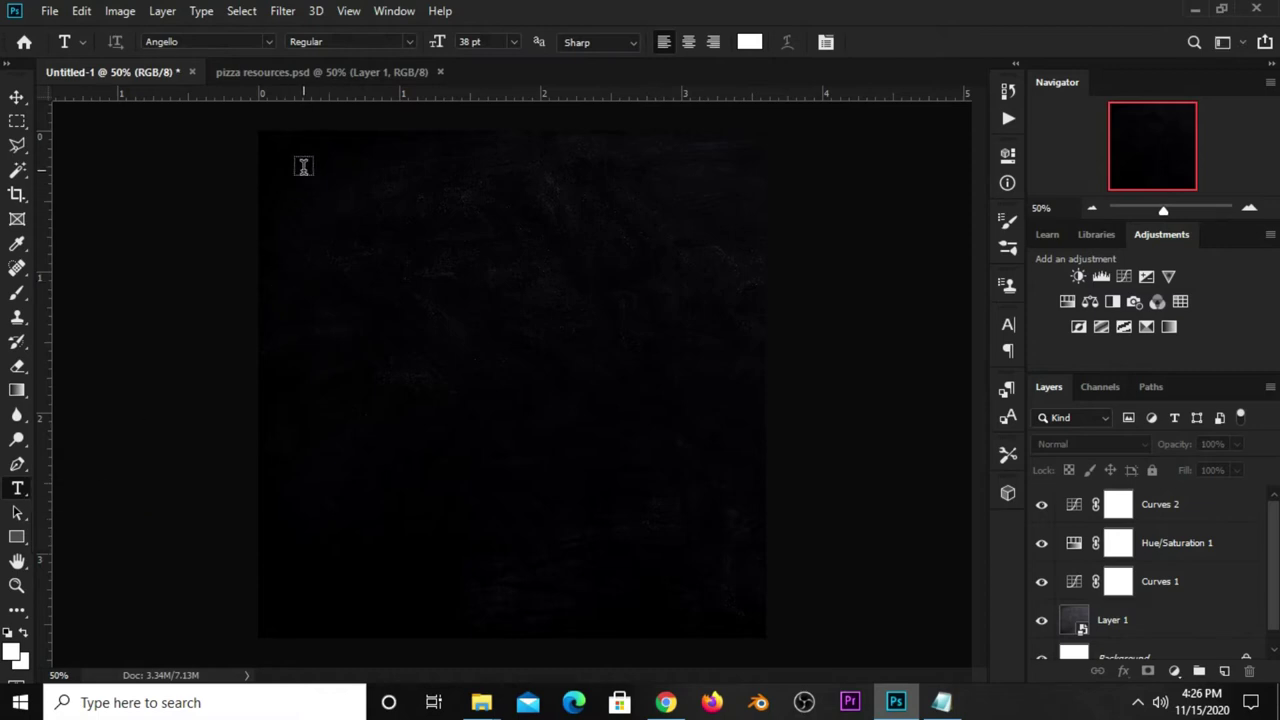
pyautogui.click(303, 166)
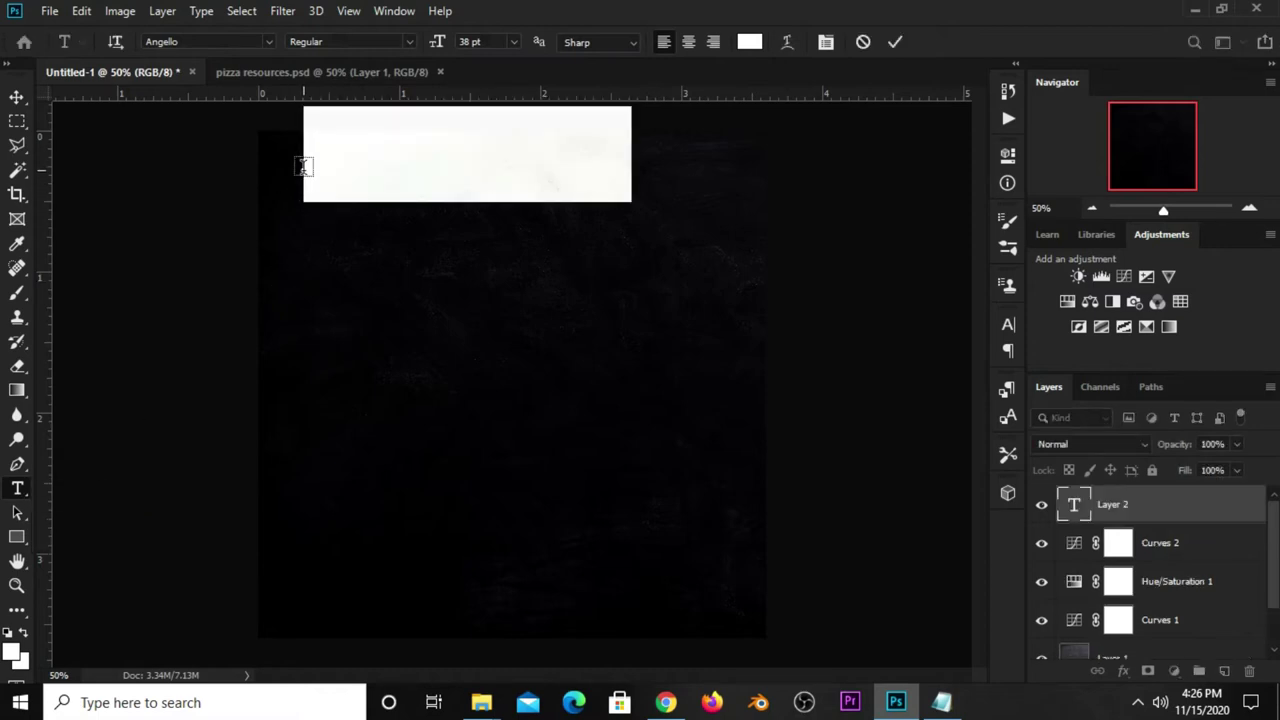
pyautogui.hotkey('ctrl', 'v')
pyautogui.click(891, 42)
pyautogui.press('v')
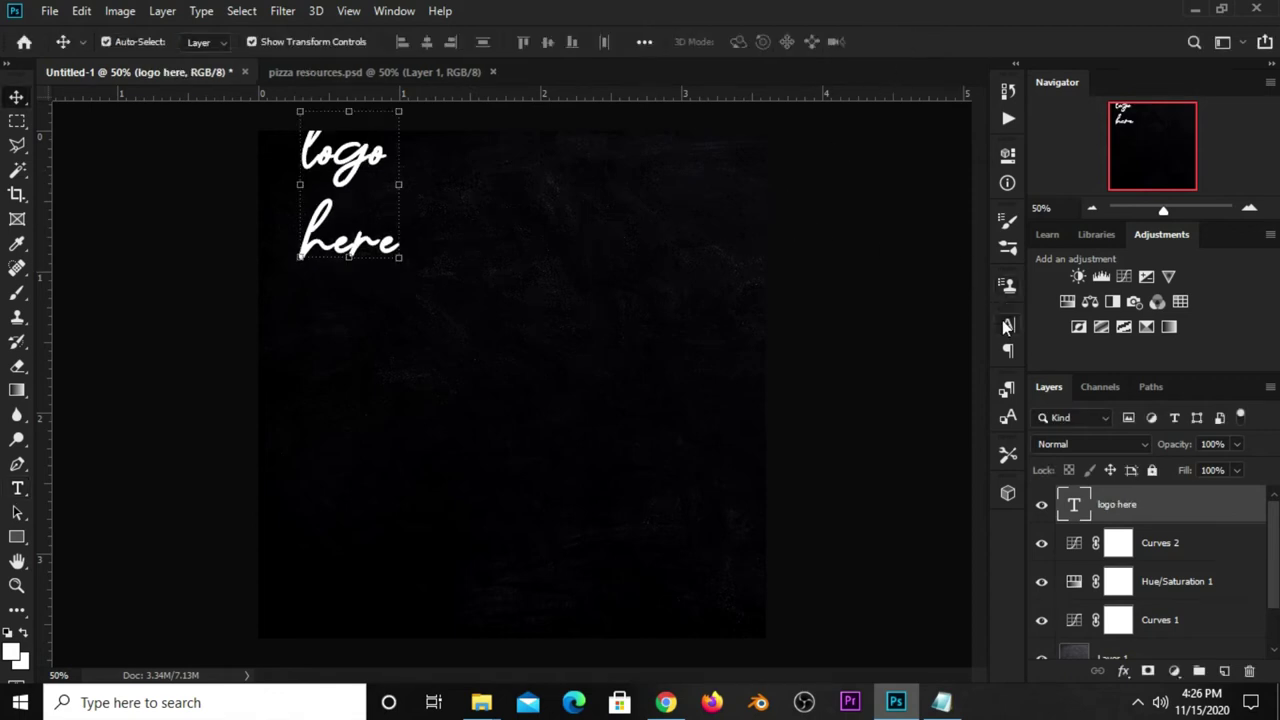
# - Set the LOGO HERE text to Raleway, all caps, 6 pt
pyautogui.click(1007, 325)
pyautogui.click(872, 374)
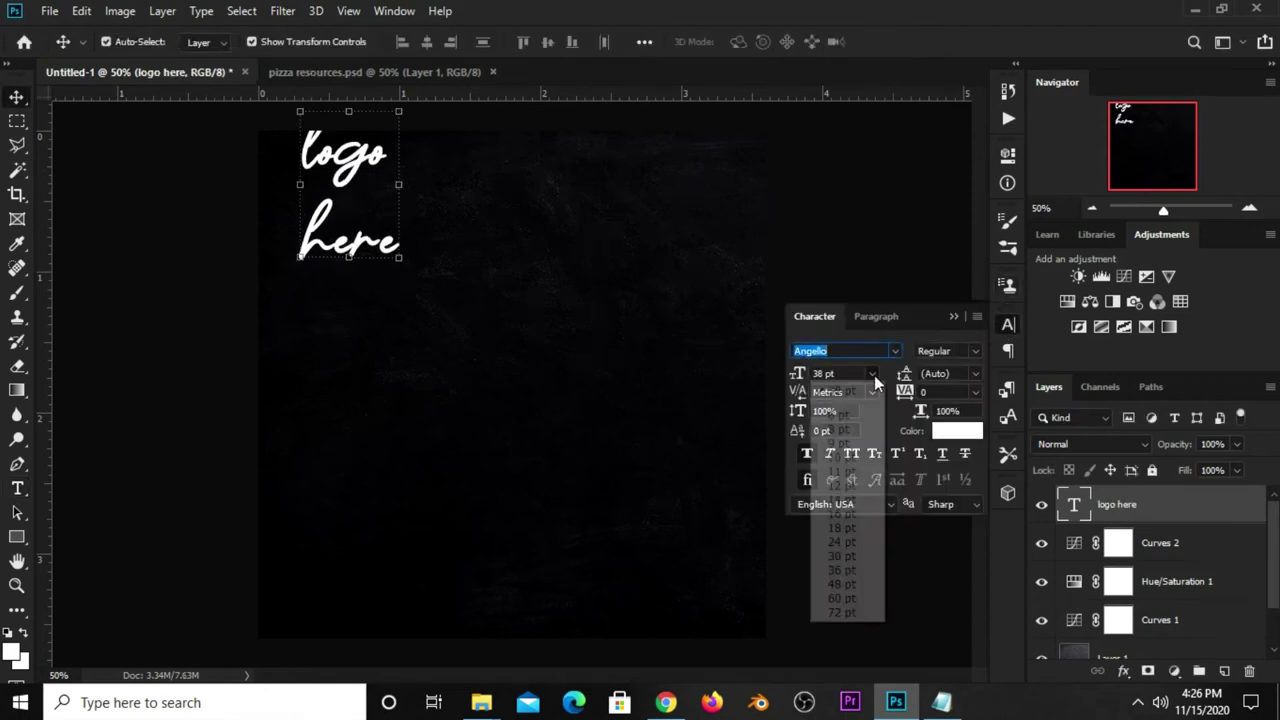
pyautogui.click(848, 433)
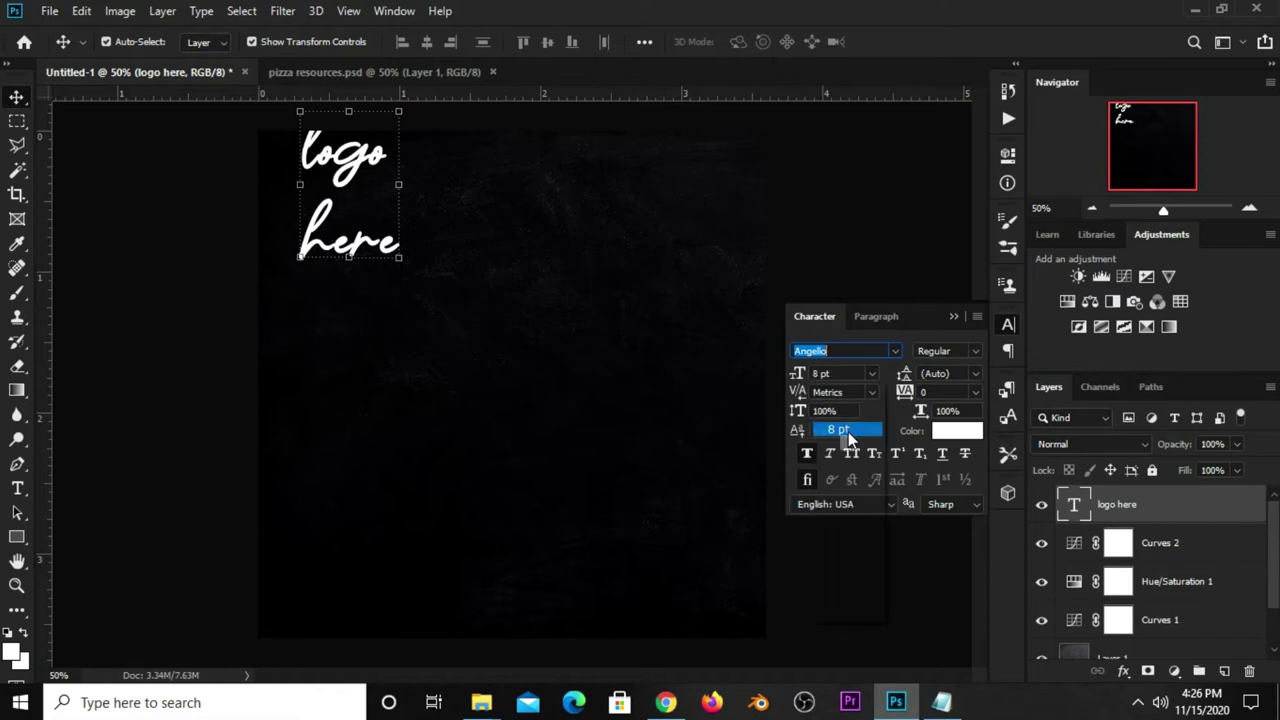
pyautogui.click(896, 354)
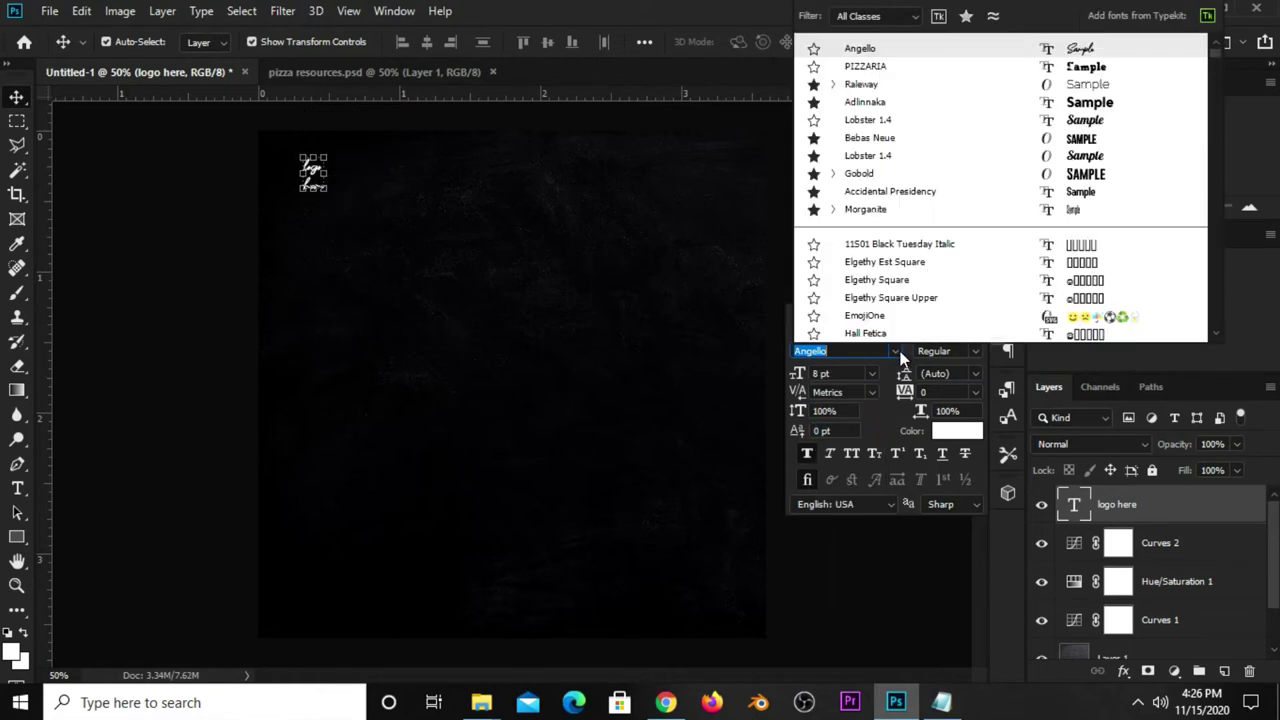
pyautogui.click(862, 85)
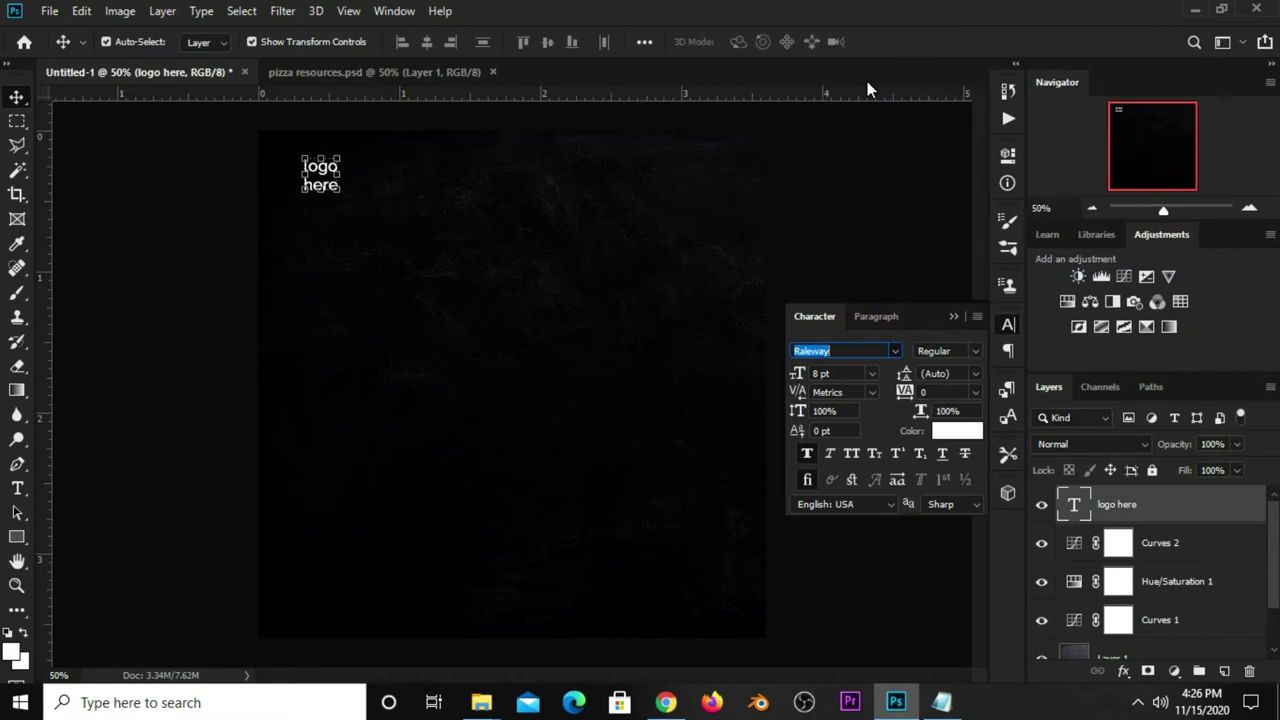
pyautogui.click(856, 453)
pyautogui.click(873, 372)
pyautogui.click(854, 415)
# - Nudge LOGO HERE slightly left and down near the top-left corner
pyautogui.click(214, 200)
pyautogui.click(321, 170)
pyautogui.moveTo(321, 170); pyautogui.dragTo(306, 179)
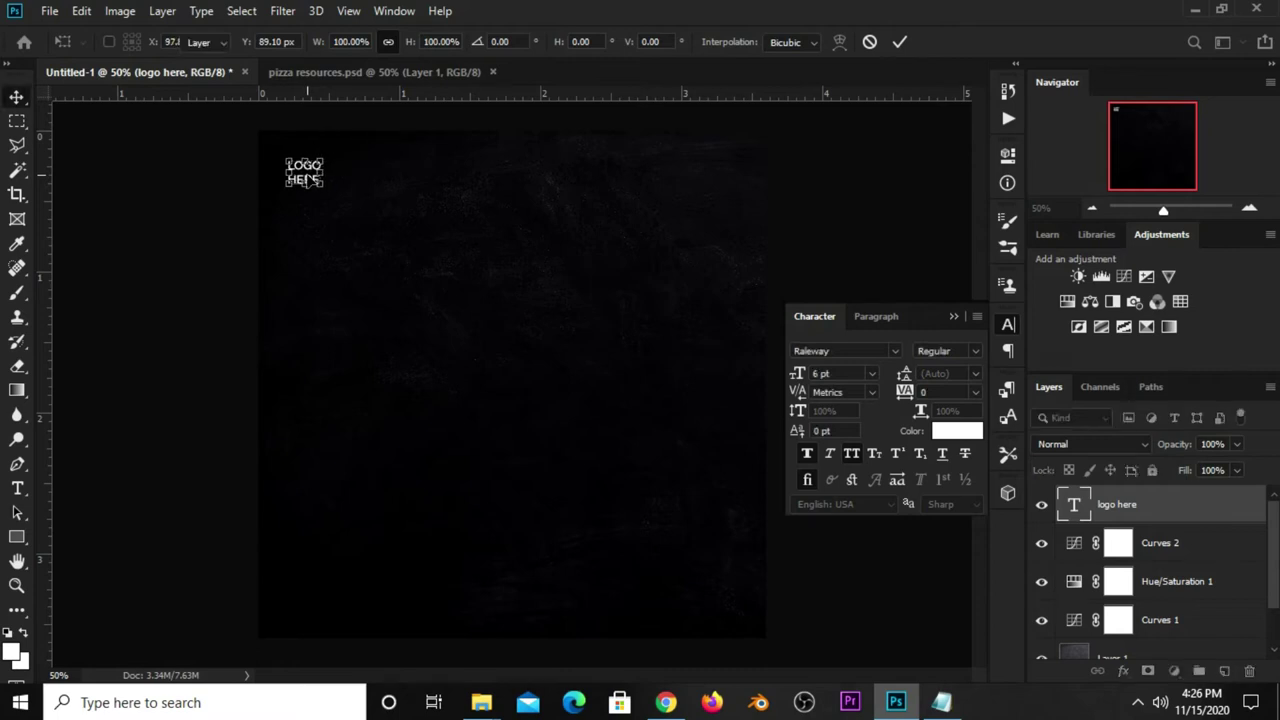
pyautogui.press('Return')
pyautogui.press('Down')
pyautogui.press('Down')
pyautogui.press('Down')
pyautogui.press('Down')
pyautogui.press('Down')
pyautogui.press('Down')
pyautogui.press('Down')
pyautogui.press('Down')
pyautogui.press('Down')
pyautogui.press('Down')
pyautogui.press('Down')
pyautogui.press('Down')
pyautogui.click(205, 245)
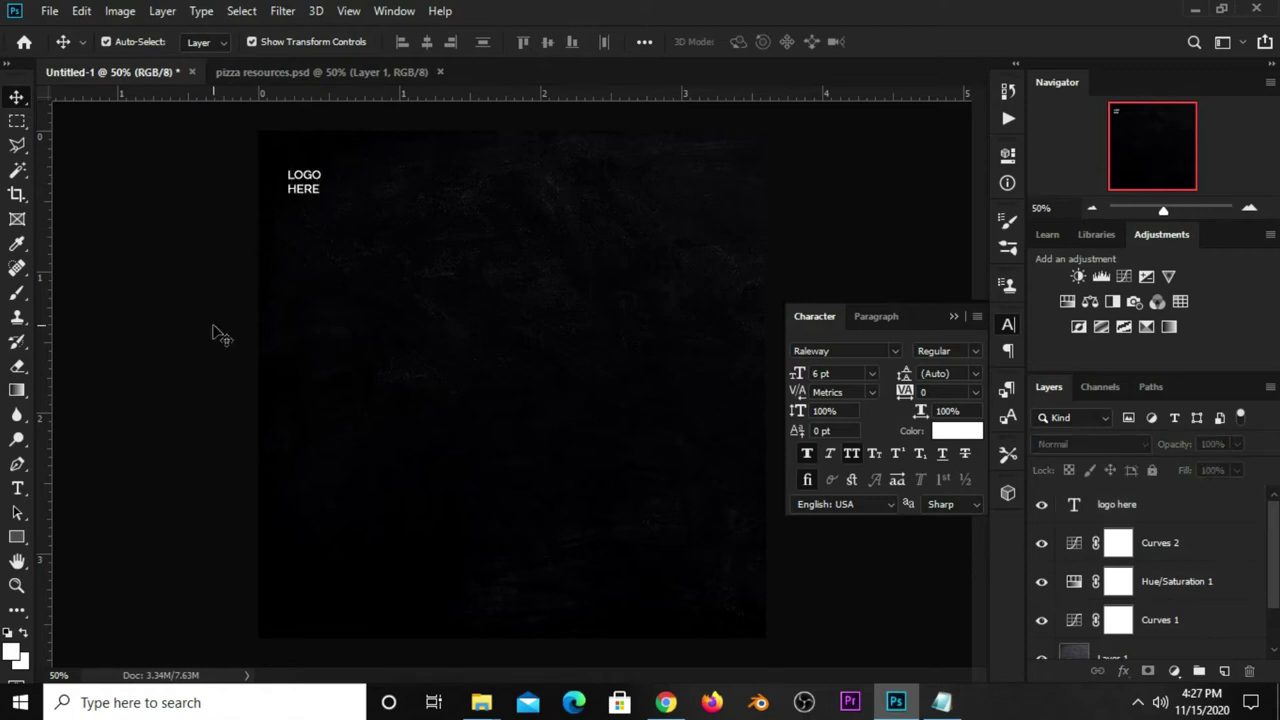
# - Select the Type tool and copy the word 'Pizza' from the notes
pyautogui.click(17, 488)
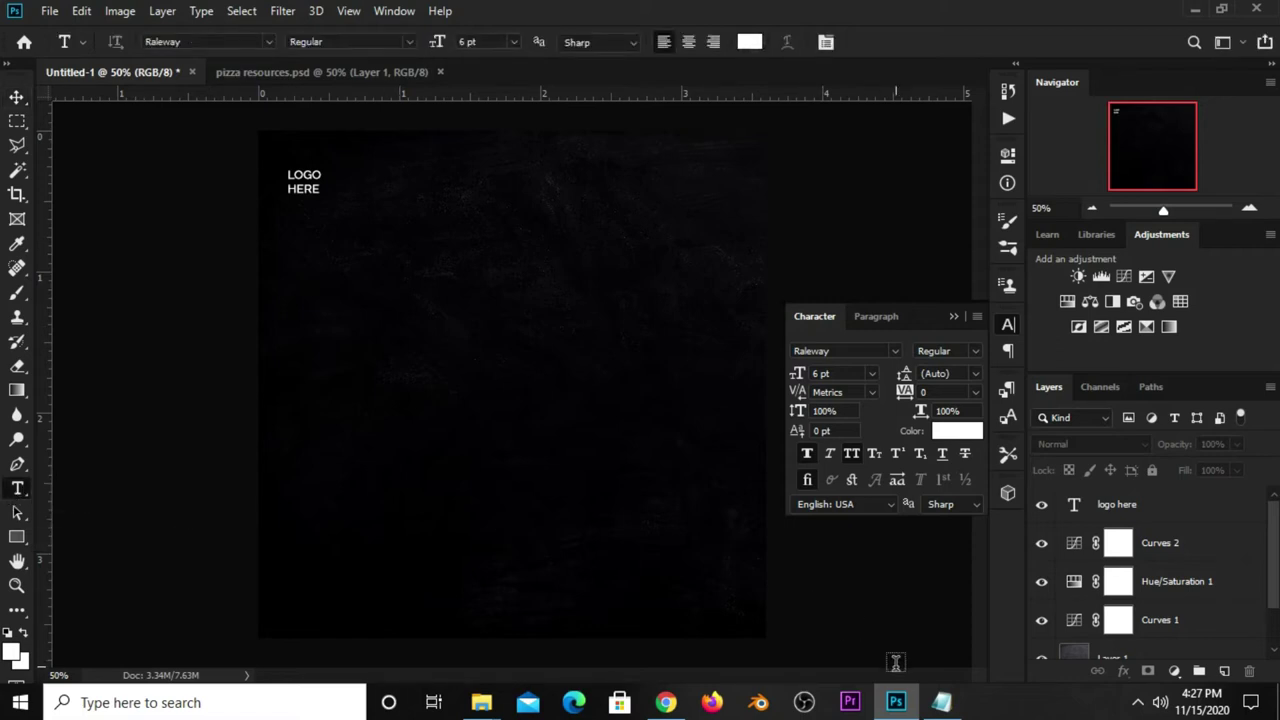
pyautogui.click(945, 704)
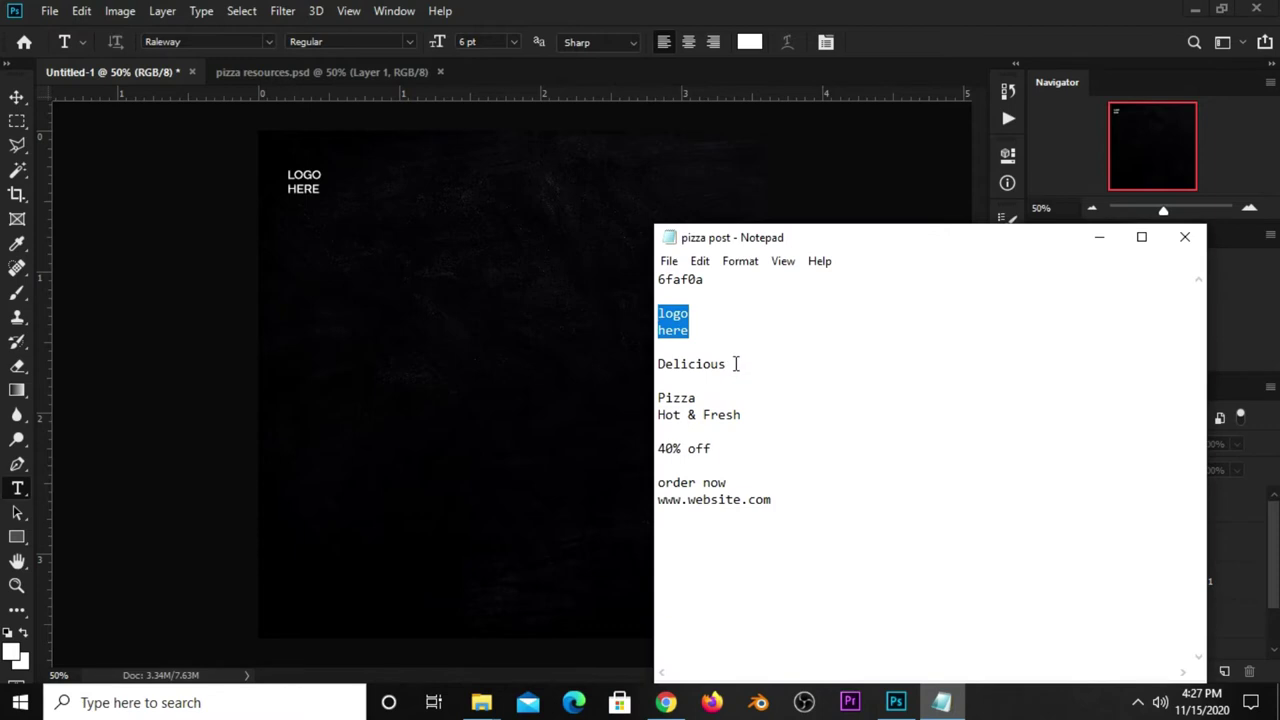
pyautogui.doubleClick(661, 398)
pyautogui.rightClick(664, 400)
pyautogui.click(709, 174)
pyautogui.click(879, 38)
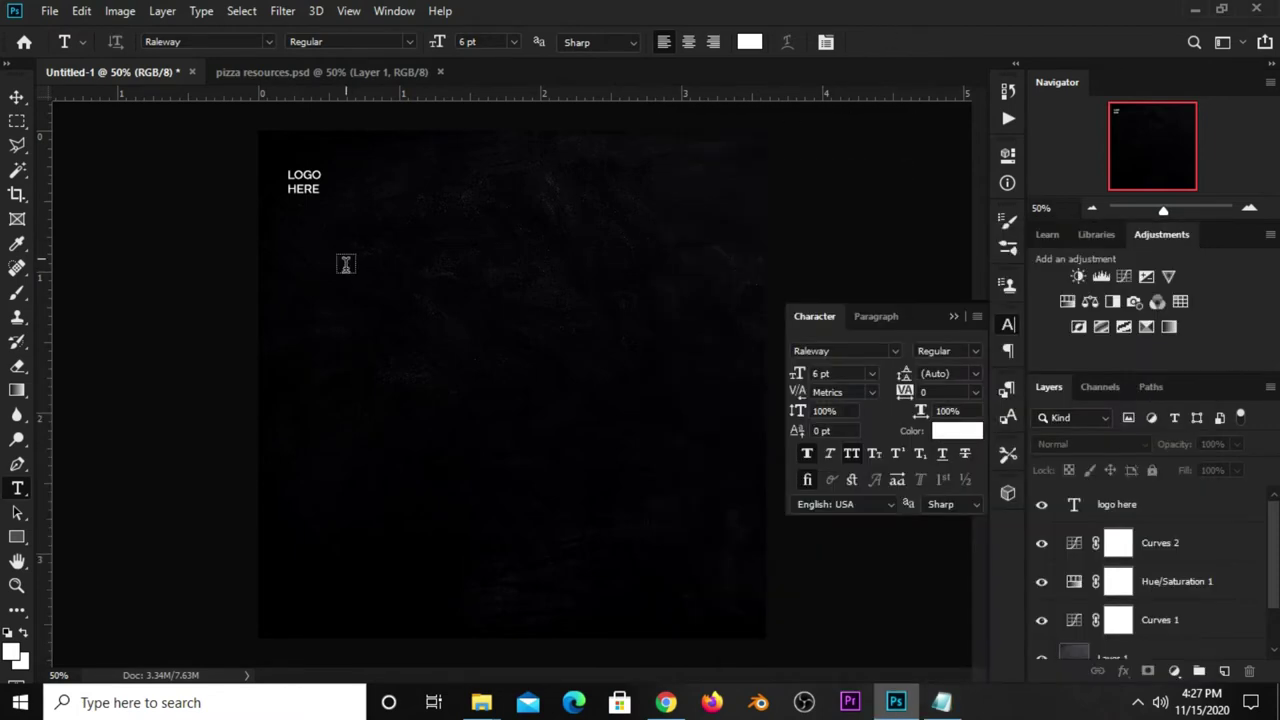
# - Add a 35 pt 'pizza' text layer below the logo placeholder
pyautogui.click(513, 41)
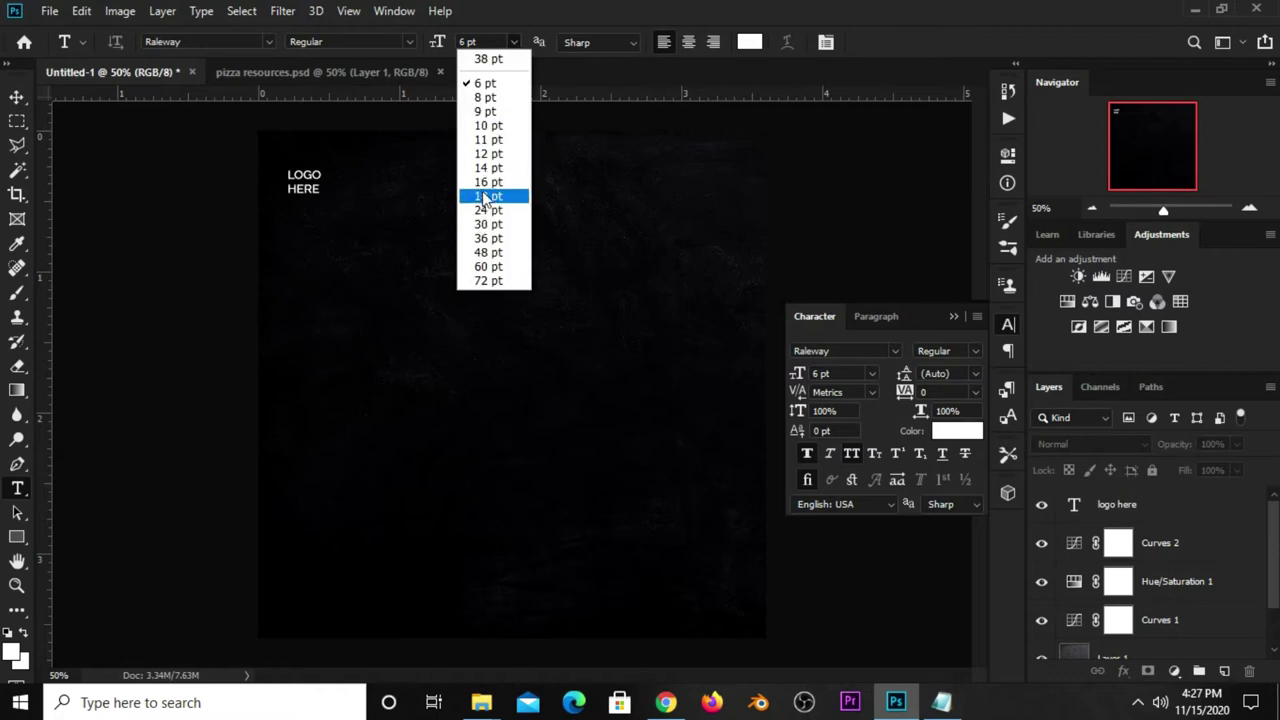
pyautogui.click(482, 50)
pyautogui.write('35')
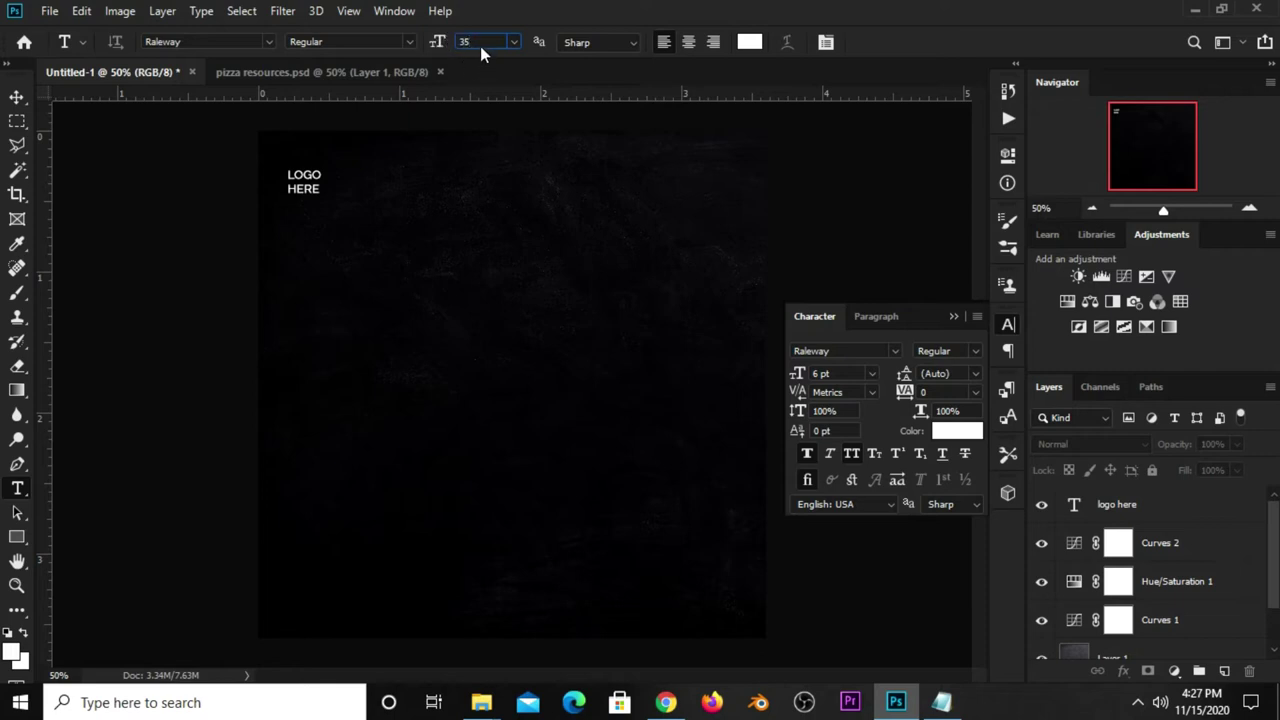
pyautogui.press('Return')
pyautogui.click(322, 304)
pyautogui.write('pizza')
pyautogui.click(894, 43)
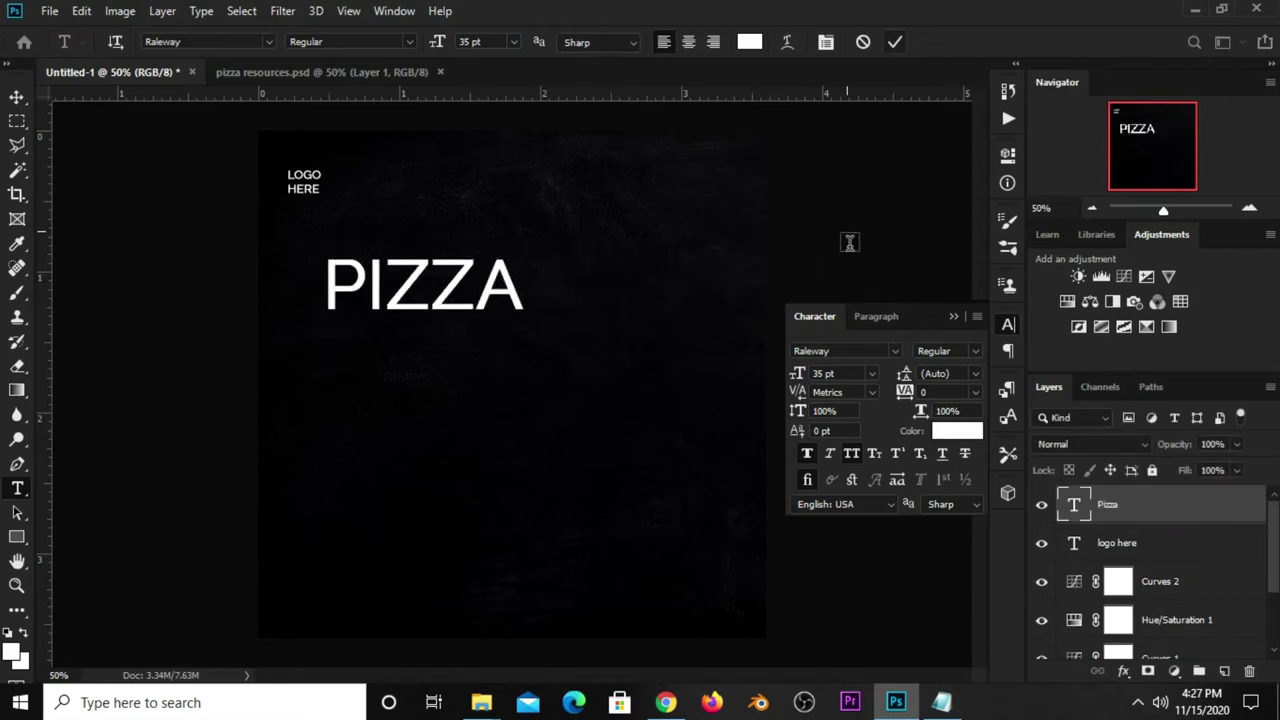
pyautogui.click(896, 350)
# - Set the heading font to PIZZARIA and turn off All Caps so it reads Pizza
pyautogui.write('lob')
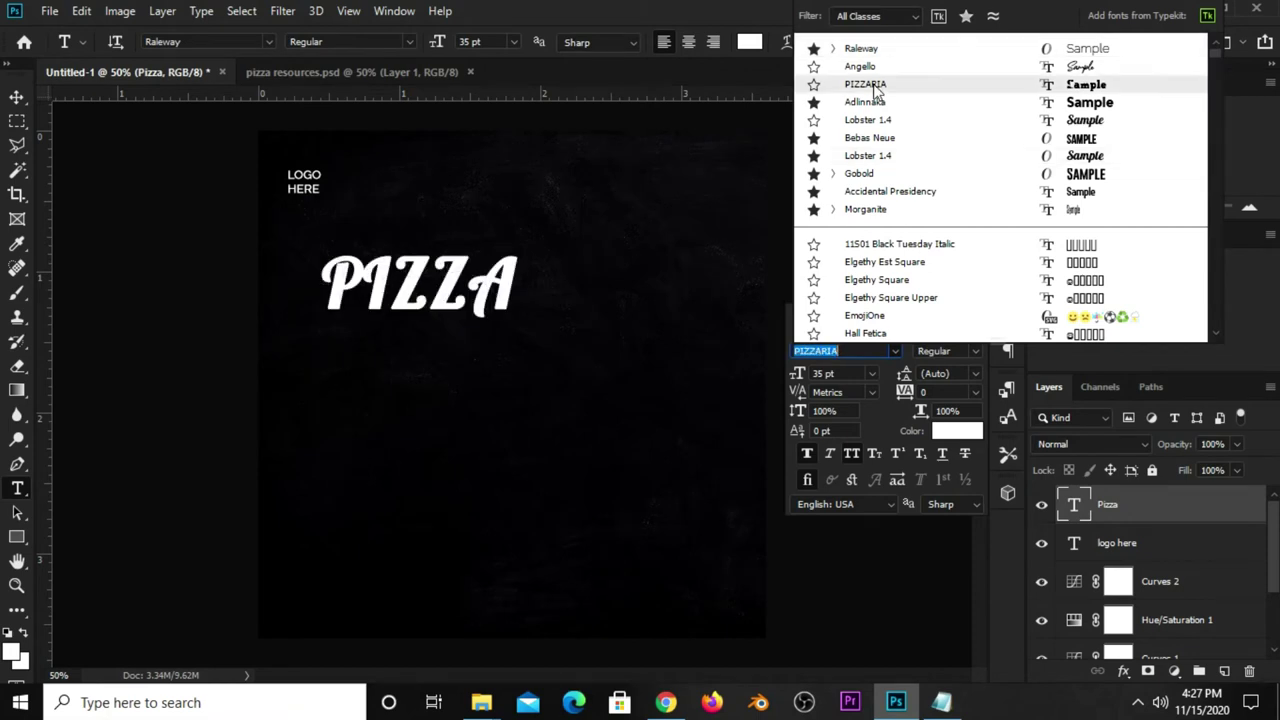
pyautogui.click(865, 84)
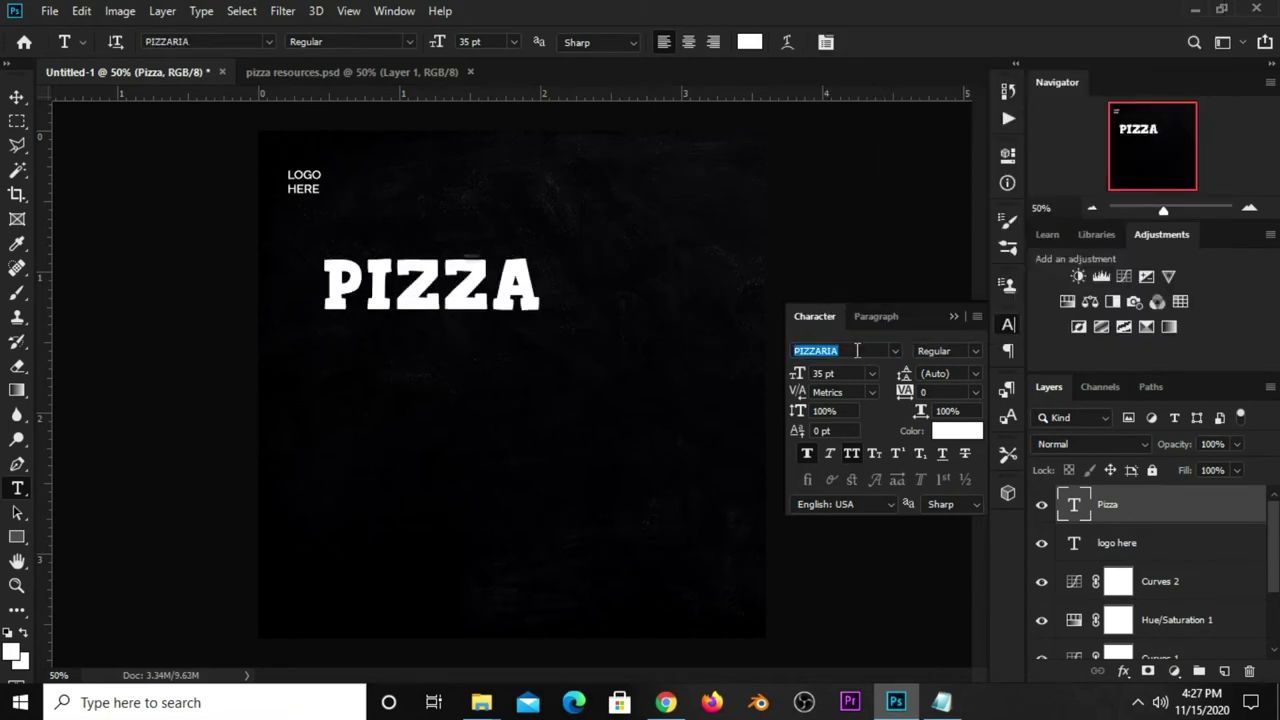
pyautogui.click(853, 453)
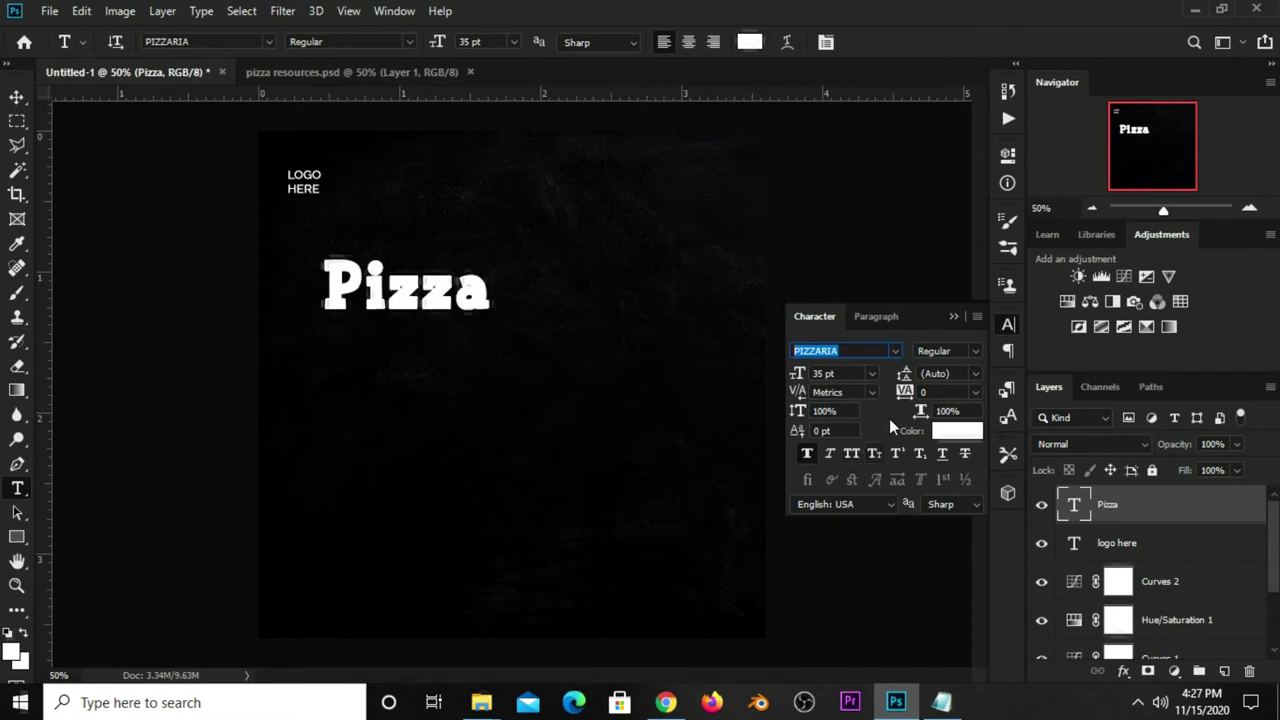
pyautogui.click(953, 316)
pyautogui.hotkey('ctrl', 'z')
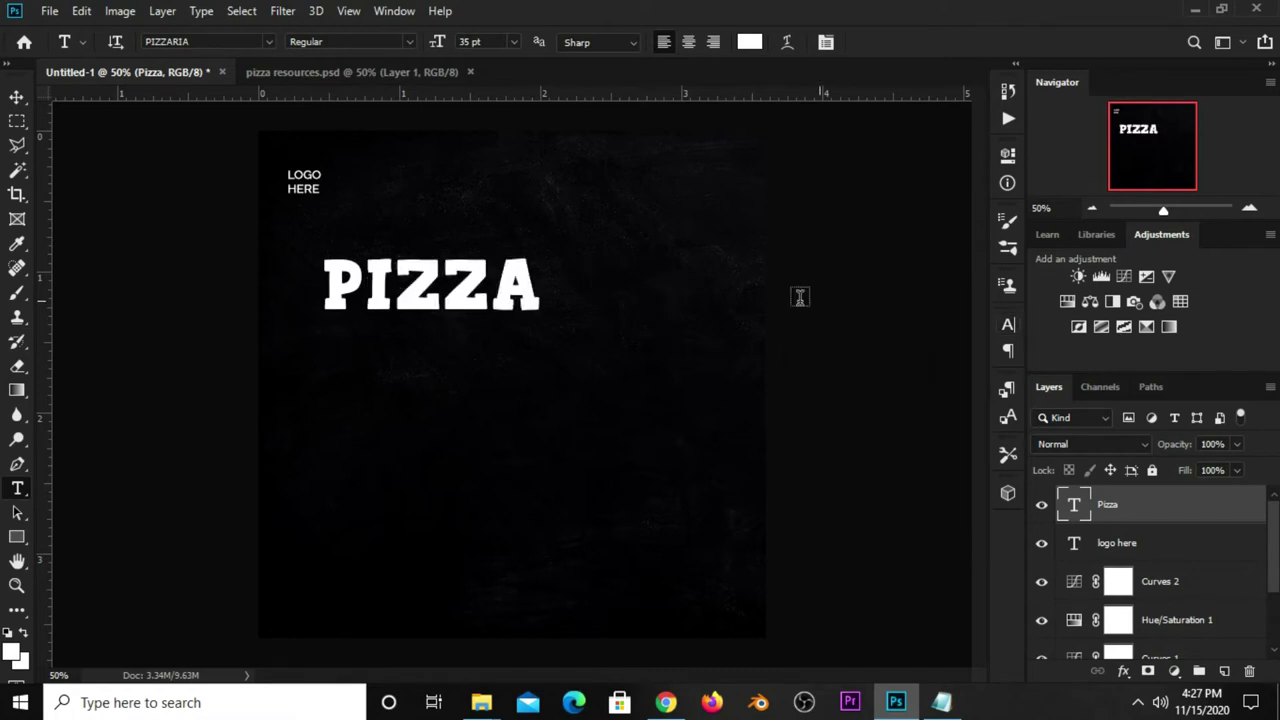
pyautogui.click(1008, 325)
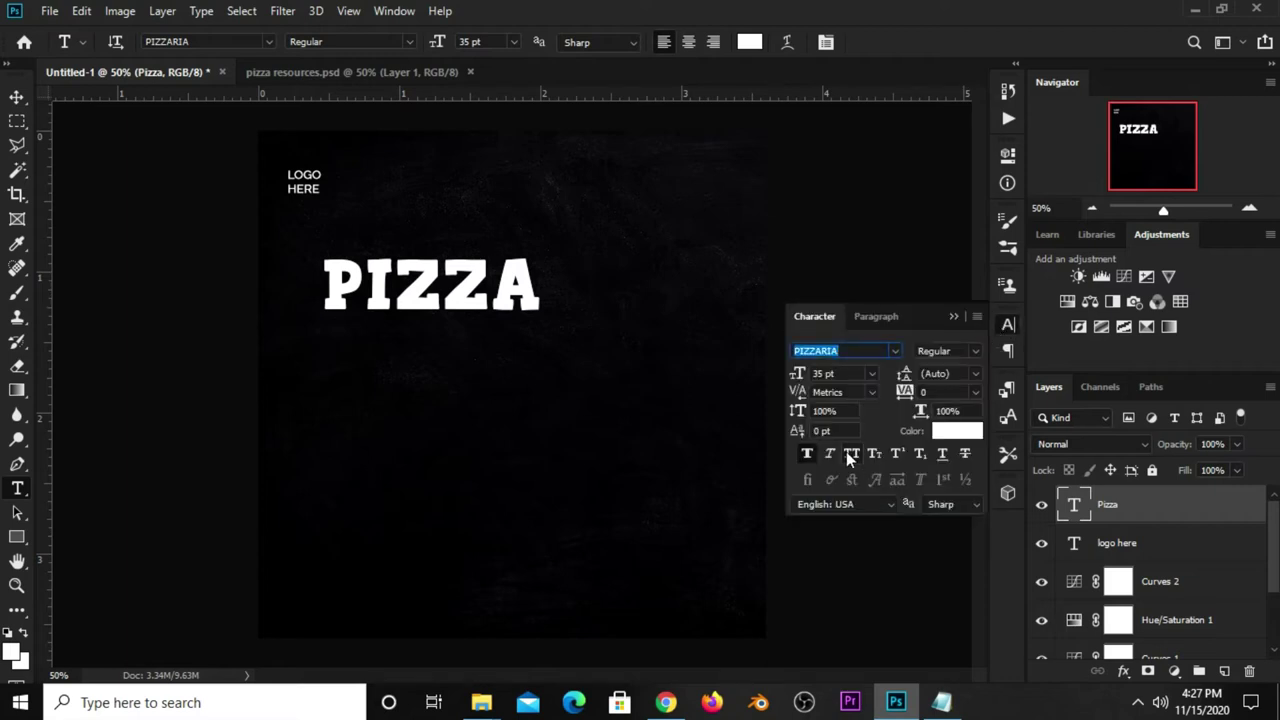
pyautogui.click(851, 455)
pyautogui.click(950, 317)
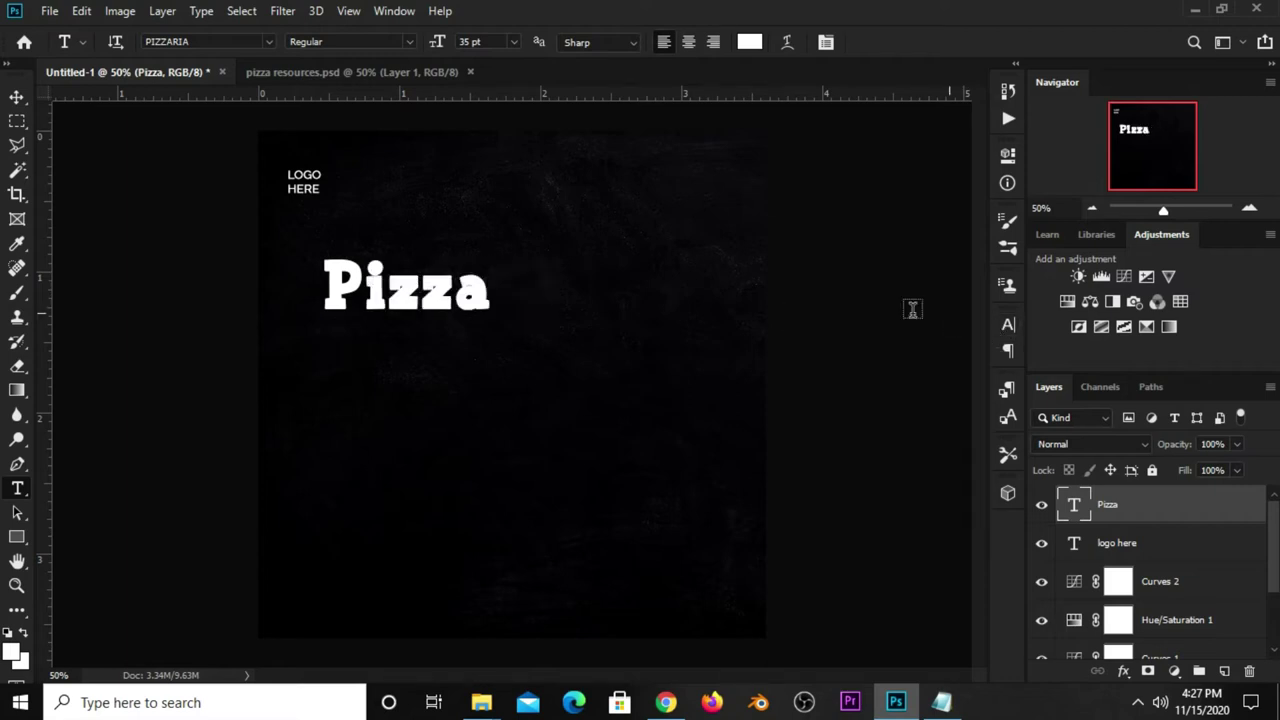
# - Move Pizza left under the logo text's edge and nudge it down
pyautogui.press('v')
pyautogui.moveTo(433, 293); pyautogui.dragTo(397, 293)
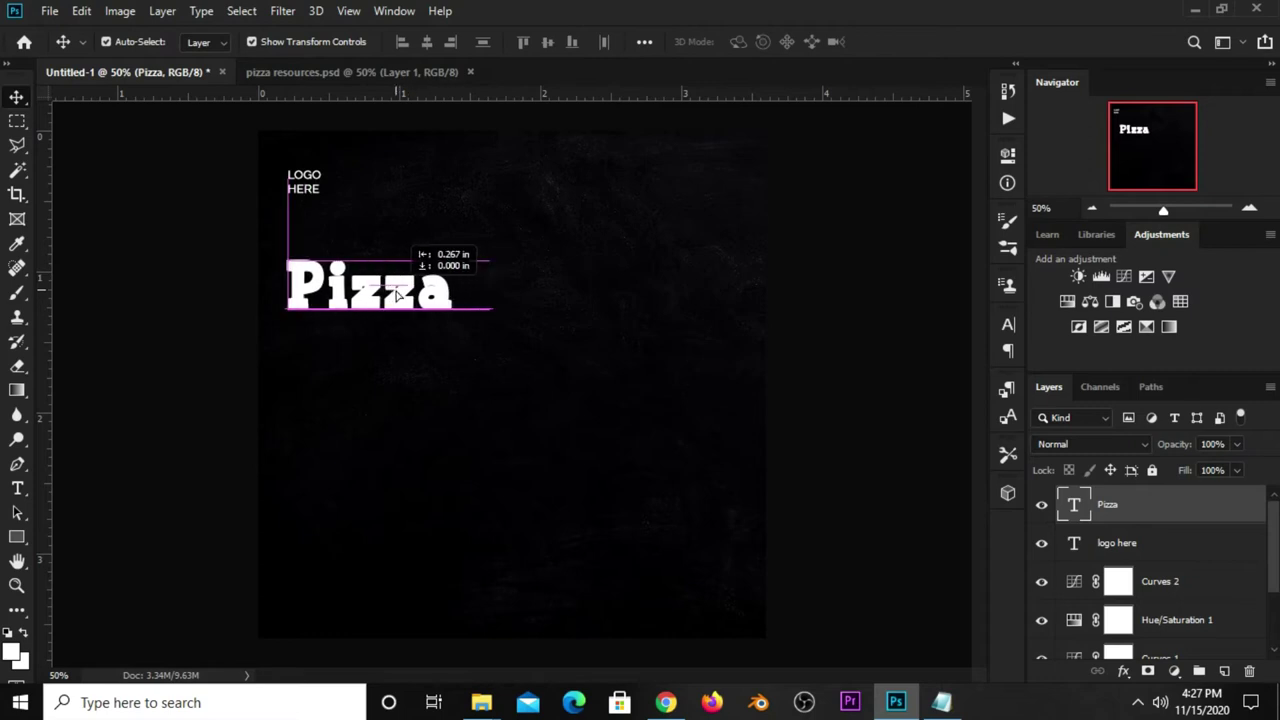
pyautogui.hotkey('shift', 'Down')
pyautogui.hotkey('shift', 'Down')
pyautogui.hotkey('shift', 'Down')
pyautogui.hotkey('shift', 'Down')
pyautogui.hotkey('shift', 'Down')
pyautogui.hotkey('shift', 'Down')
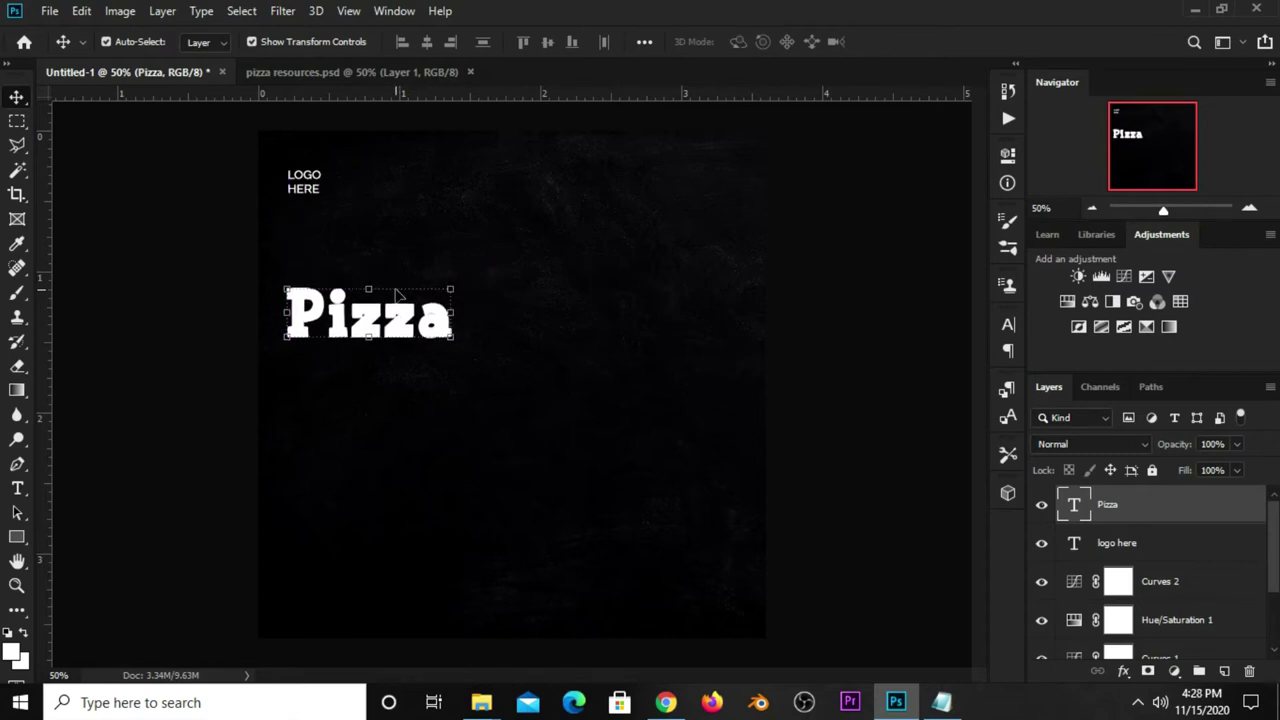
pyautogui.hotkey('shift', 'Down')
# - Set the Pizza heading's text colour to hex 6faf0a copied from the notes
pyautogui.click(1008, 324)
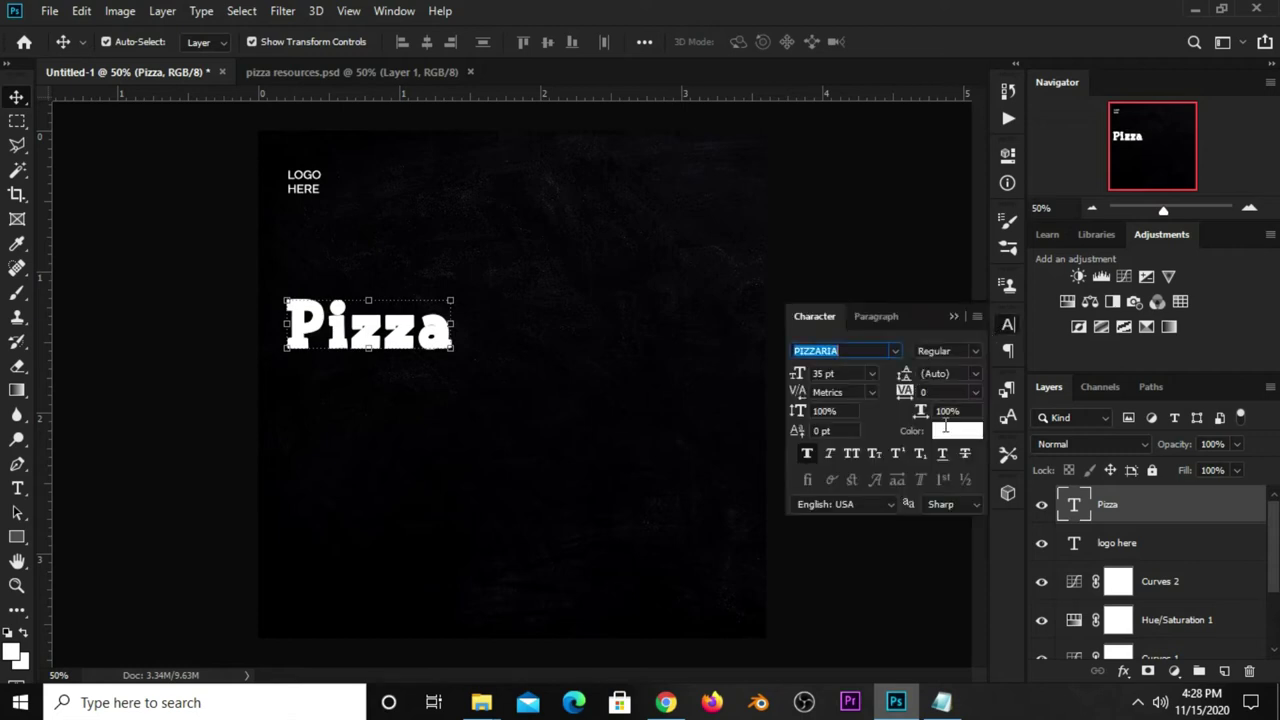
pyautogui.click(950, 432)
pyautogui.click(942, 702)
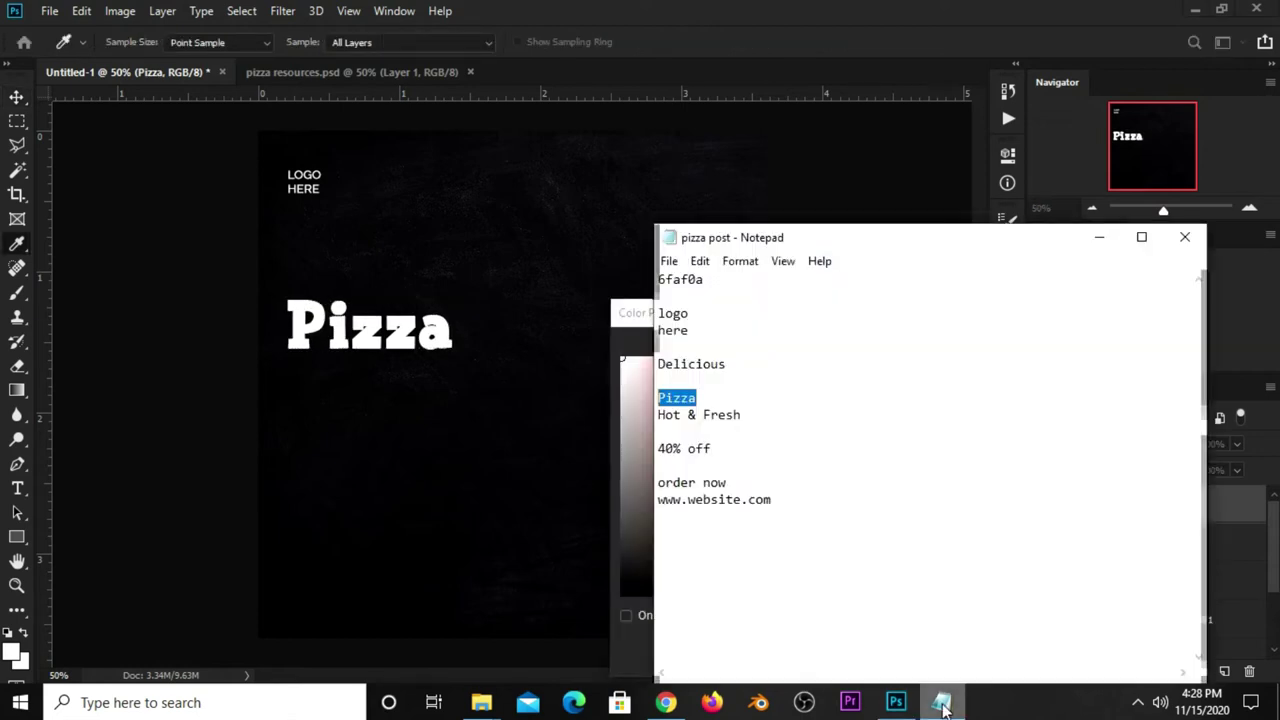
pyautogui.moveTo(703, 280); pyautogui.dragTo(656, 282)
pyautogui.rightClick(663, 287)
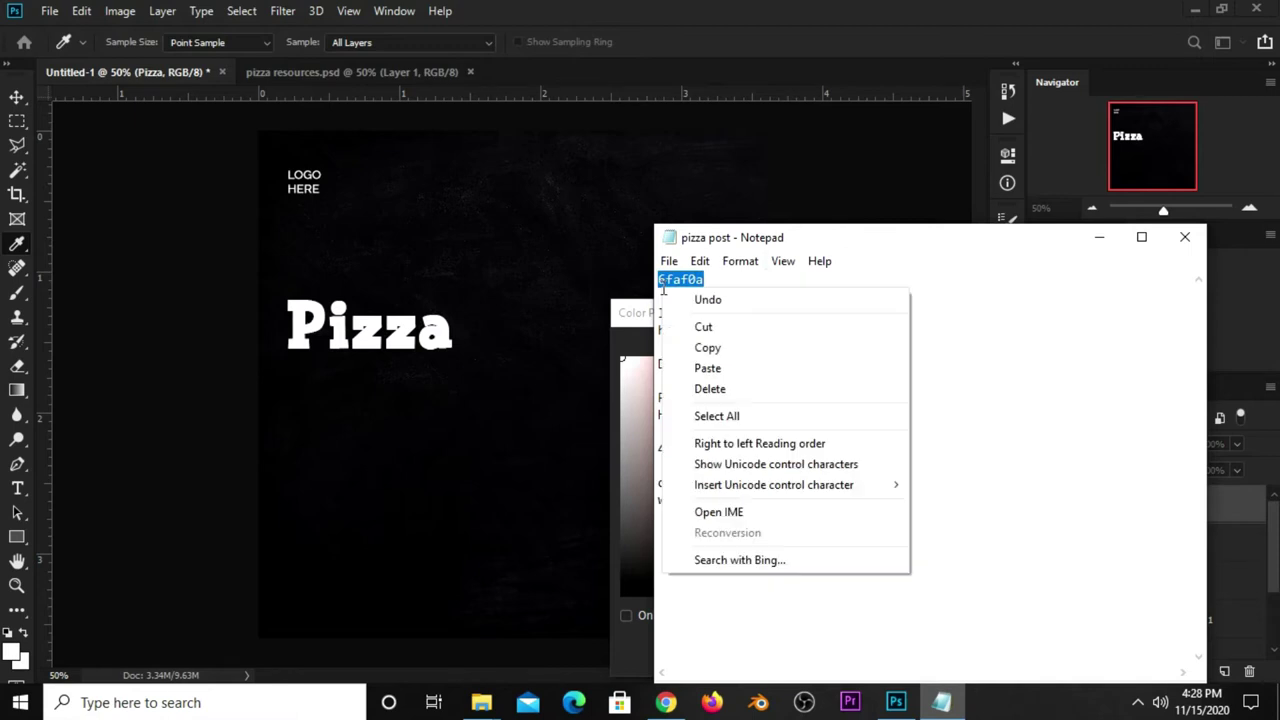
pyautogui.click(708, 347)
pyautogui.click(632, 313)
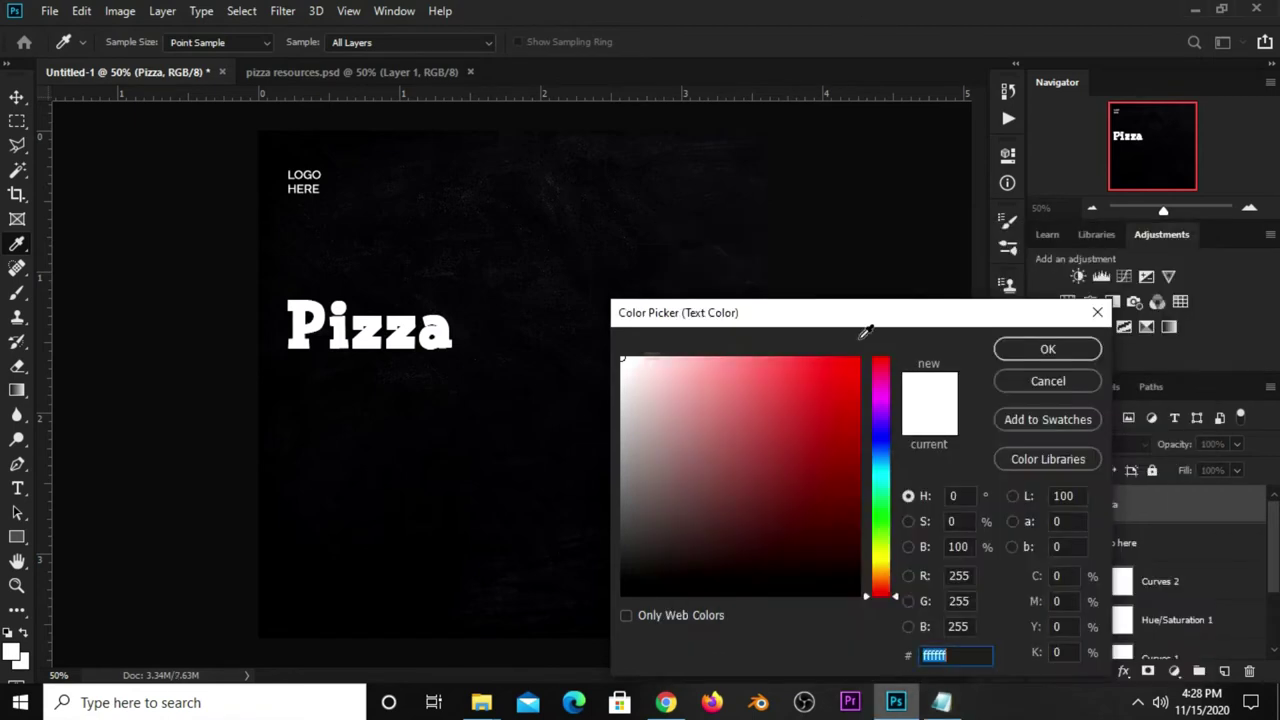
pyautogui.rightClick(936, 648)
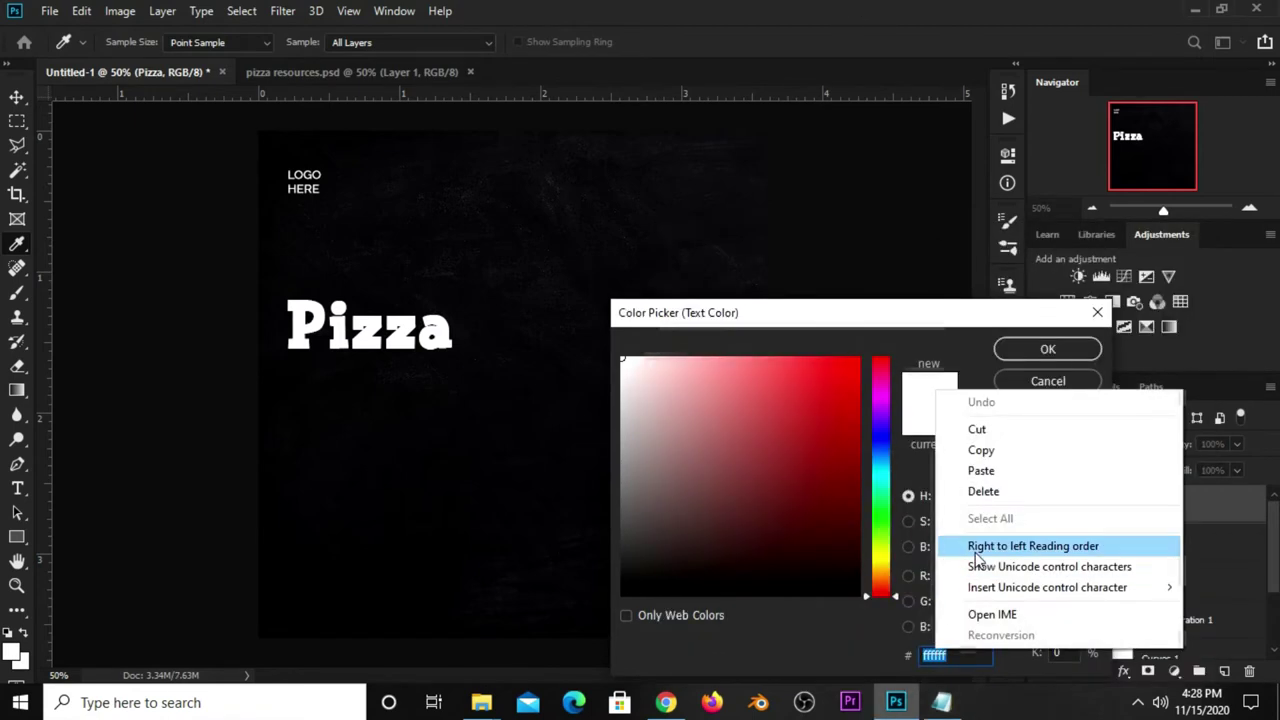
pyautogui.click(971, 471)
pyautogui.moveTo(962, 655); pyautogui.dragTo(908, 652)
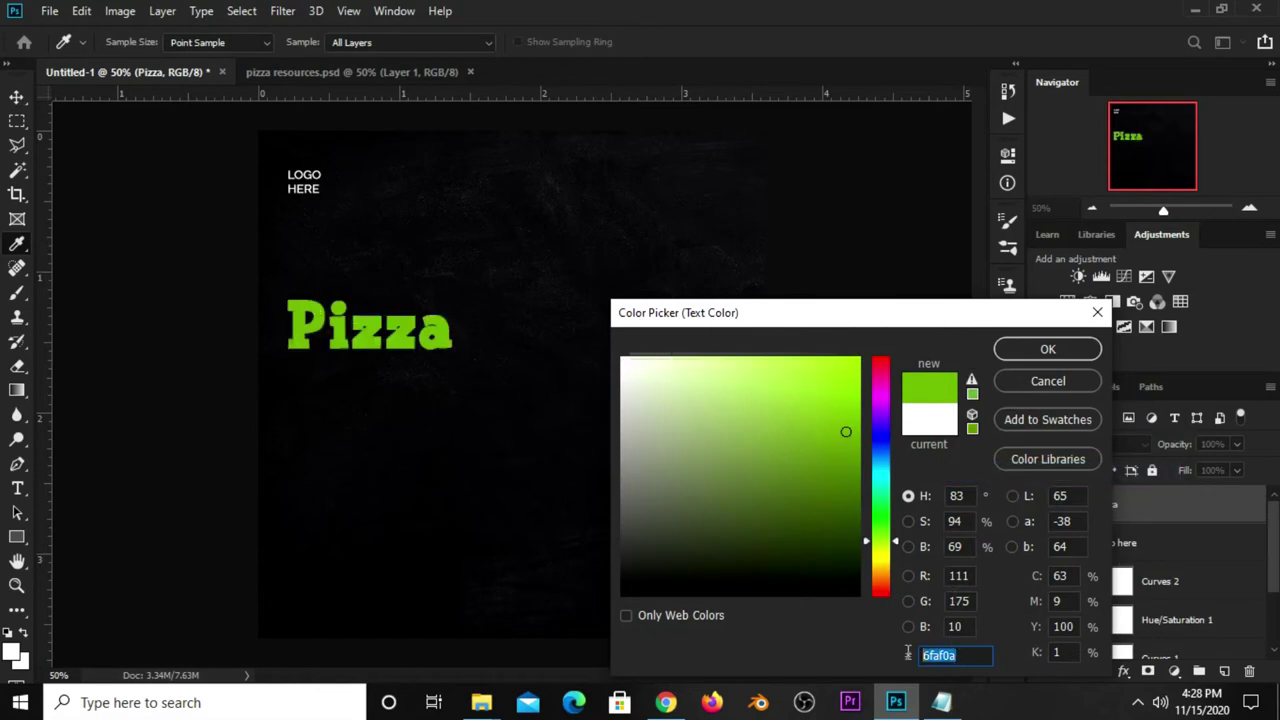
pyautogui.click(1047, 349)
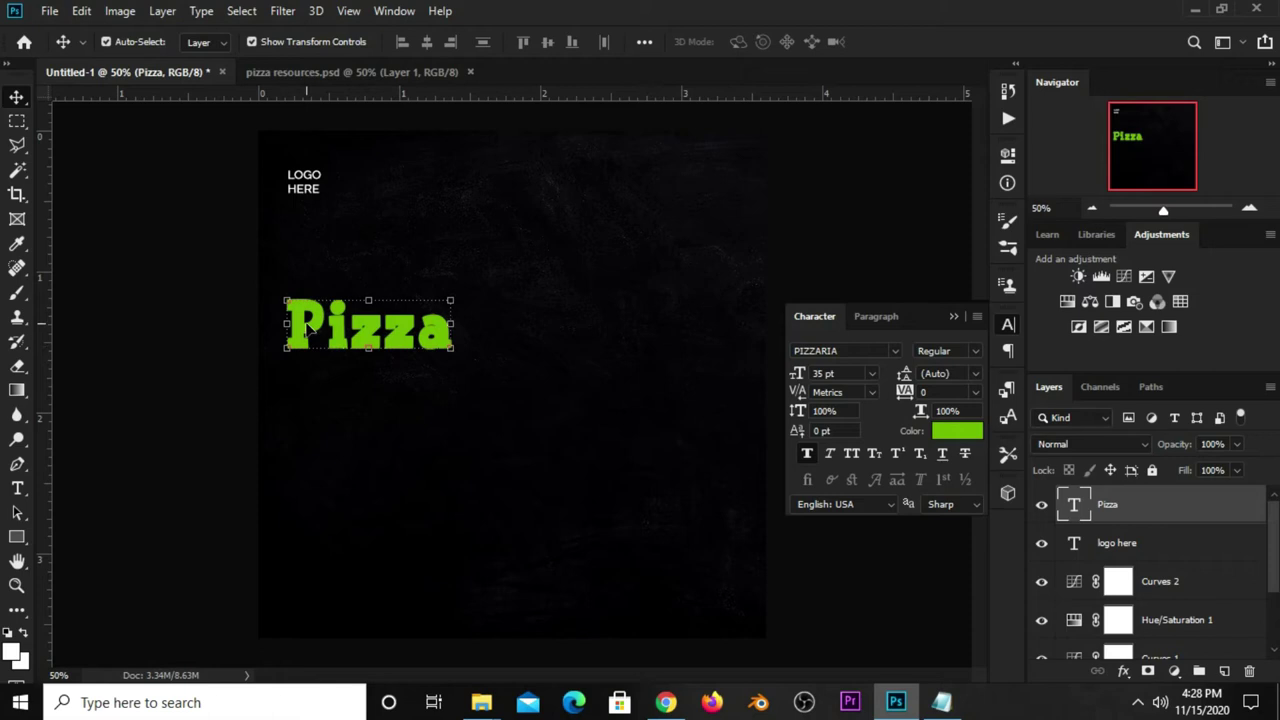
# - Duplicate Pizza above-right as a 10 pt copy in the Angello script font
pyautogui.moveTo(303, 335); pyautogui.dragTo(363, 275)
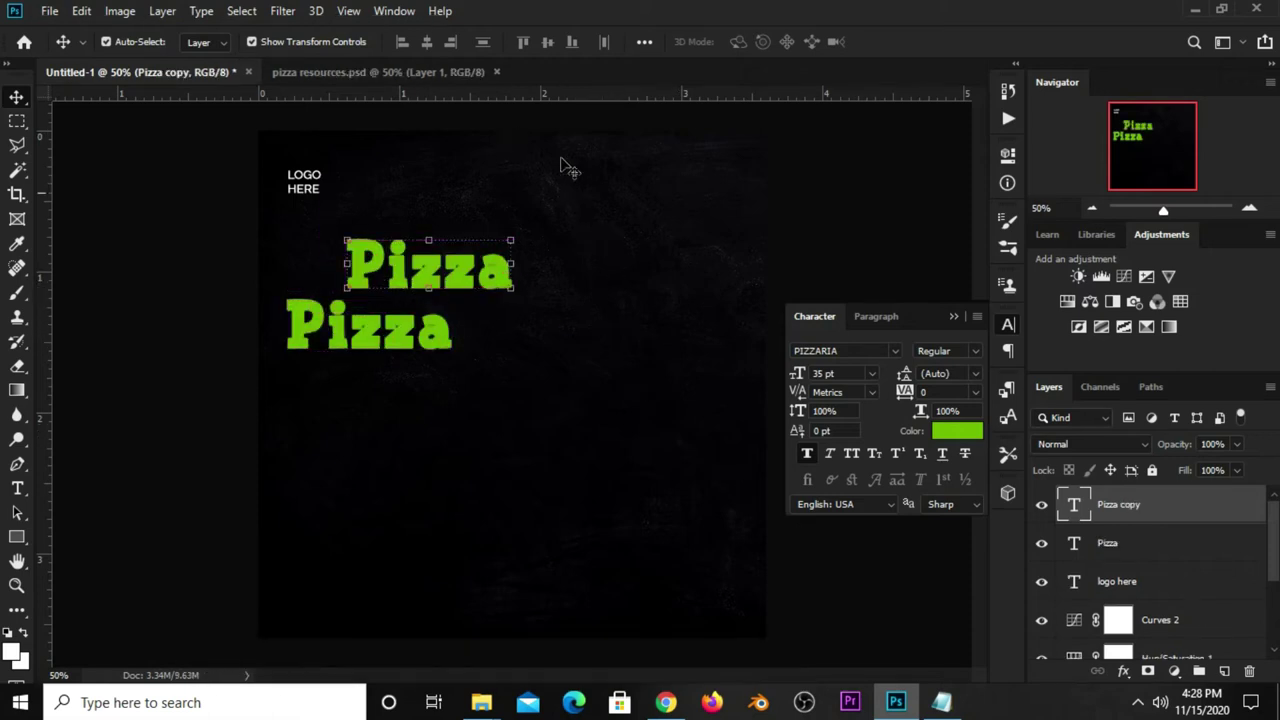
pyautogui.click(873, 373)
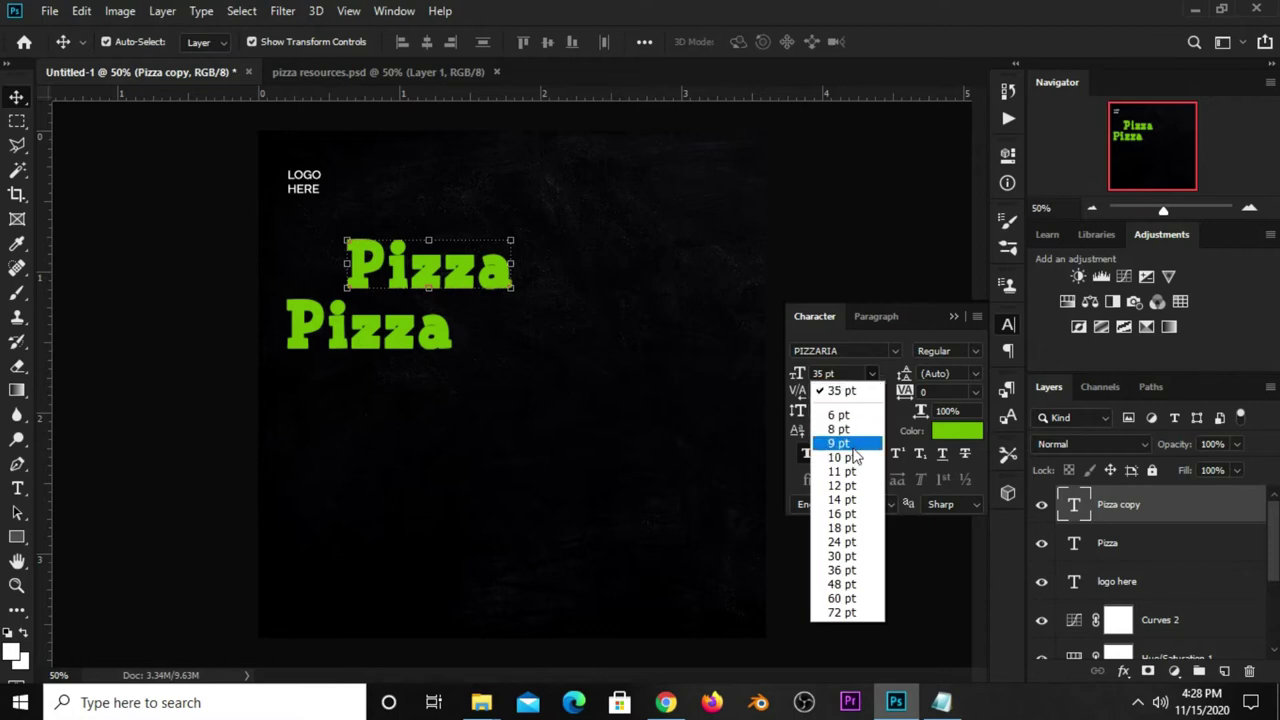
pyautogui.click(853, 458)
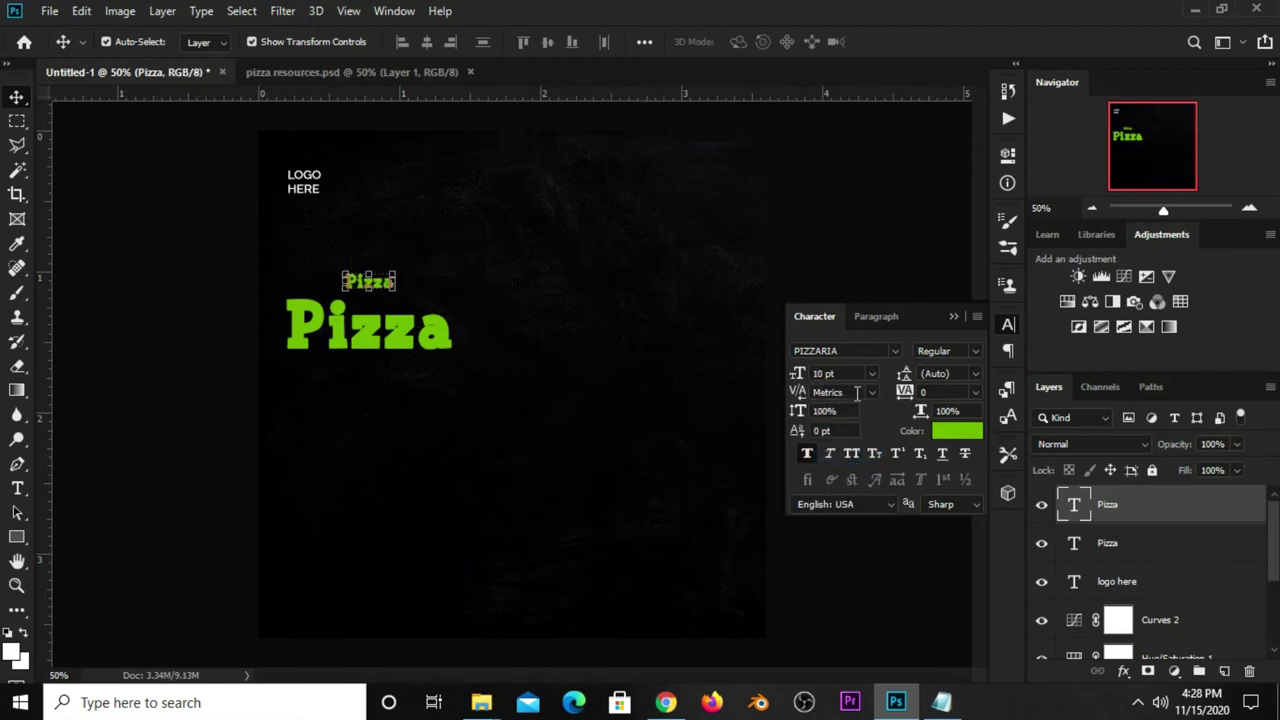
pyautogui.click(894, 351)
pyautogui.write('gello')
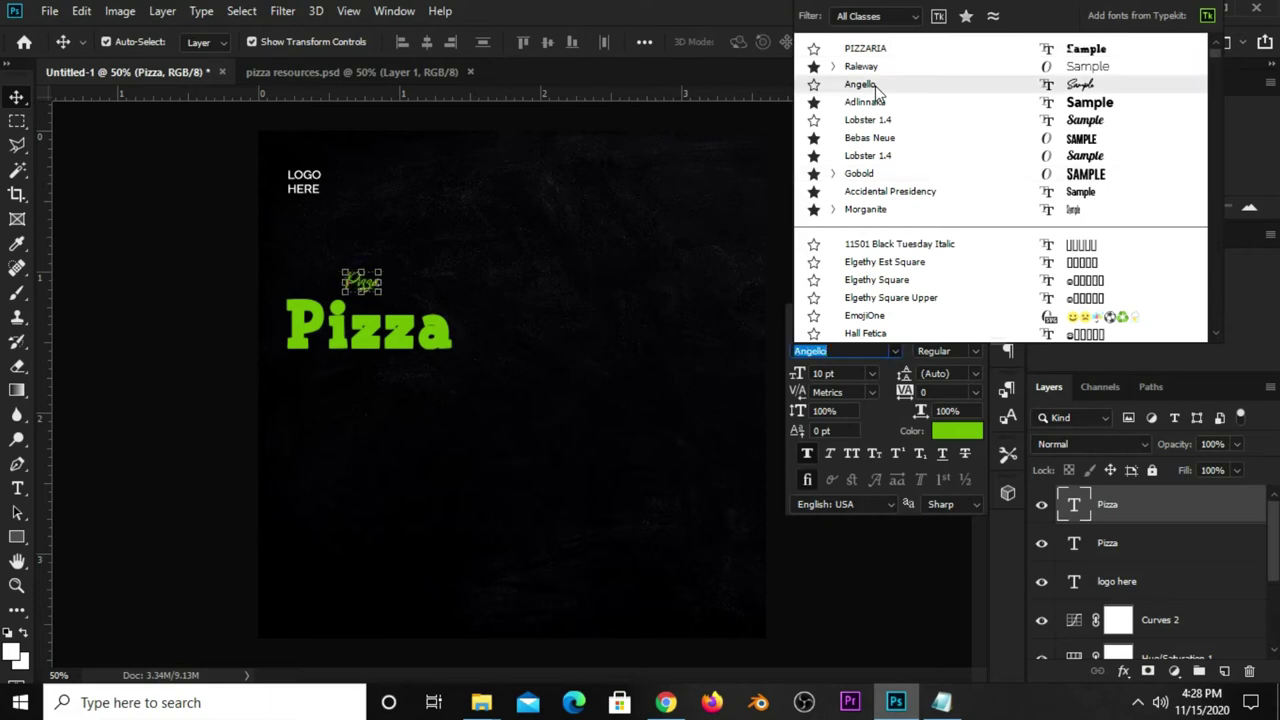
pyautogui.click(862, 84)
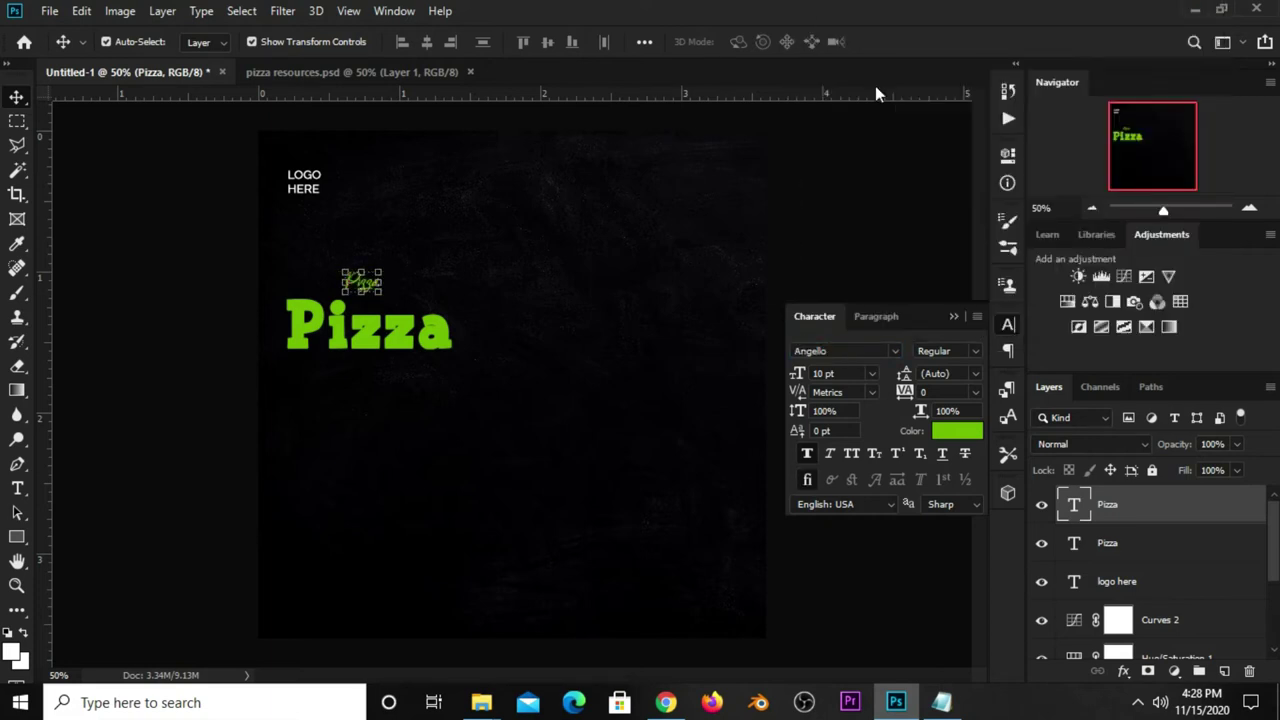
# - Copy the word 'Delicious' from the notes
pyautogui.click(941, 702)
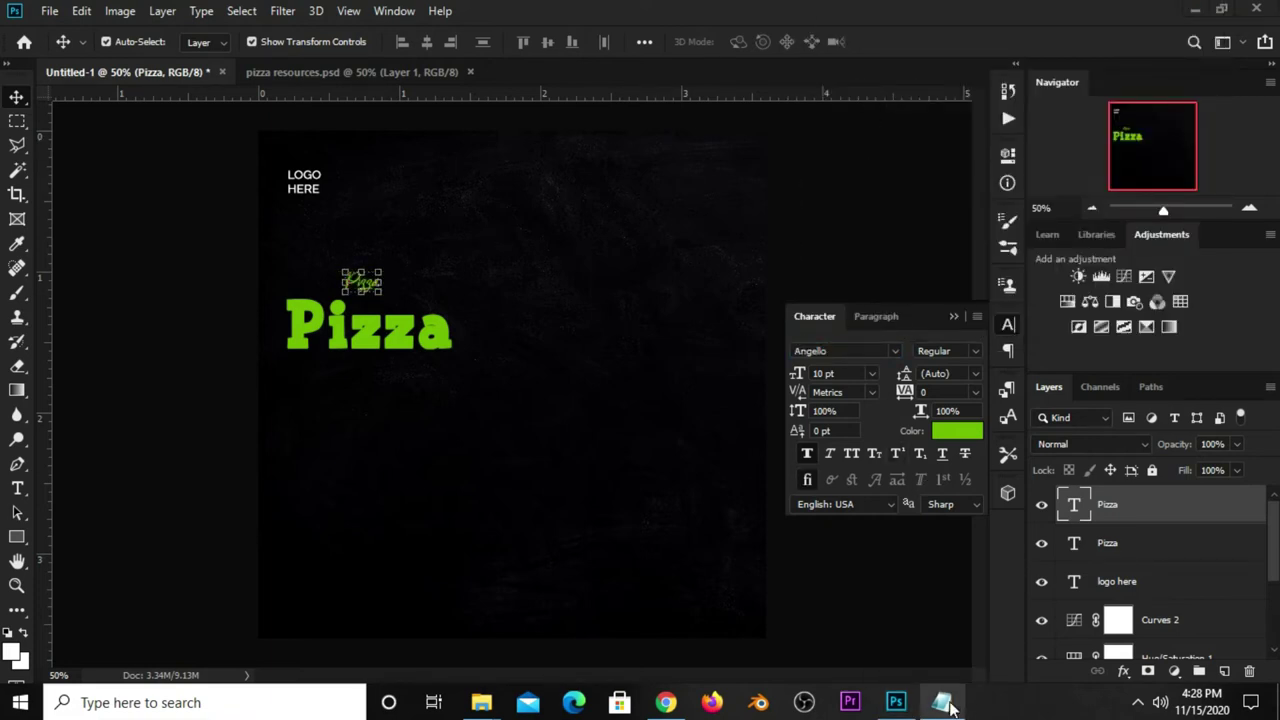
pyautogui.click(660, 374)
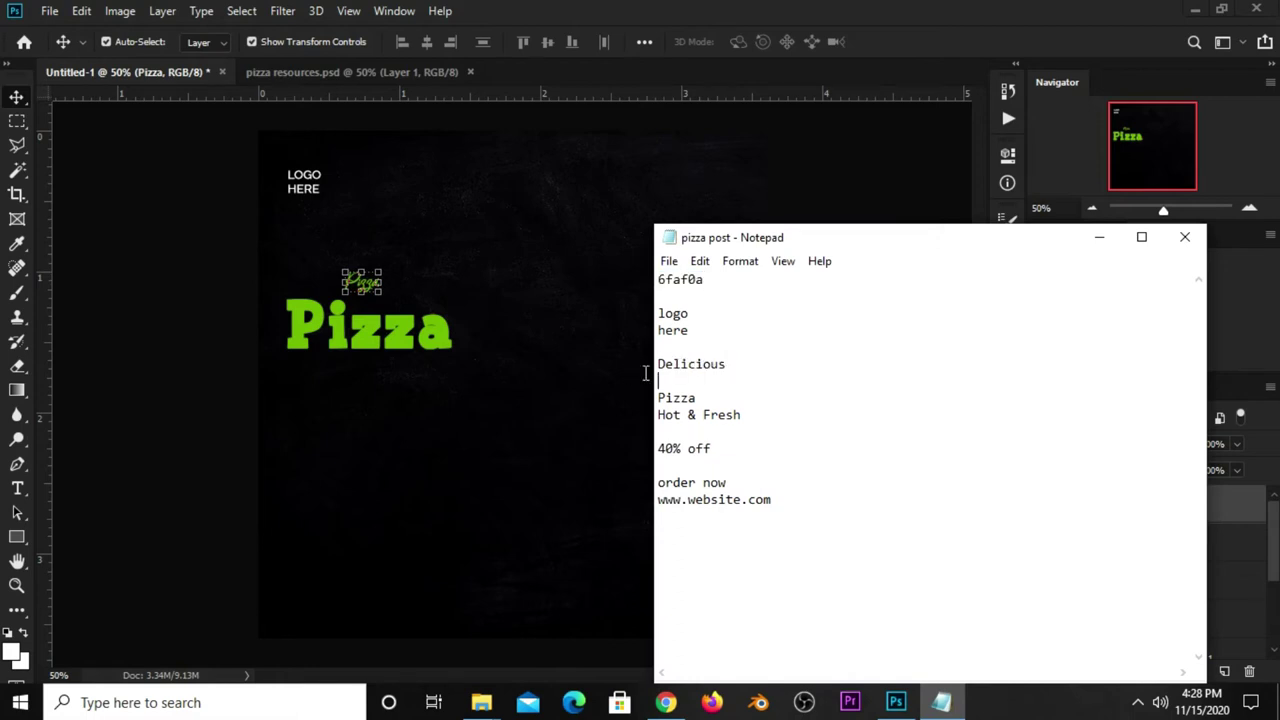
pyautogui.moveTo(731, 363); pyautogui.dragTo(658, 362)
pyautogui.rightClick(670, 360)
pyautogui.click(714, 417)
pyautogui.click(896, 35)
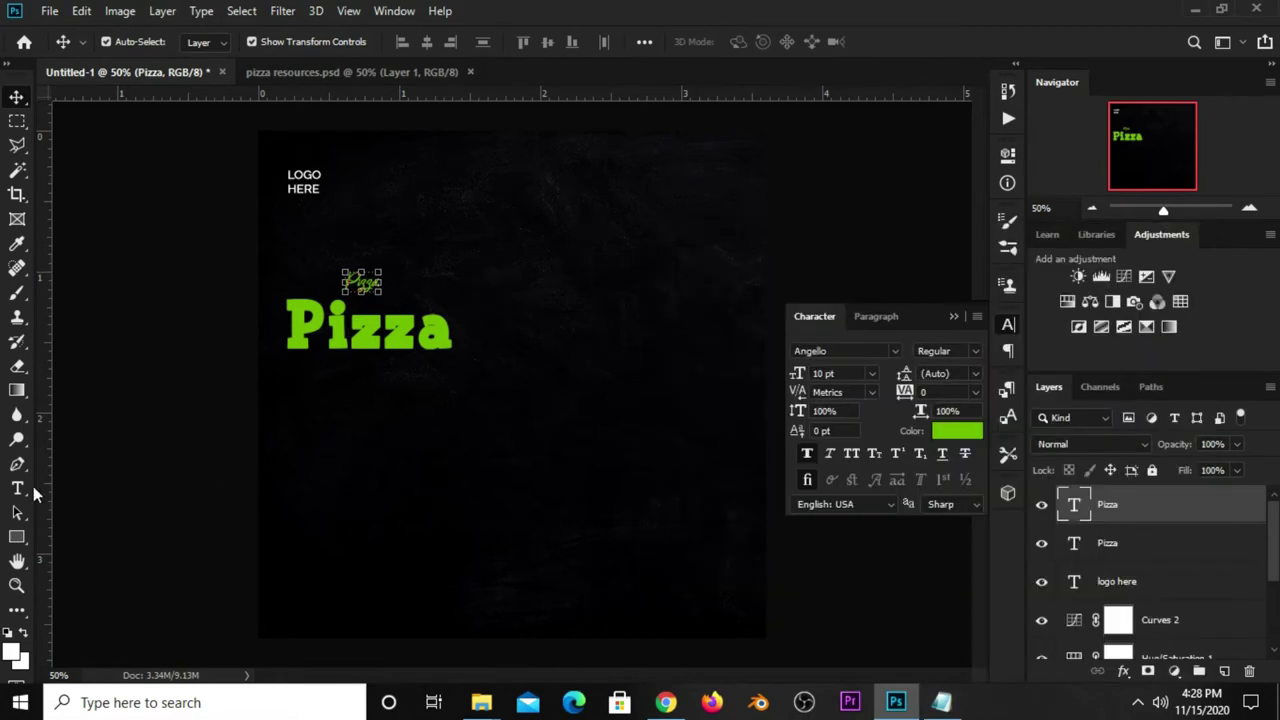
# - Replace the small copied text with 'Delicious'
pyautogui.moveTo(17, 488); pyautogui.dragTo(80, 488)
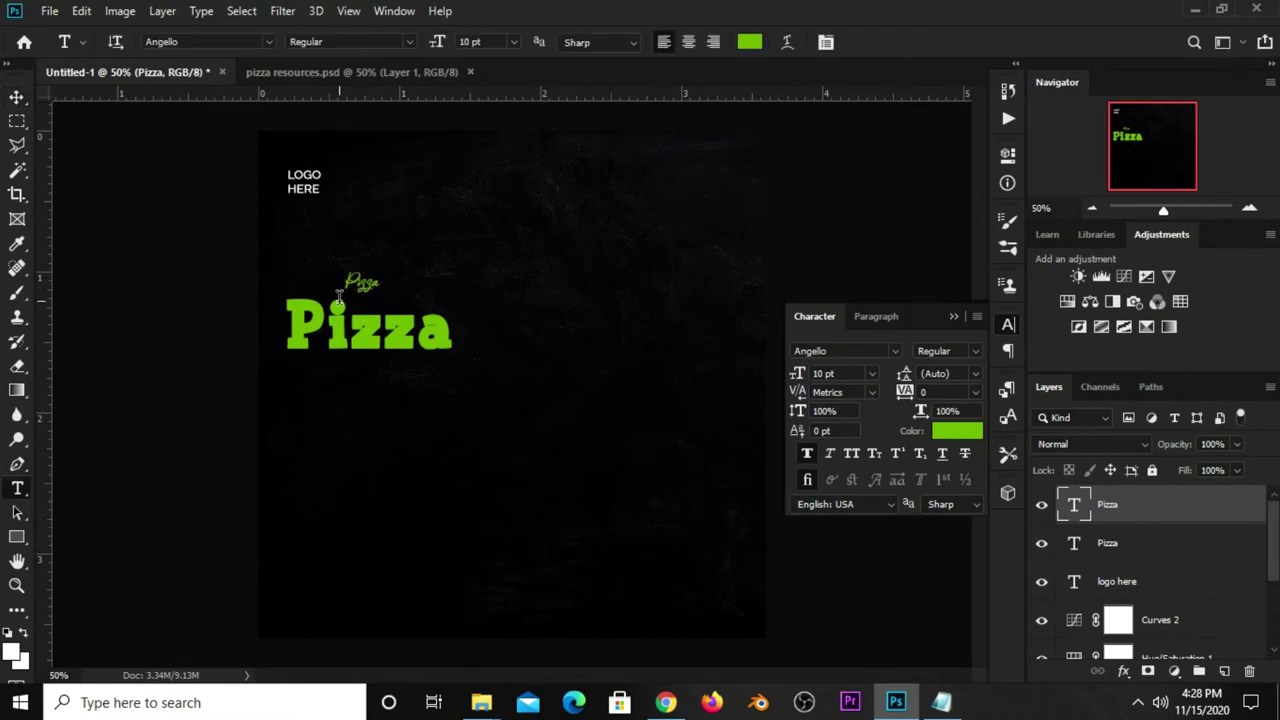
pyautogui.click(362, 283)
pyautogui.hotkey('ctrl', 'a')
pyautogui.hotkey('ctrl', 'v')
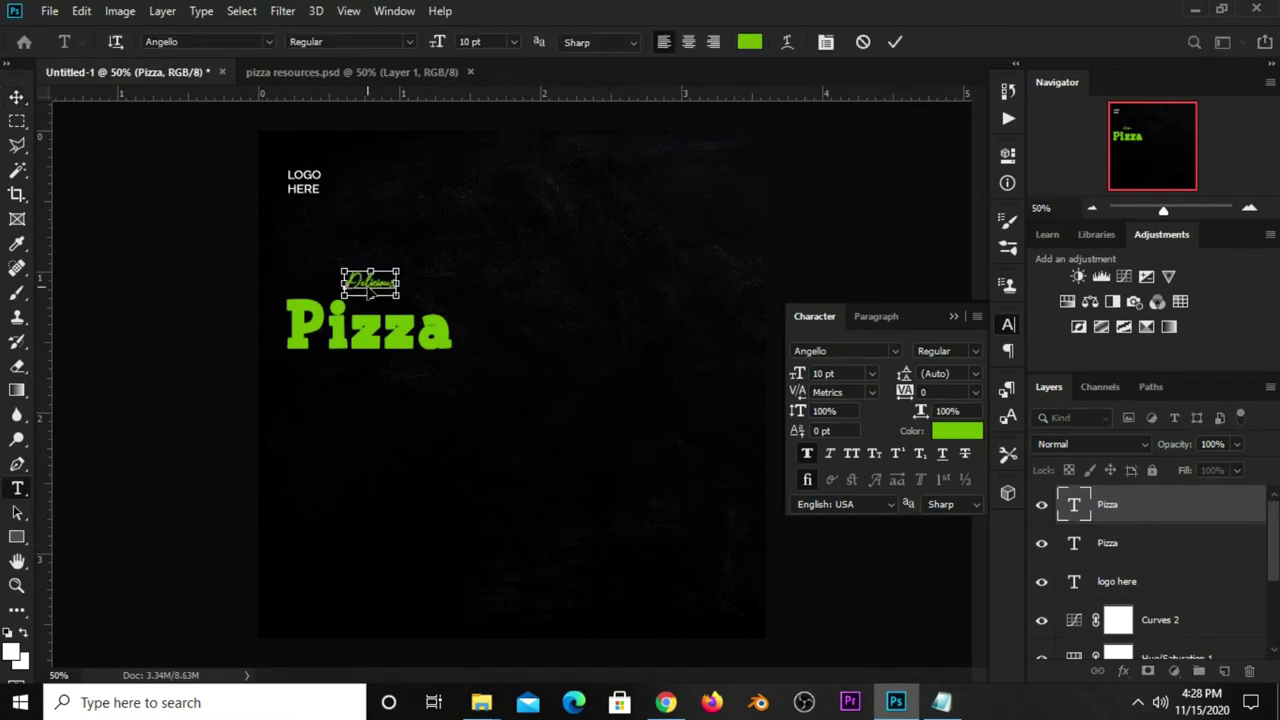
pyautogui.click(894, 43)
# - Make the Delicious text white (ffffff)
pyautogui.click(752, 44)
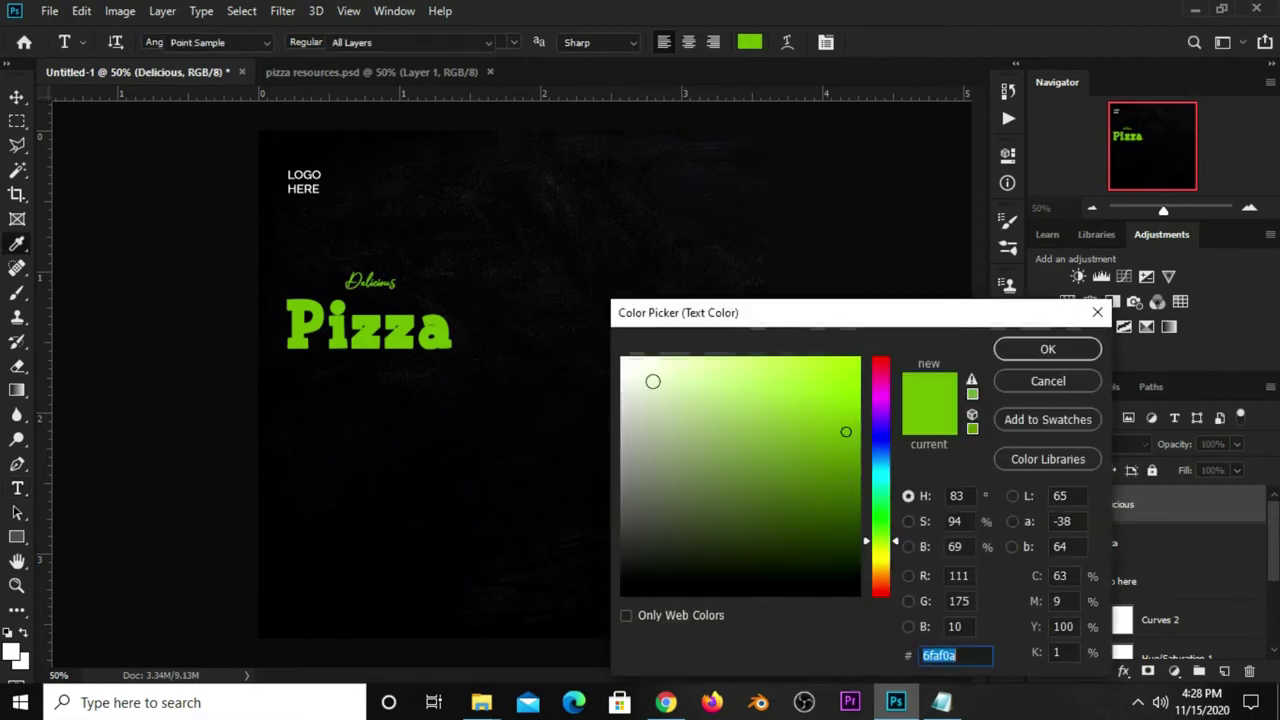
pyautogui.write('ffffff')
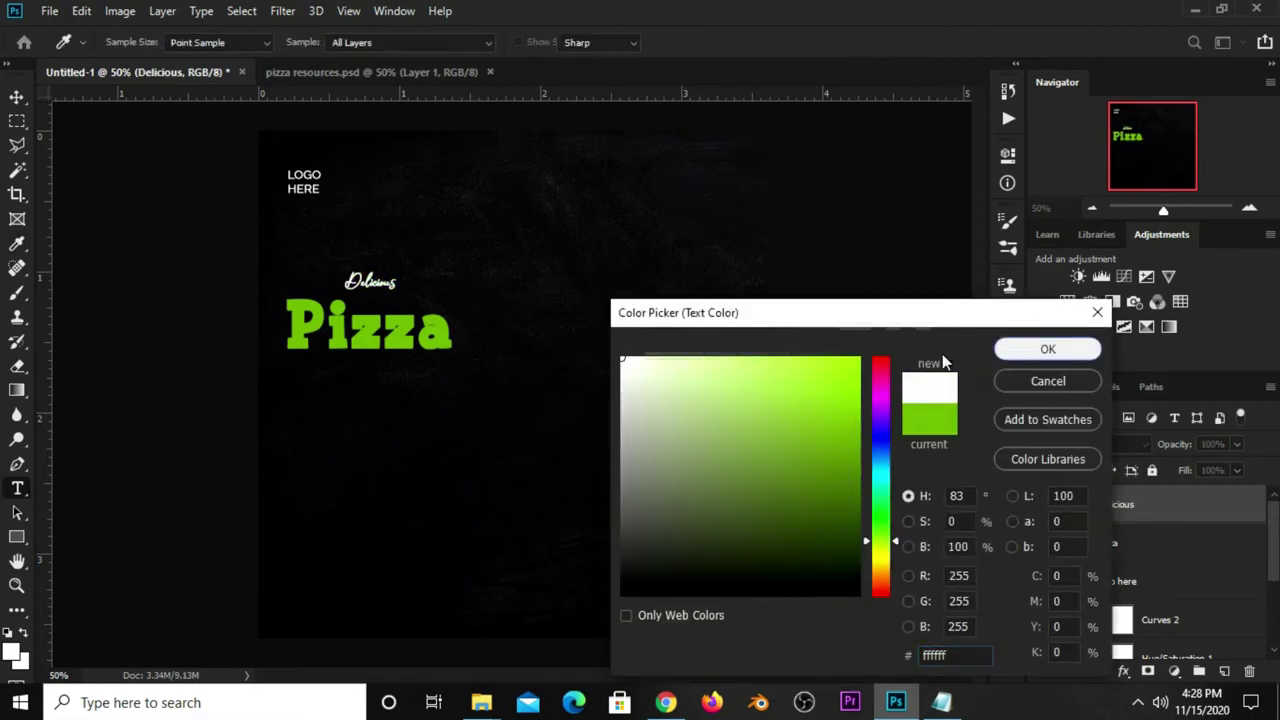
pyautogui.click(1010, 350)
pyautogui.click(954, 320)
pyautogui.press('v')
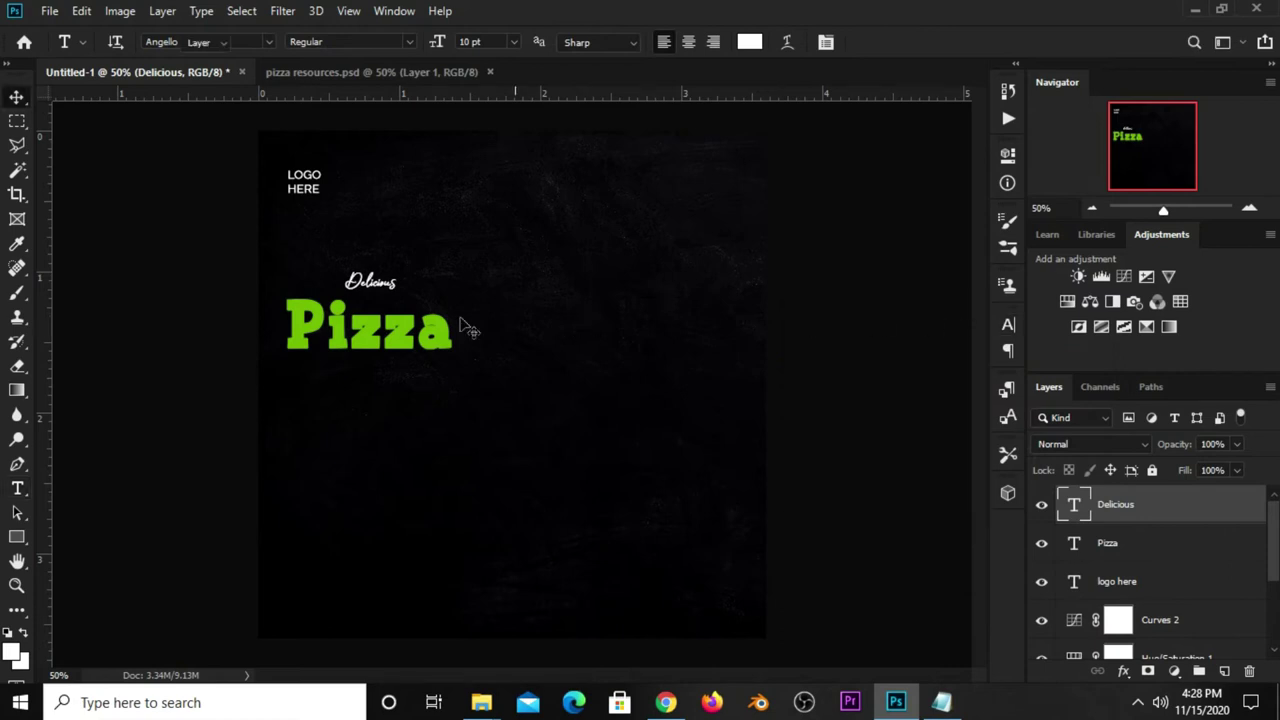
pyautogui.hotkey('ctrl', 't')
# - Enlarge Delicious above Pizza and scale the Pizza heading up to about 106%
pyautogui.moveTo(397, 268)
pyautogui.mouseDown()
pyautogui.moveTo(463, 237)
pyautogui.moveTo(415, 286)
pyautogui.moveTo(457, 315)
pyautogui.mouseUp()
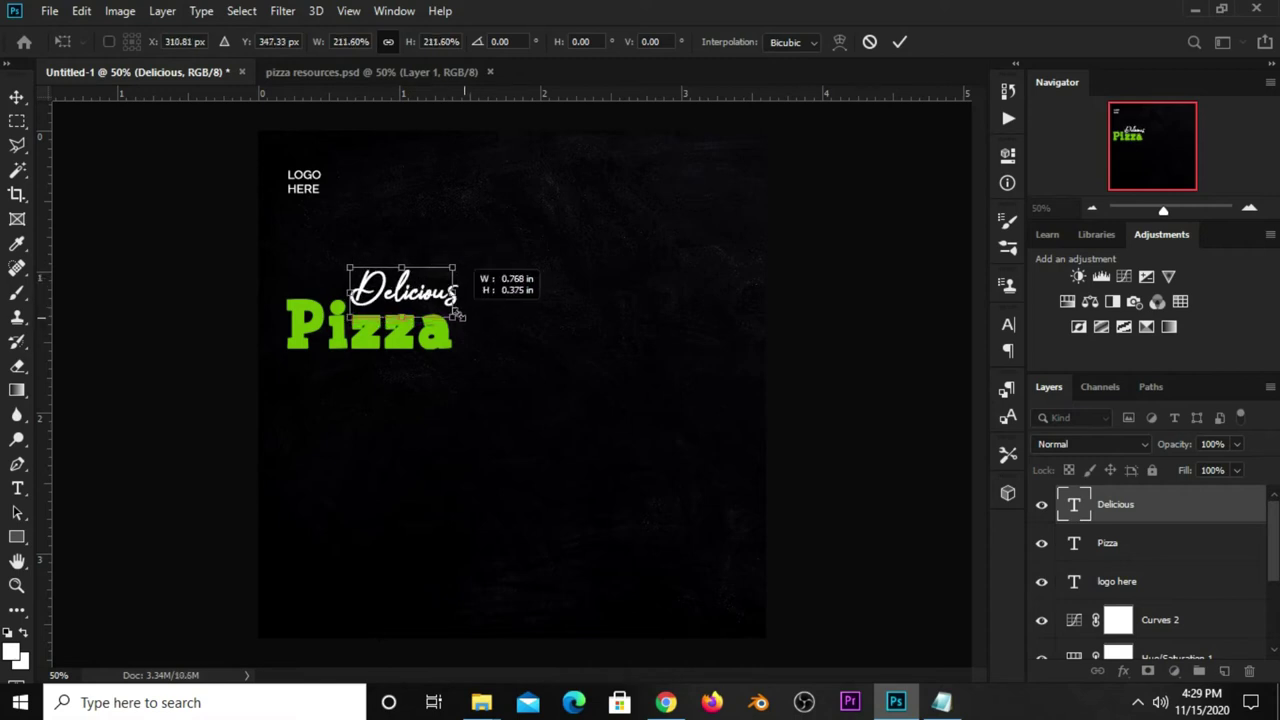
pyautogui.press('Return')
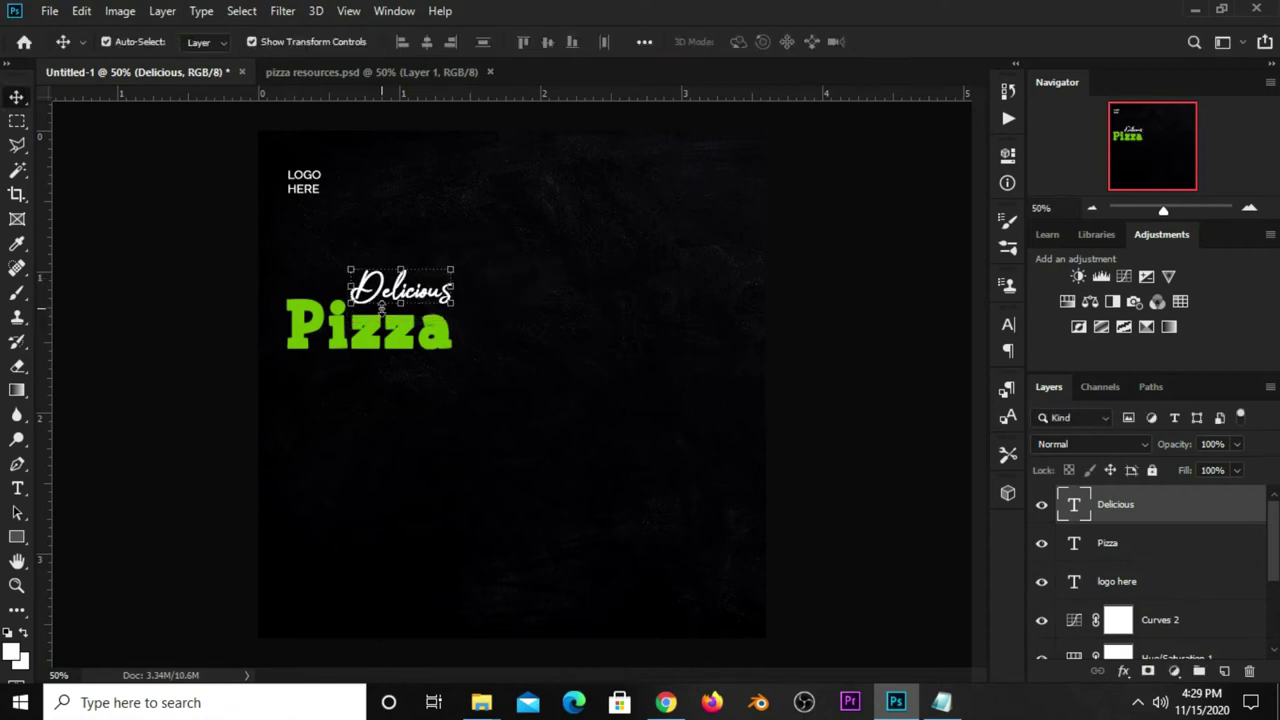
pyautogui.click(437, 355)
pyautogui.hotkey('ctrl', 't')
pyautogui.moveTo(456, 363); pyautogui.dragTo(466, 358)
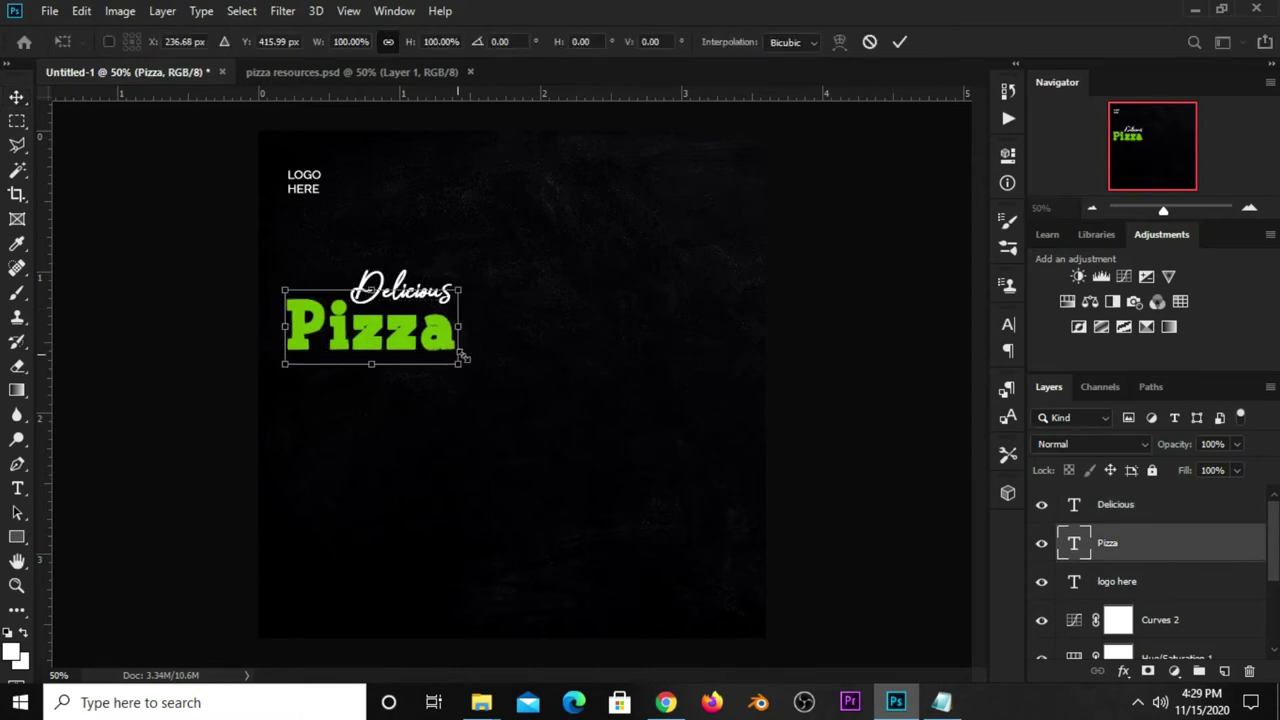
pyautogui.press('Return')
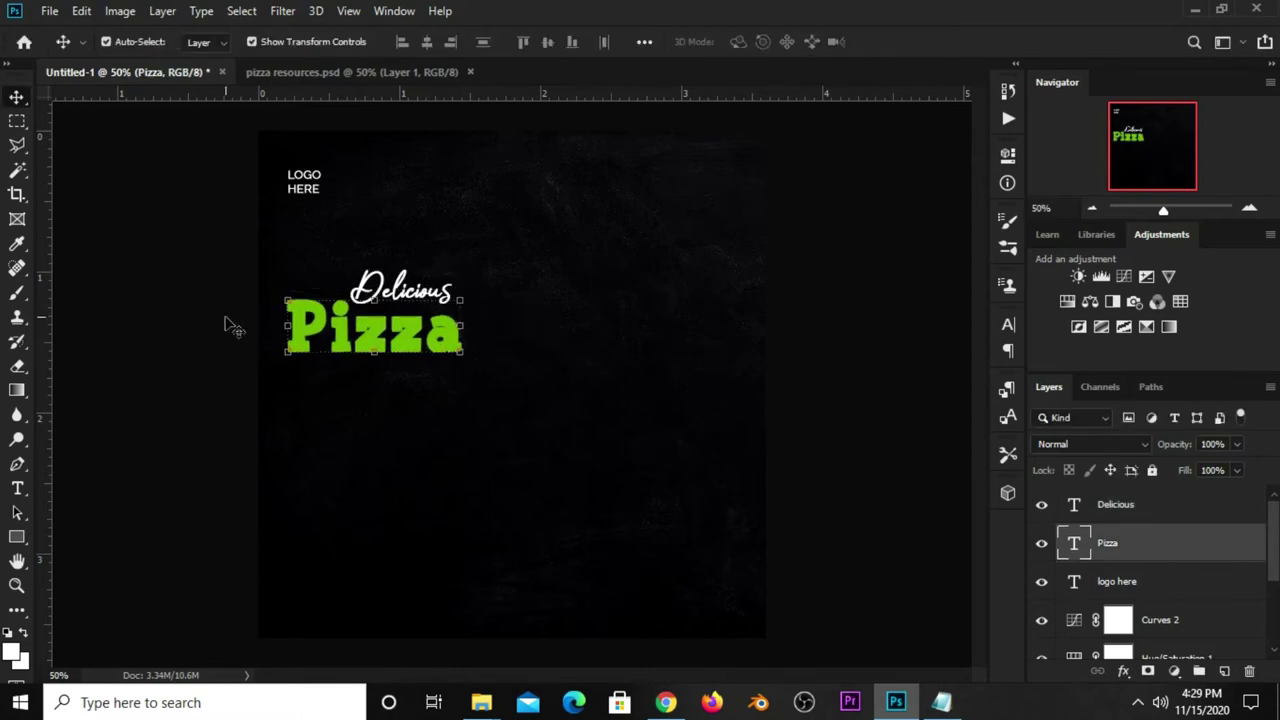
pyautogui.click(236, 320)
# - Bring the chef layer from pizza resources into Untitled-1, placed left of Delicious
pyautogui.click(337, 74)
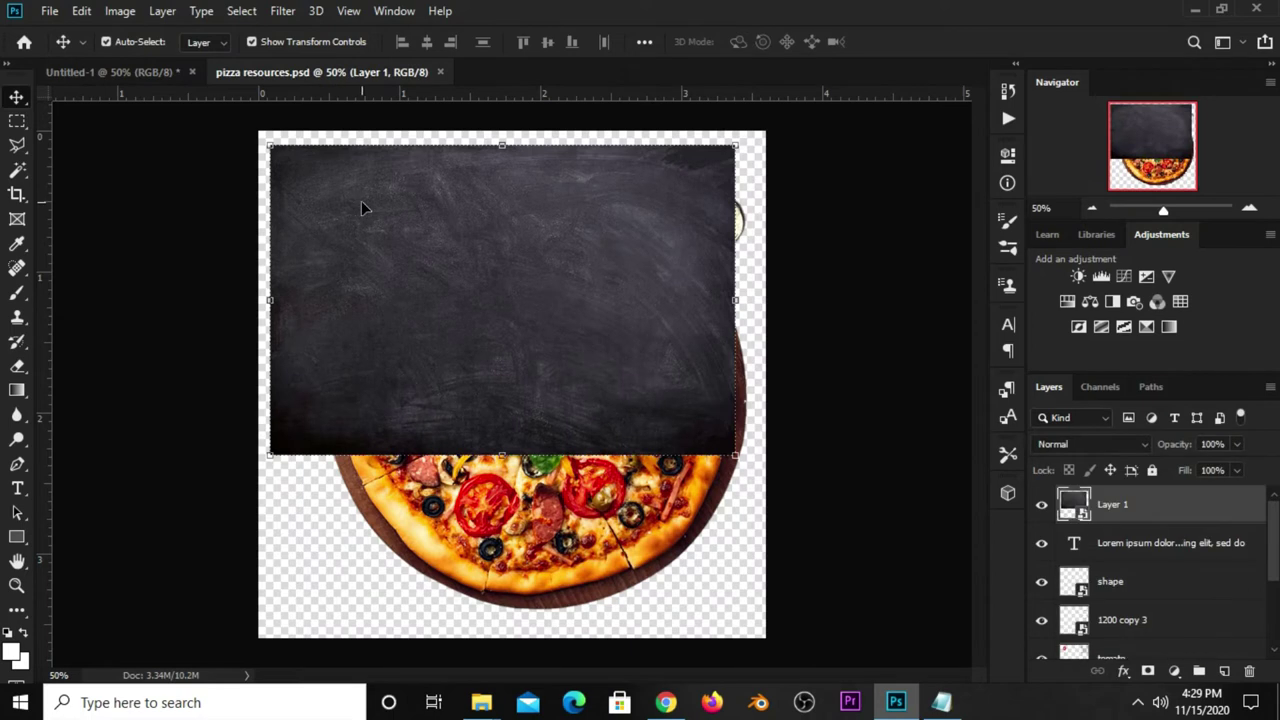
pyautogui.click(1041, 505)
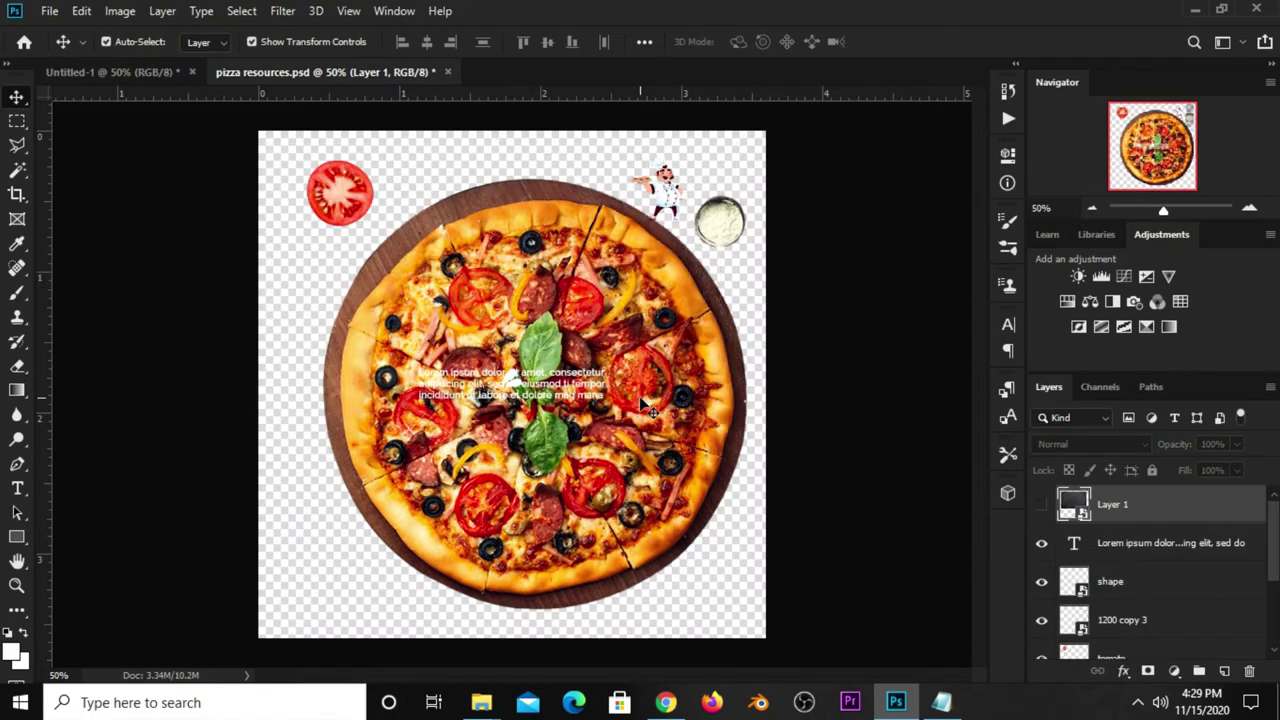
pyautogui.click(675, 200)
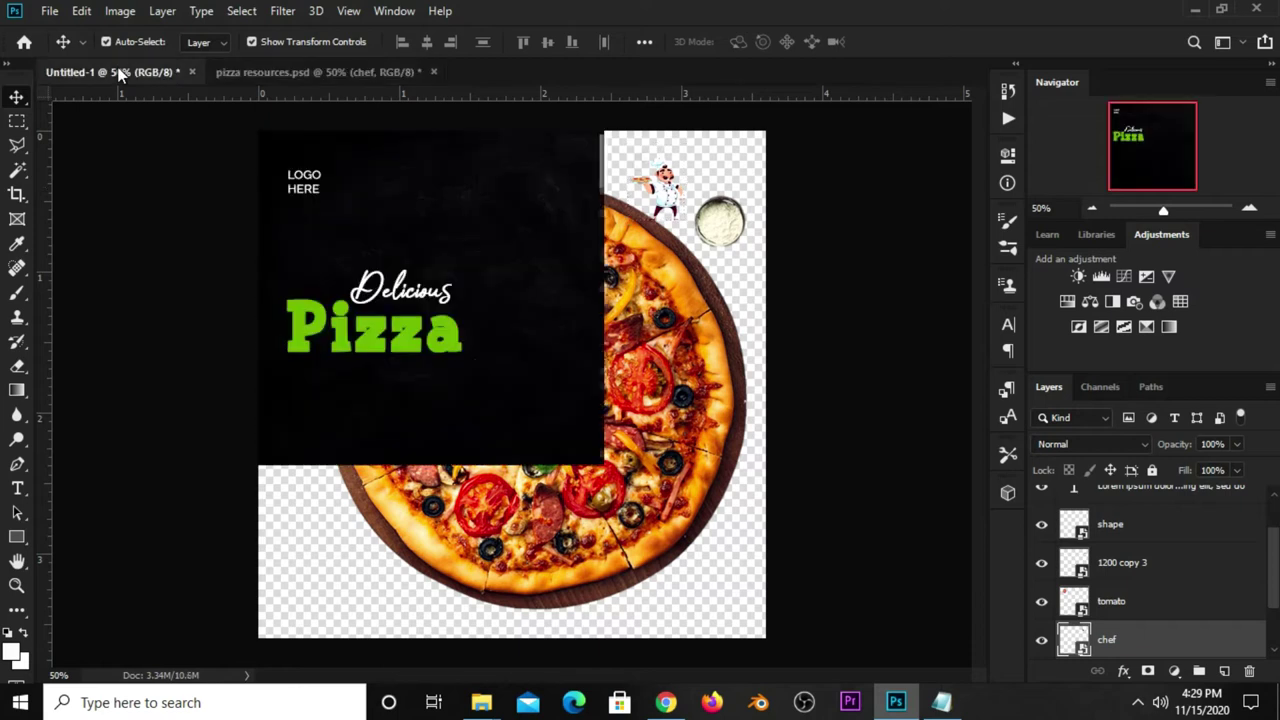
pyautogui.moveTo(175, 68); pyautogui.dragTo(388, 258)
pyautogui.moveTo(518, 390); pyautogui.dragTo(334, 262)
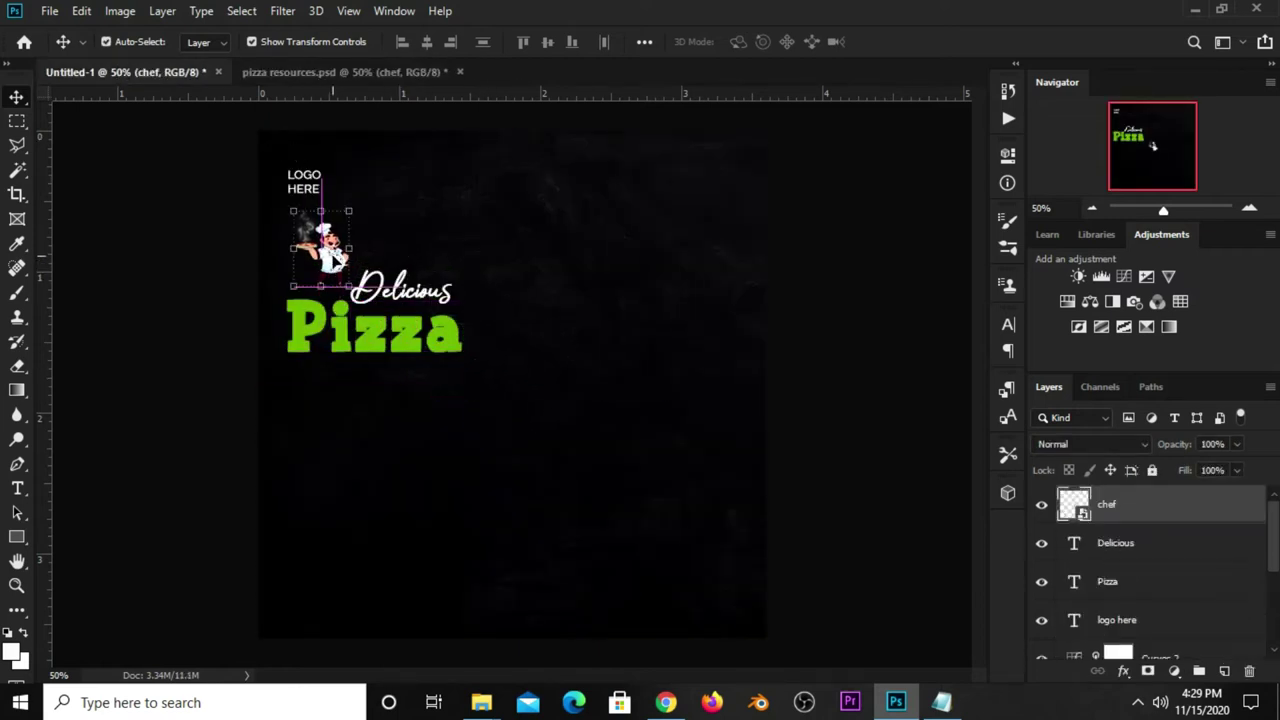
# - Move the chef, Delicious and Pizza together slightly lower on the canvas
pyautogui.keyDown('shift'); pyautogui.click(1113, 547); pyautogui.keyUp('shift')
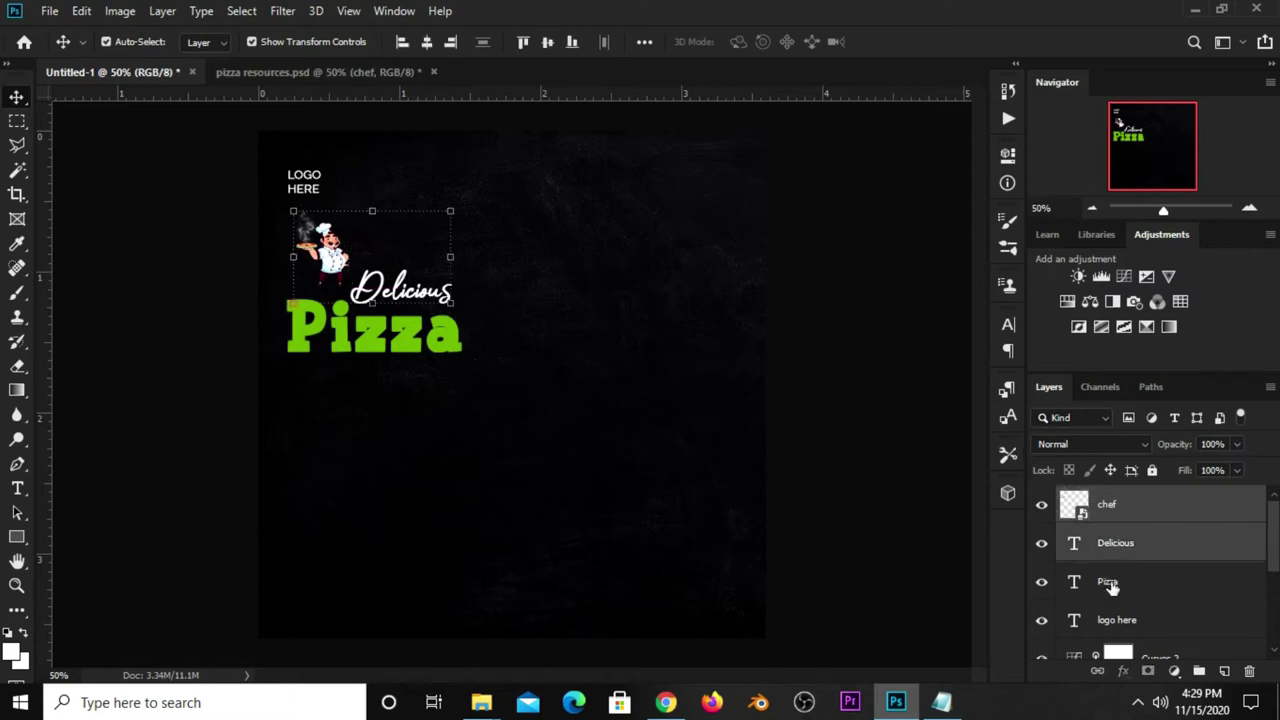
pyautogui.keyDown('shift'); pyautogui.click(1110, 584); pyautogui.keyUp('shift')
pyautogui.moveTo(376, 212); pyautogui.dragTo(370, 272)
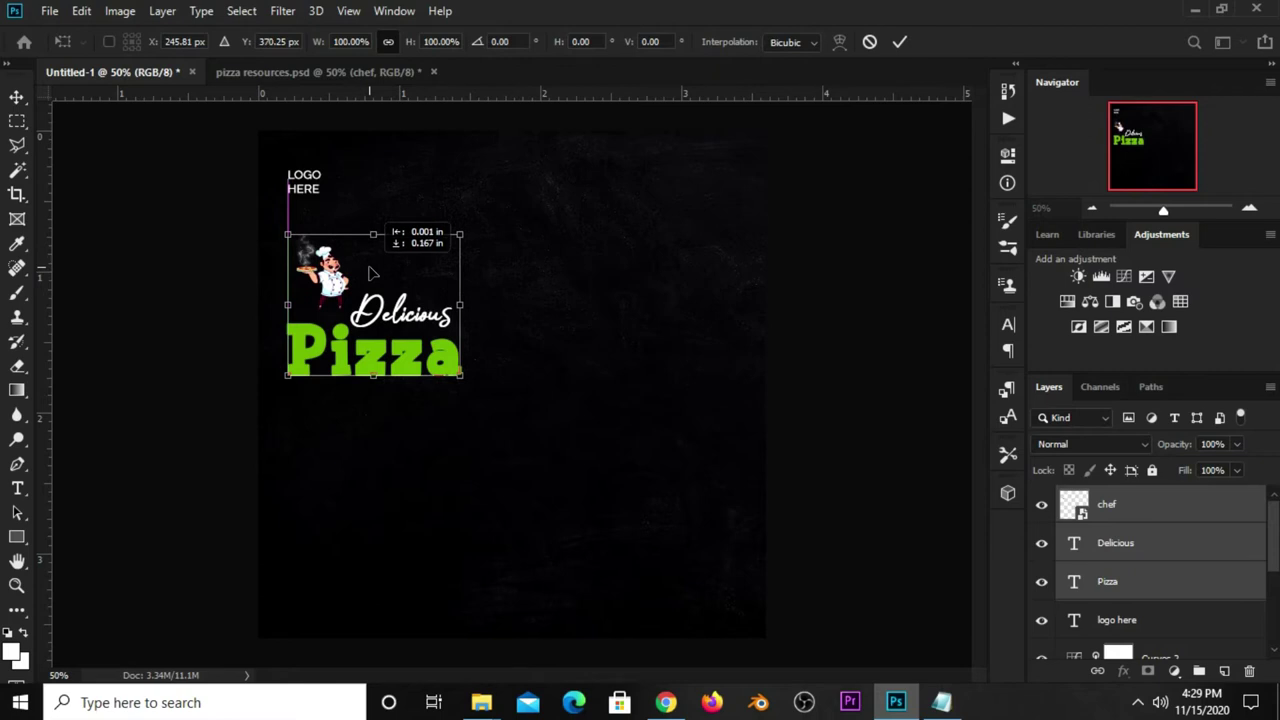
pyautogui.press('Down')
pyautogui.press('Down')
pyautogui.press('Down')
pyautogui.press('Down')
pyautogui.press('Down')
pyautogui.press('Down')
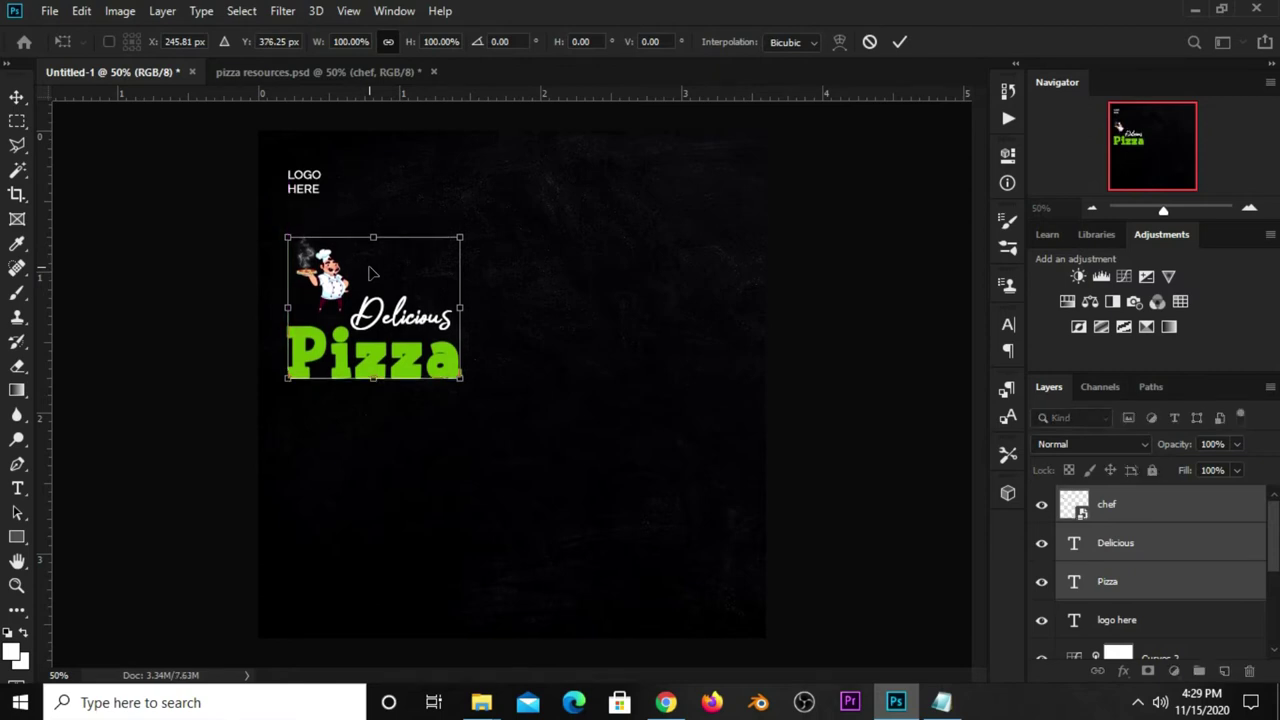
pyautogui.press('Return')
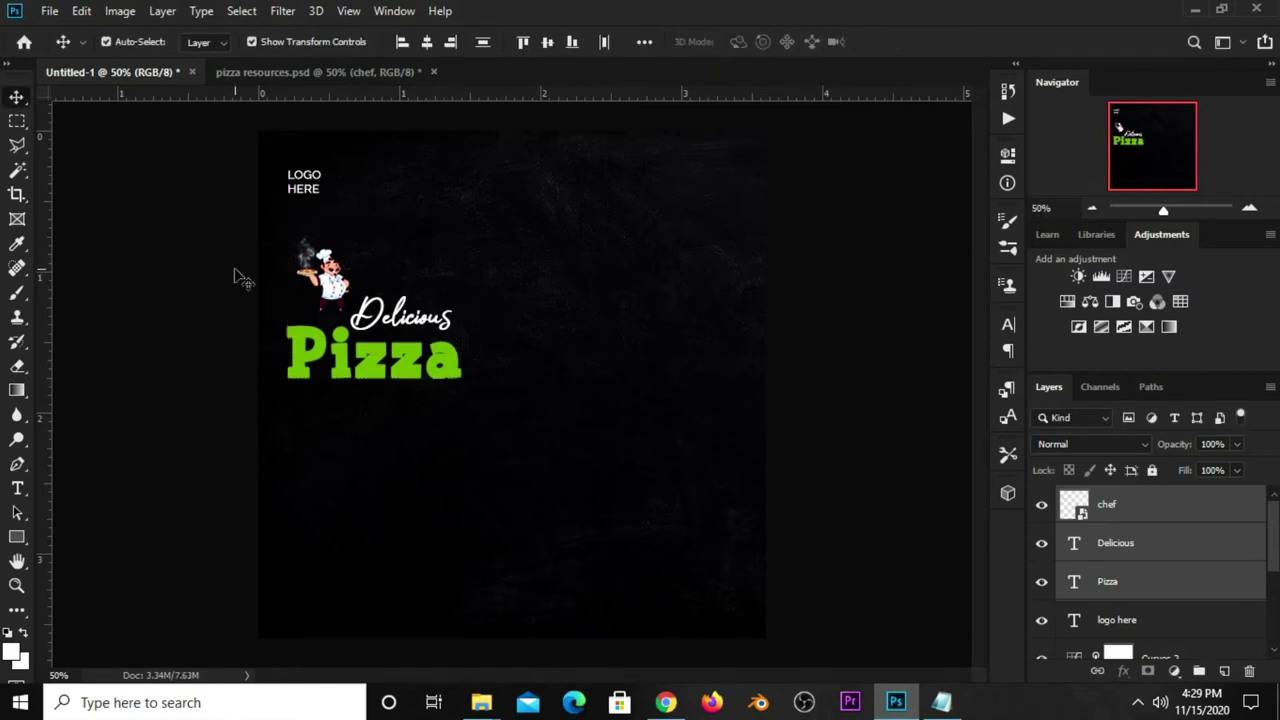
# - Fine-tune the chef alone so it sits closer above Delicious
pyautogui.click(333, 284)
pyautogui.moveTo(333, 284); pyautogui.dragTo(328, 298)
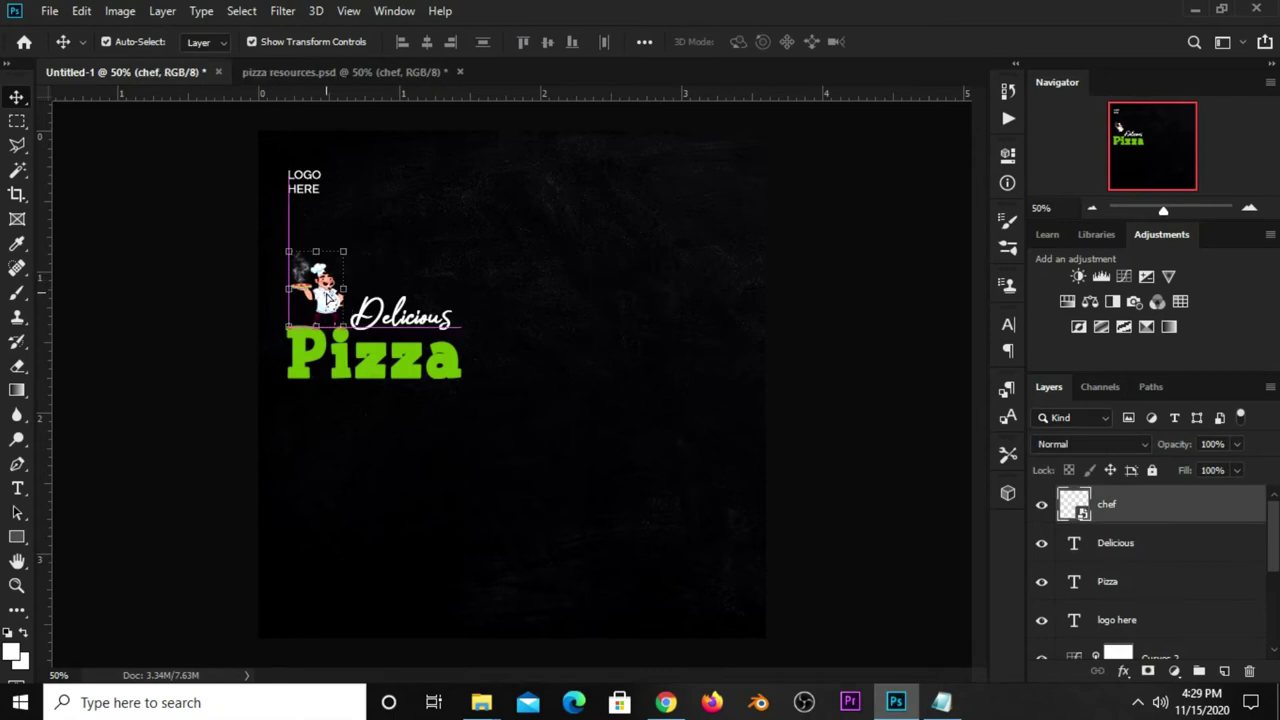
pyautogui.moveTo(328, 298); pyautogui.dragTo(330, 294)
pyautogui.click(848, 384)
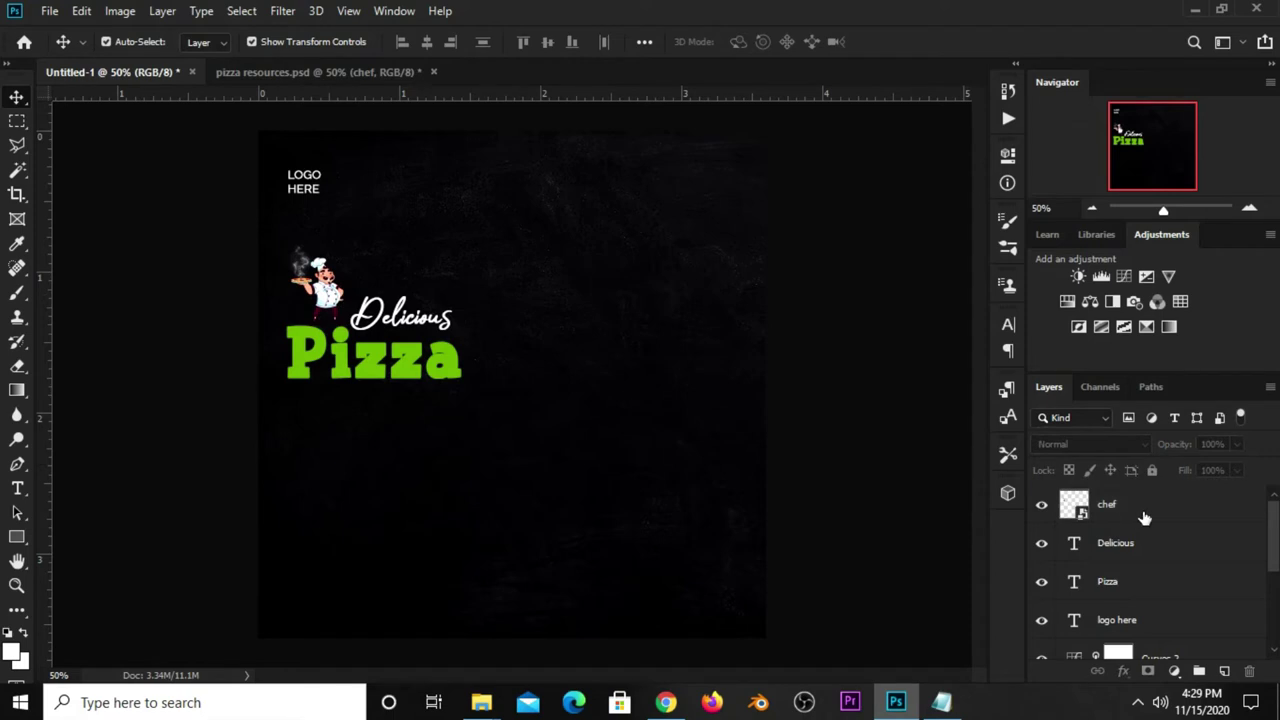
# - Add a new empty Layer 2 directly below the chef layer
pyautogui.click(1145, 518)
pyautogui.click(1224, 671)
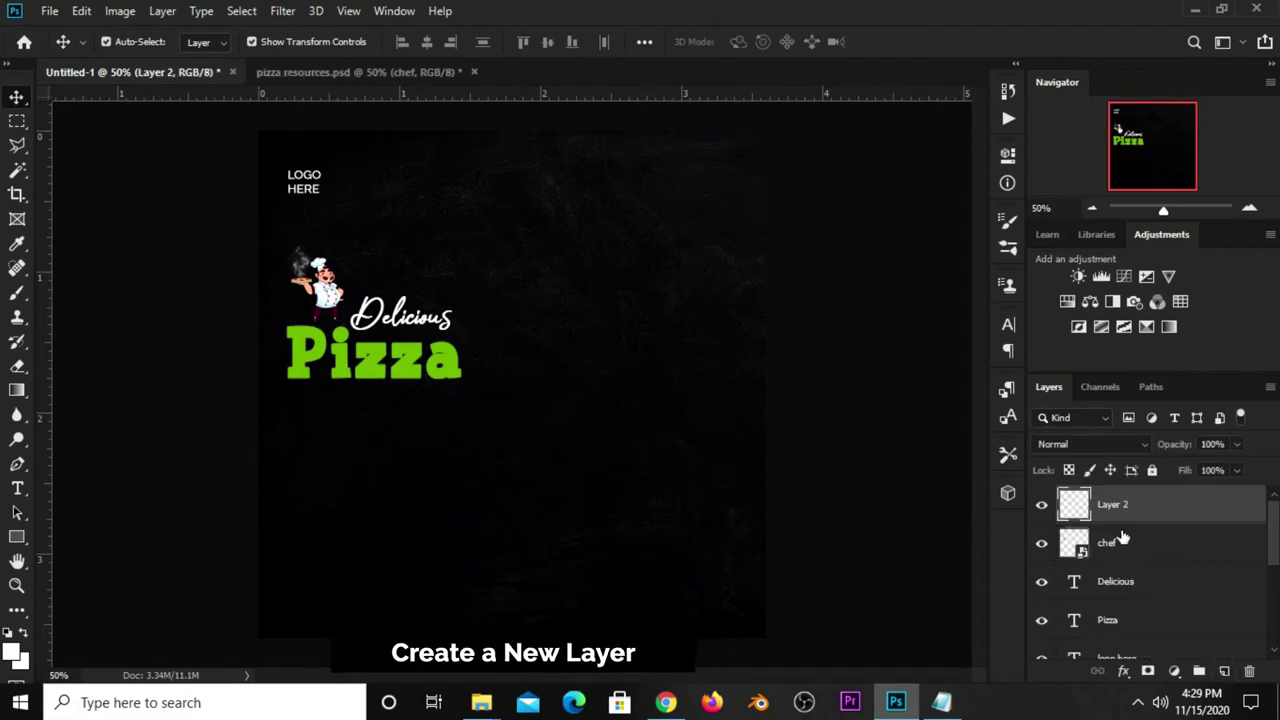
pyautogui.moveTo(1142, 513); pyautogui.dragTo(1138, 558)
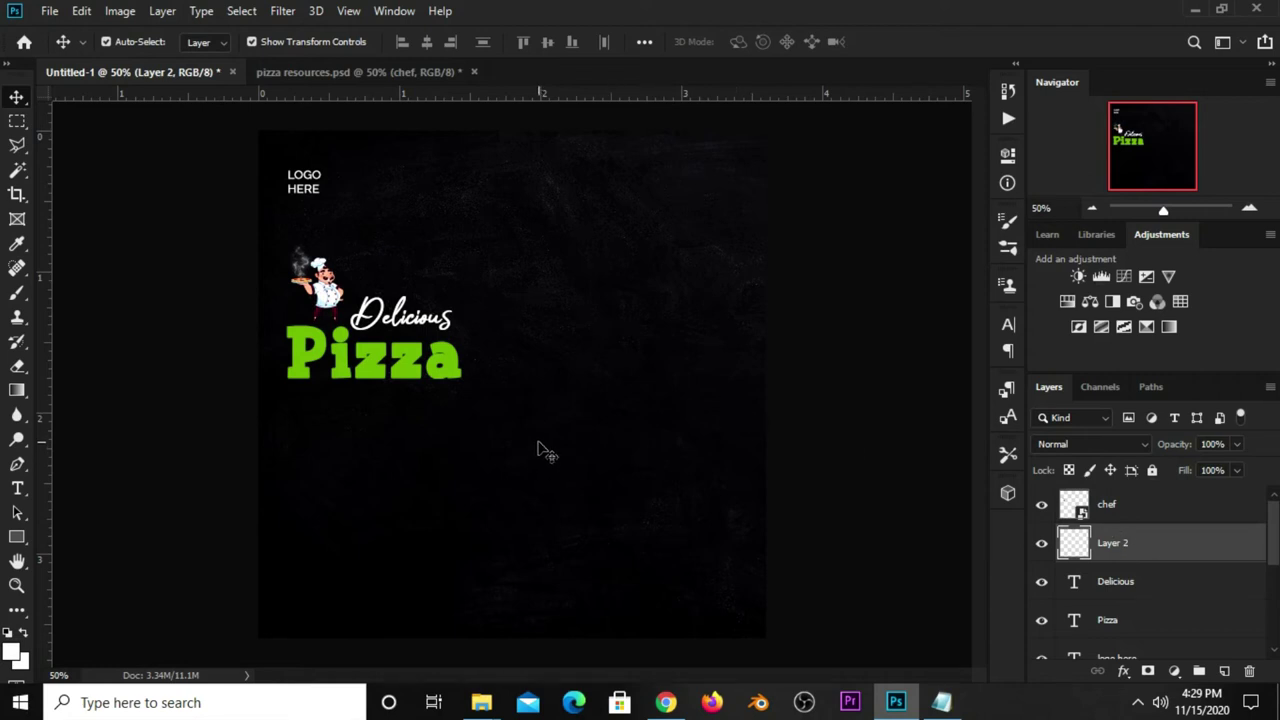
# - Set the Brush Tool to a flattened 165 px tip at 100% hardness
pyautogui.rightClick(17, 292)
pyautogui.click(100, 292)
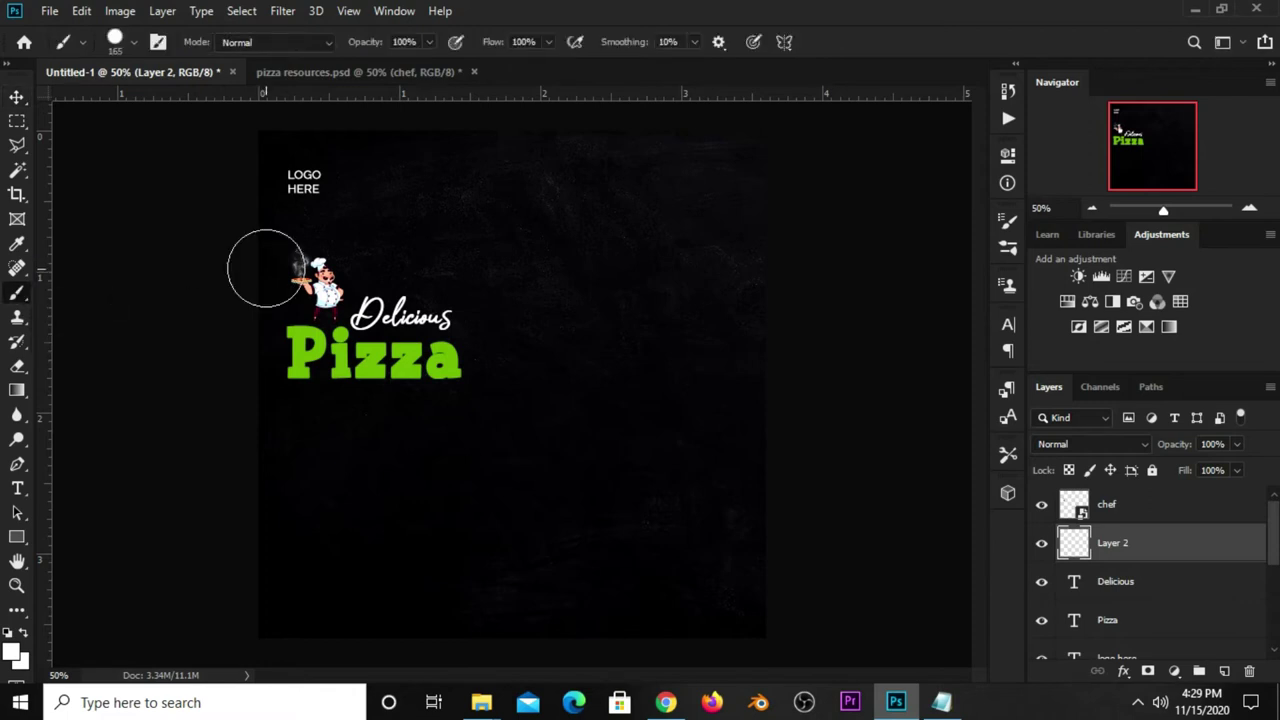
pyautogui.click(1006, 221)
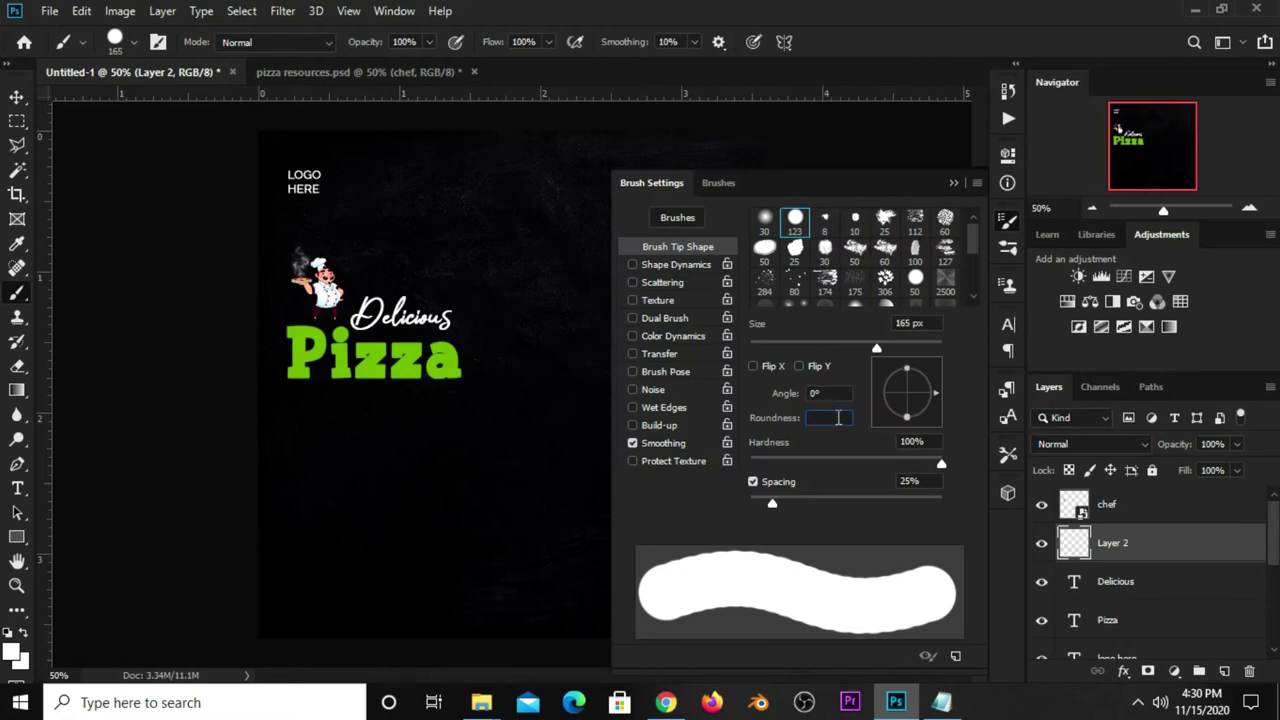
pyautogui.press('BackSpace')
pyautogui.write('7')
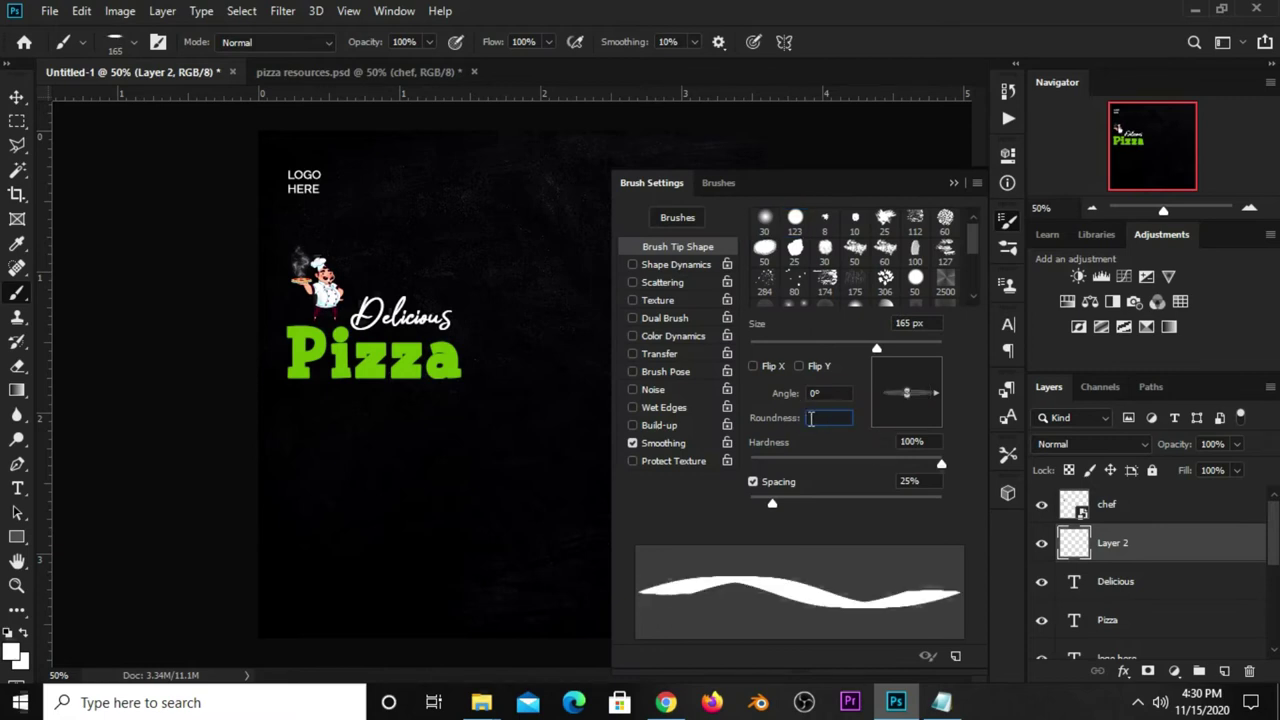
pyautogui.click(953, 183)
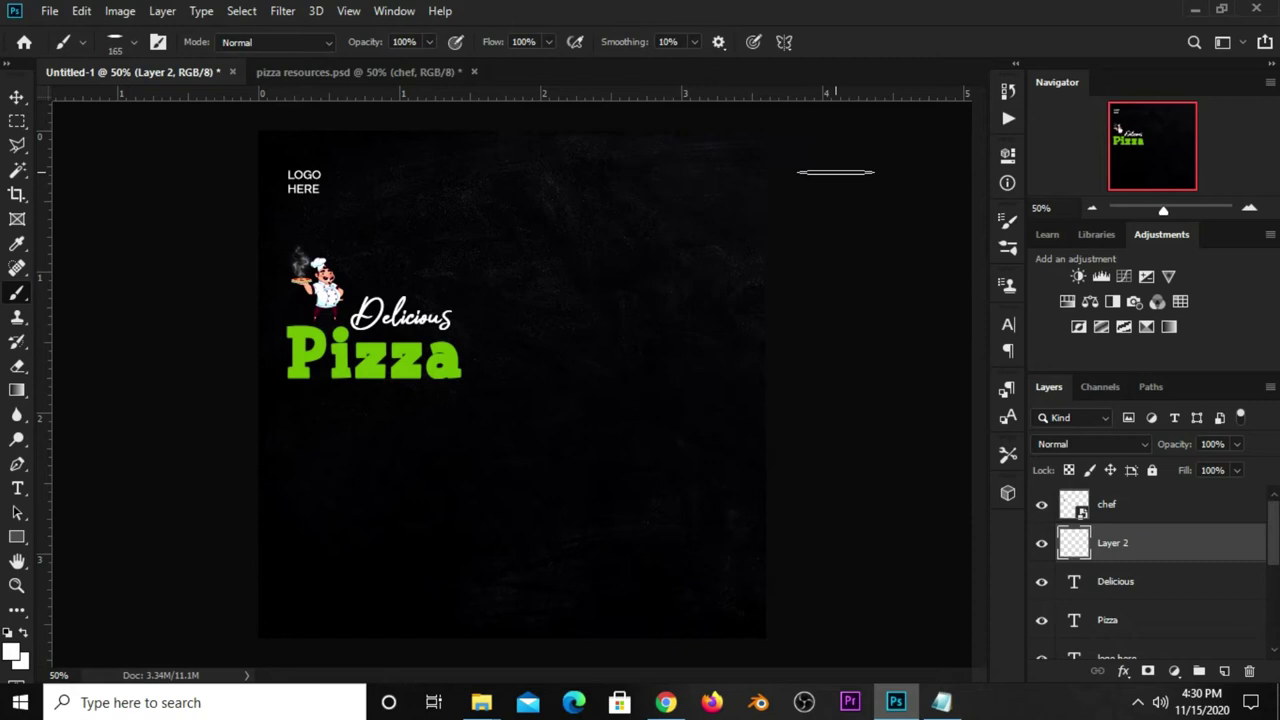
pyautogui.click(114, 44)
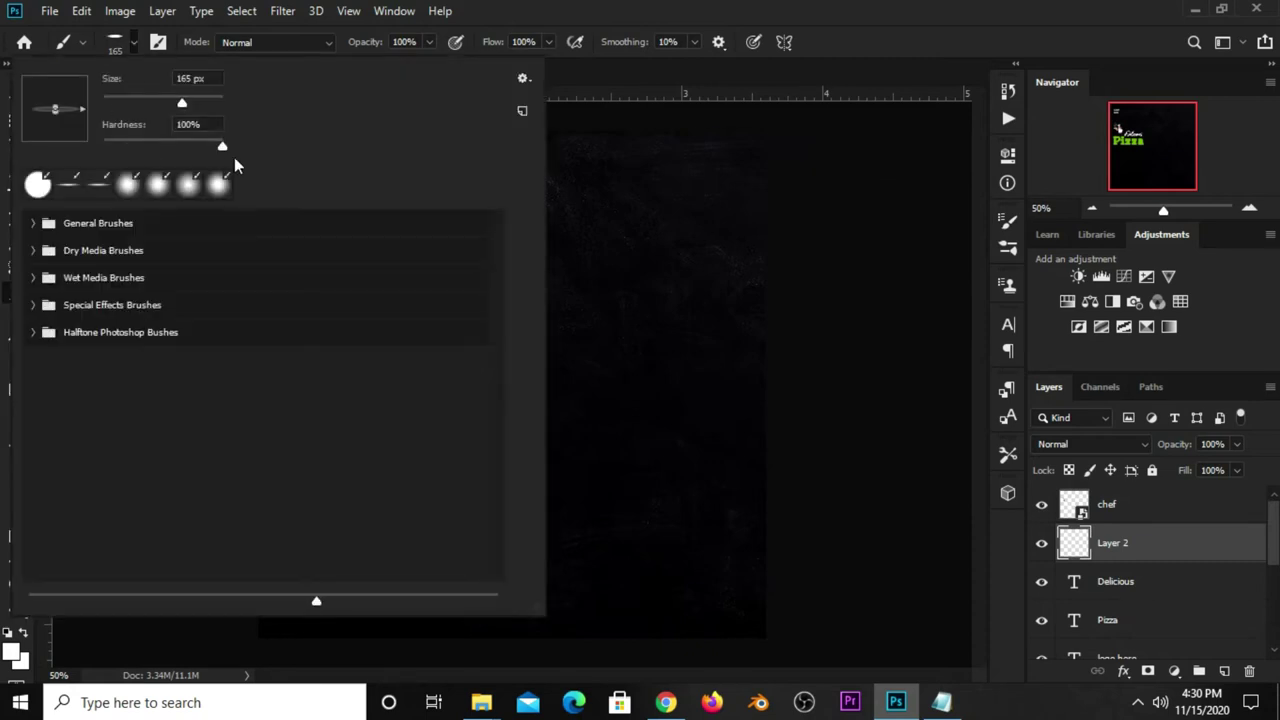
pyautogui.write('0')
pyautogui.click(870, 62)
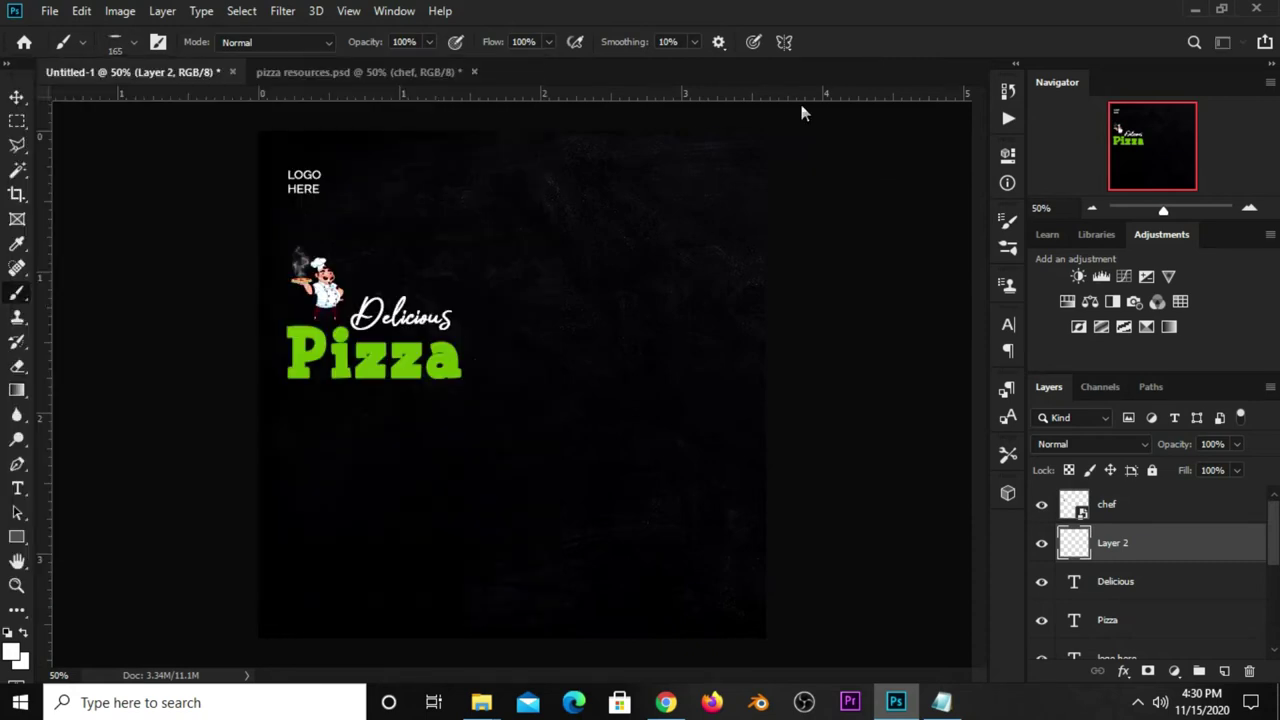
# - Zoom in on the chef and reduce the brush size to 100 for the shadow
pyautogui.scroll(2, 310, 326)
pyautogui.scroll(2, 305, 322)
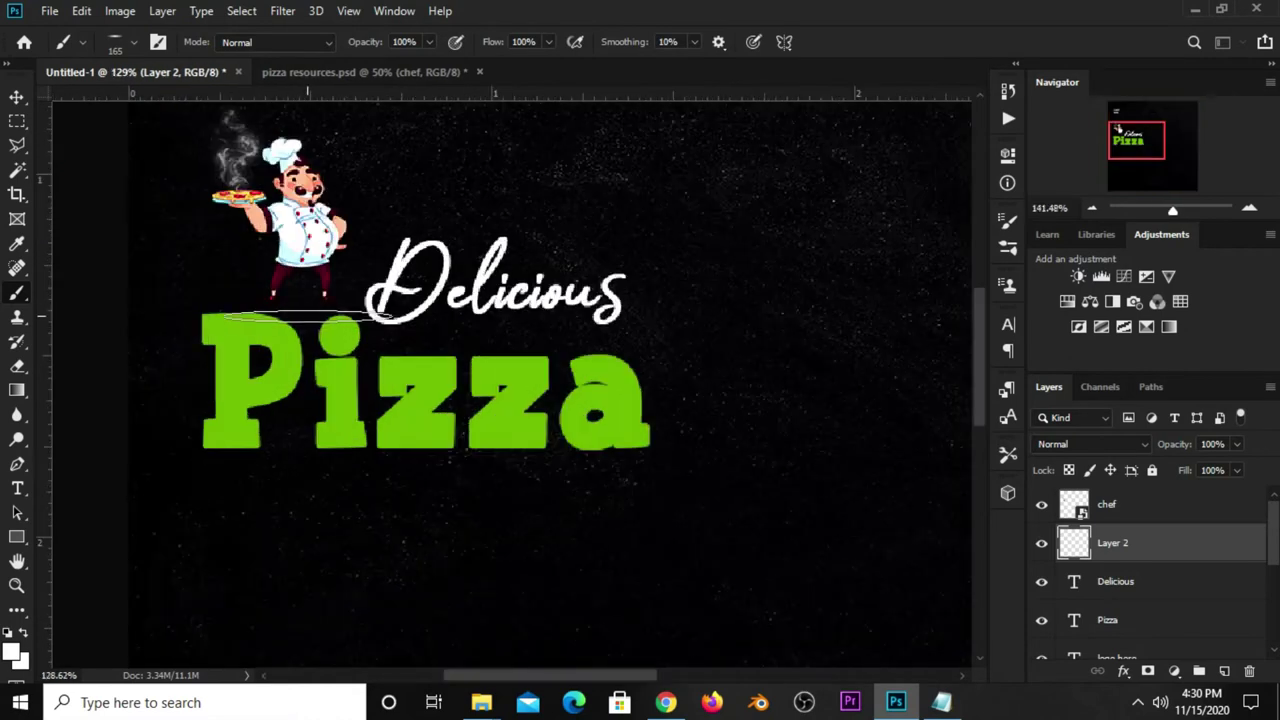
pyautogui.scroll(2, 295, 315)
pyautogui.scroll(2, 285, 308)
pyautogui.press('[')
pyautogui.press('[')
pyautogui.press('[')
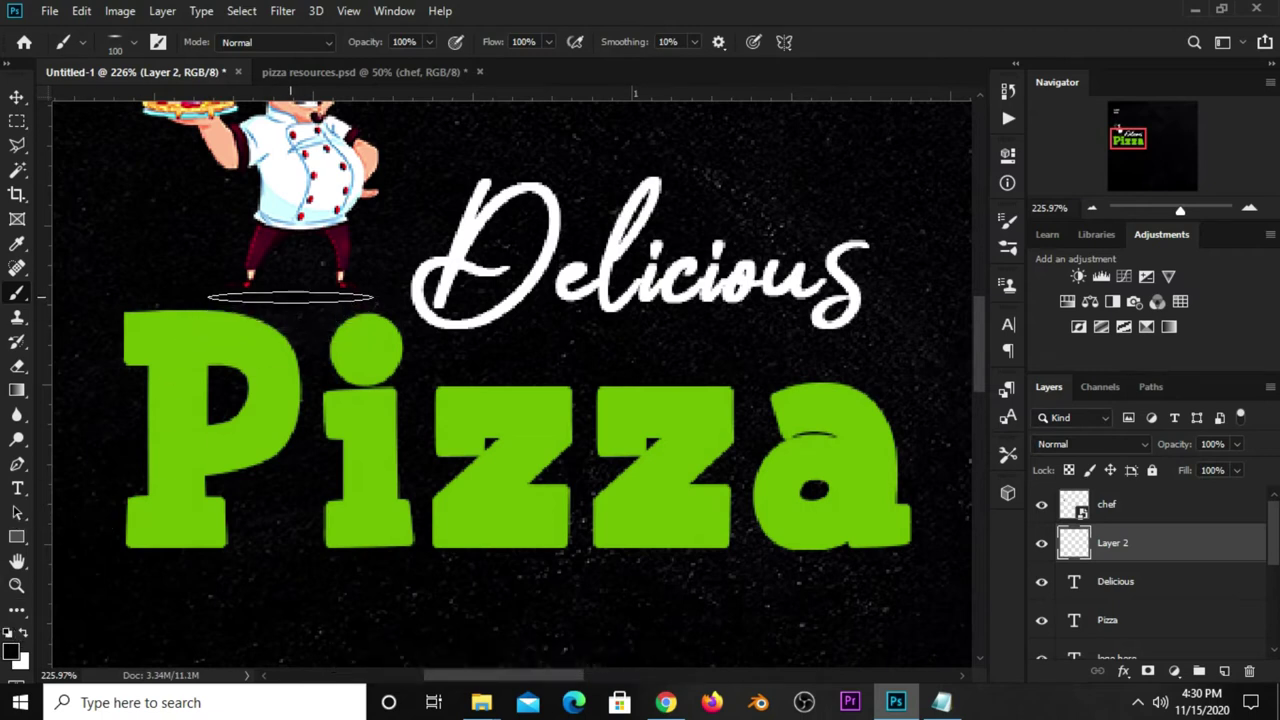
# - Nudge the shadow stroke and the chef down to settle the chef onto it
pyautogui.press('v')
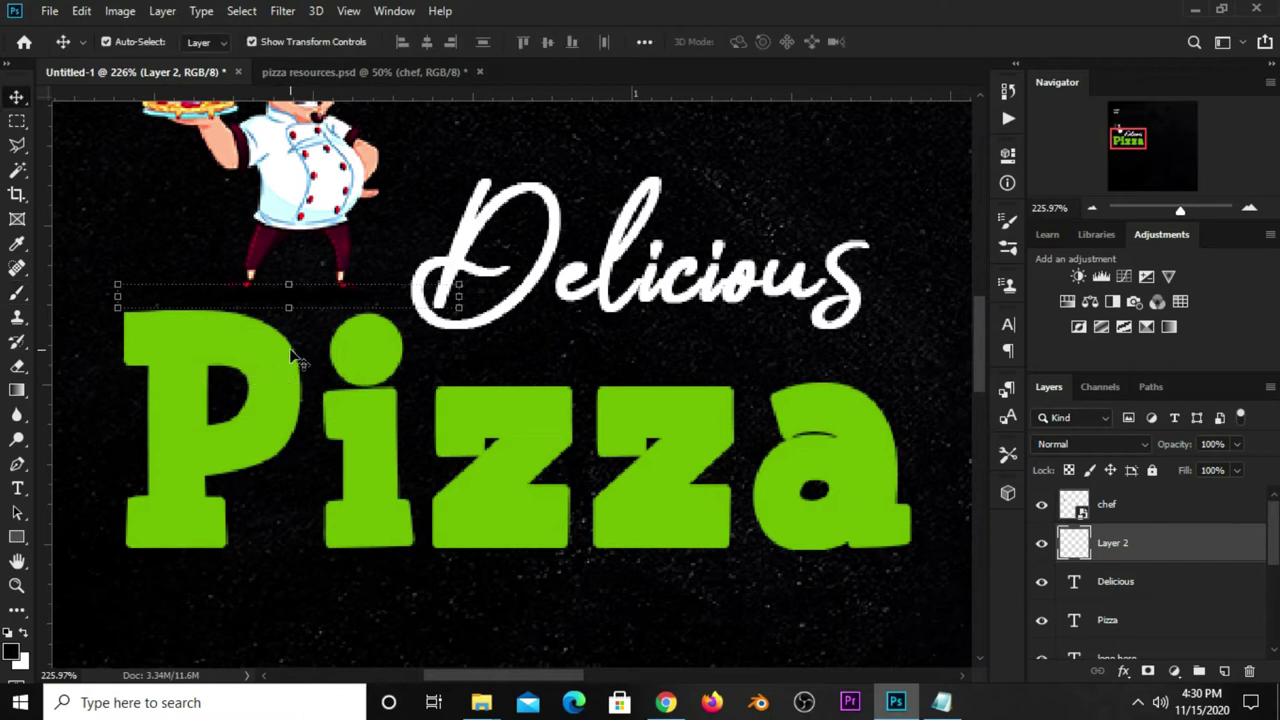
pyautogui.press('Down')
pyautogui.press('Down')
pyautogui.press('Down')
pyautogui.click(330, 200)
pyautogui.press('Down')
pyautogui.press('Down')
pyautogui.press('Down')
pyautogui.press('Down')
pyautogui.press('Up')
pyautogui.press('Up')
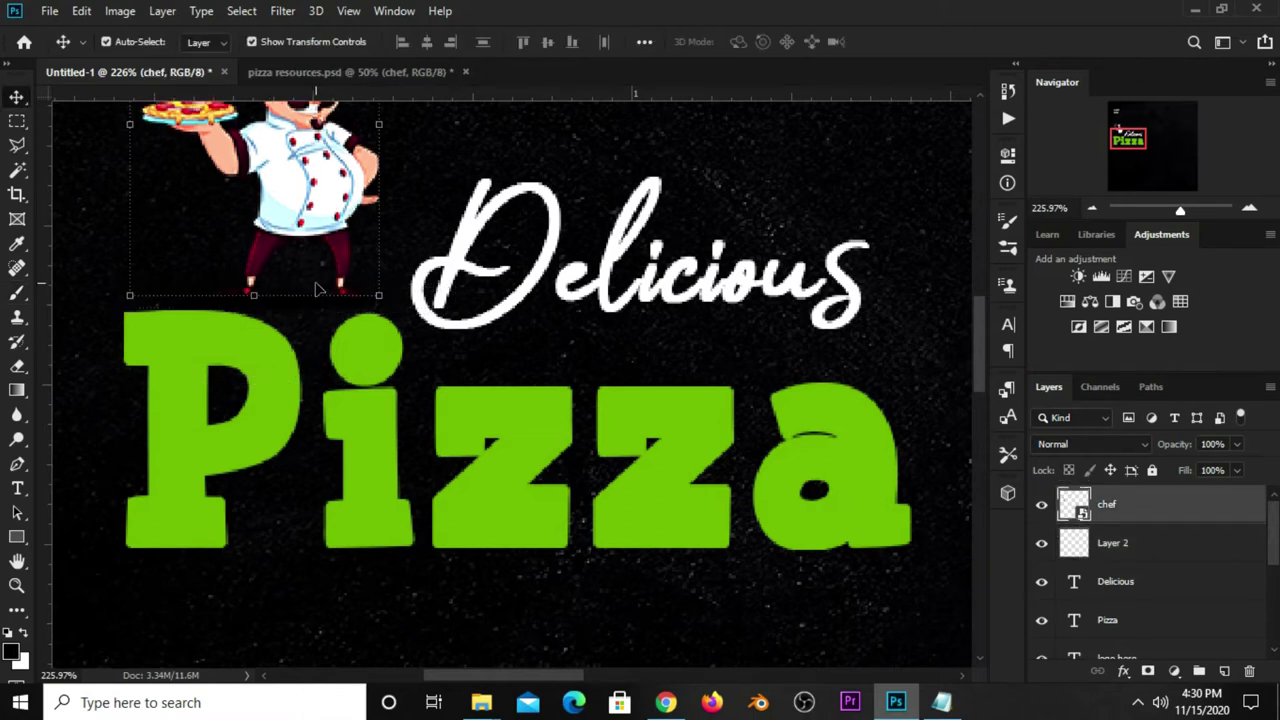
pyautogui.scroll(-5, 315, 290)
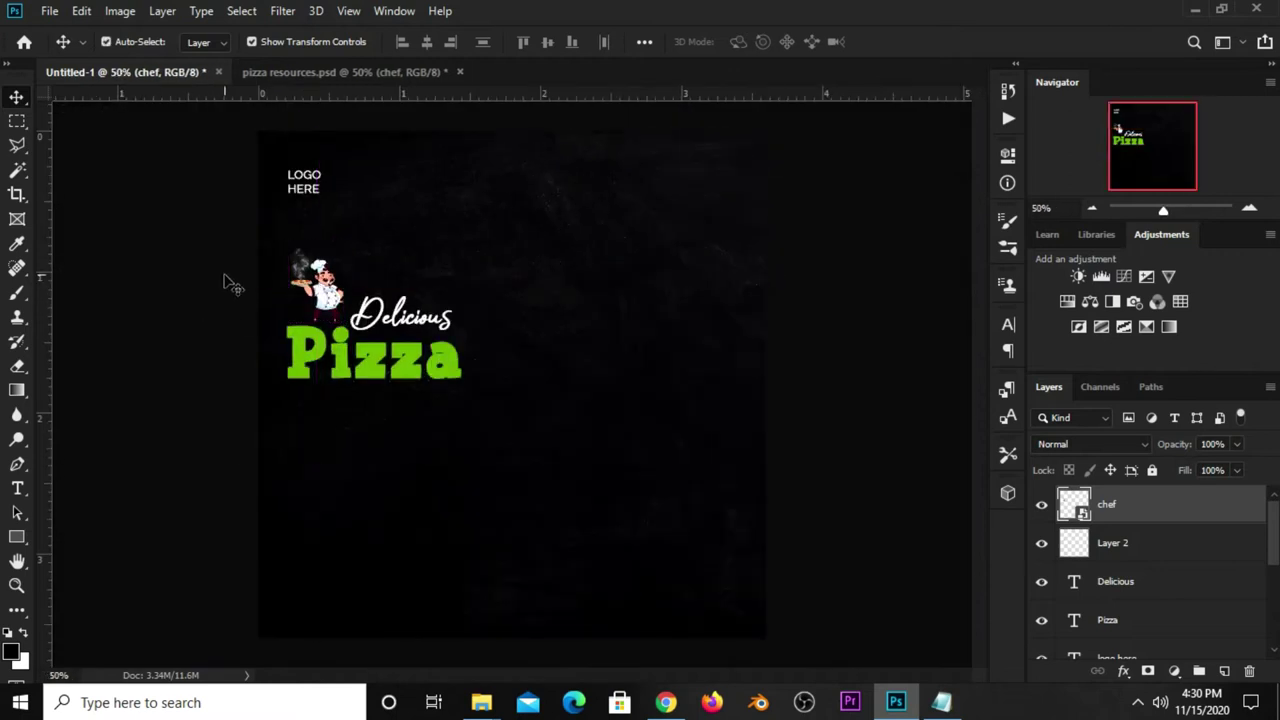
pyautogui.click(228, 284)
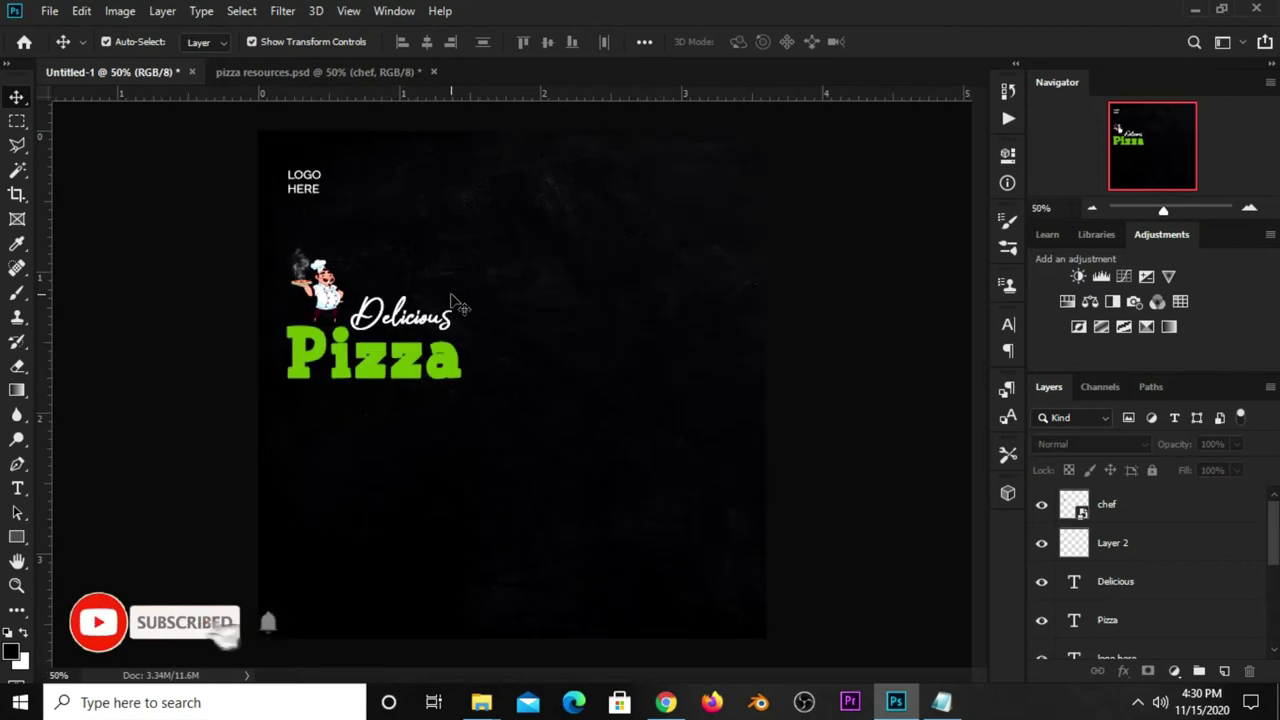
# - Nudge the Delicious text a pixel or two right, leaving nothing selected
pyautogui.click(432, 330)
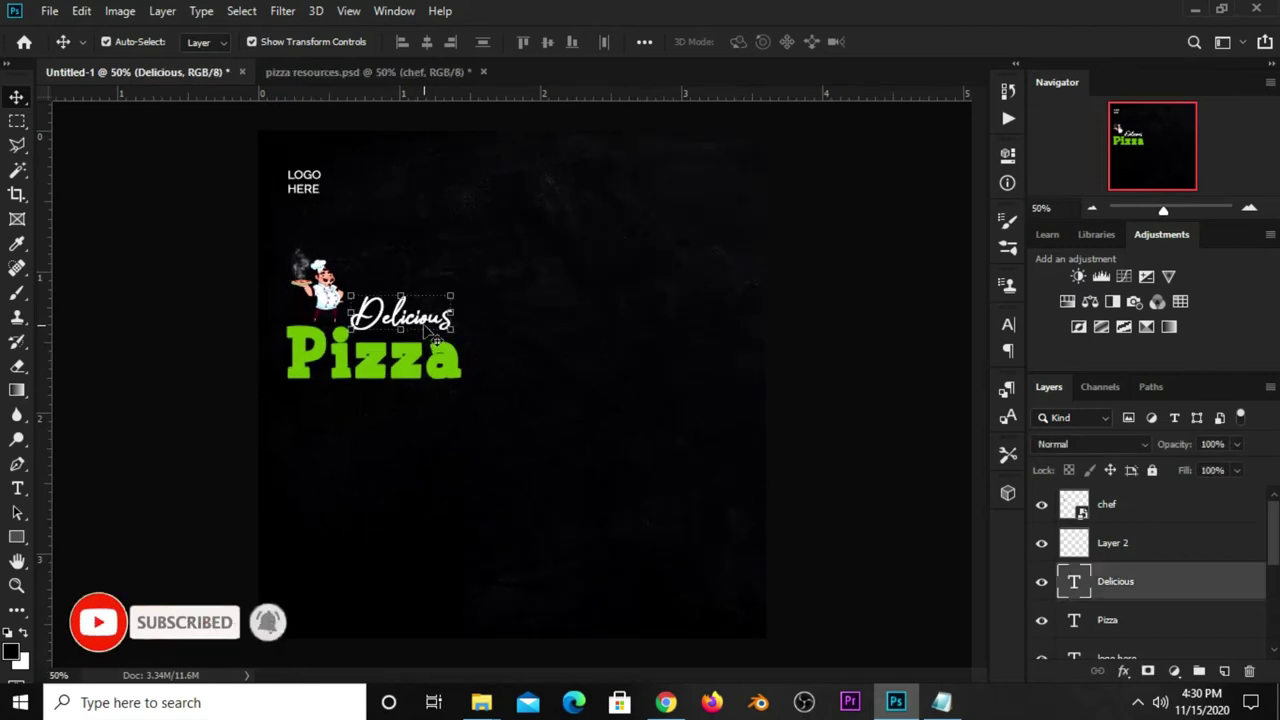
pyautogui.moveTo(425, 328); pyautogui.dragTo(428, 330)
pyautogui.click(215, 295)
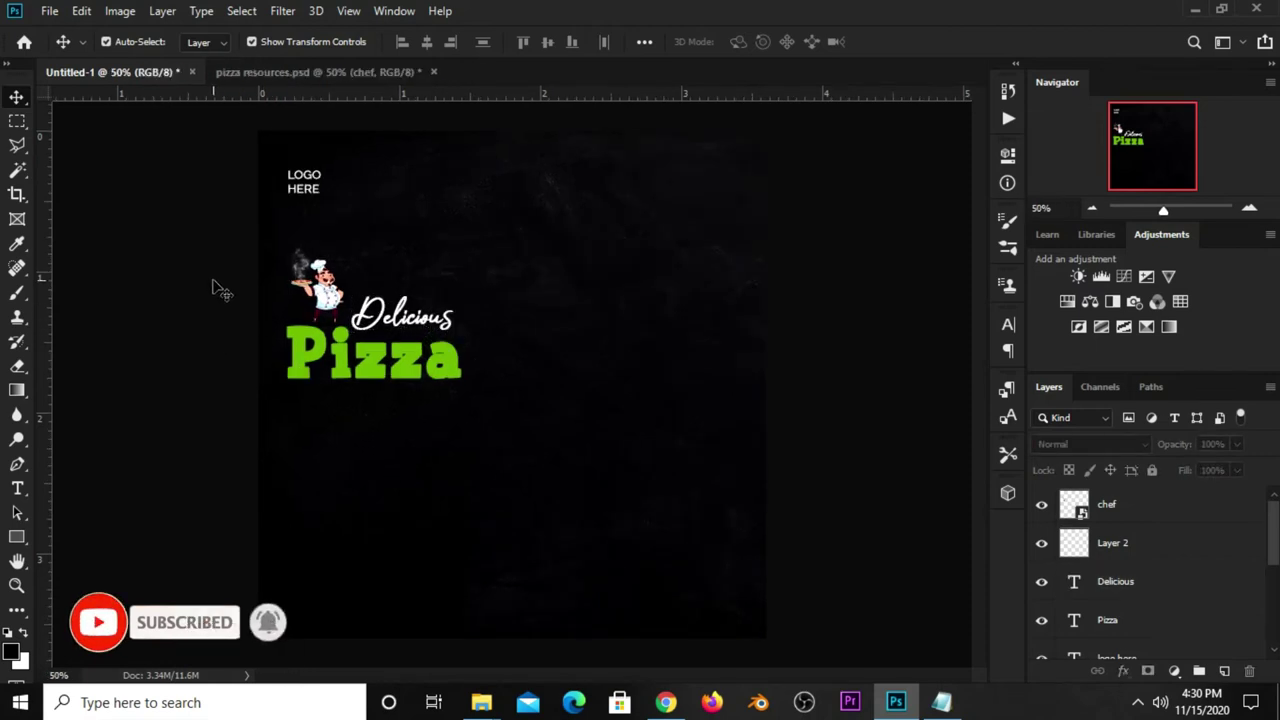
# - Bring the lorem ipsum paragraph from pizza resources and place it under Pizza
pyautogui.click(268, 84)
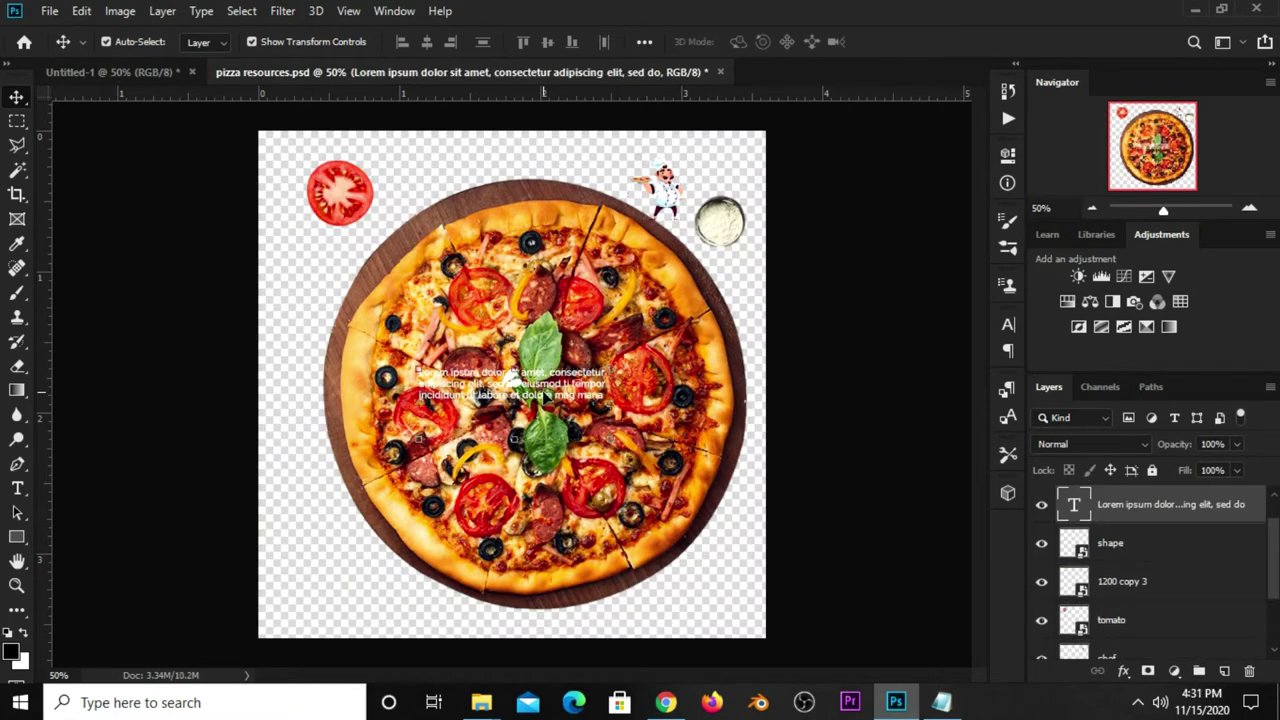
pyautogui.moveTo(560, 385); pyautogui.dragTo(525, 430)
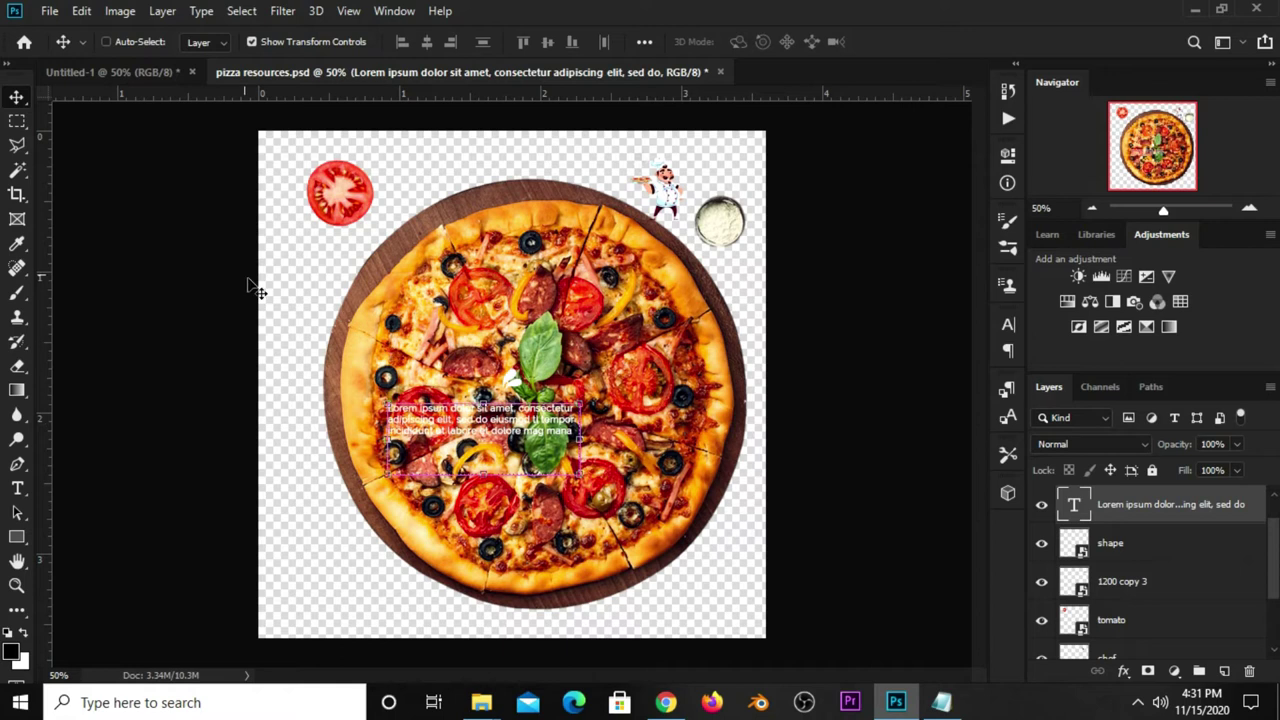
pyautogui.click(147, 74)
pyautogui.moveTo(355, 395)
pyautogui.mouseDown()
pyautogui.moveTo(380, 423)
pyautogui.moveTo(365, 405)
pyautogui.moveTo(388, 413)
pyautogui.mouseUp()
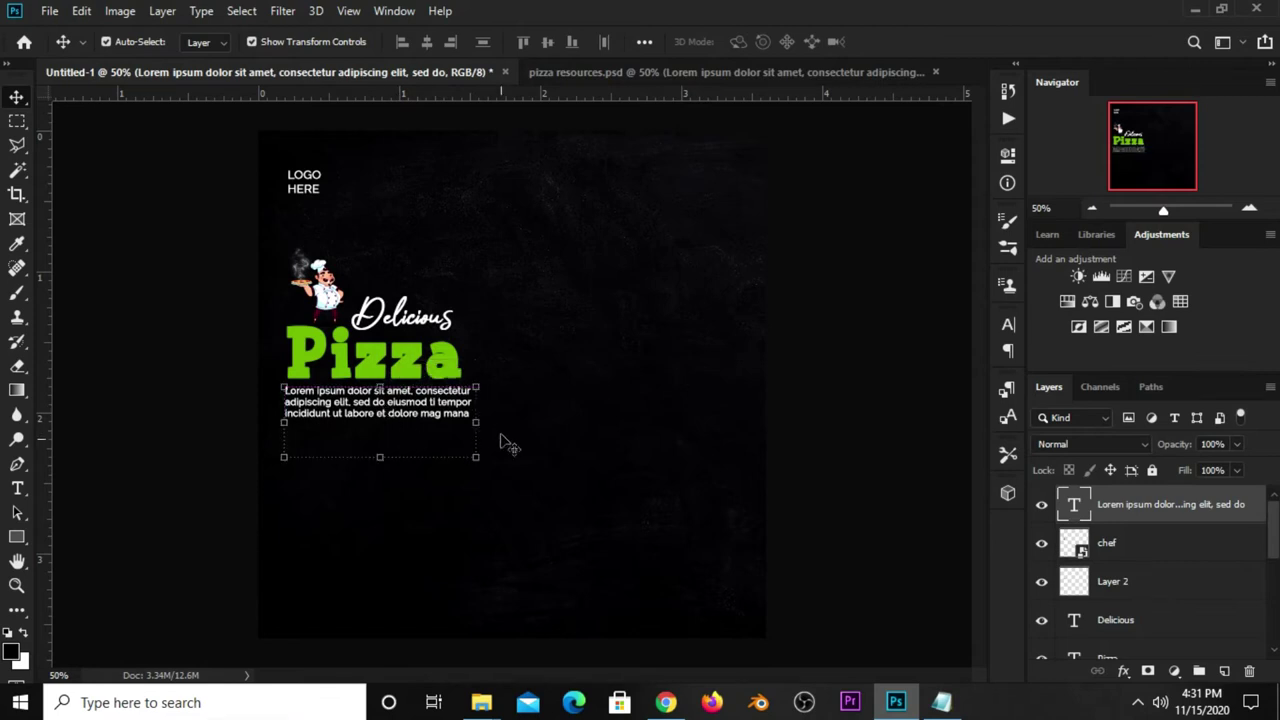
# - Scale the lorem ipsum paragraph down to about 96%
pyautogui.moveTo(476, 457); pyautogui.dragTo(469, 454)
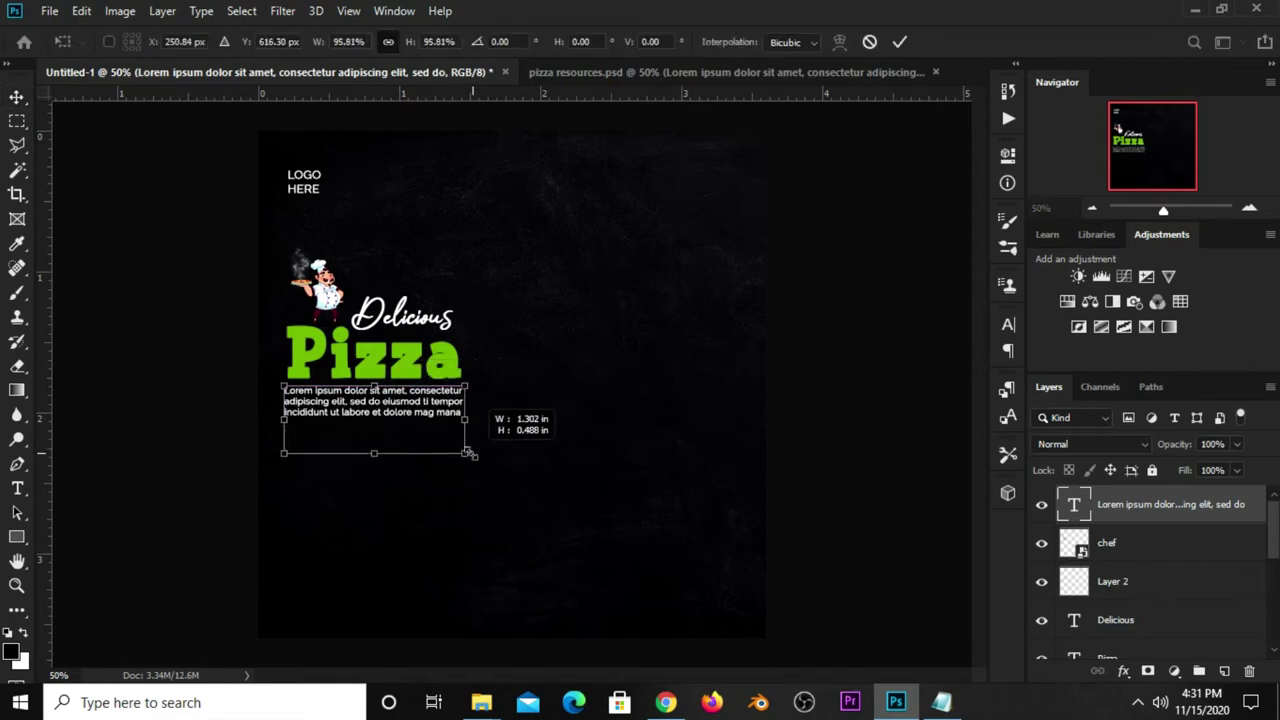
pyautogui.press('Return')
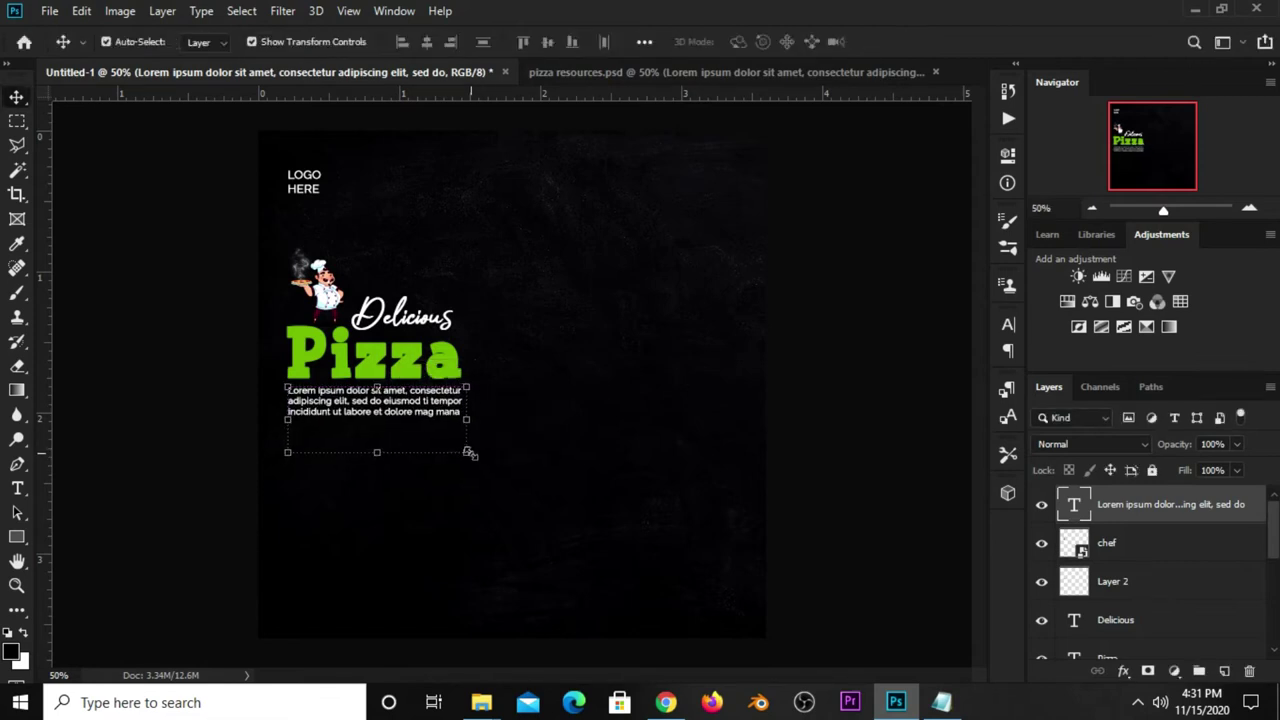
pyautogui.click(866, 396)
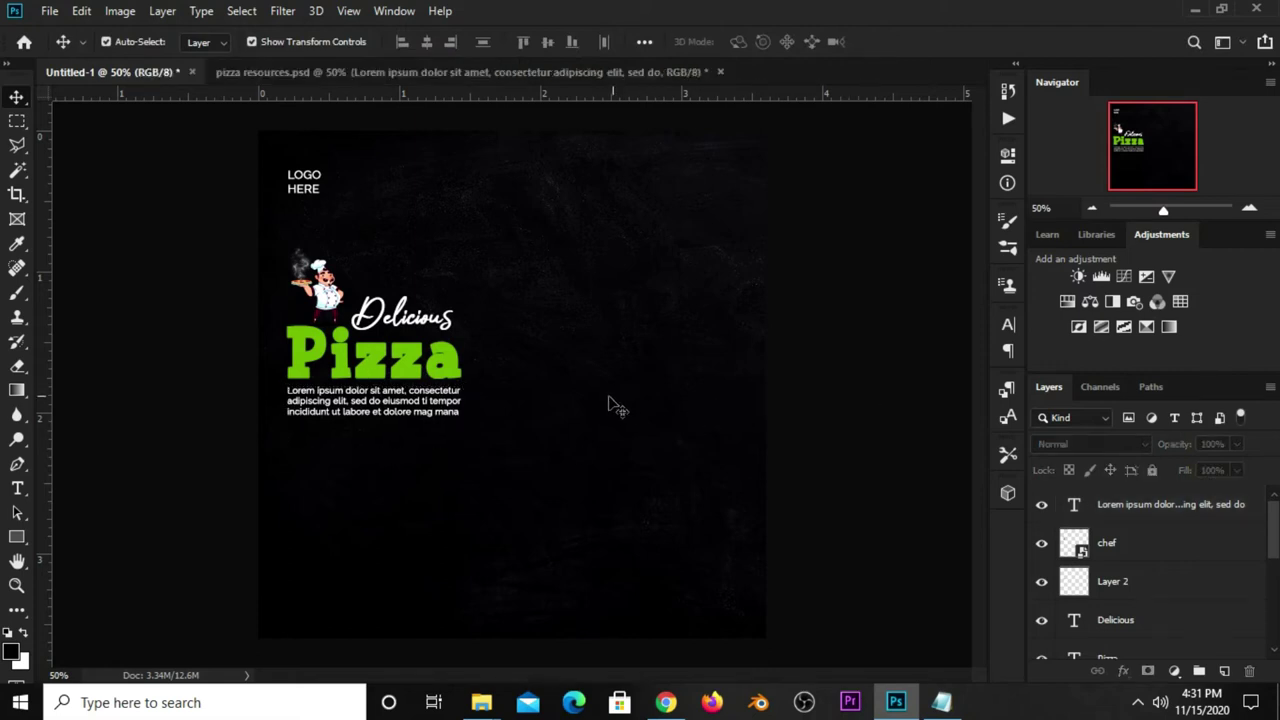
pyautogui.click(374, 410)
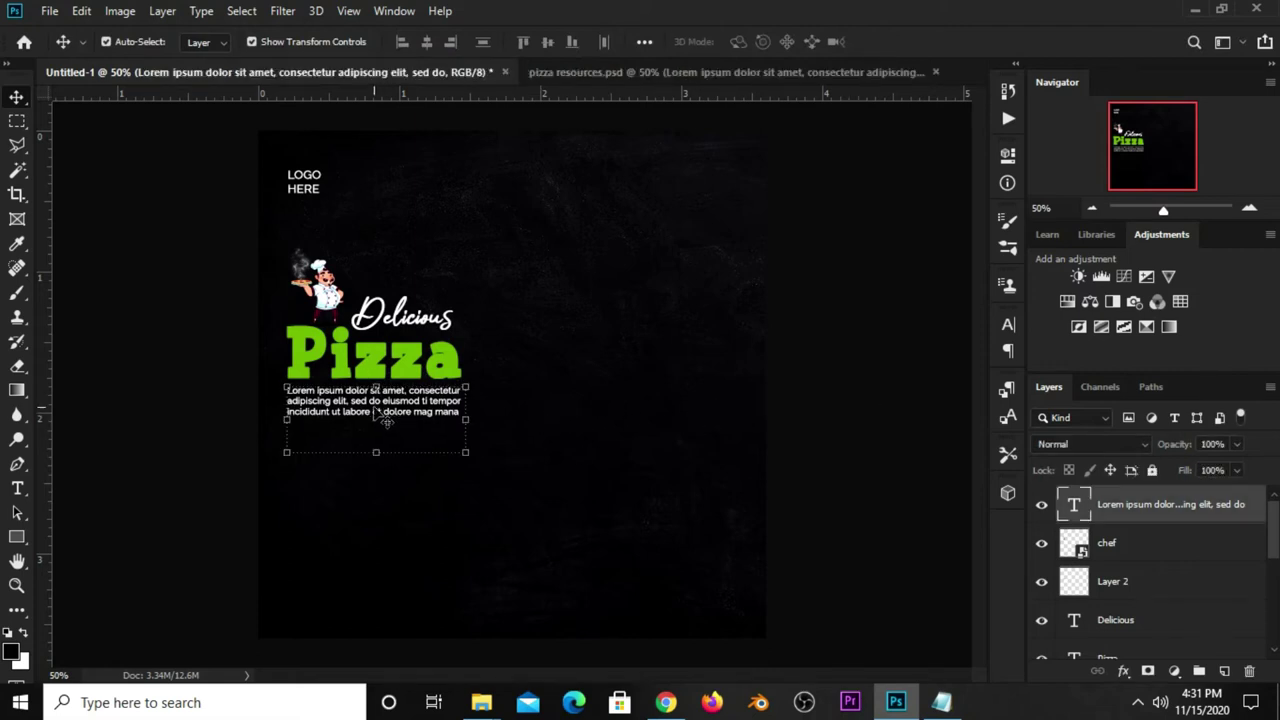
pyautogui.click(185, 443)
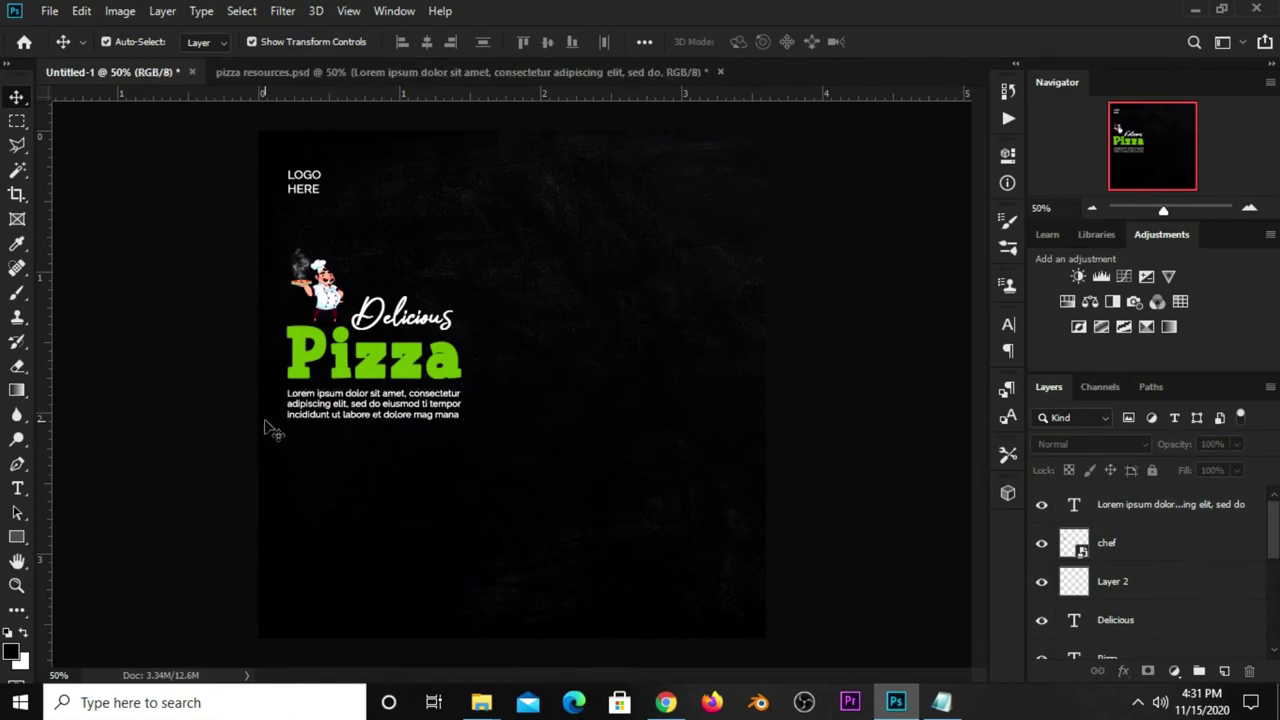
# - Duplicate the Pizza heading below the paragraph and scale the upper copy to about 58%
pyautogui.click(310, 372)
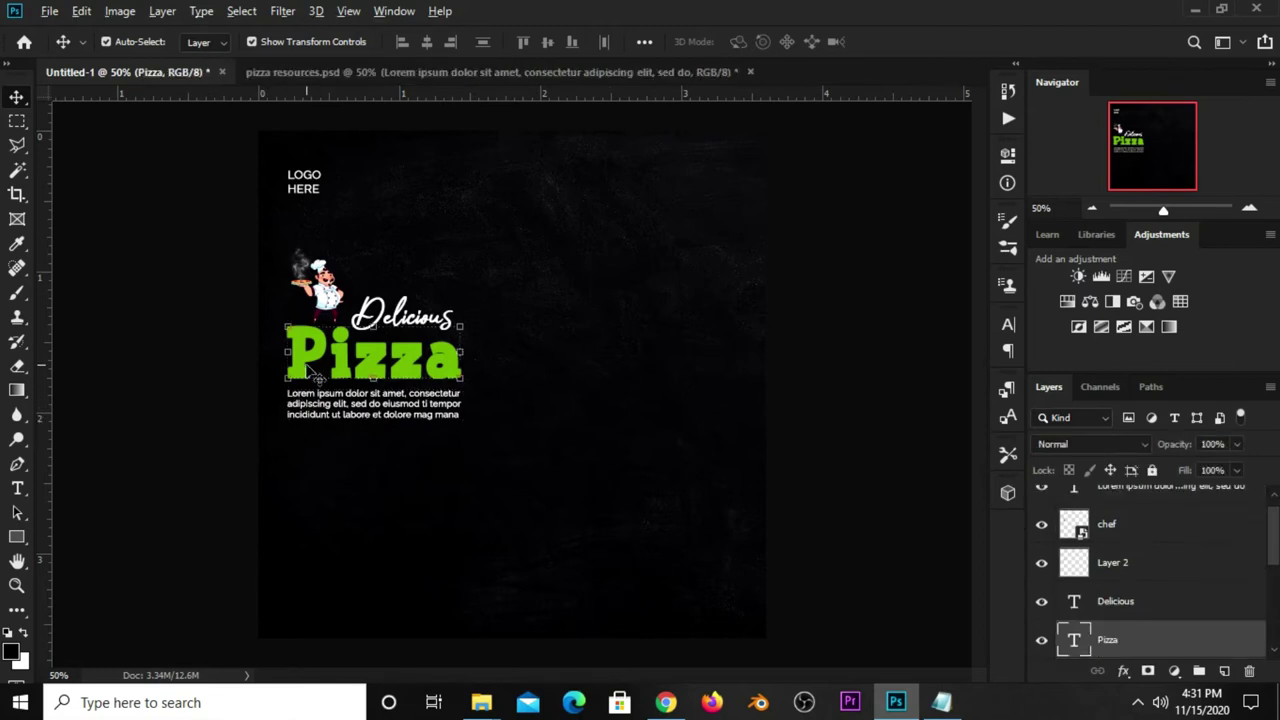
pyautogui.moveTo(300, 368)
pyautogui.mouseDown()
pyautogui.moveTo(296, 527)
pyautogui.moveTo(334, 450)
pyautogui.mouseUp()
pyautogui.hotkey('ctrl', 't')
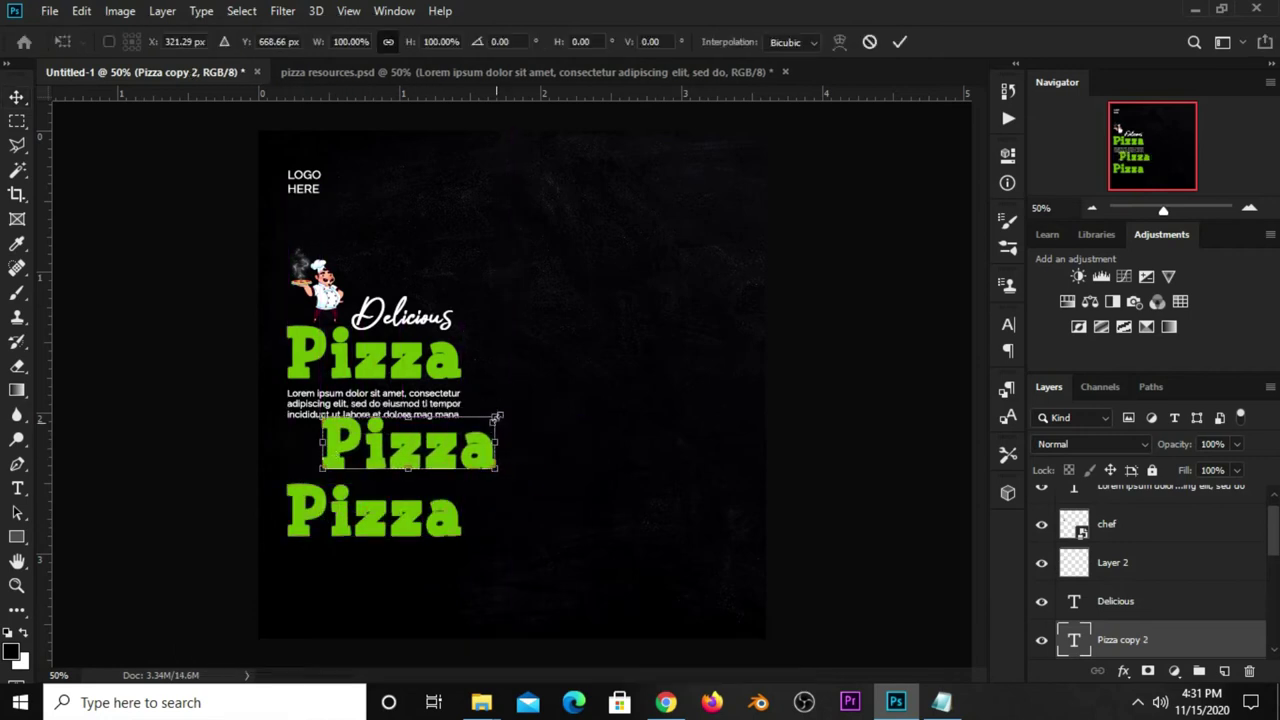
pyautogui.moveTo(500, 418); pyautogui.dragTo(425, 439)
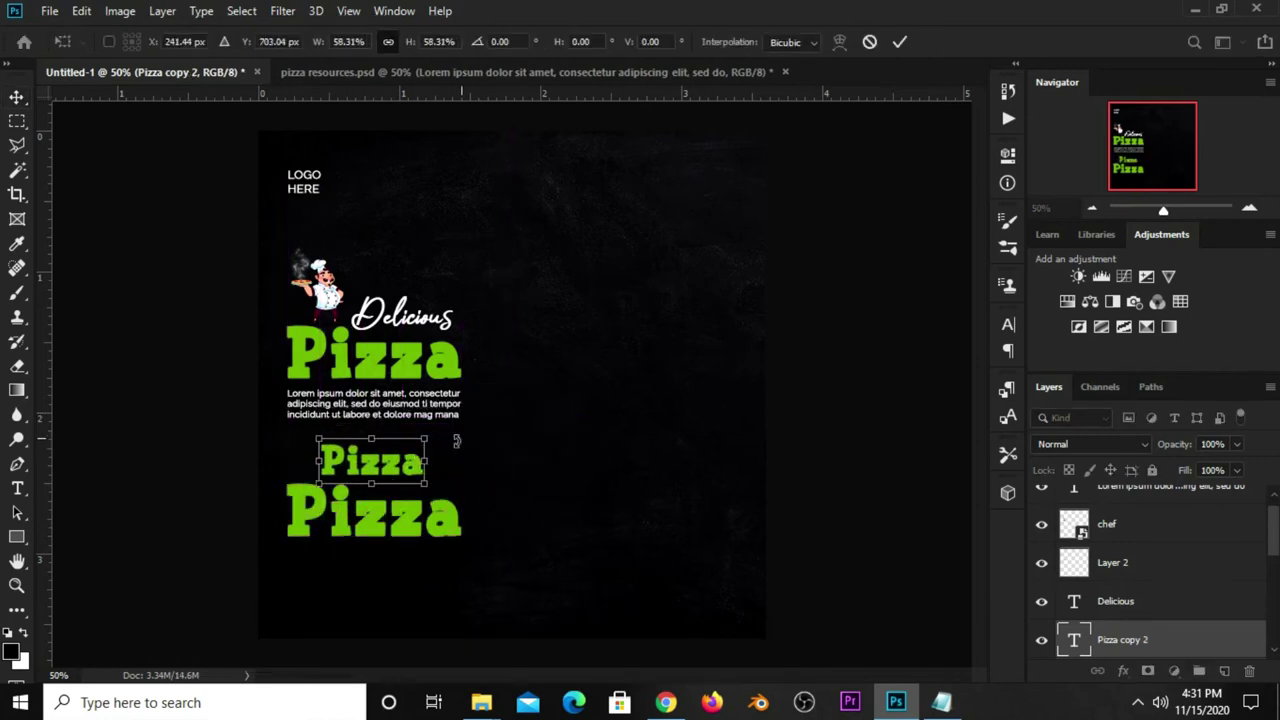
pyautogui.click(899, 41)
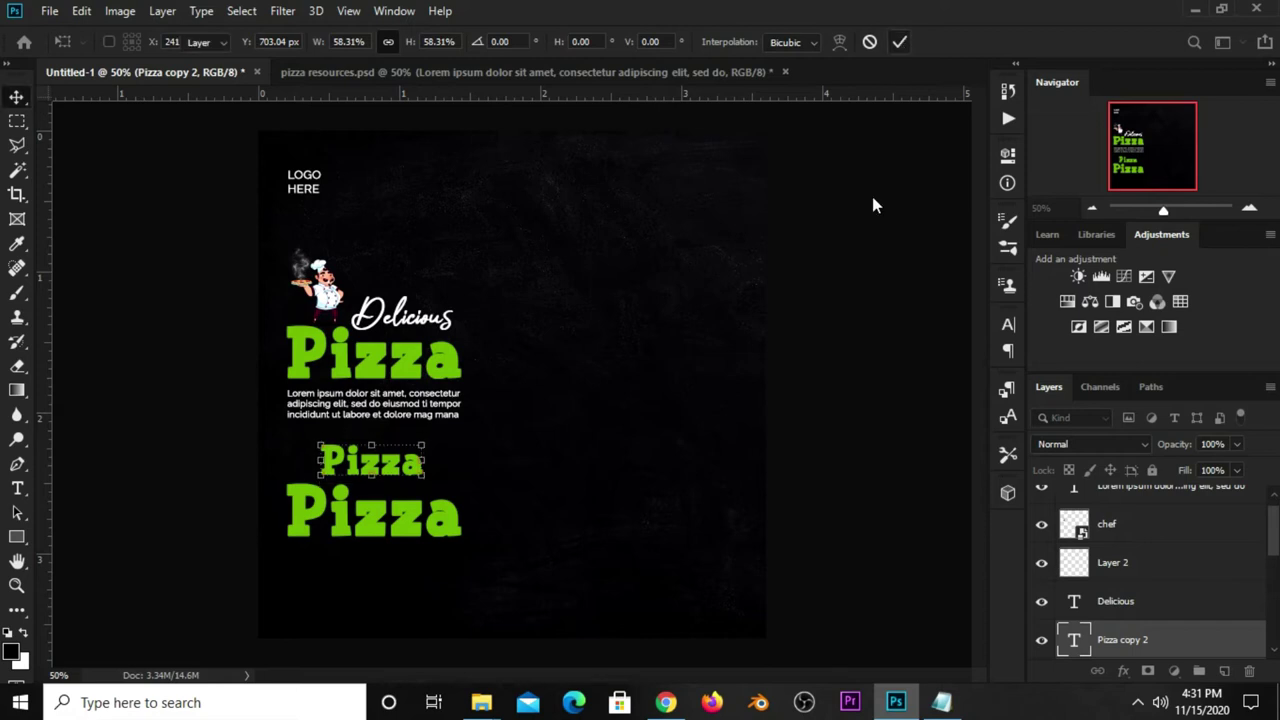
# - Copy the Hot & Fresh line from the pizza post notes in Notepad
pyautogui.click(941, 700)
pyautogui.click(721, 326)
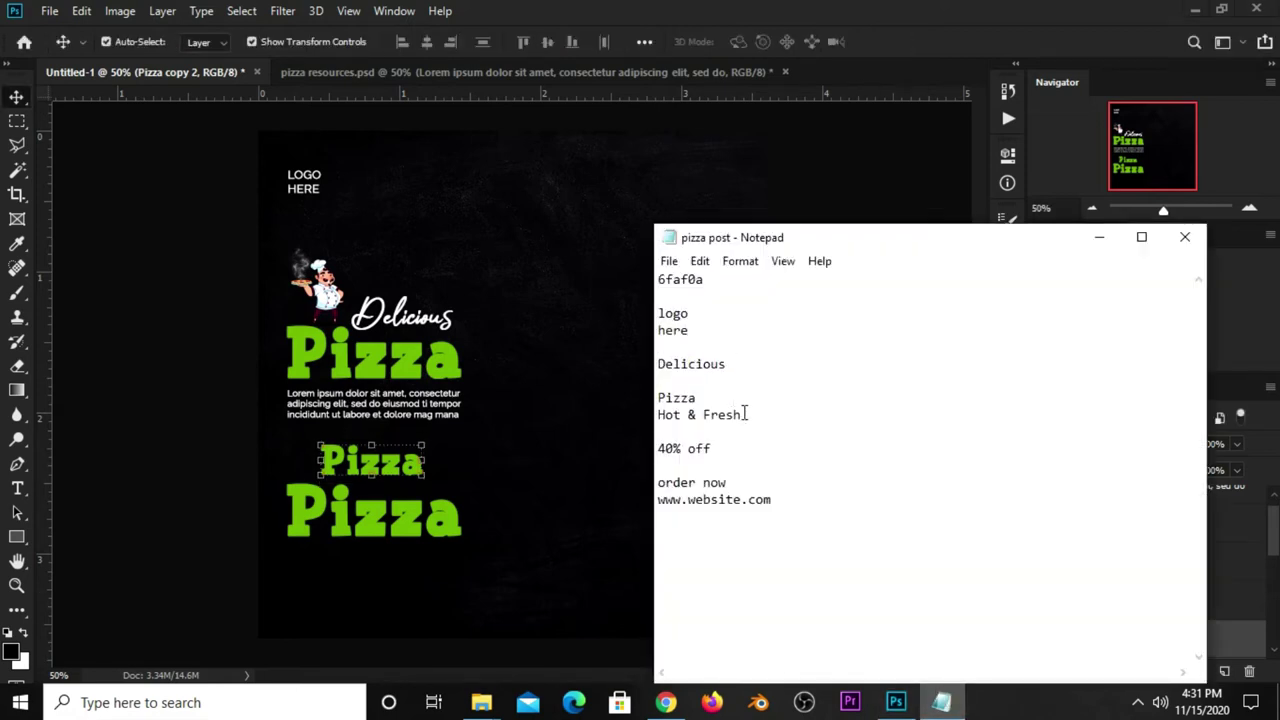
pyautogui.moveTo(746, 414); pyautogui.dragTo(641, 413)
pyautogui.rightClick(676, 414)
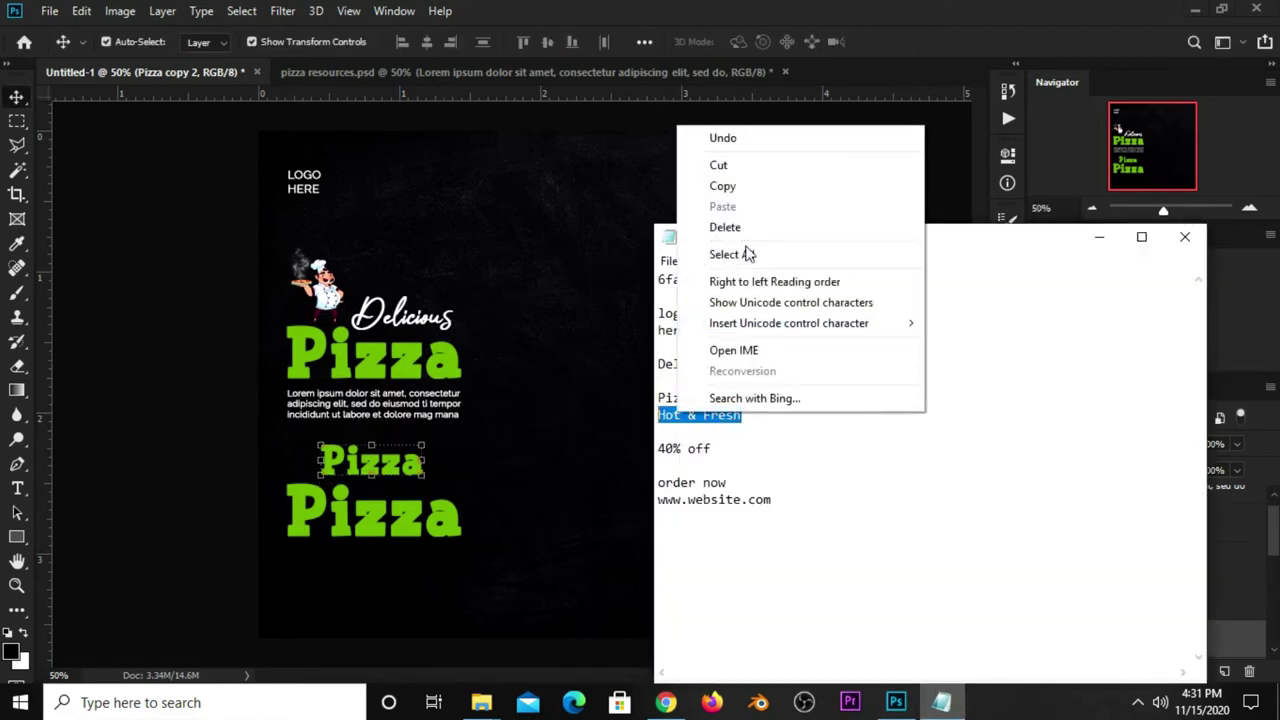
pyautogui.click(729, 189)
pyautogui.click(608, 303)
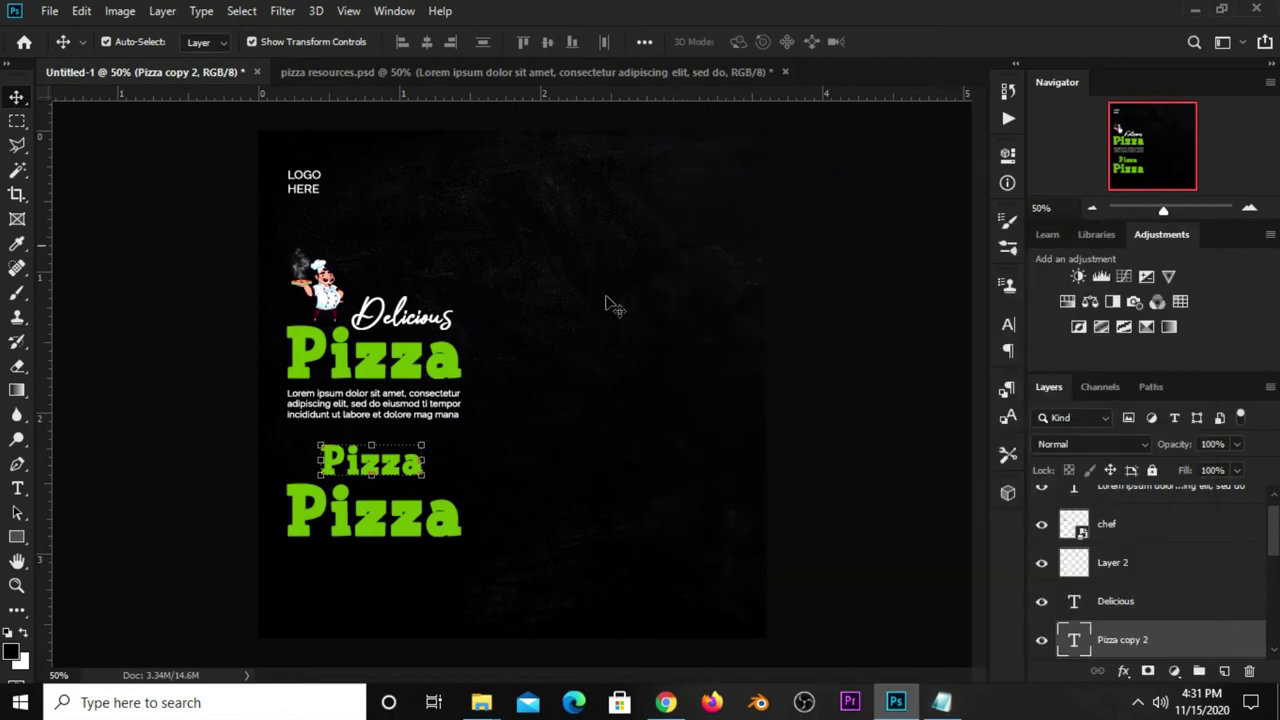
pyautogui.click(20, 488)
# - Replace the small Pizza copy with white (ffffff) Hot & Fresh text
pyautogui.click(110, 488)
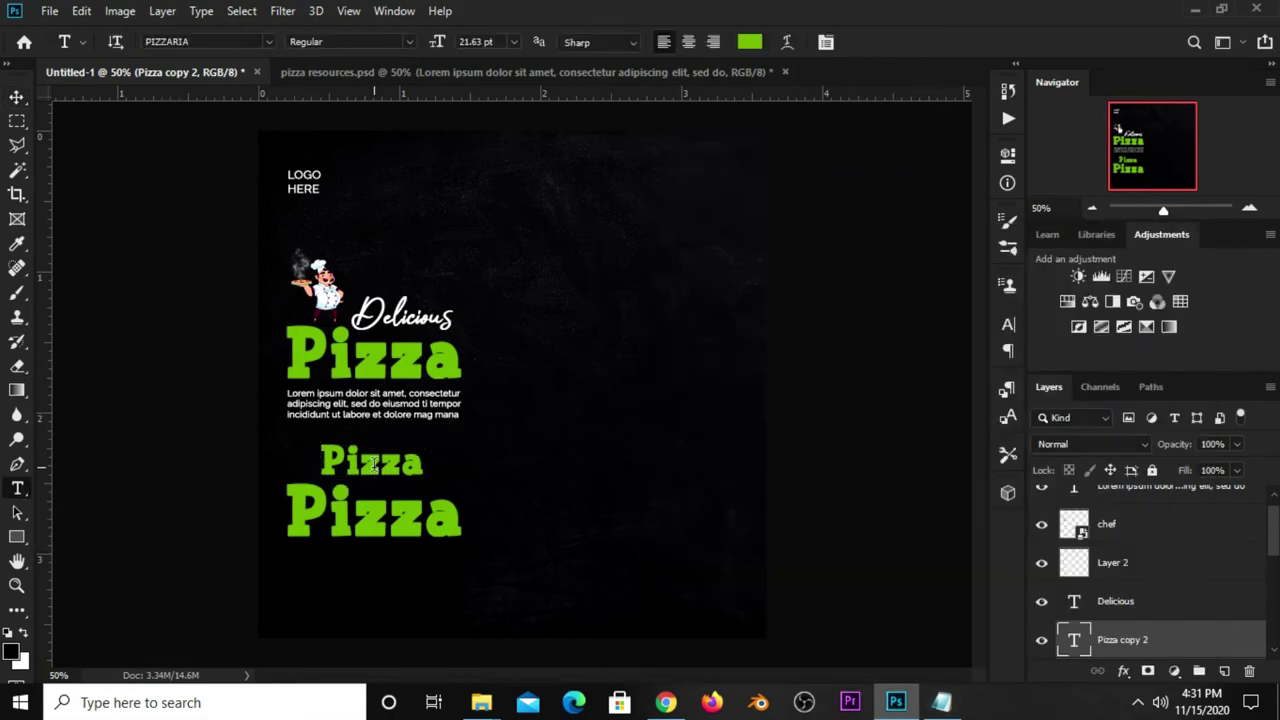
pyautogui.click(377, 463)
pyautogui.hotkey('ctrl', 'a')
pyautogui.hotkey('ctrl', 'v')
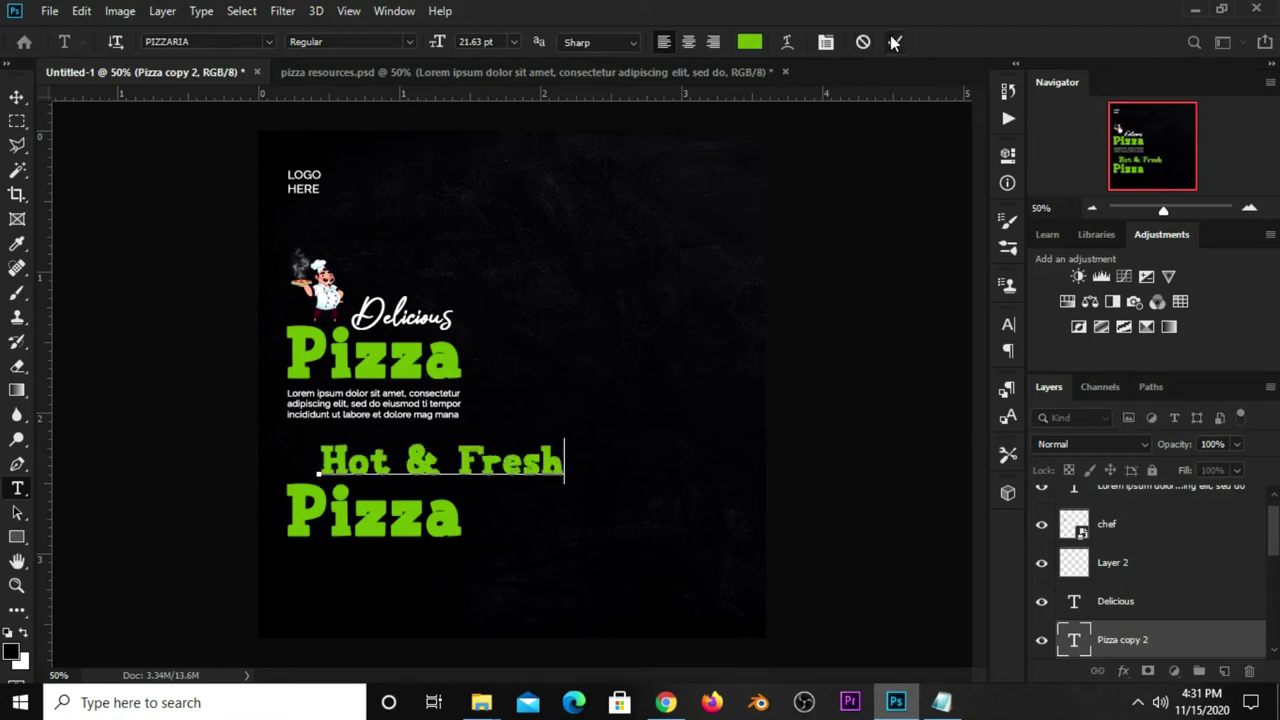
pyautogui.click(895, 42)
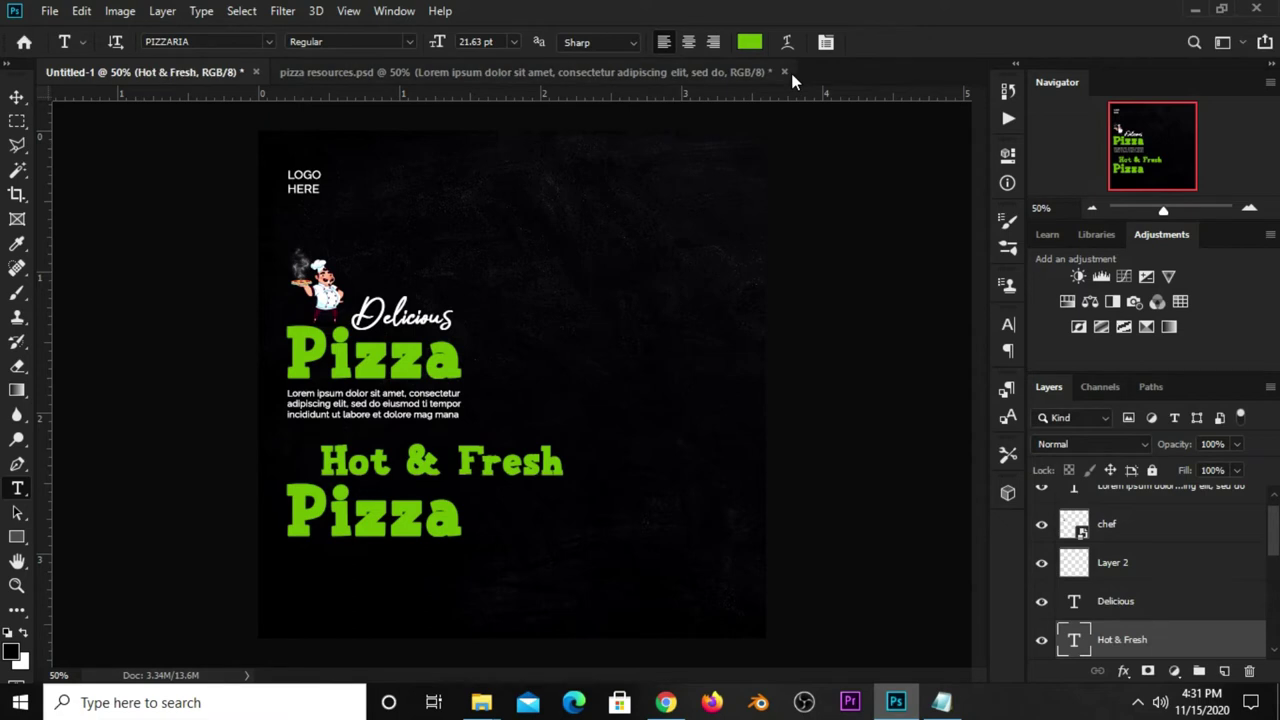
pyautogui.click(750, 42)
pyautogui.write('ffffff')
pyautogui.click(998, 348)
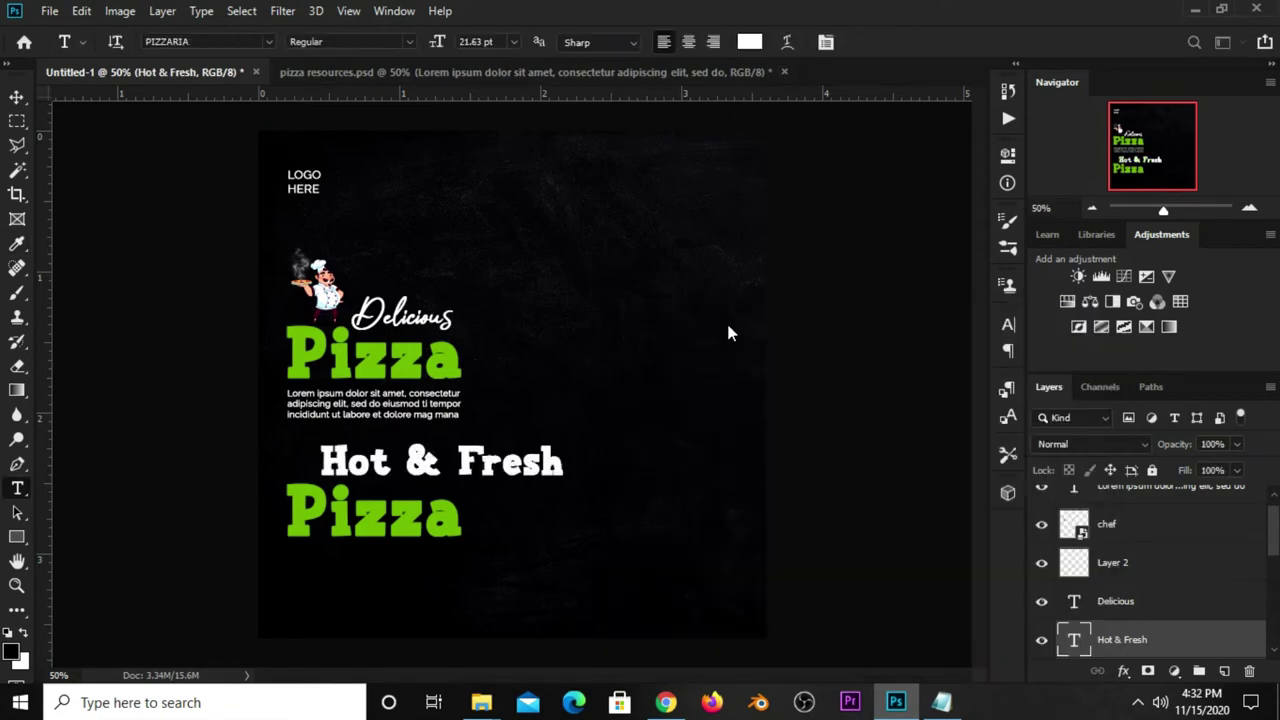
# - Scale Hot & Fresh down to about 89%, aligned to the left edge
pyautogui.press('v')
pyautogui.hotkey('ctrl', 't')
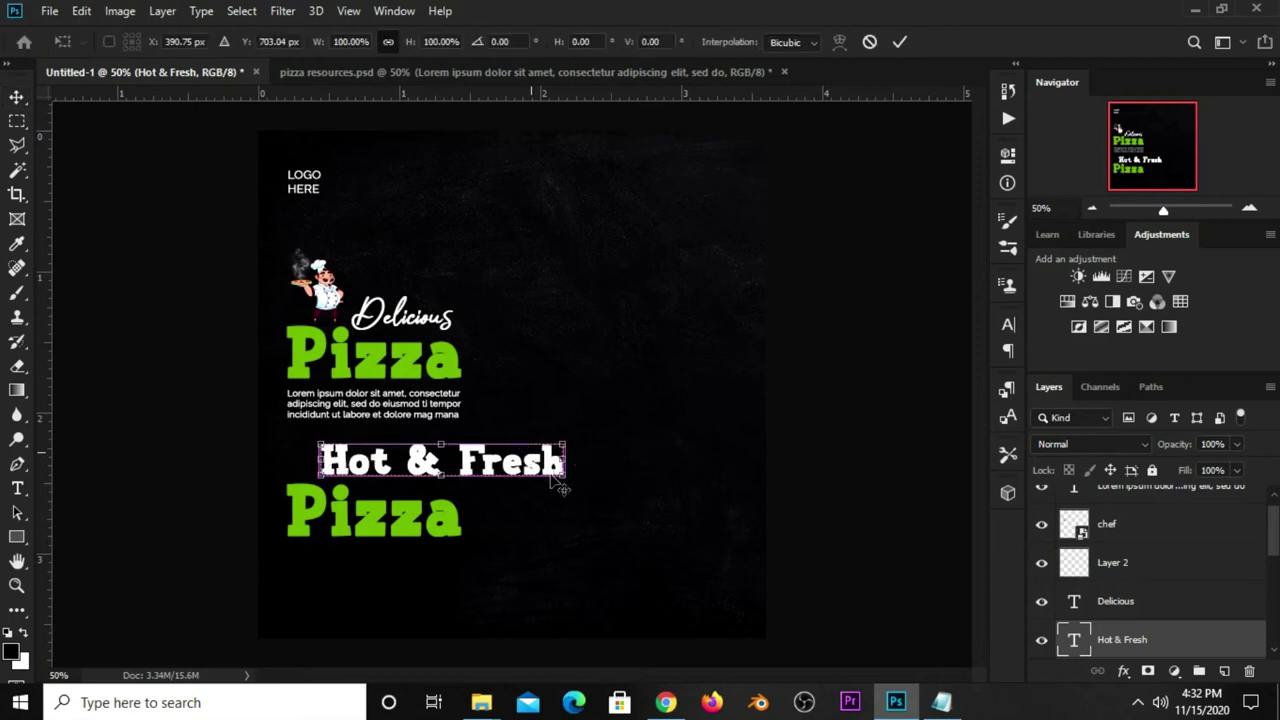
pyautogui.moveTo(568, 484)
pyautogui.mouseDown()
pyautogui.moveTo(508, 457)
pyautogui.moveTo(428, 458)
pyautogui.mouseUp()
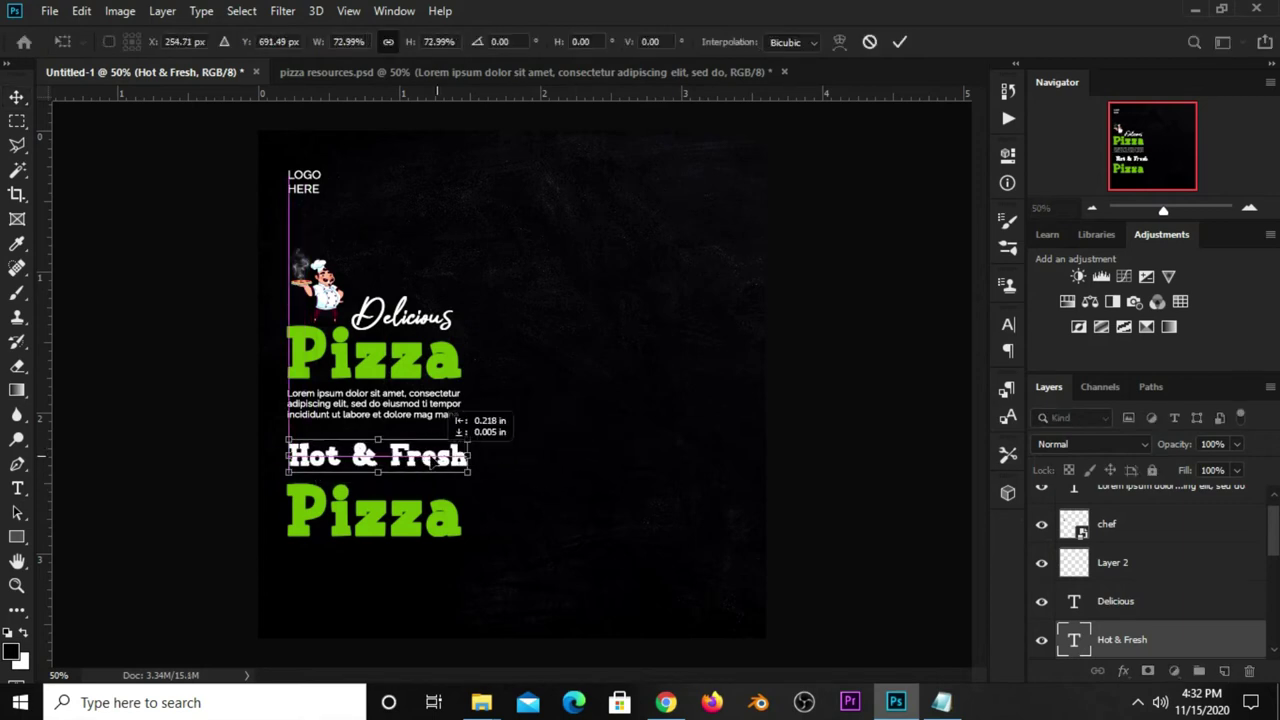
pyautogui.press('Return')
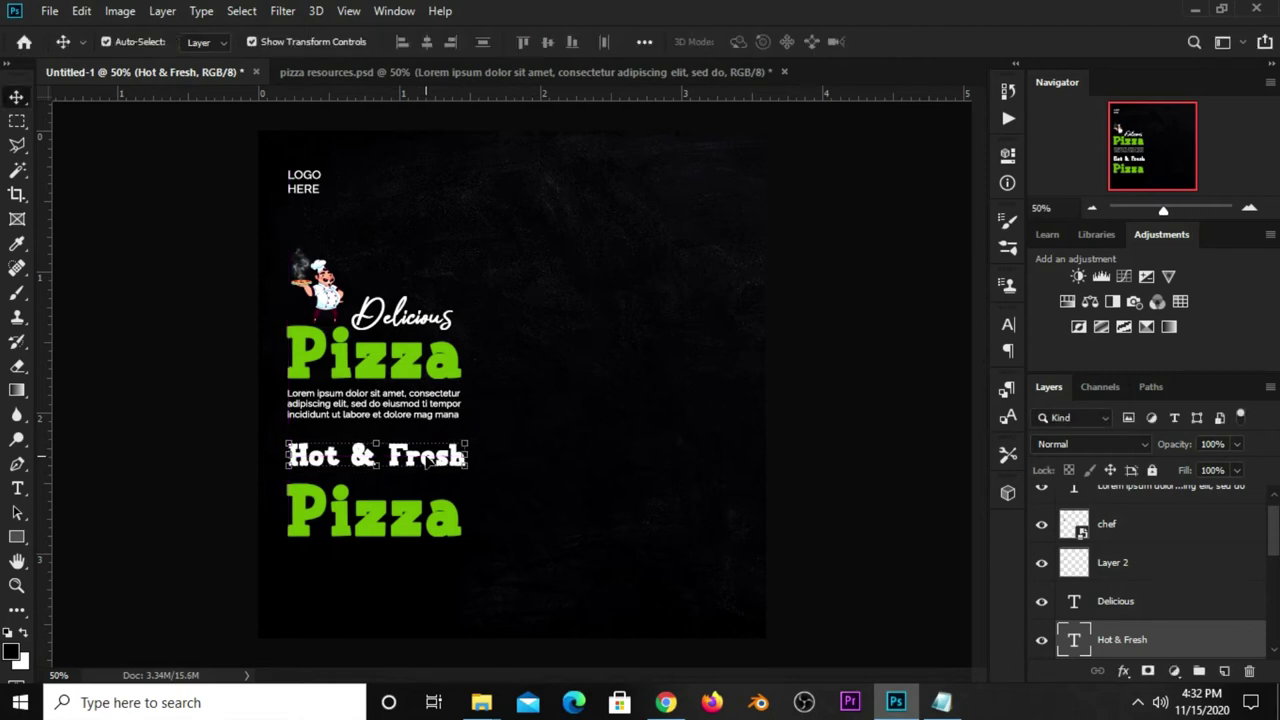
pyautogui.moveTo(467, 467); pyautogui.dragTo(452, 448)
pyautogui.press('Return')
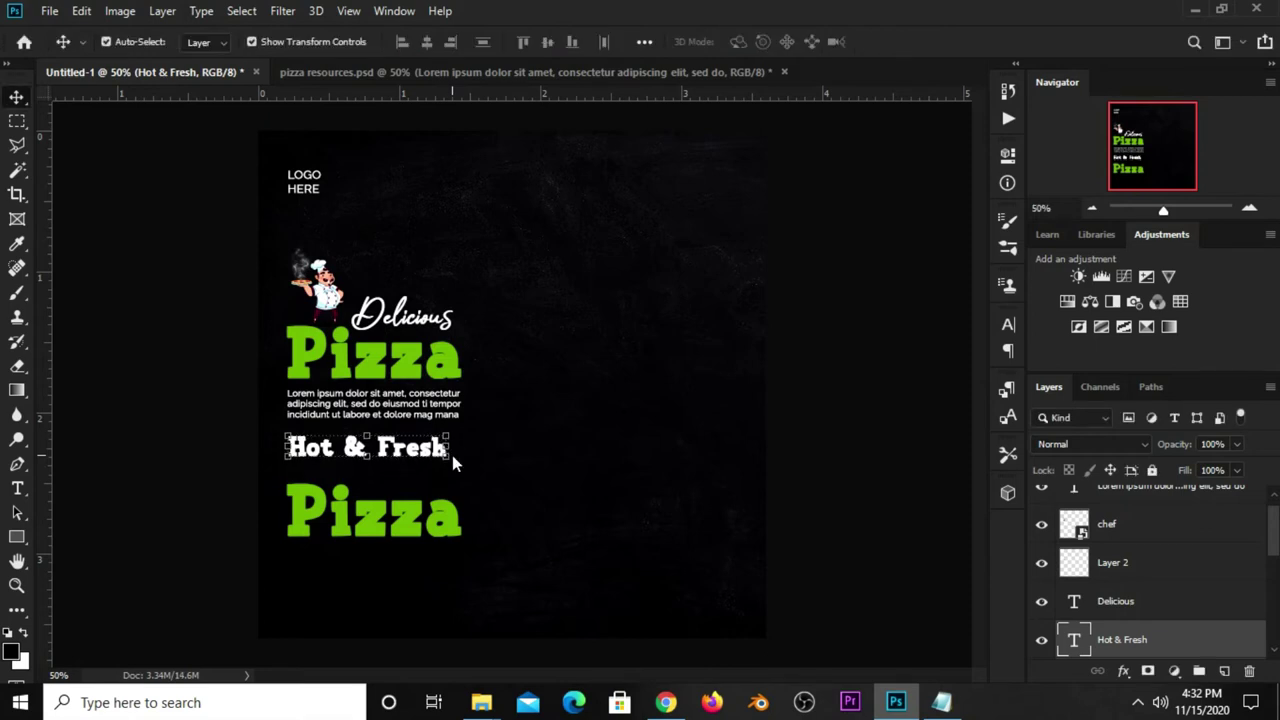
# - Copy 40% from the pizza post notes
pyautogui.click(405, 530)
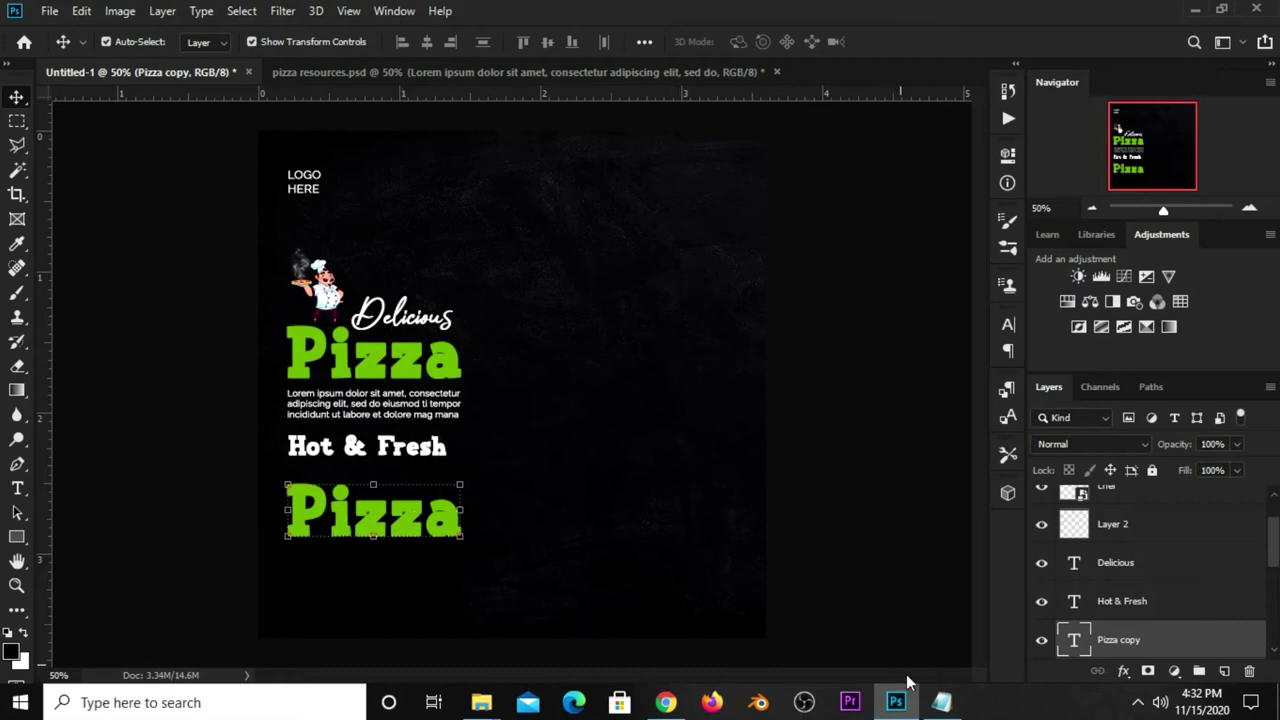
pyautogui.click(940, 701)
pyautogui.doubleClick(685, 448)
pyautogui.rightClick(651, 449)
pyautogui.click(775, 221)
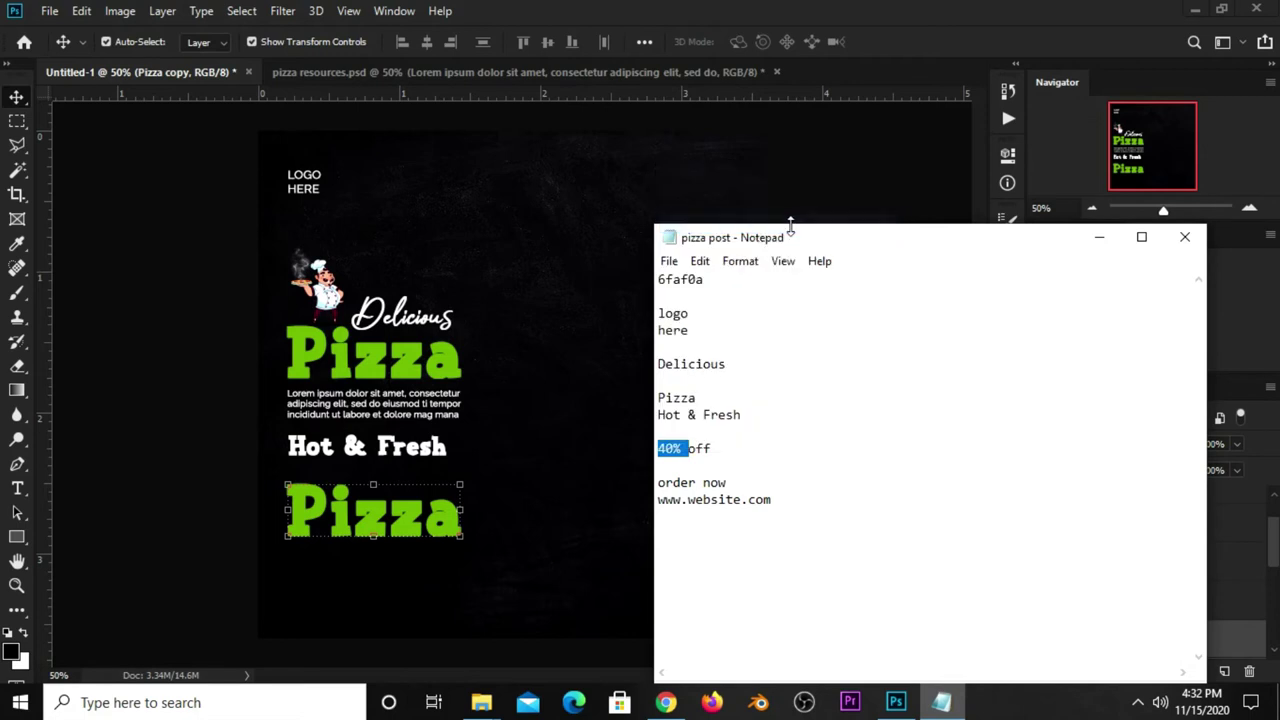
pyautogui.click(790, 212)
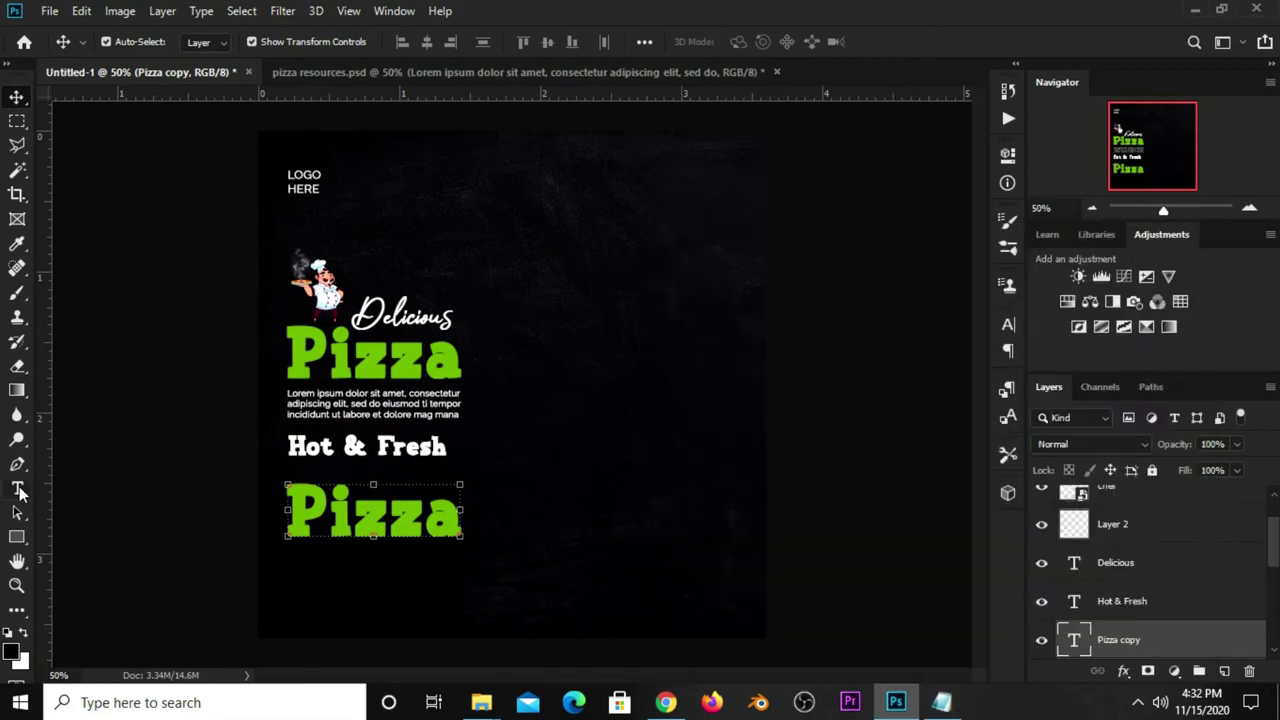
# - Retype the bottom Pizza copy as green 40%
pyautogui.moveTo(18, 490); pyautogui.dragTo(80, 481)
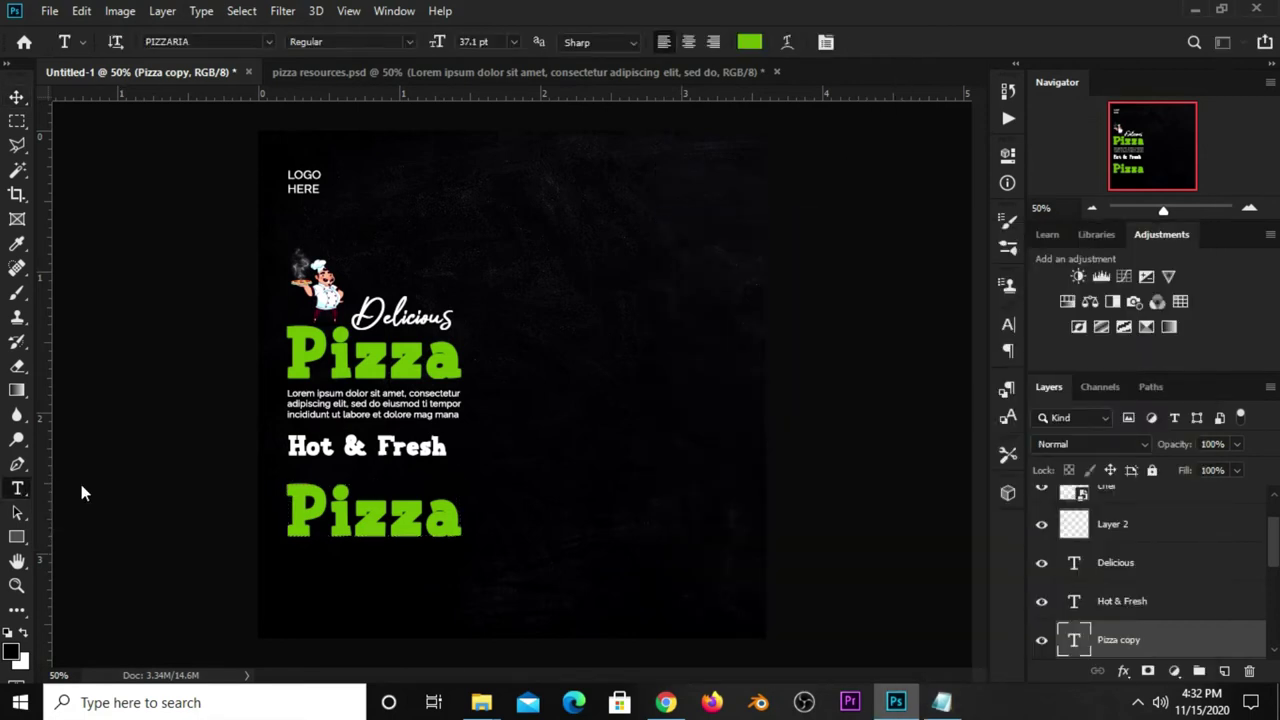
pyautogui.click(337, 518)
pyautogui.hotkey('ctrl', 'a')
pyautogui.write('40%')
pyautogui.click(894, 42)
# - Scale 40% to about 84% and move it up beneath Hot & Fresh
pyautogui.press('v')
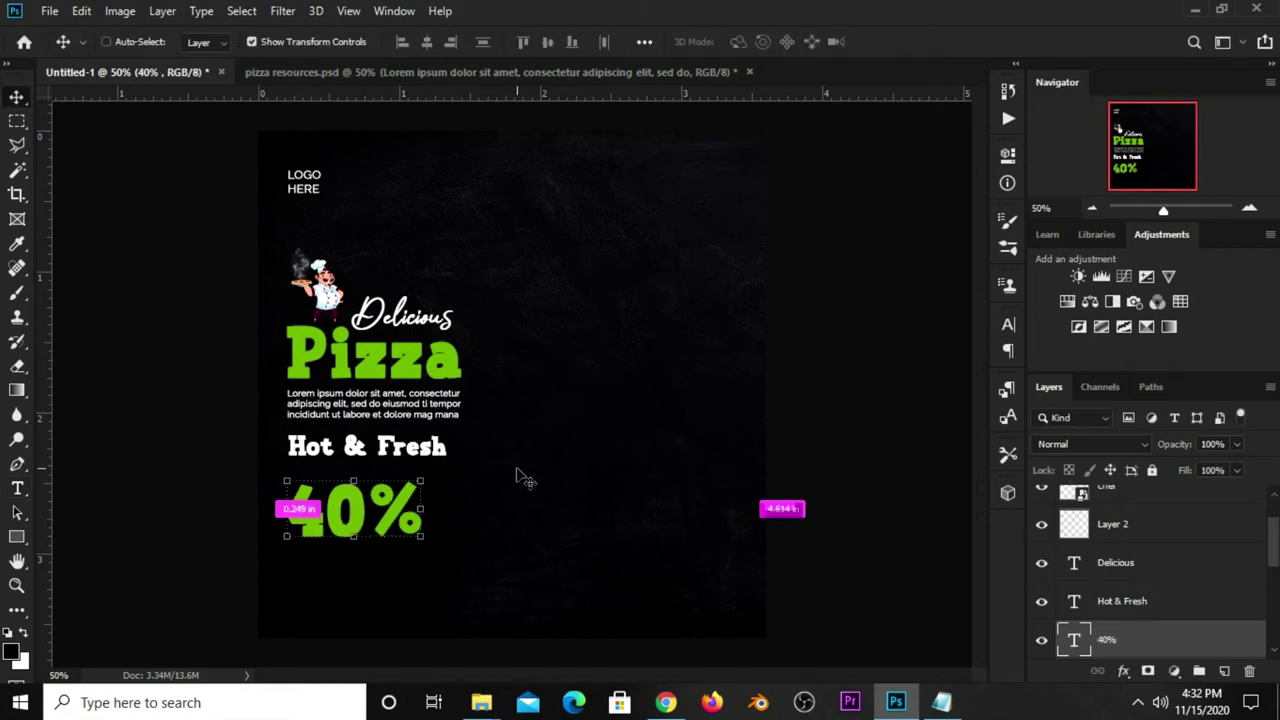
pyautogui.hotkey('ctrl', 't')
pyautogui.moveTo(445, 548); pyautogui.dragTo(424, 534)
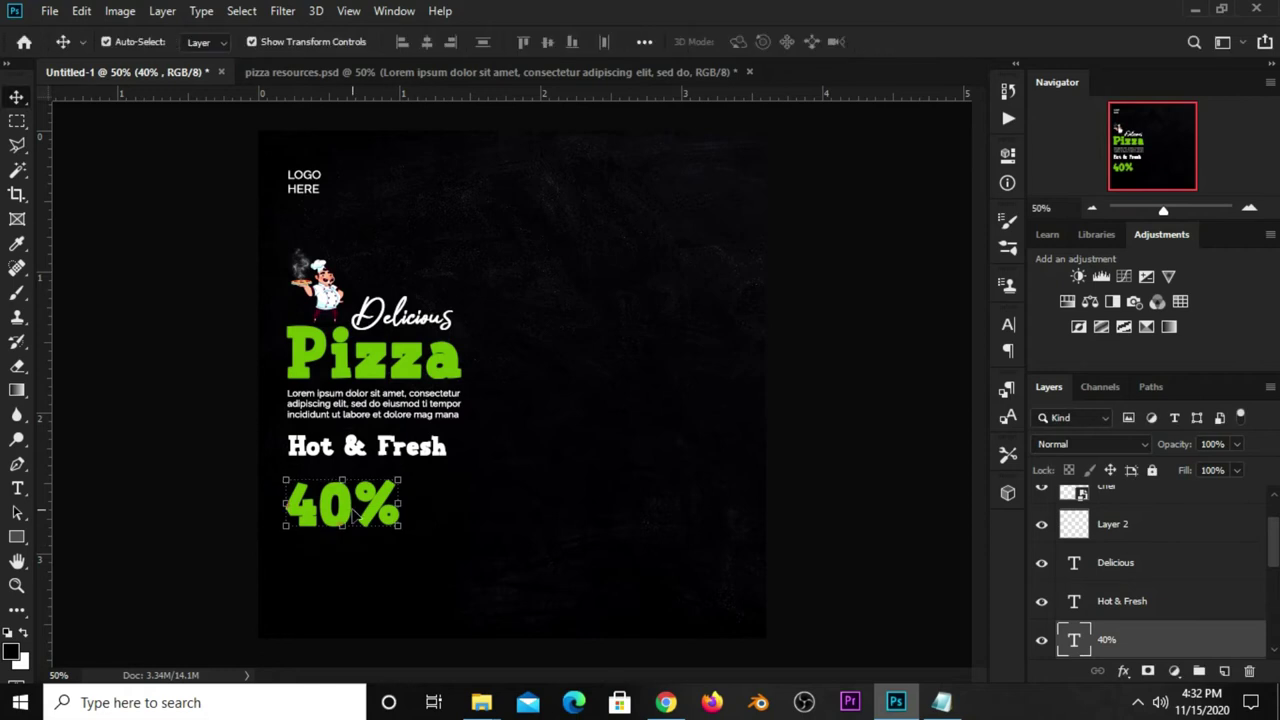
pyautogui.moveTo(353, 513); pyautogui.dragTo(353, 511)
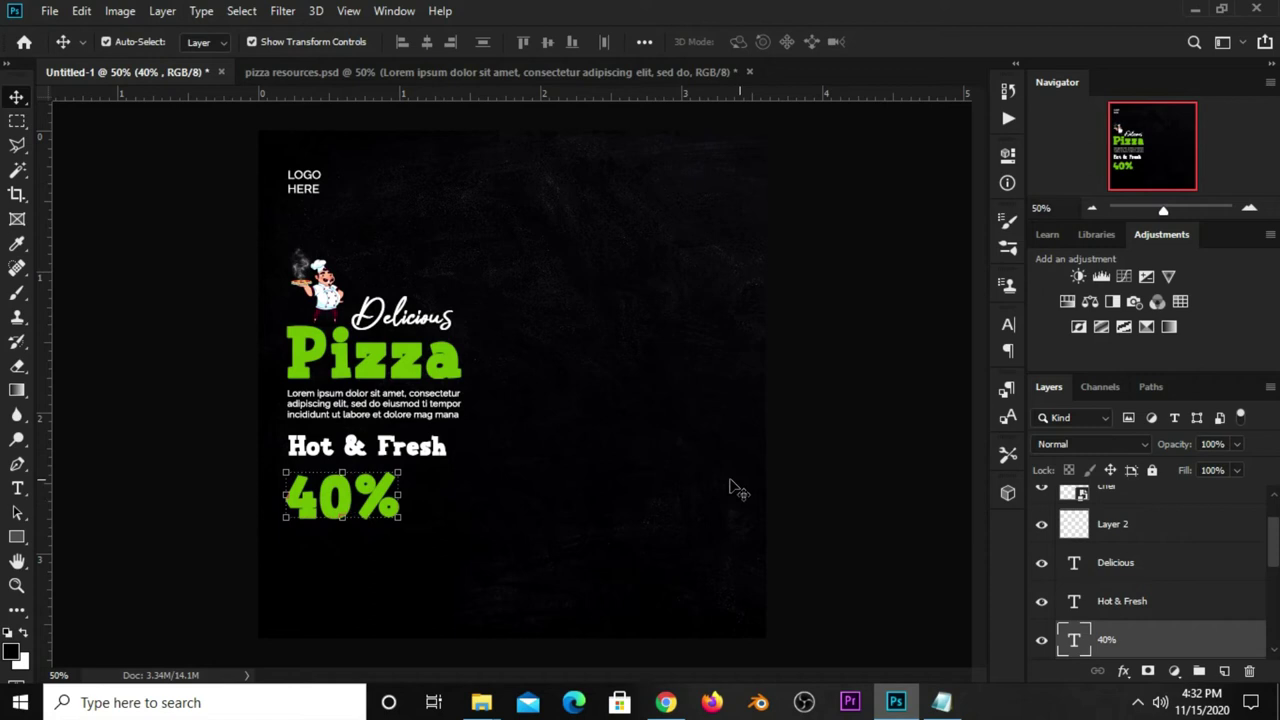
pyautogui.click(810, 481)
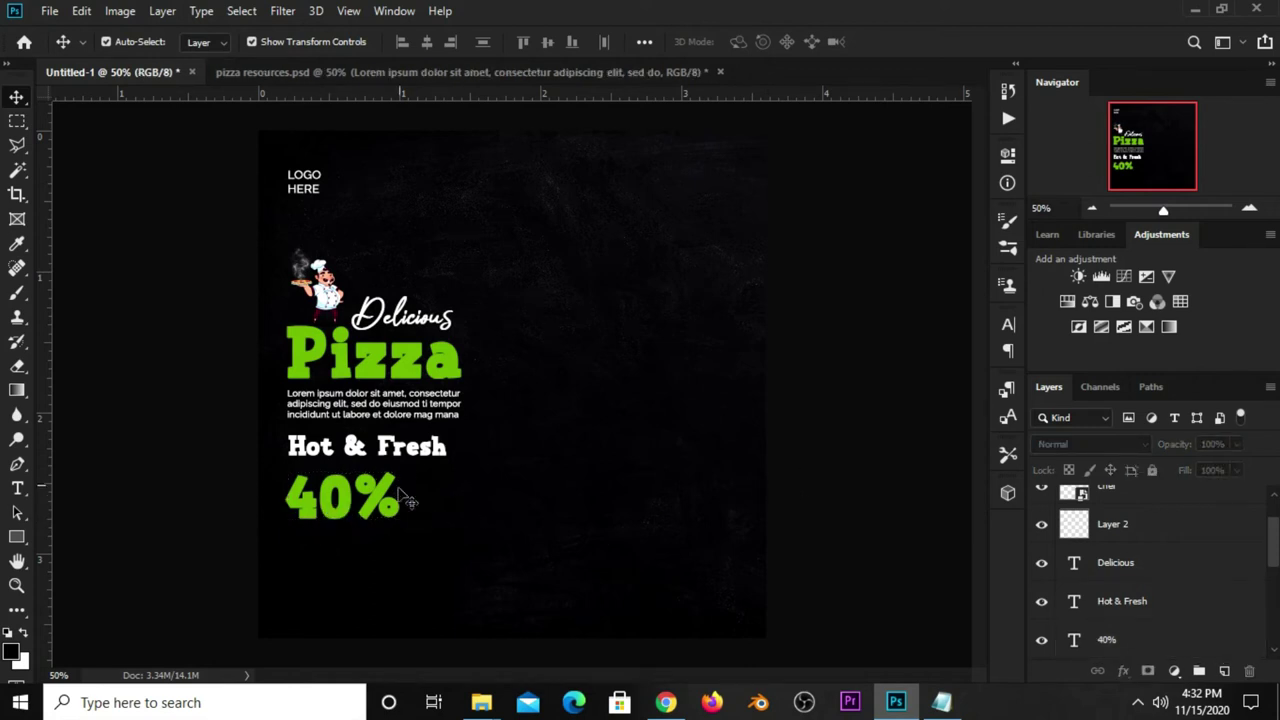
# - Copy the word off from the pizza post notes
pyautogui.click(941, 702)
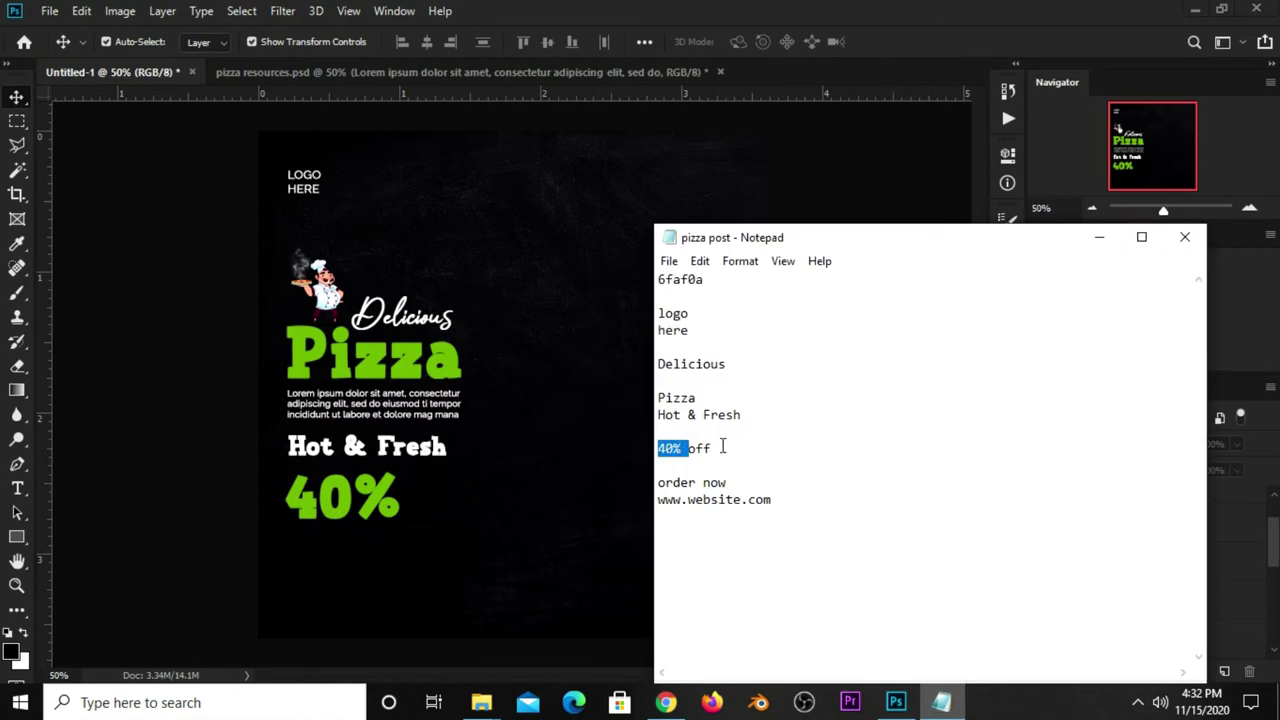
pyautogui.moveTo(688, 448); pyautogui.dragTo(717, 449)
pyautogui.rightClick(708, 446)
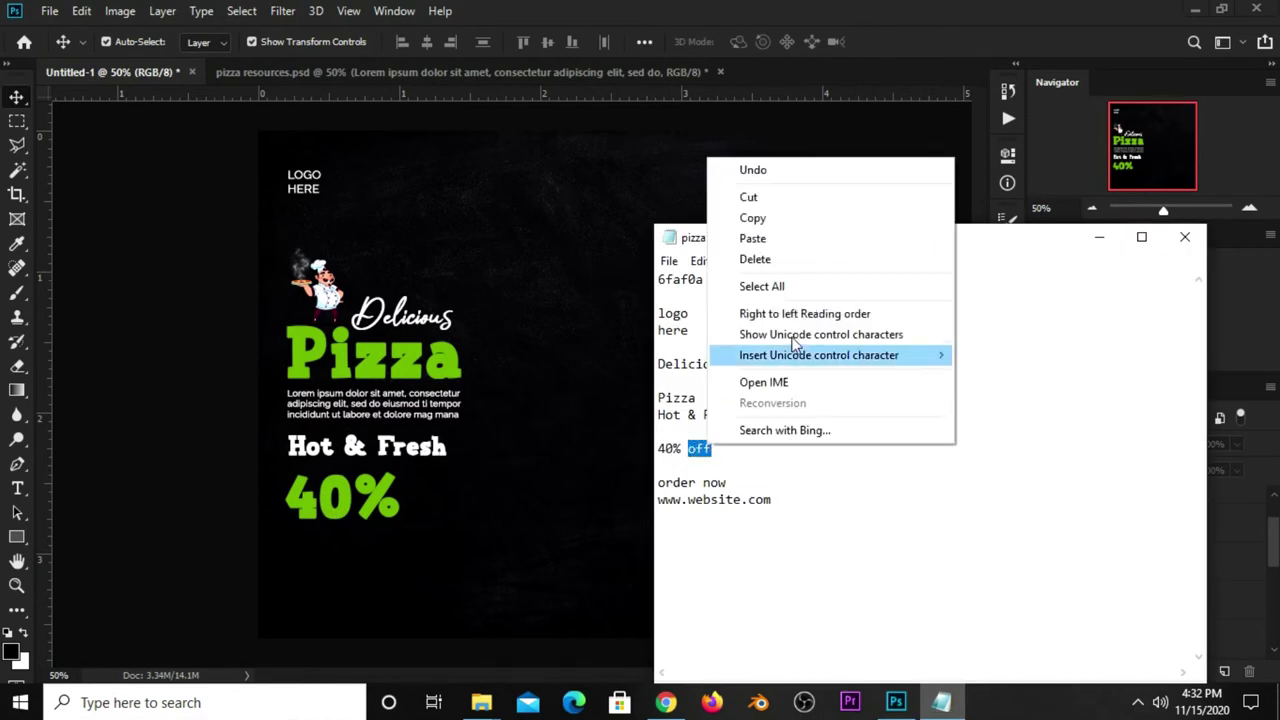
pyautogui.click(766, 216)
# - Duplicate the Hot & Fresh text to a spot beside the 40%
pyautogui.click(902, 47)
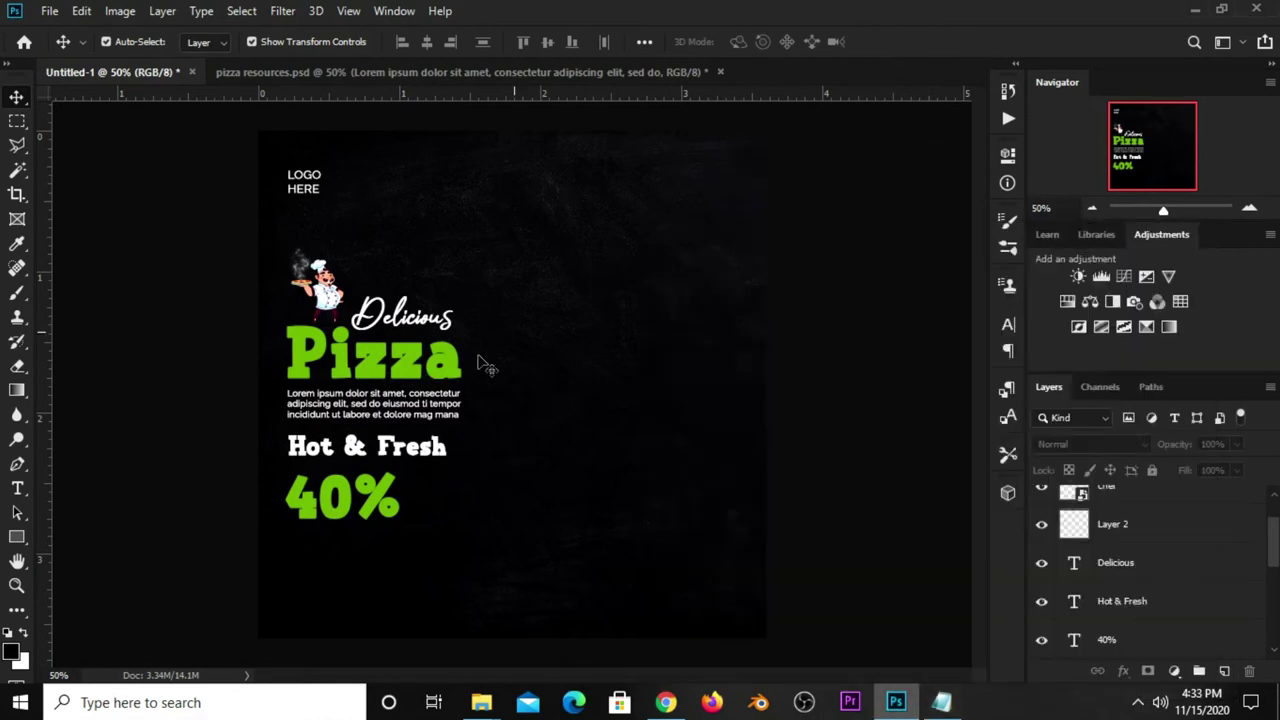
pyautogui.scroll(2, 340, 455)
pyautogui.scroll(3, 340, 455)
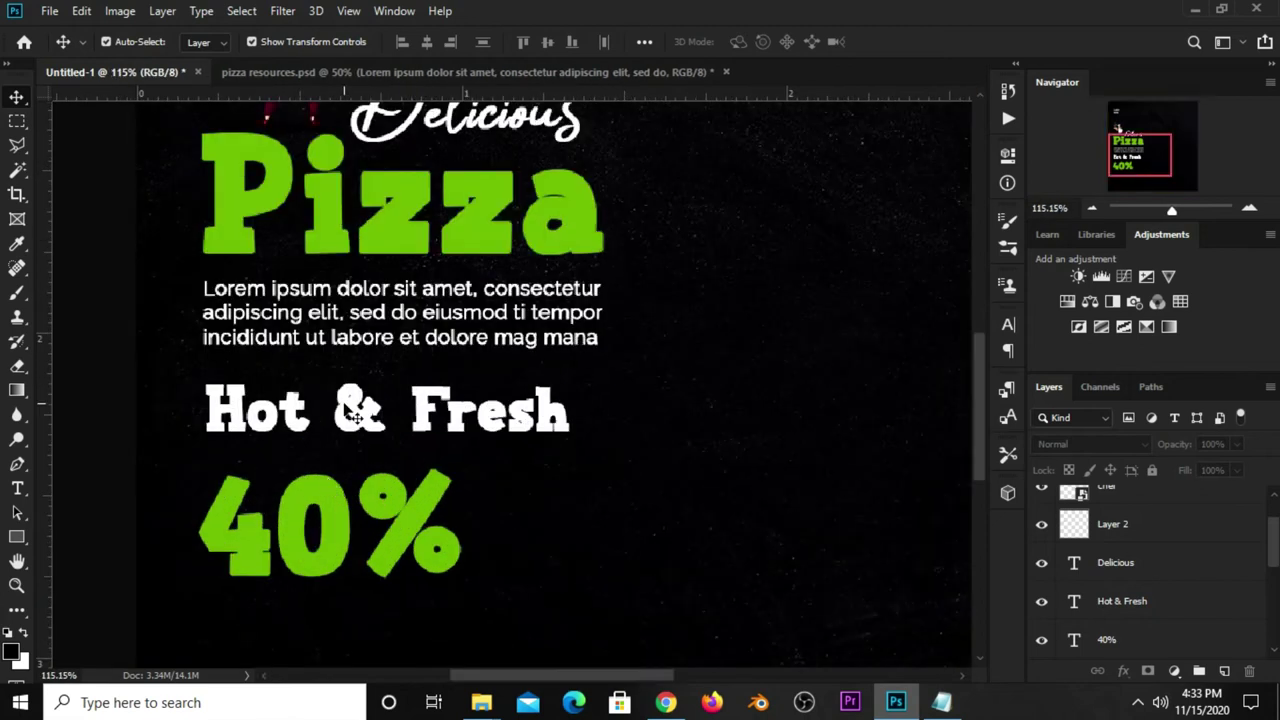
pyautogui.click(352, 418)
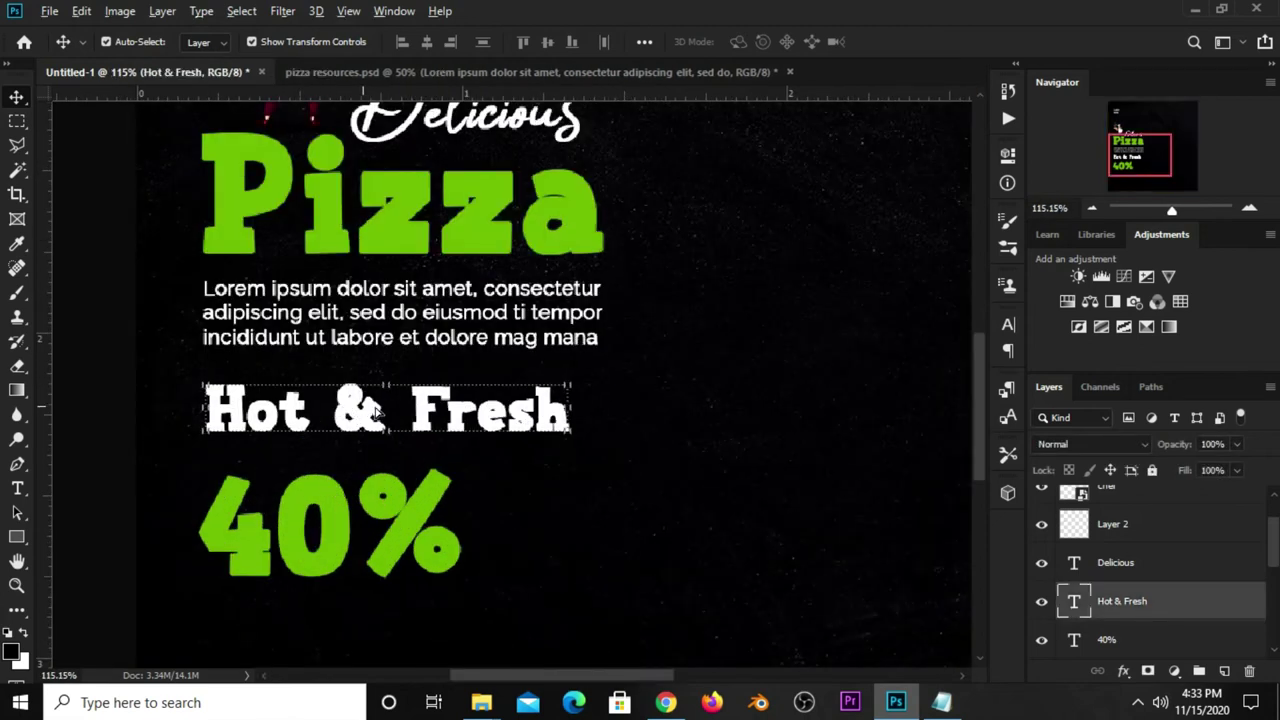
pyautogui.moveTo(338, 414); pyautogui.dragTo(612, 532)
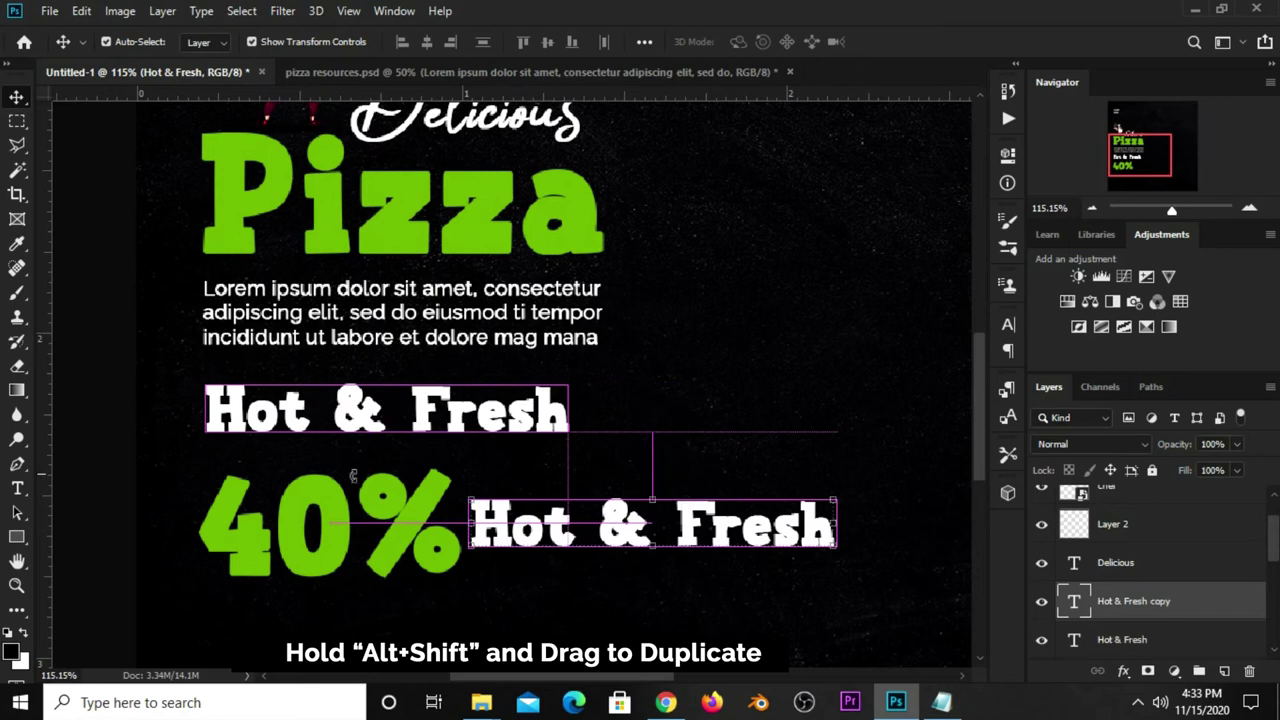
# - Retype the duplicated Hot & Fresh text as off
pyautogui.click(18, 488)
pyautogui.click(71, 488)
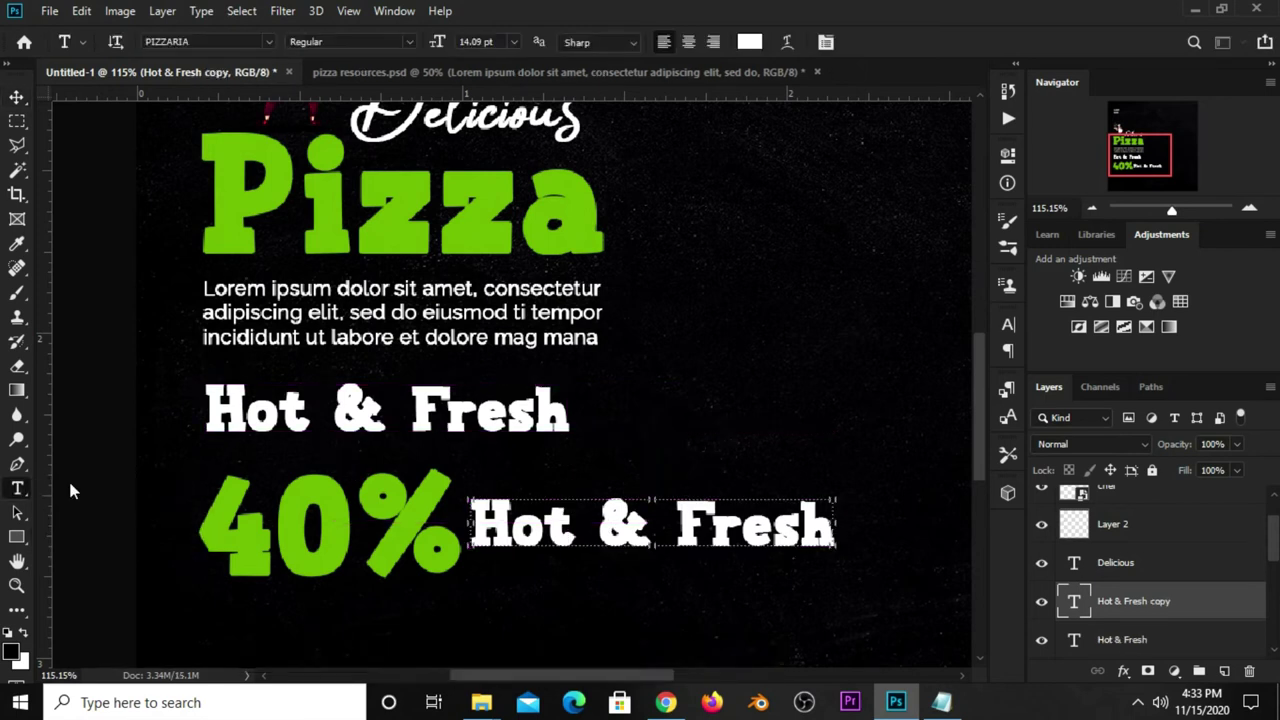
pyautogui.click(527, 533)
pyautogui.hotkey('ctrl', 'a')
pyautogui.write('o')
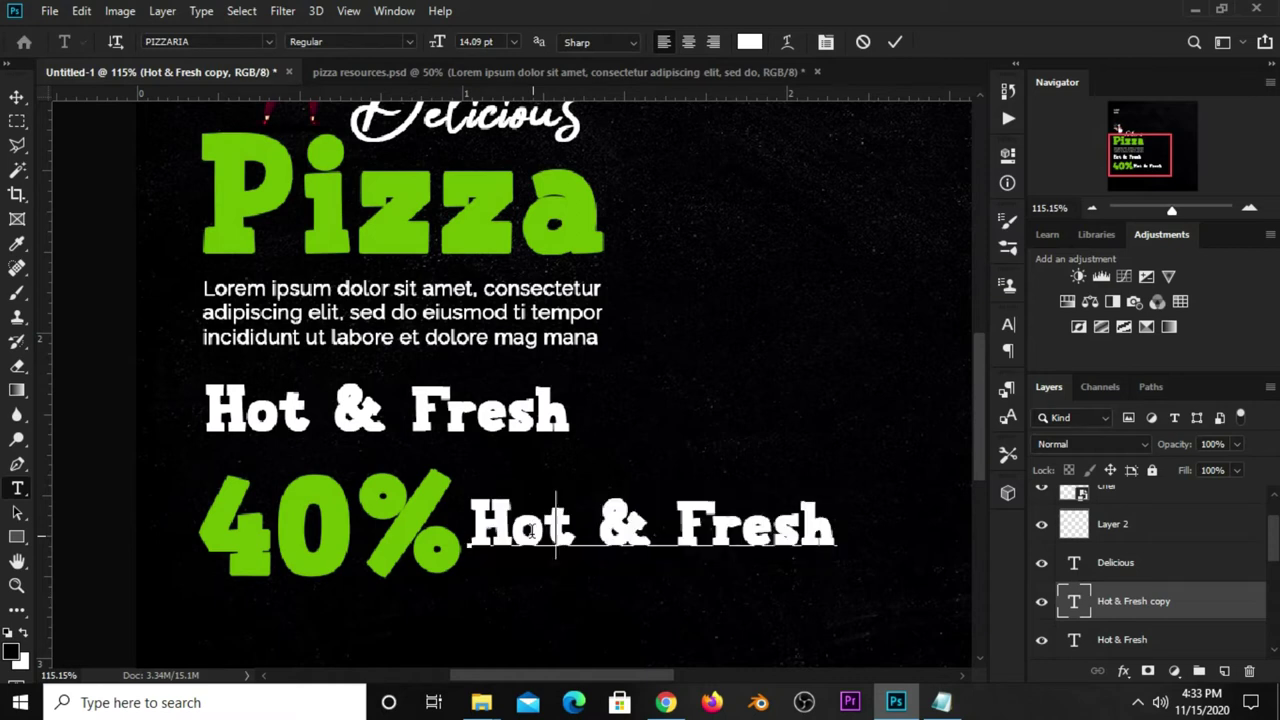
pyautogui.write('ff')
pyautogui.click(893, 42)
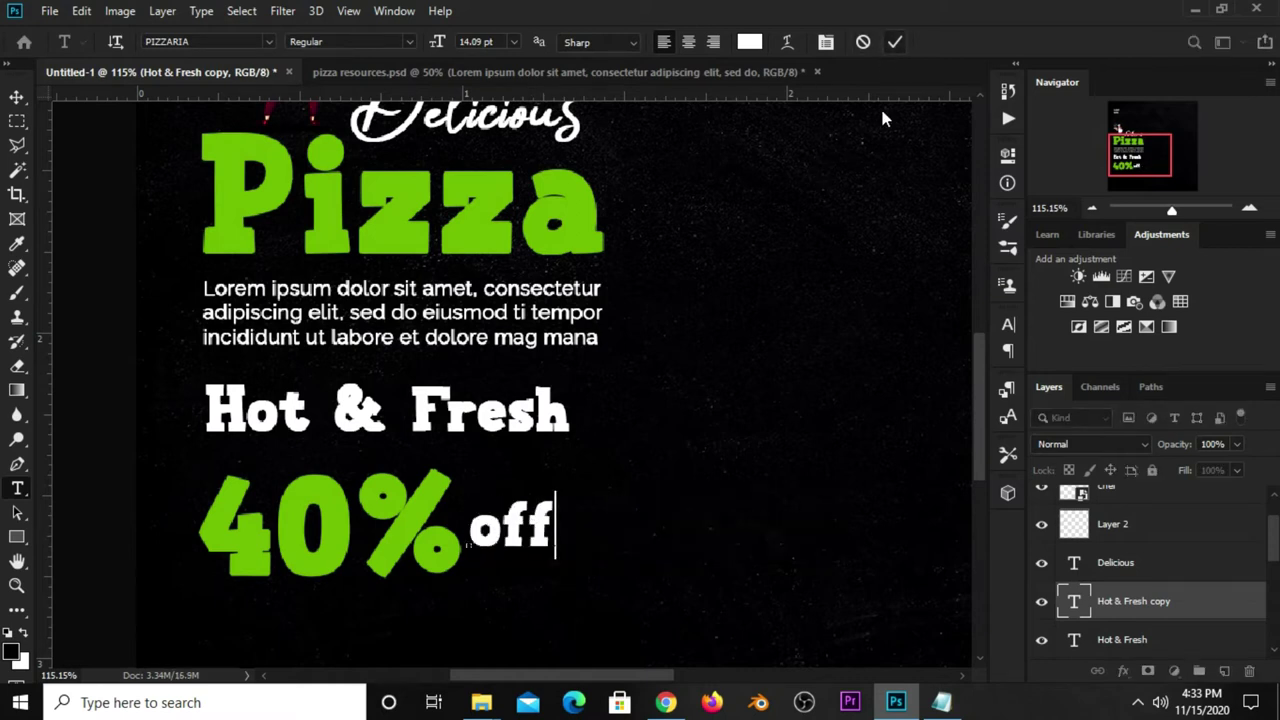
# - Apply All Caps to the off text in the Character panel
pyautogui.click(1008, 324)
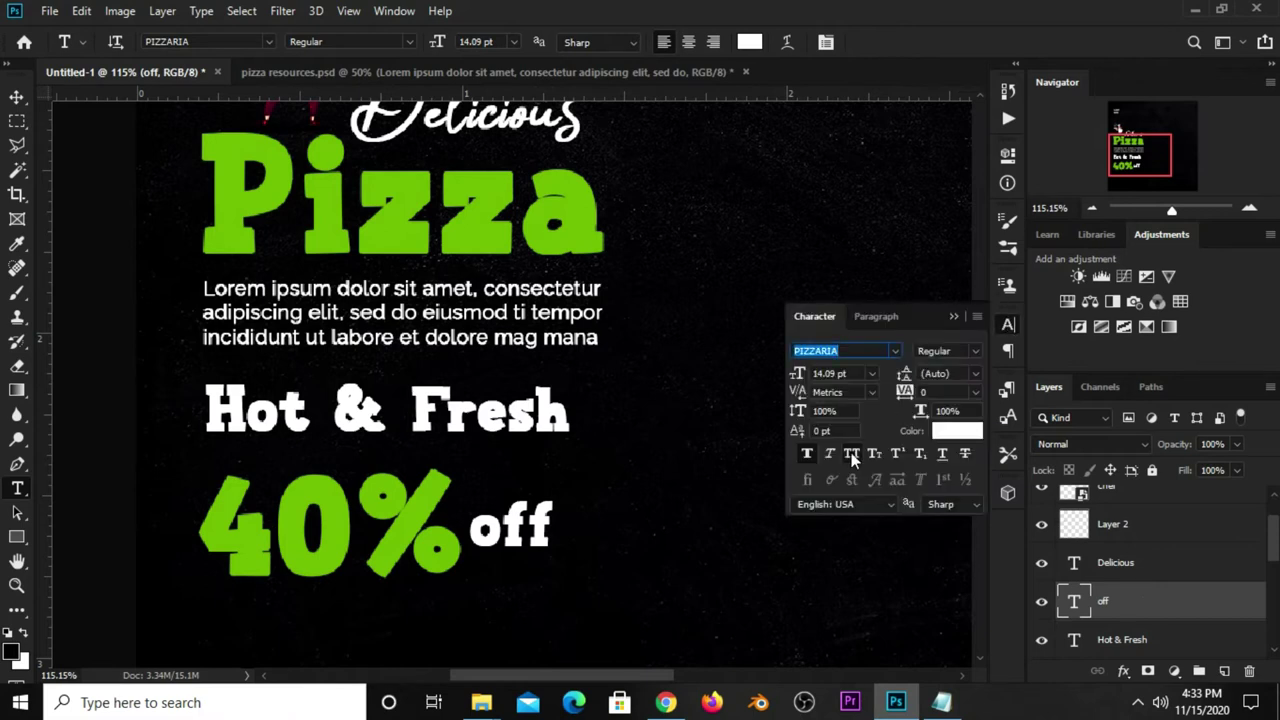
pyautogui.click(852, 455)
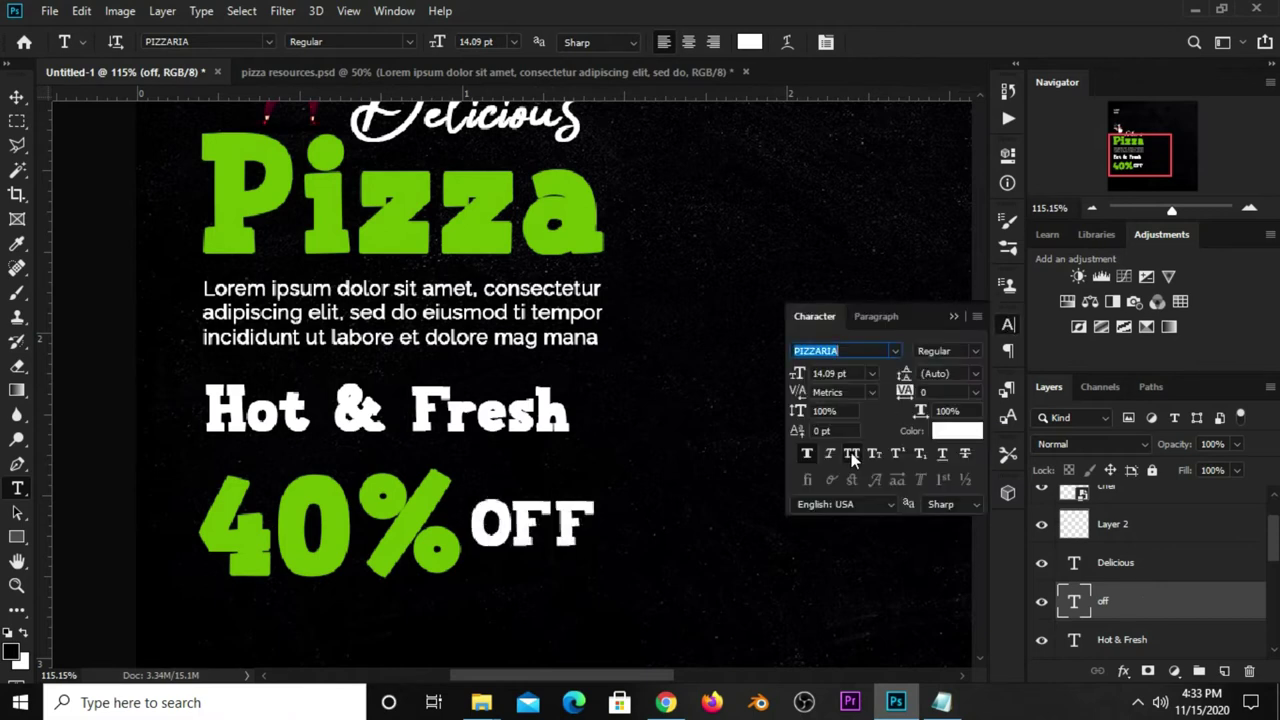
pyautogui.click(954, 314)
pyautogui.hotkey('ctrl', 'z')
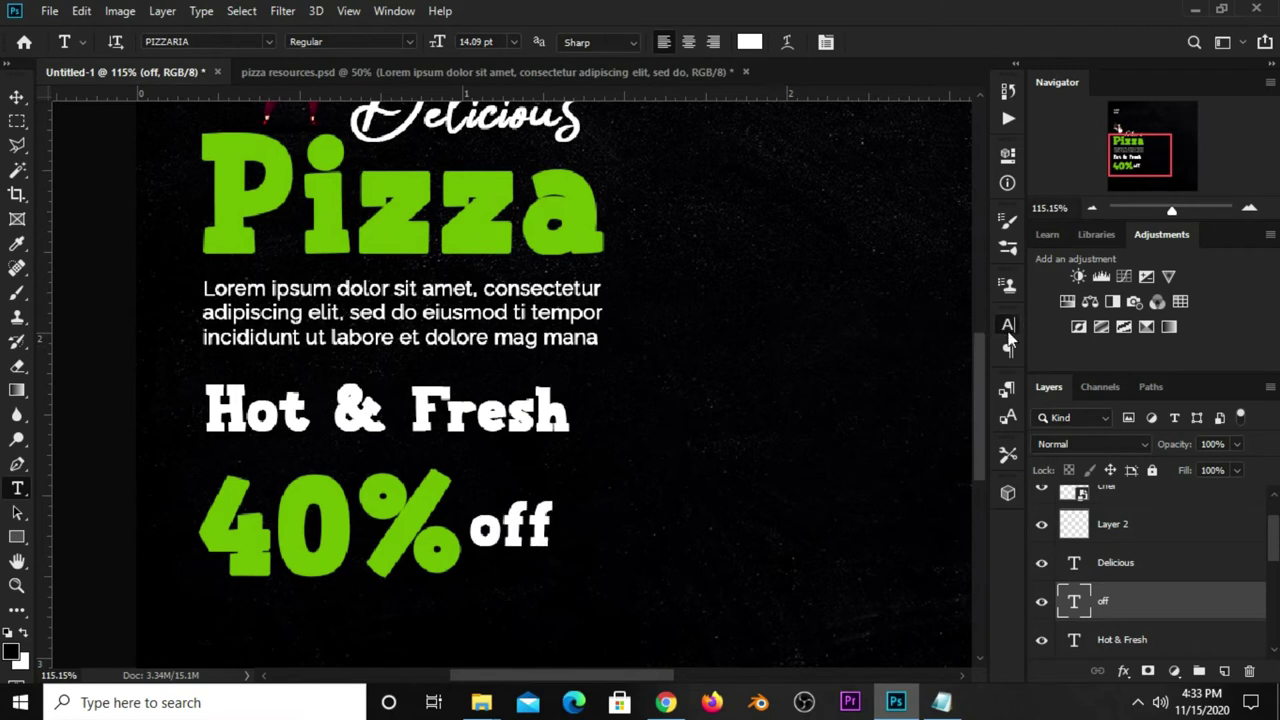
pyautogui.click(1006, 328)
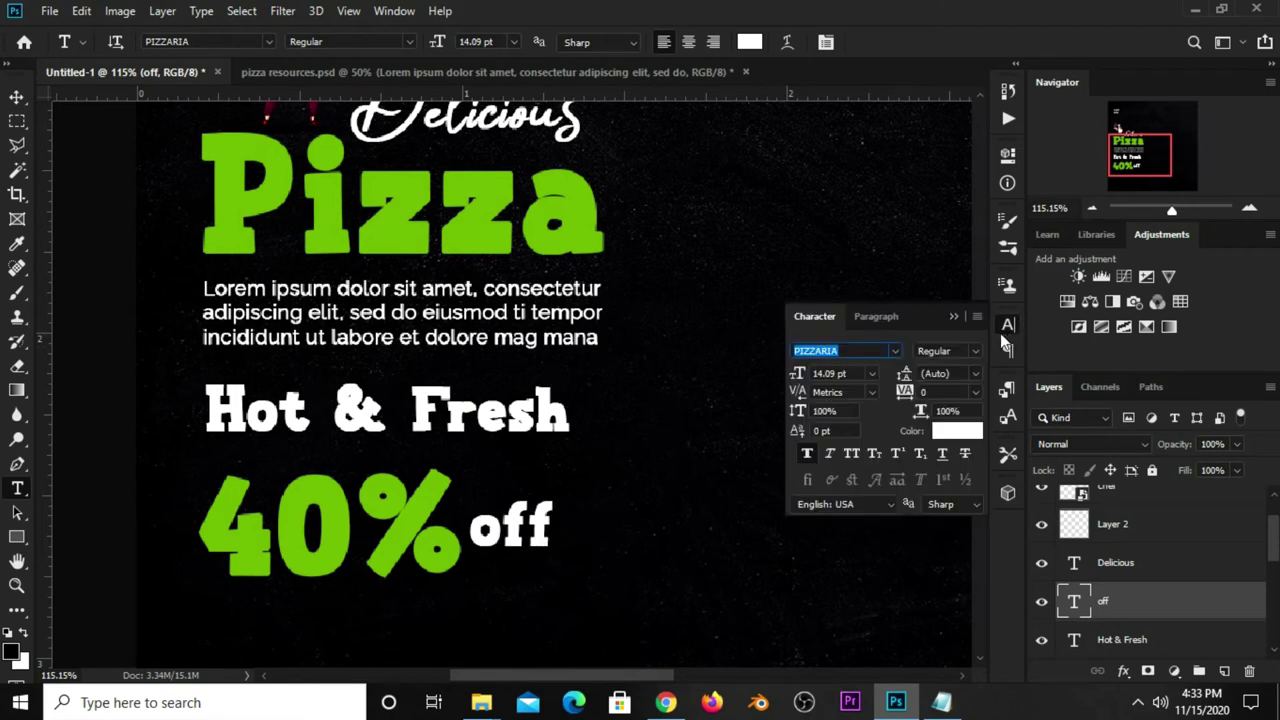
pyautogui.click(852, 455)
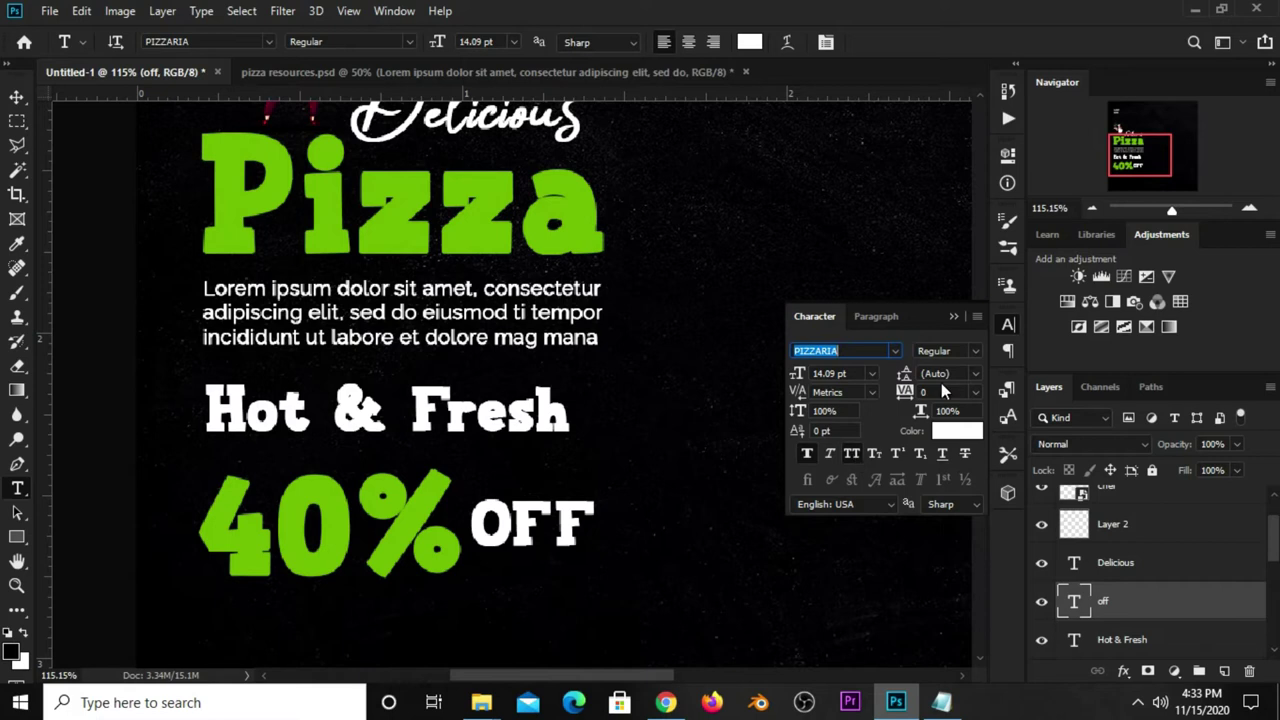
pyautogui.click(954, 316)
# - Shrink OFF and position it right next to the 40%
pyautogui.press('v')
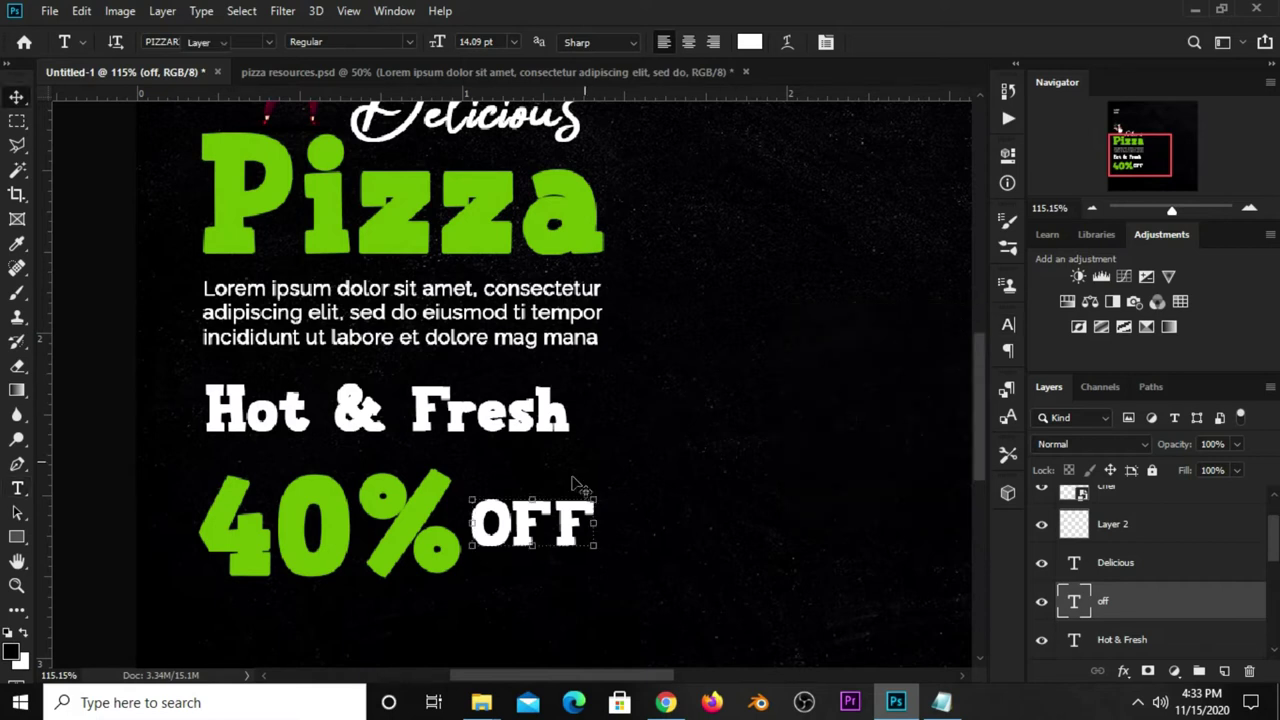
pyautogui.hotkey('ctrl', 't')
pyautogui.moveTo(600, 488)
pyautogui.mouseDown()
pyautogui.moveTo(562, 509)
pyautogui.moveTo(421, 513)
pyautogui.moveTo(521, 527)
pyautogui.mouseUp()
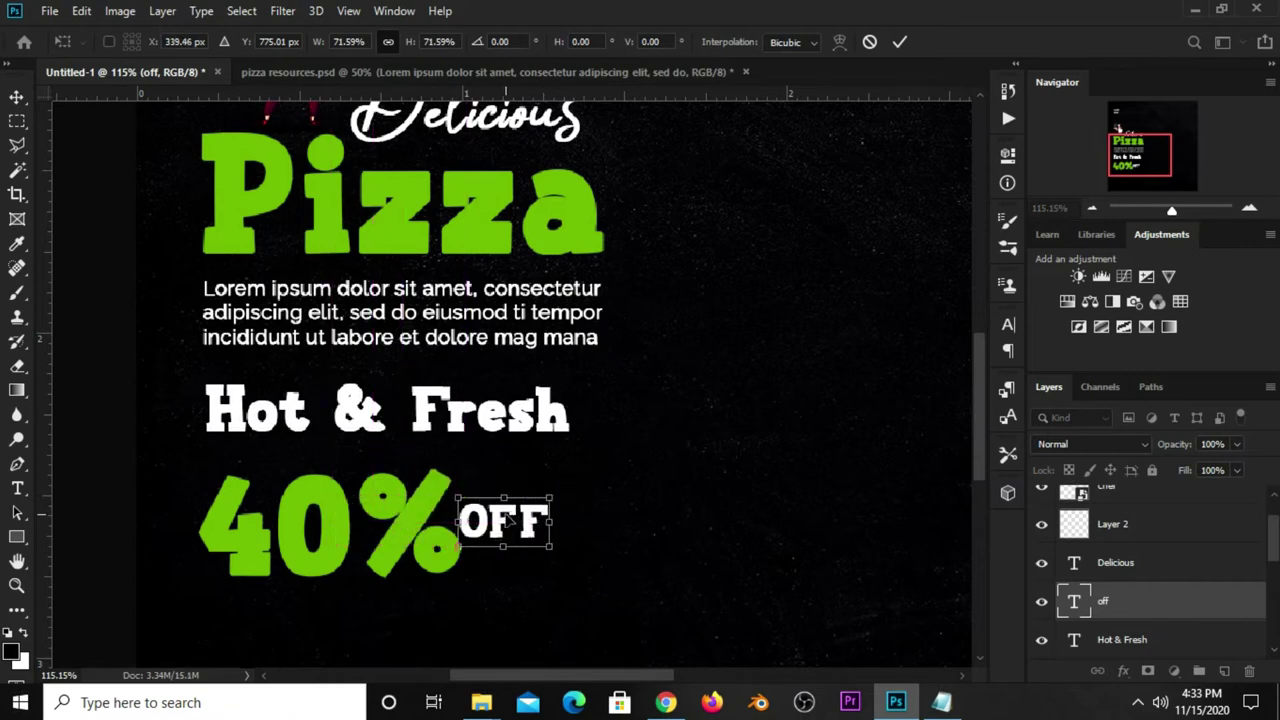
pyautogui.press('Return')
pyautogui.scroll(-1, 1128, 590)
pyautogui.scroll(-1, 1128, 590)
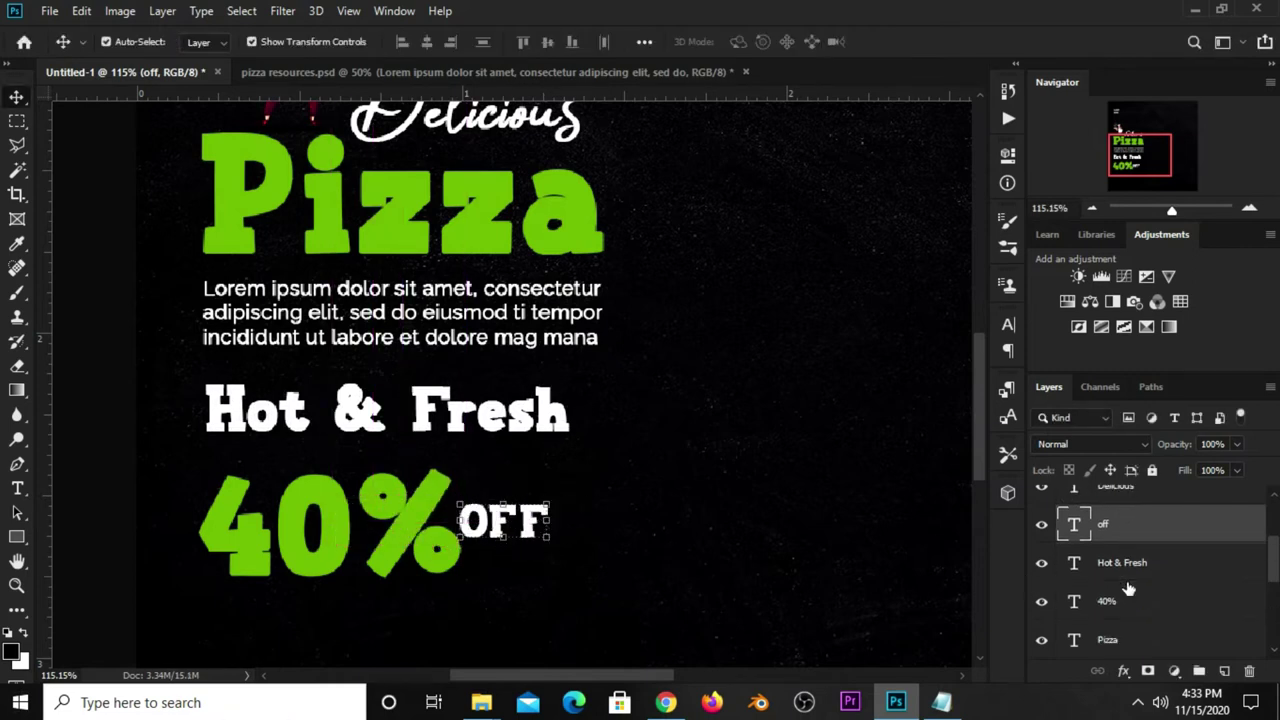
pyautogui.click(1124, 603)
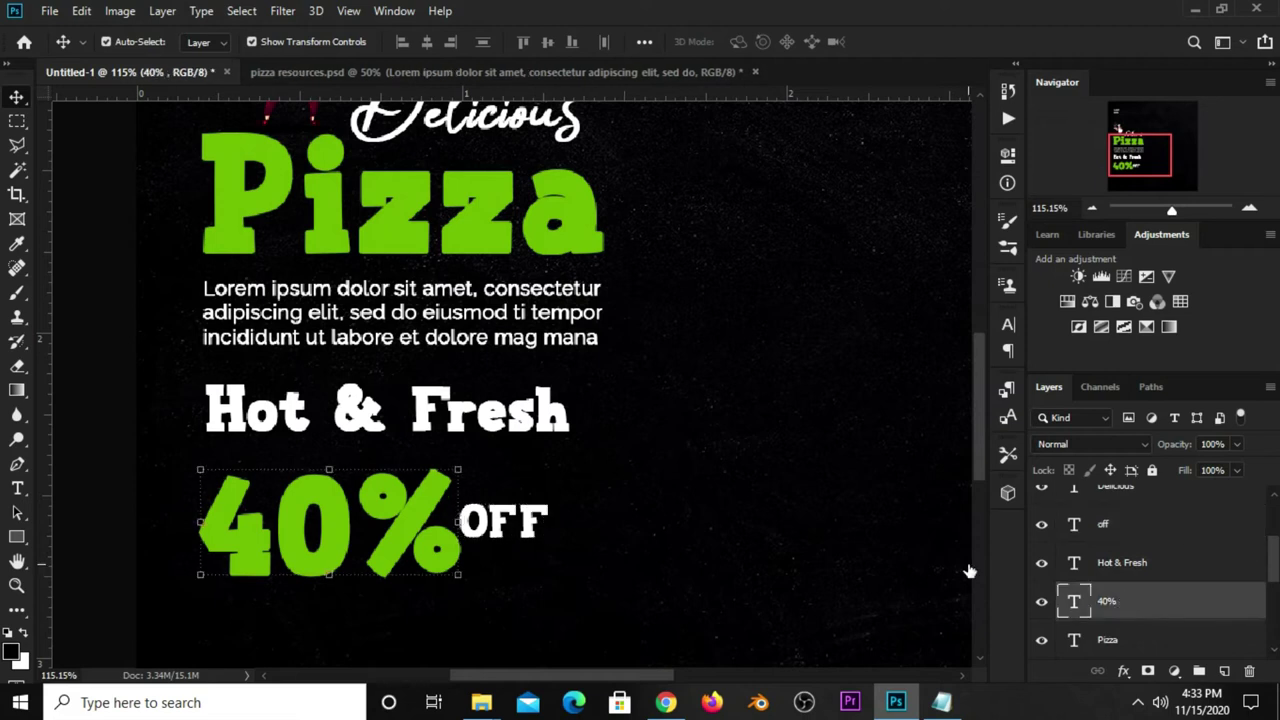
pyautogui.click(17, 120)
# - Hide a rectangular patch of the 0 in 40% with an inverted layer mask
pyautogui.click(90, 117)
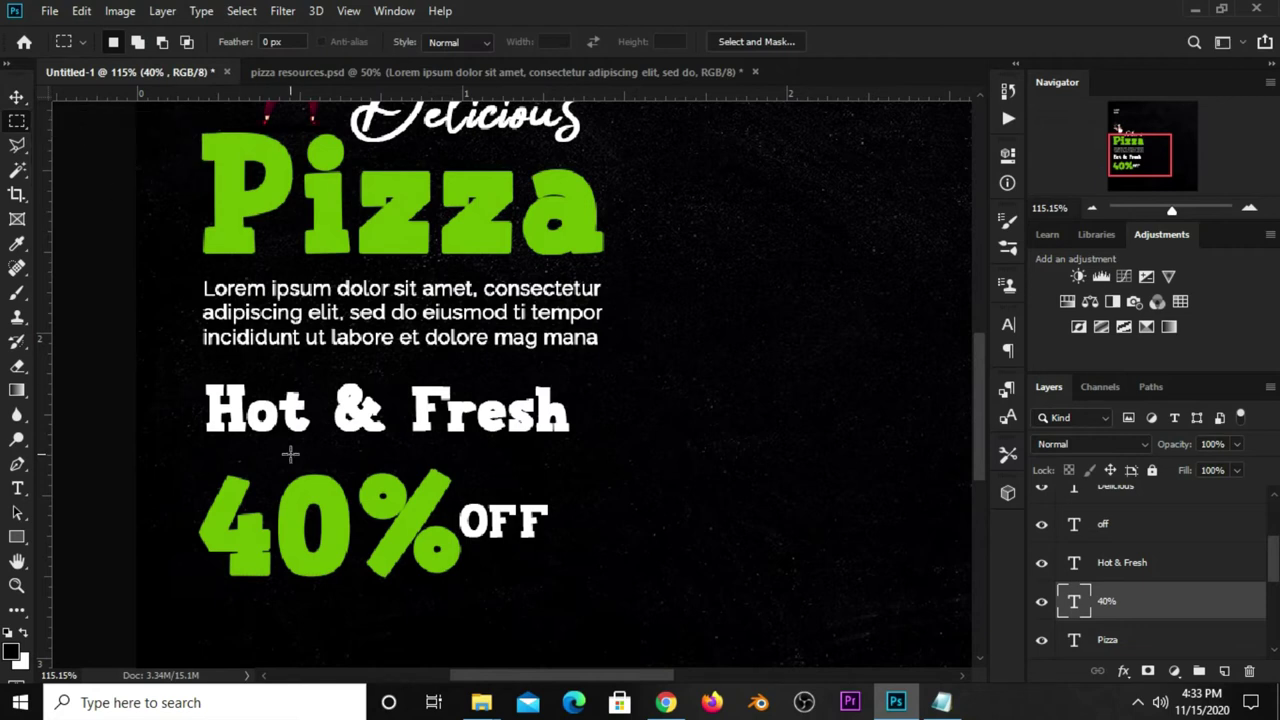
pyautogui.scroll(1, 290, 454)
pyautogui.scroll(2, 300, 480)
pyautogui.scroll(2, 311, 500)
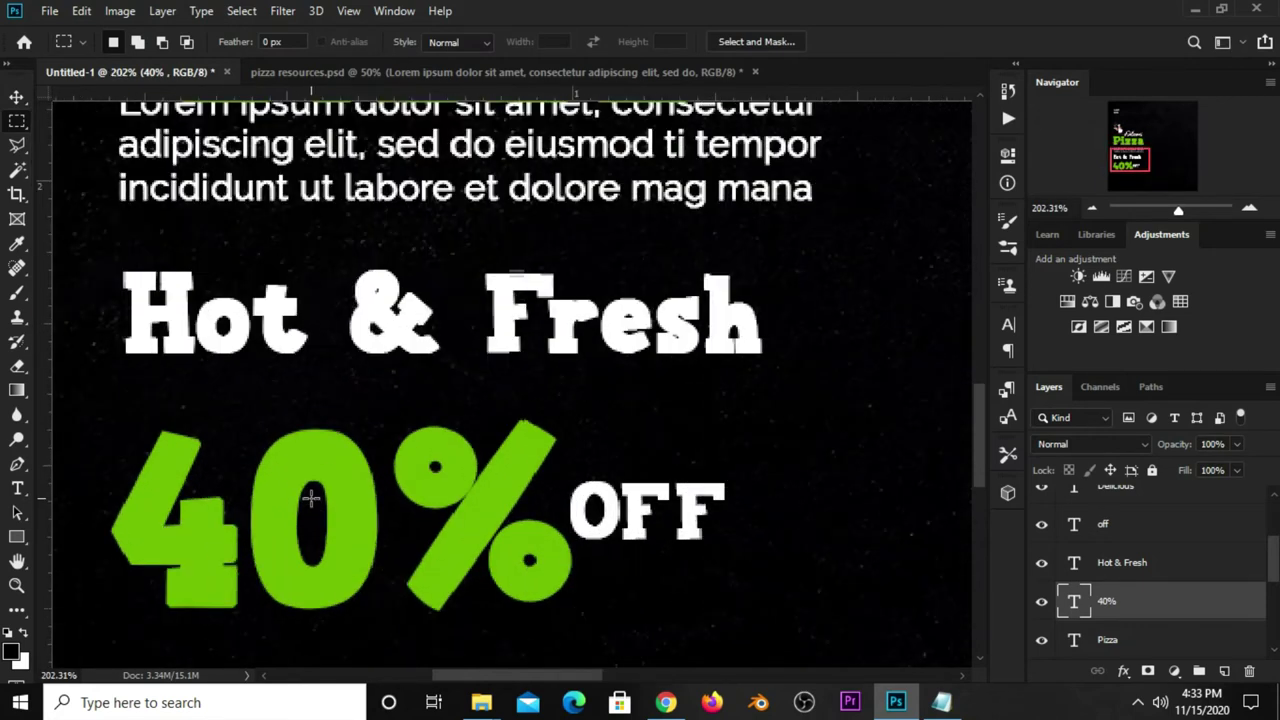
pyautogui.moveTo(311, 499); pyautogui.dragTo(407, 550)
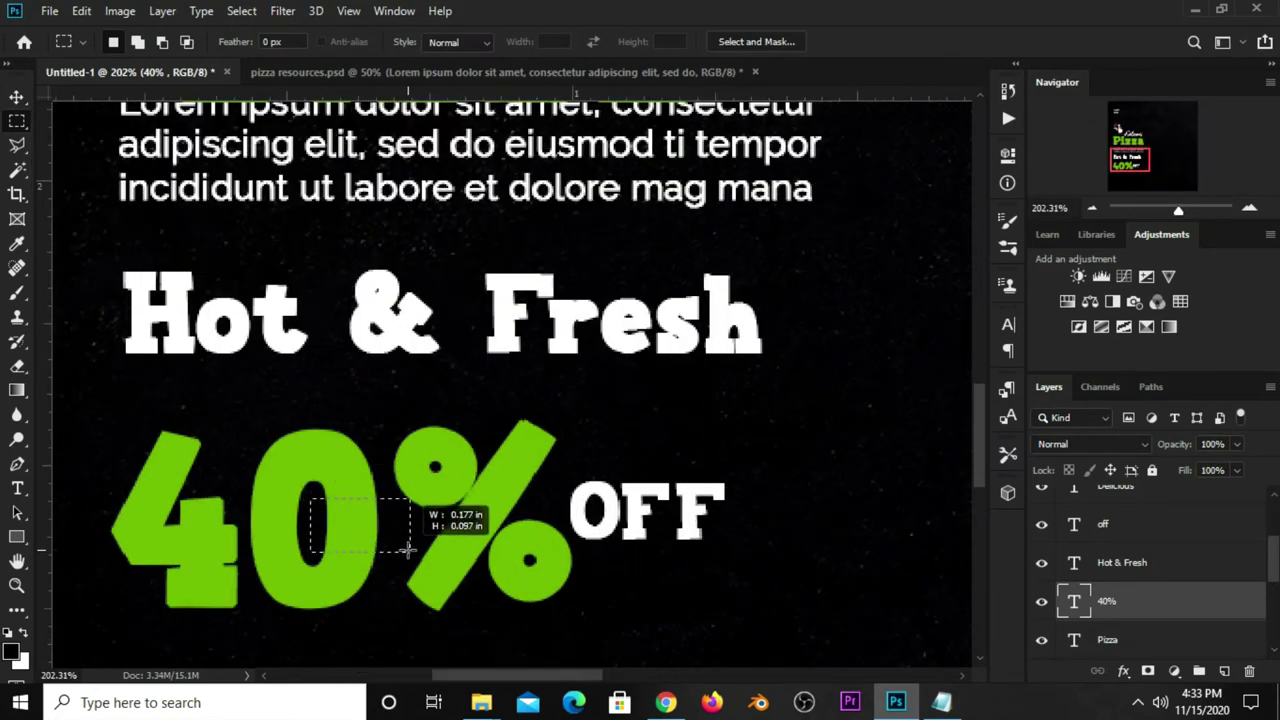
pyautogui.moveTo(407, 550); pyautogui.dragTo(413, 552)
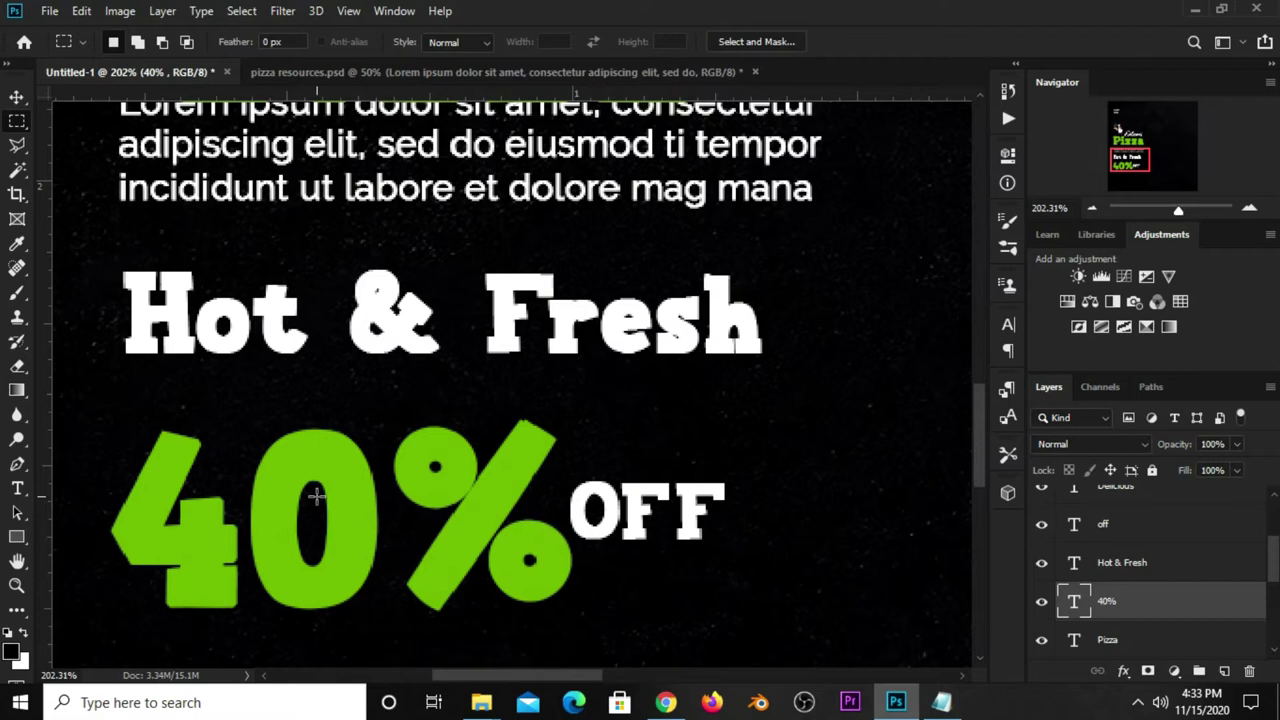
pyautogui.moveTo(315, 490); pyautogui.dragTo(396, 553)
pyautogui.click(396, 553)
pyautogui.click(1148, 671)
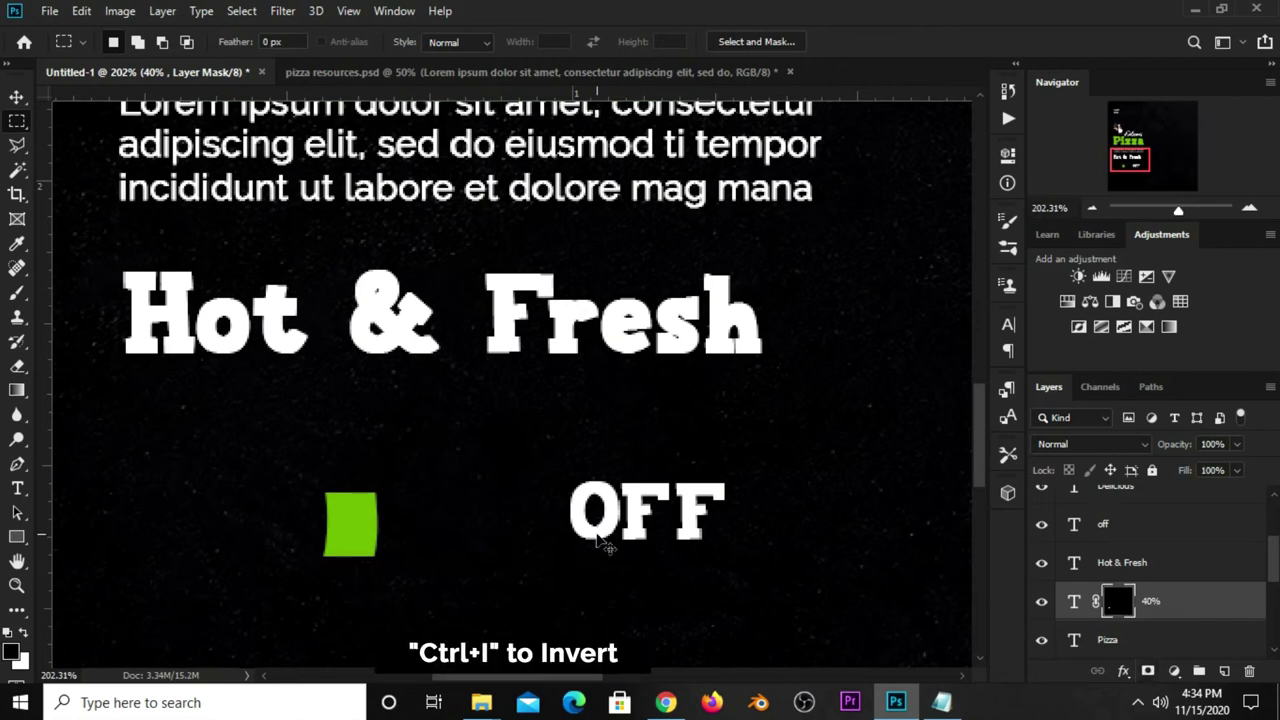
pyautogui.hotkey('ctrl', 'i')
# - Move OFF into the gap in the 0 and scale it to about 90%
pyautogui.press('v')
pyautogui.click(670, 515)
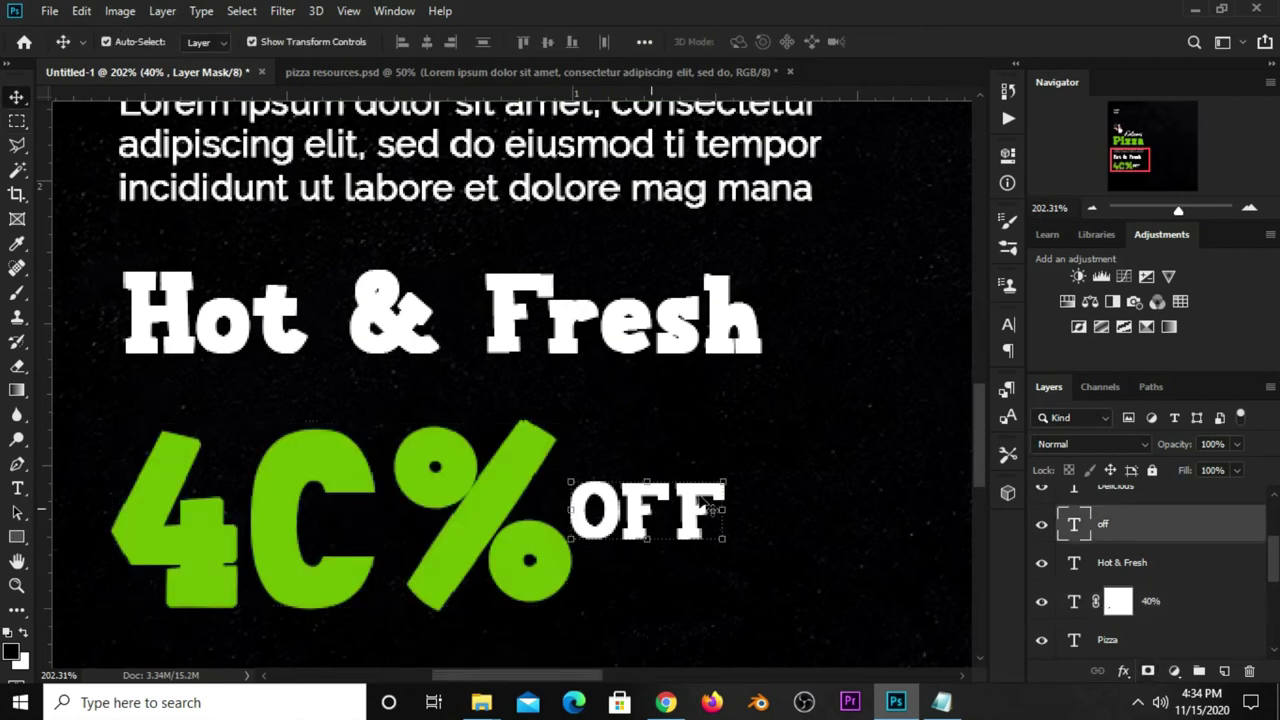
pyautogui.hotkey('ctrl', 't')
pyautogui.moveTo(727, 471)
pyautogui.mouseDown()
pyautogui.moveTo(537, 515)
pyautogui.moveTo(390, 515)
pyautogui.mouseUp()
pyautogui.moveTo(434, 479); pyautogui.dragTo(413, 498)
pyautogui.press('Return')
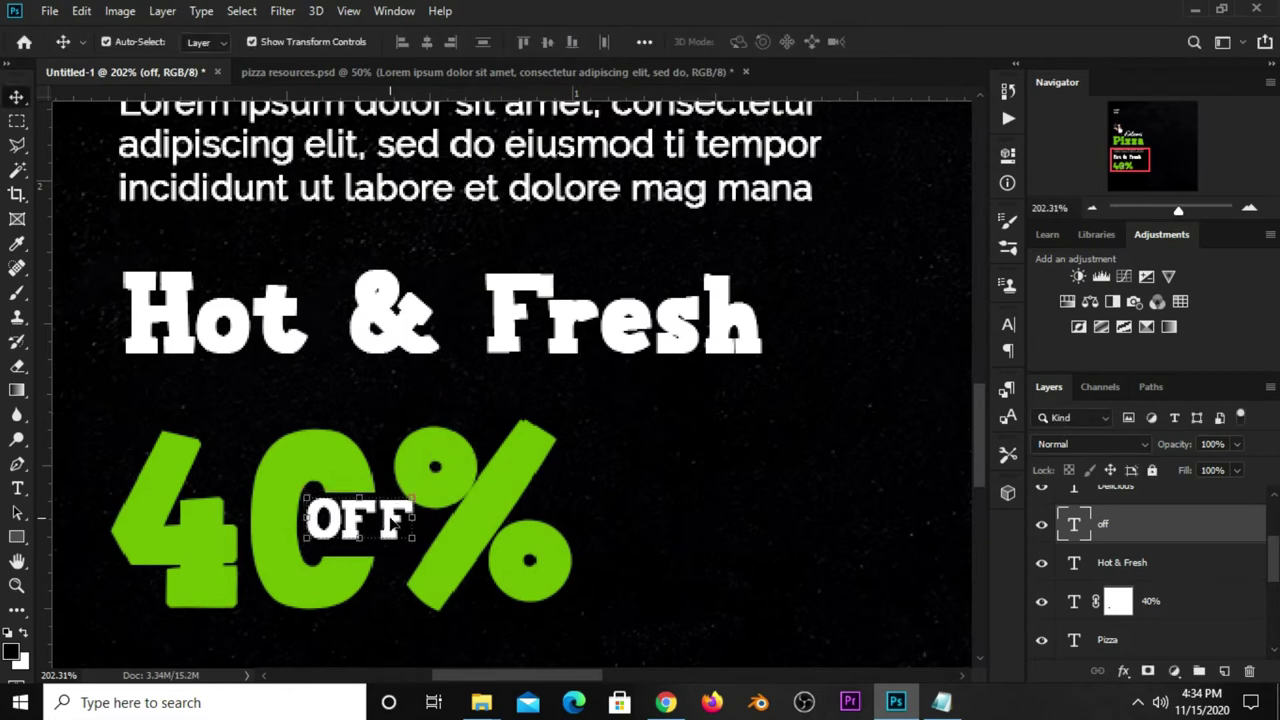
pyautogui.hotkey('ctrl', 't')
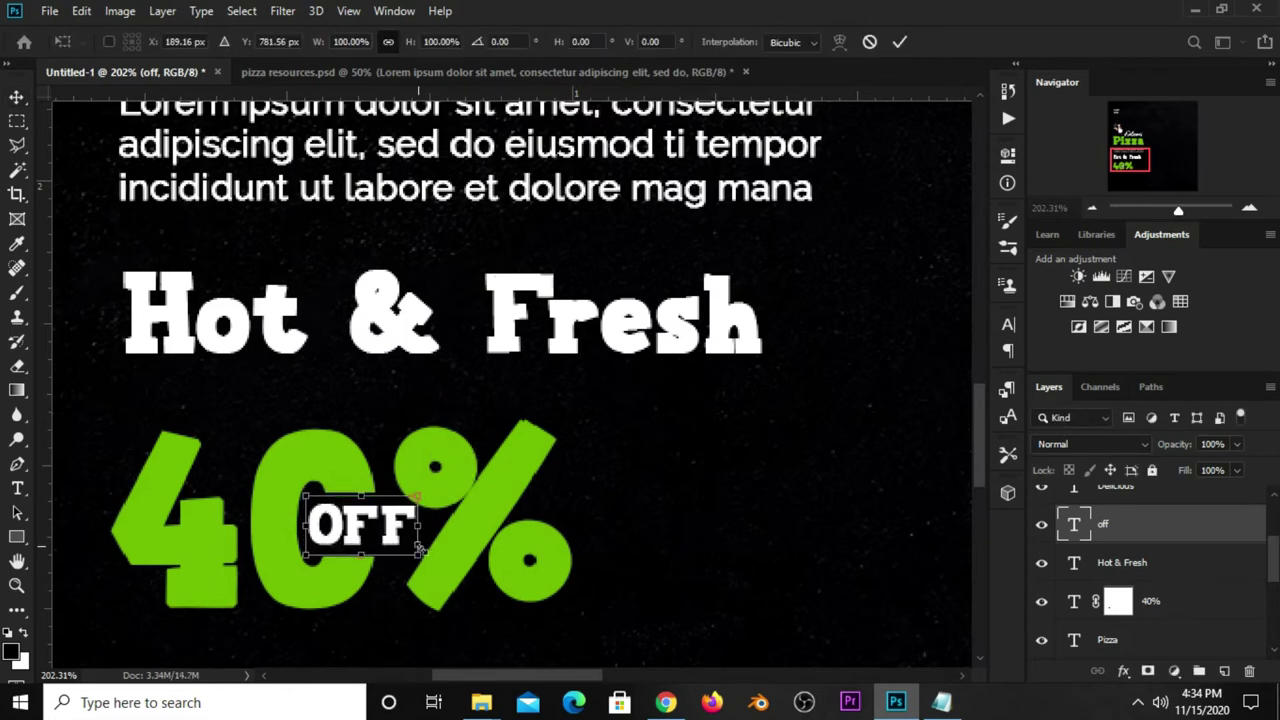
pyautogui.moveTo(420, 548); pyautogui.dragTo(407, 540)
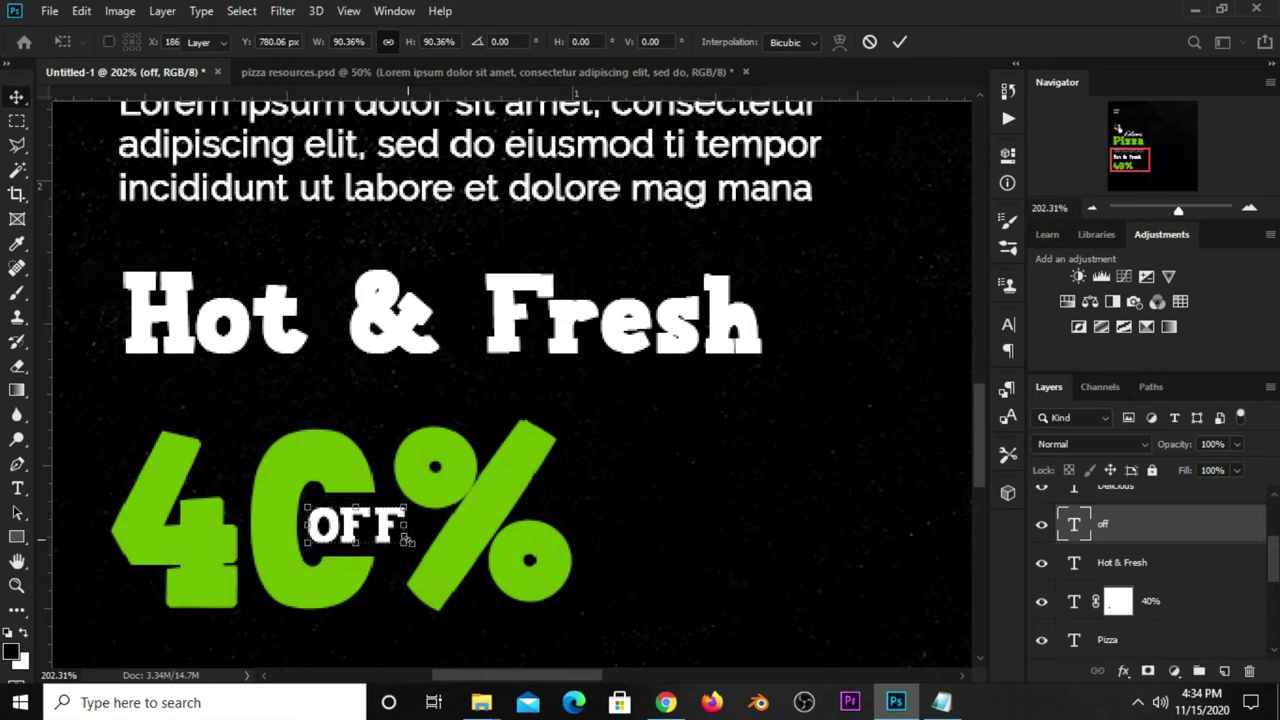
pyautogui.press('Return')
# - Group the 40% and OFF text layers together into Group 1
pyautogui.hotkey('ctrl', '-')
pyautogui.hotkey('ctrl', '-')
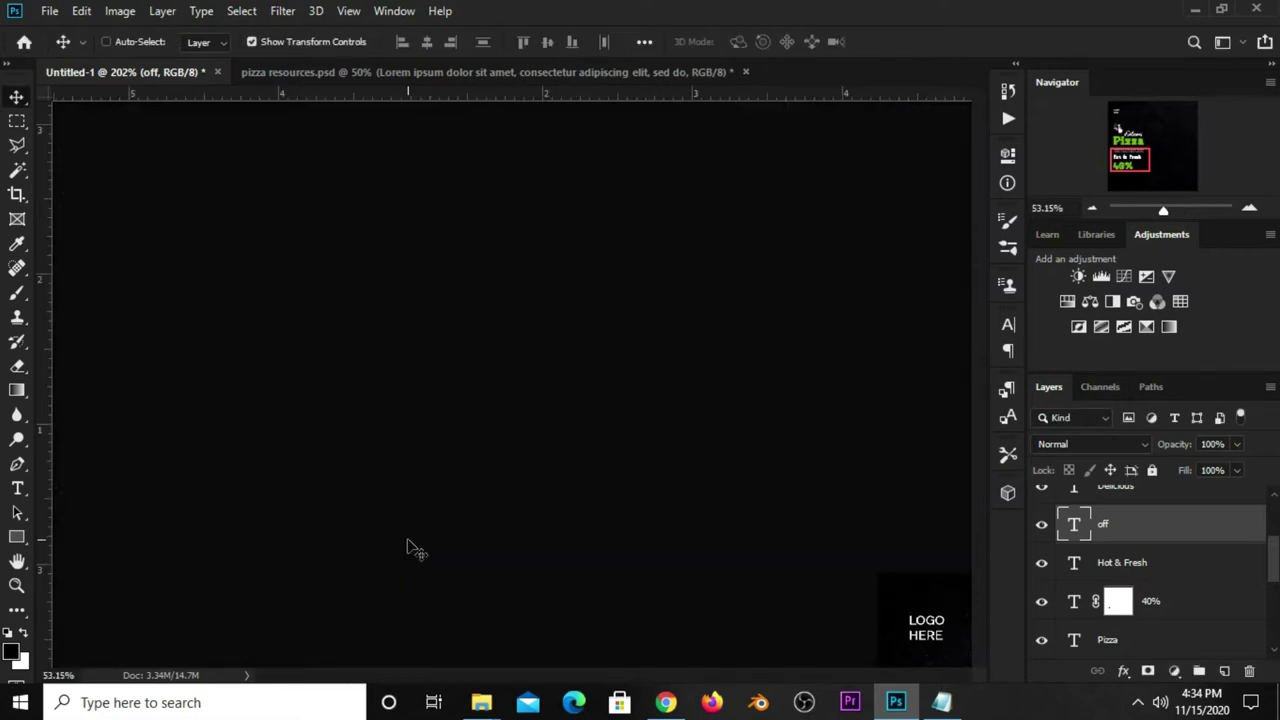
pyautogui.hotkey('ctrl', '-')
pyautogui.hotkey('ctrl', '-')
pyautogui.click(248, 512)
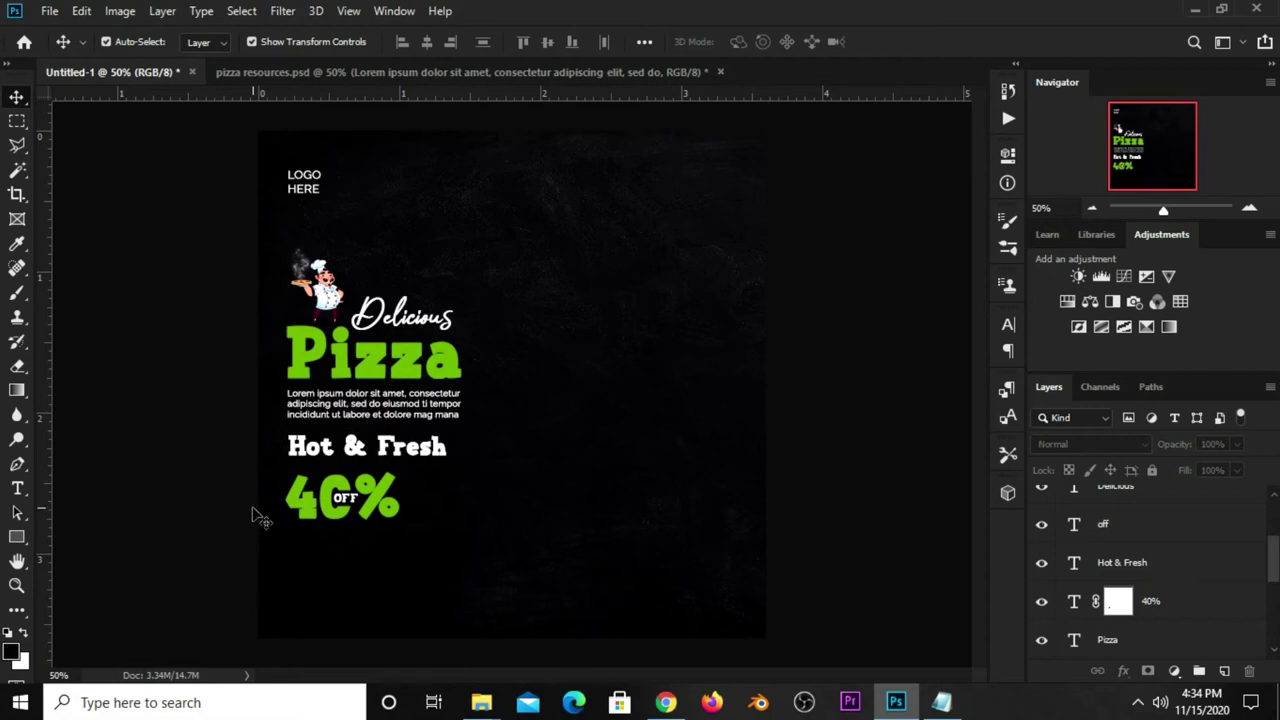
pyautogui.click(1171, 579)
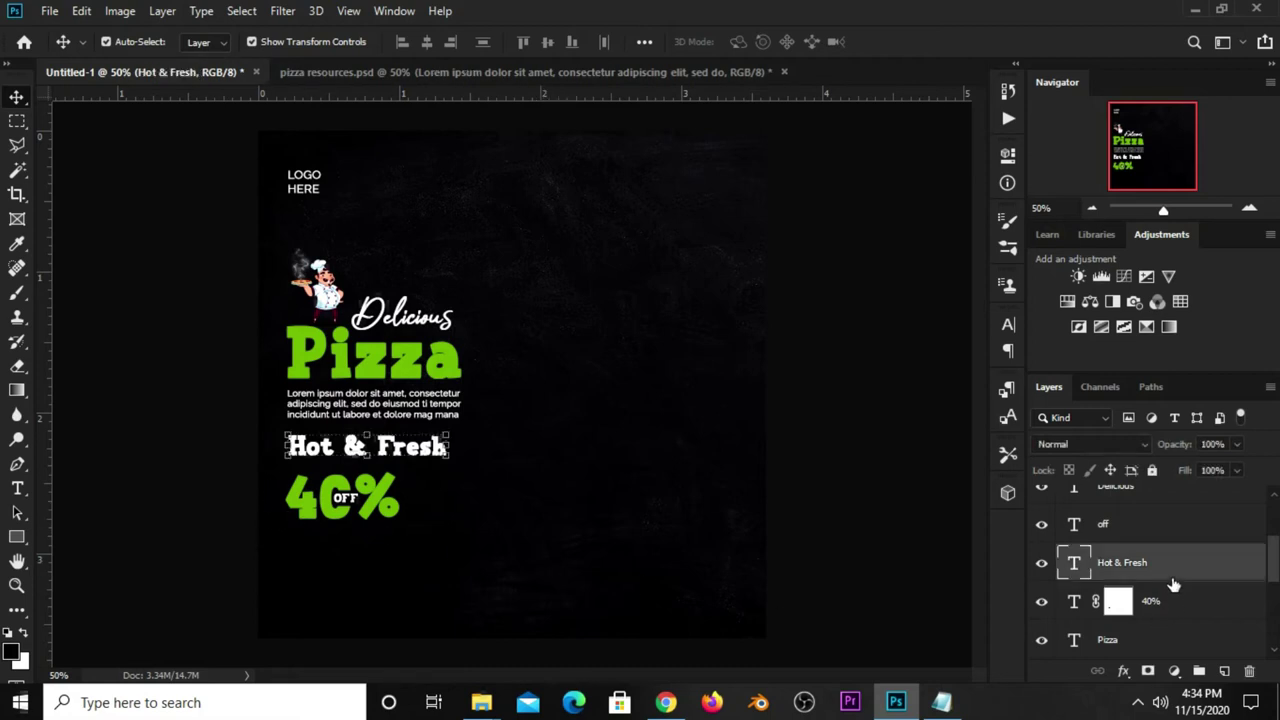
pyautogui.click(1153, 603)
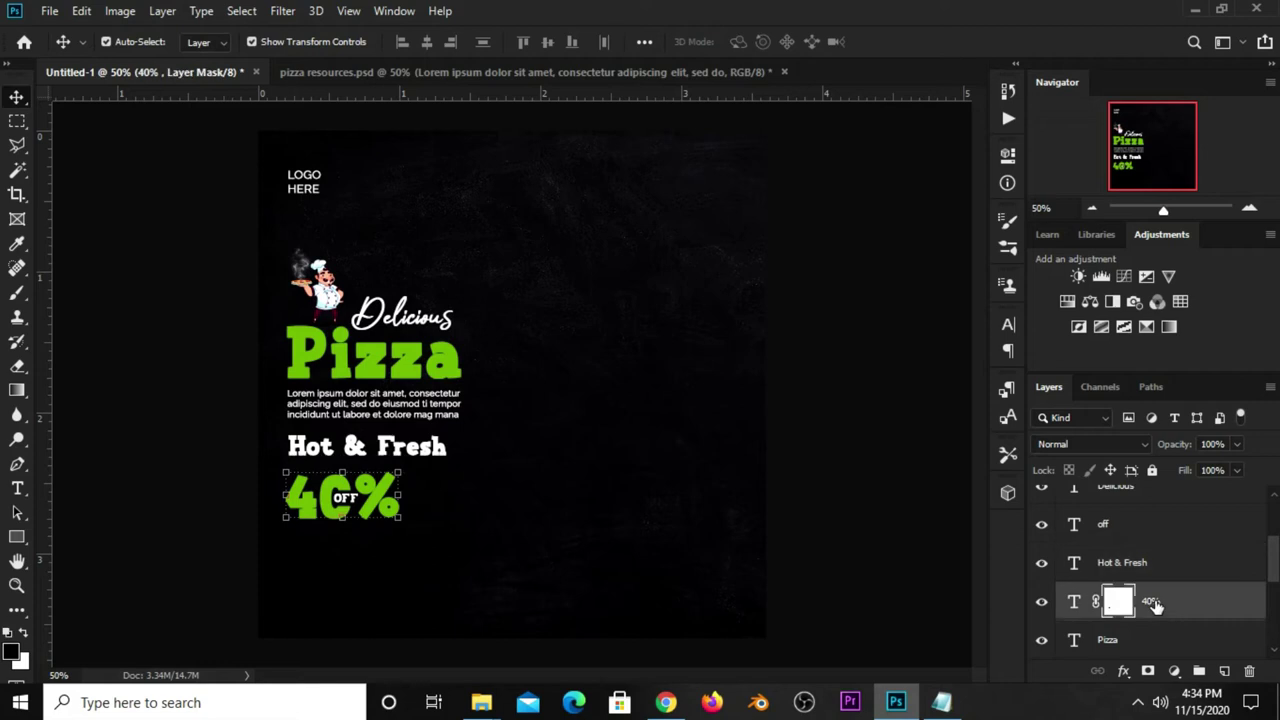
pyautogui.keyDown('ctrl'); pyautogui.click(1143, 541); pyautogui.keyUp('ctrl')
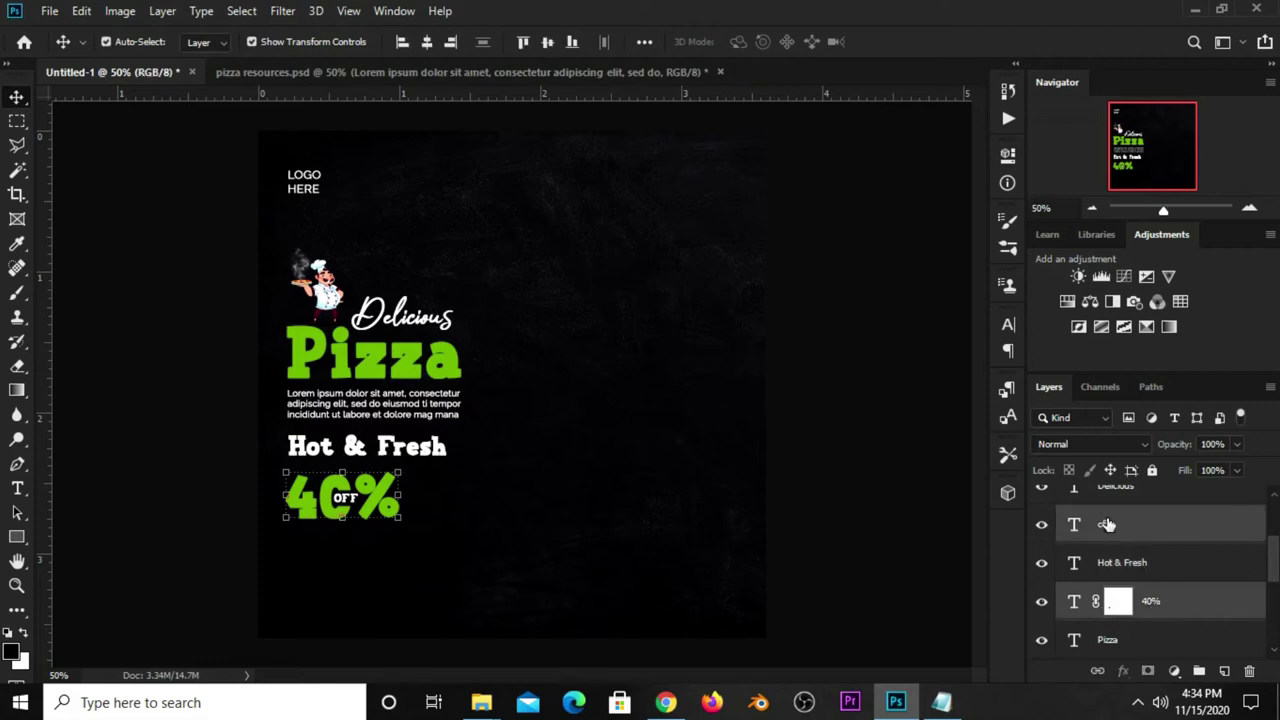
pyautogui.hotkey('ctrl', 'g')
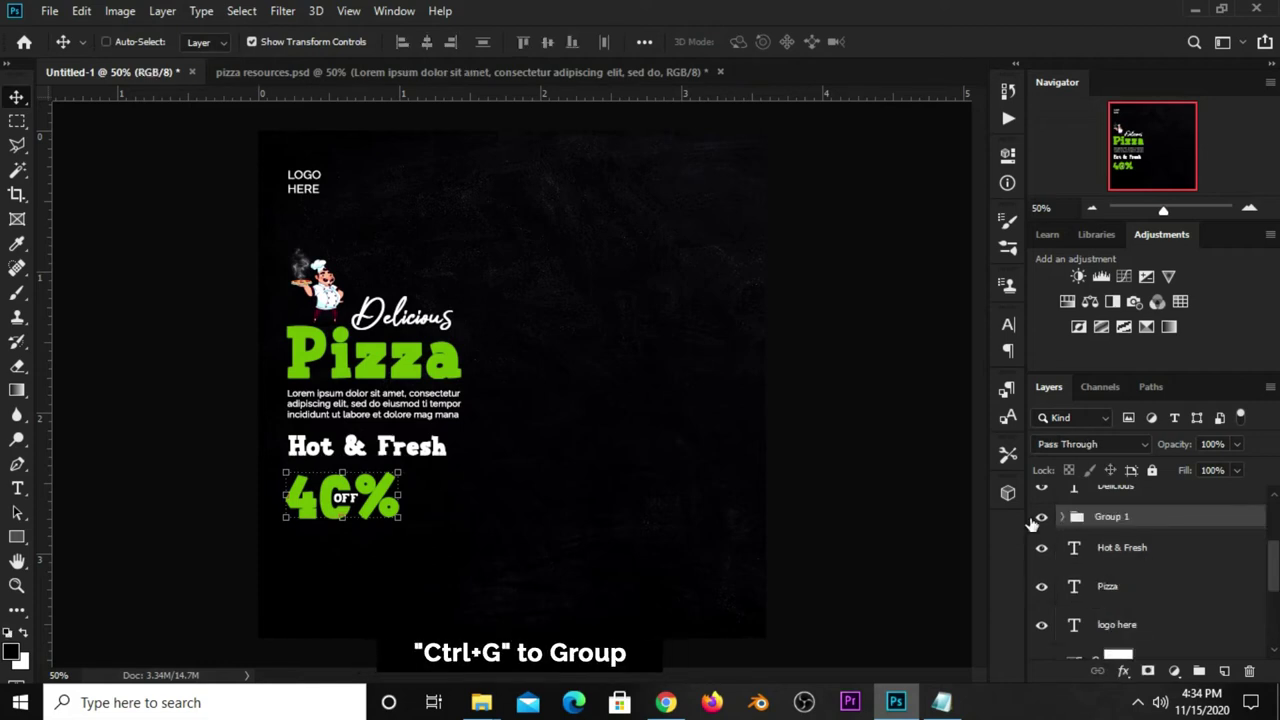
pyautogui.click(1042, 517)
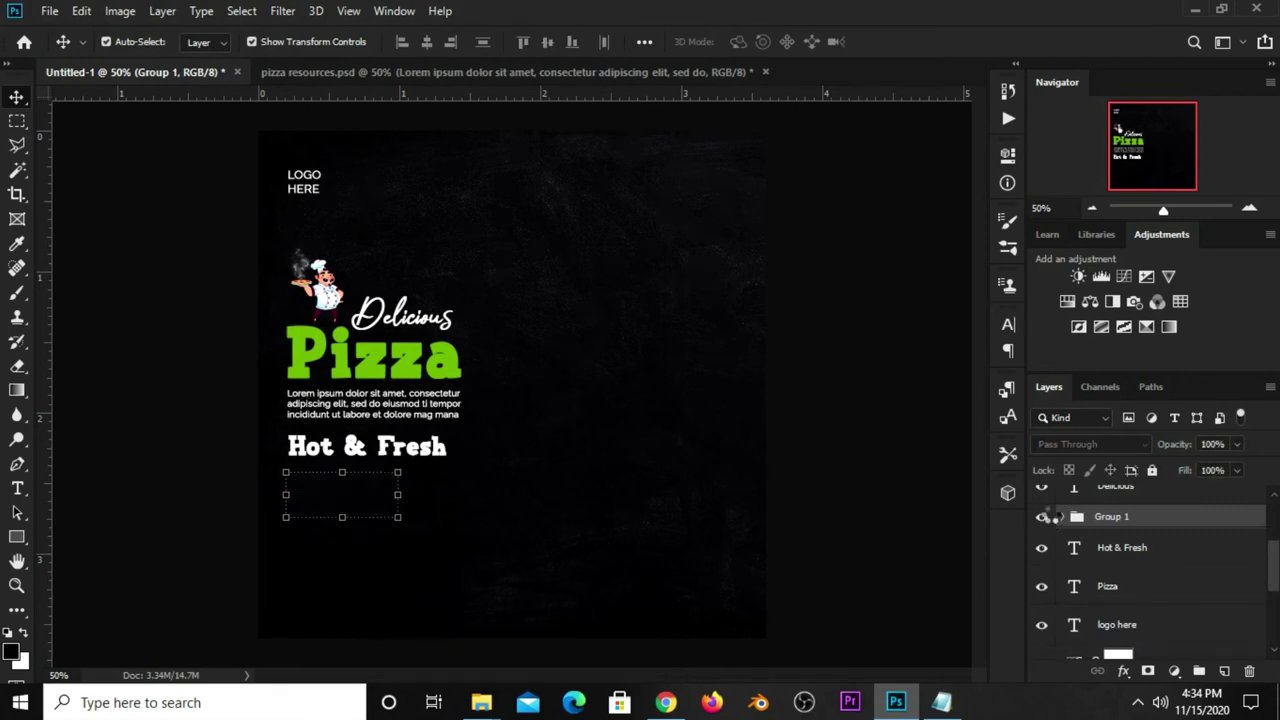
pyautogui.click(1042, 517)
# - Scale the 40% OFF group up to about 109%
pyautogui.hotkey('ctrl', 't')
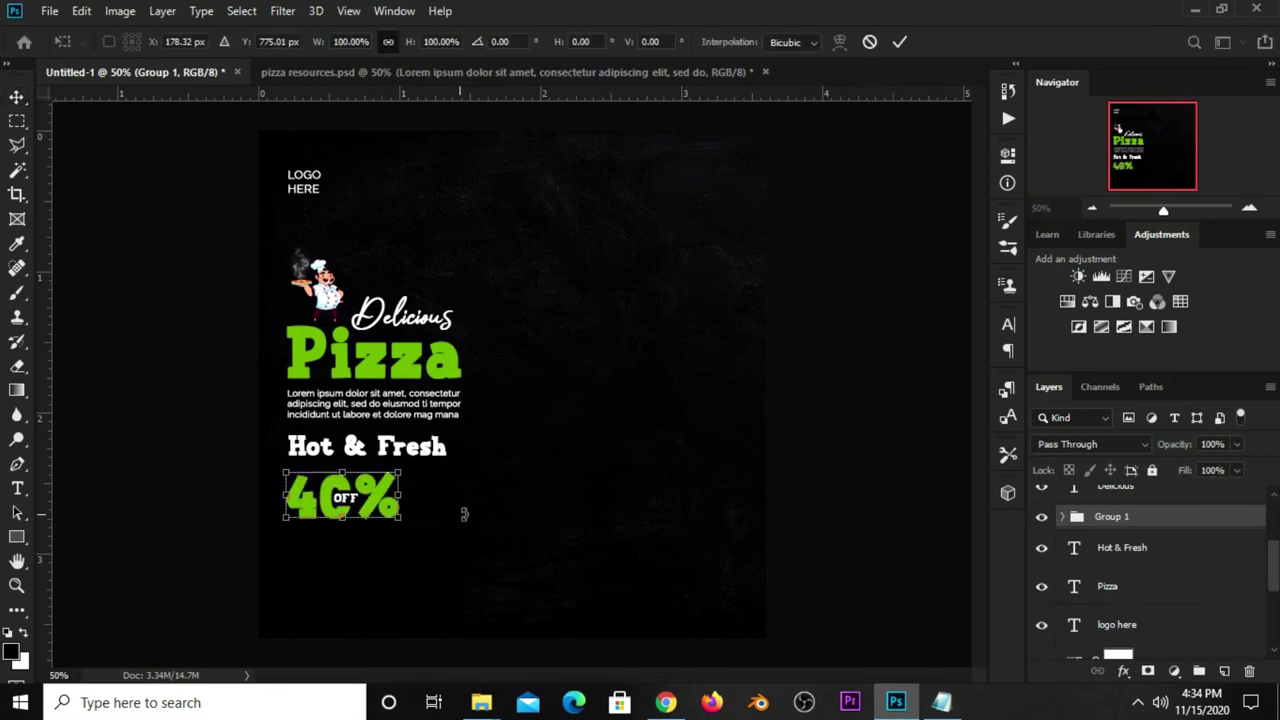
pyautogui.moveTo(392, 528); pyautogui.dragTo(408, 522)
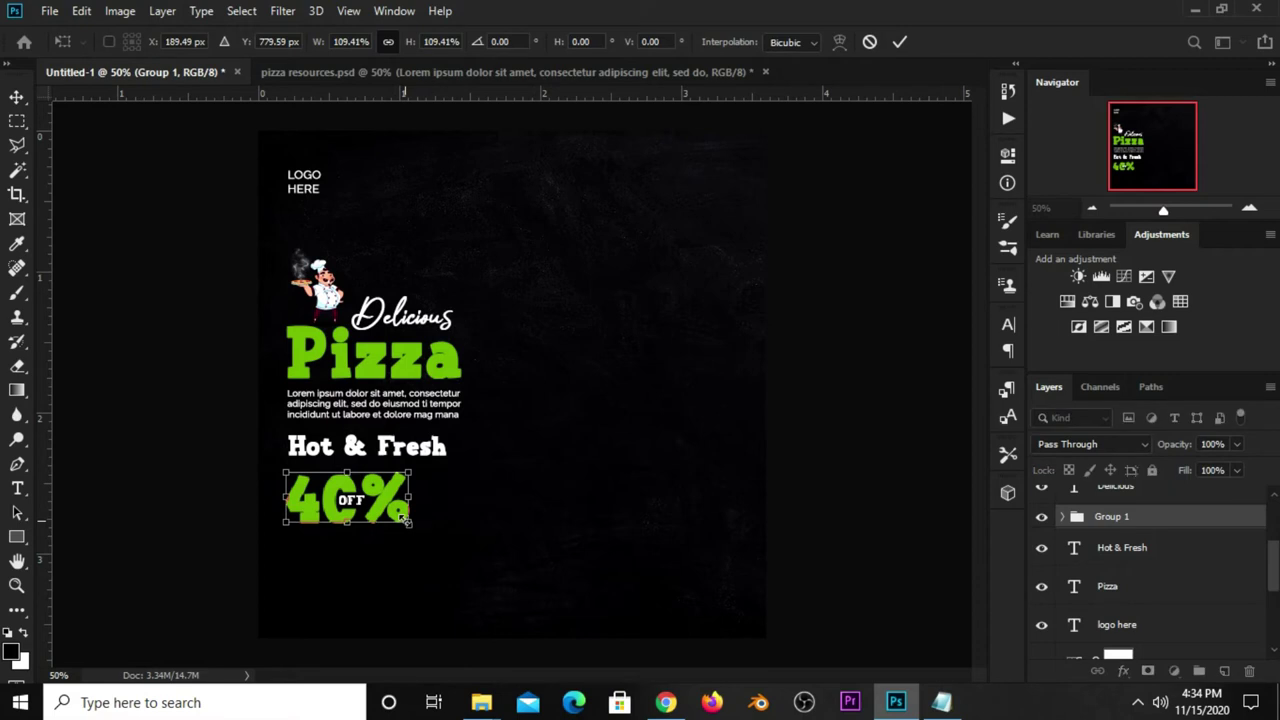
pyautogui.press('Return')
pyautogui.click(520, 346)
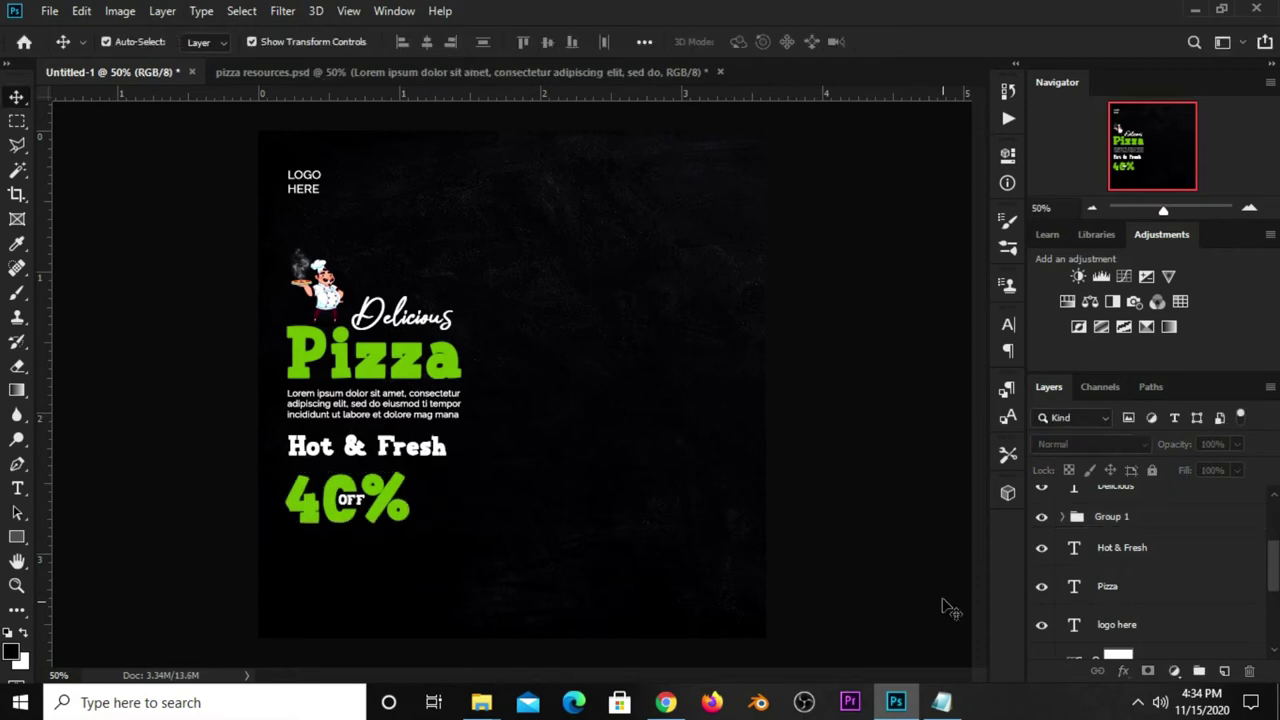
# - Copy the words 'order now' from the pizza post notes
pyautogui.click(947, 707)
pyautogui.moveTo(733, 482); pyautogui.dragTo(672, 482)
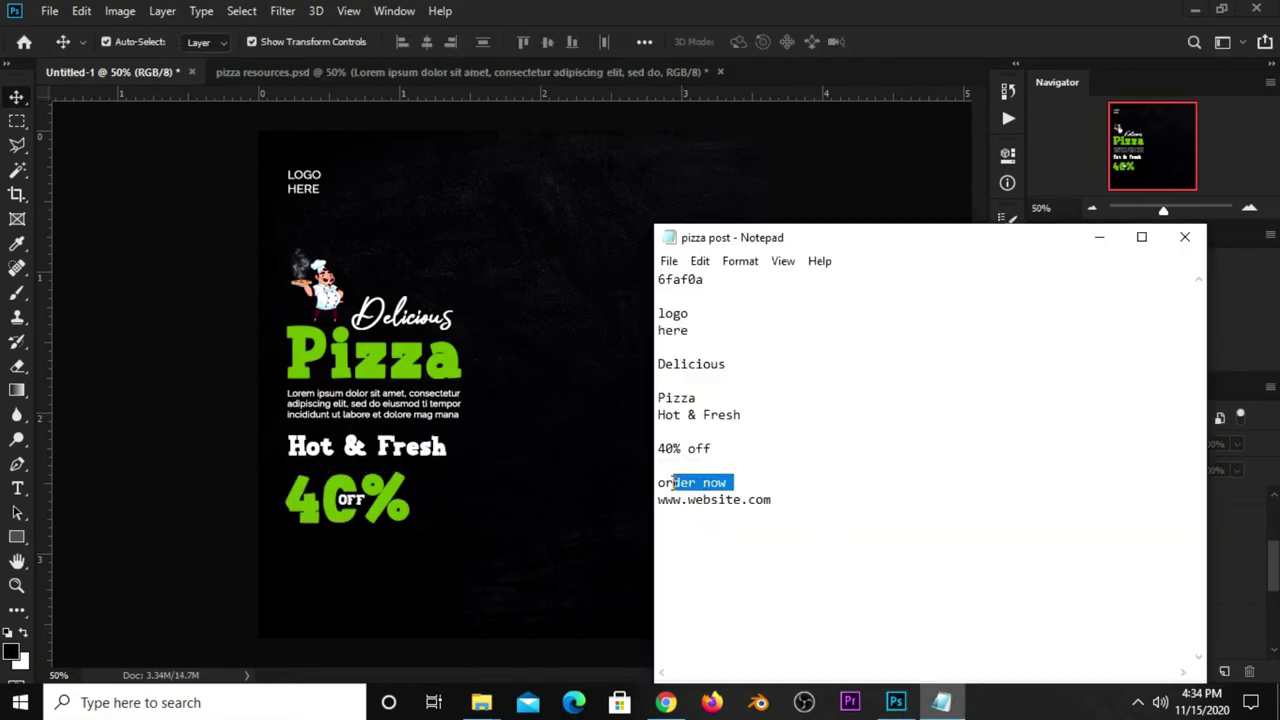
pyautogui.rightClick(659, 482)
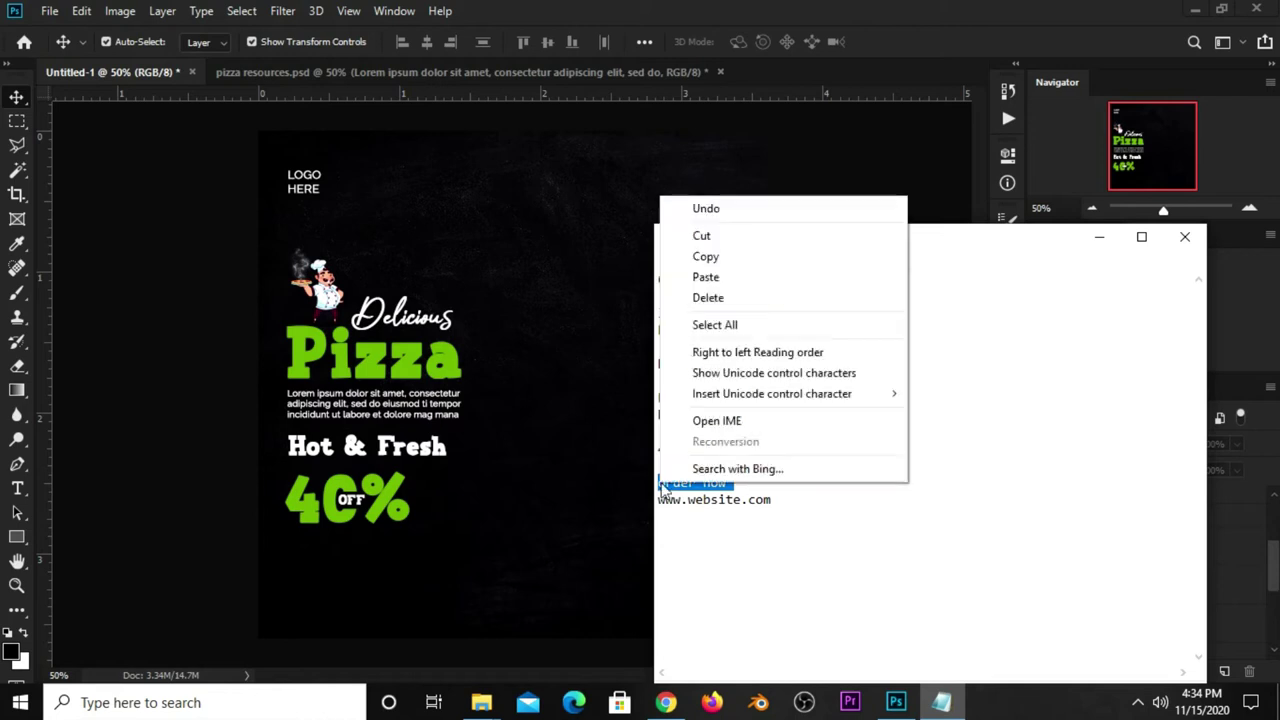
pyautogui.click(733, 262)
pyautogui.click(909, 46)
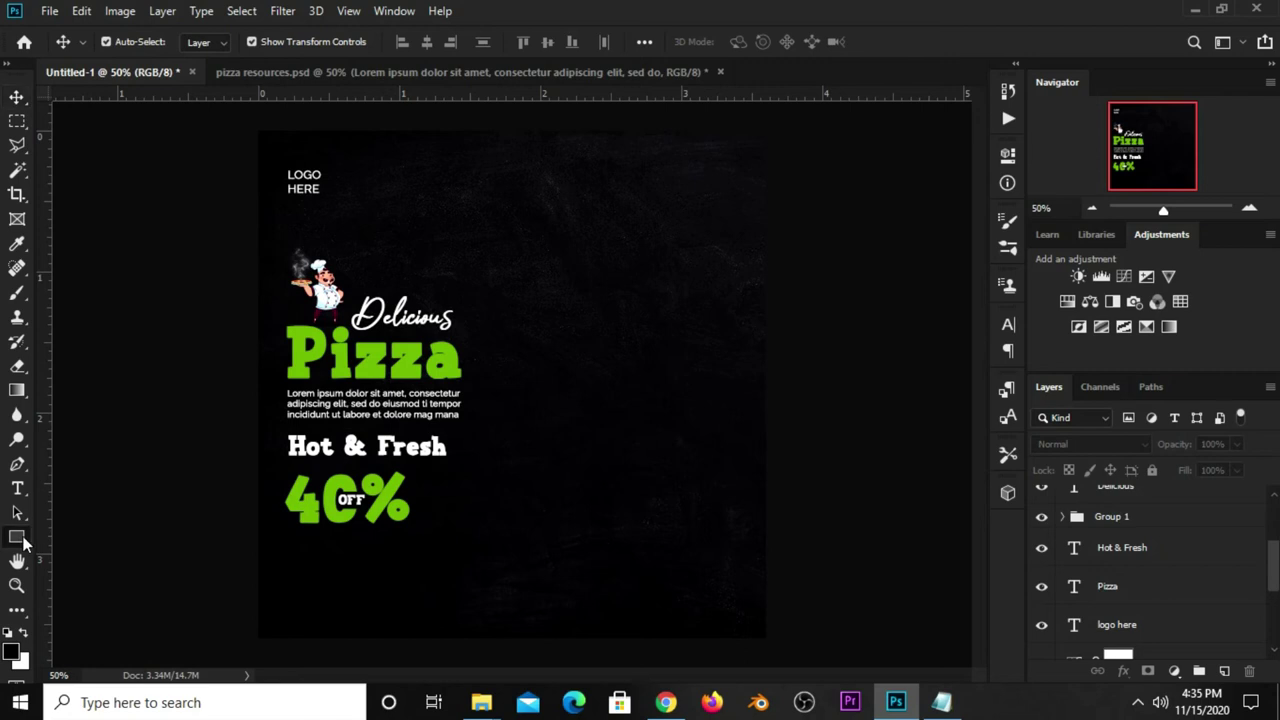
# - Draw a white-filled rectangle below the 40% OFF text
pyautogui.moveTo(24, 541); pyautogui.dragTo(60, 541)
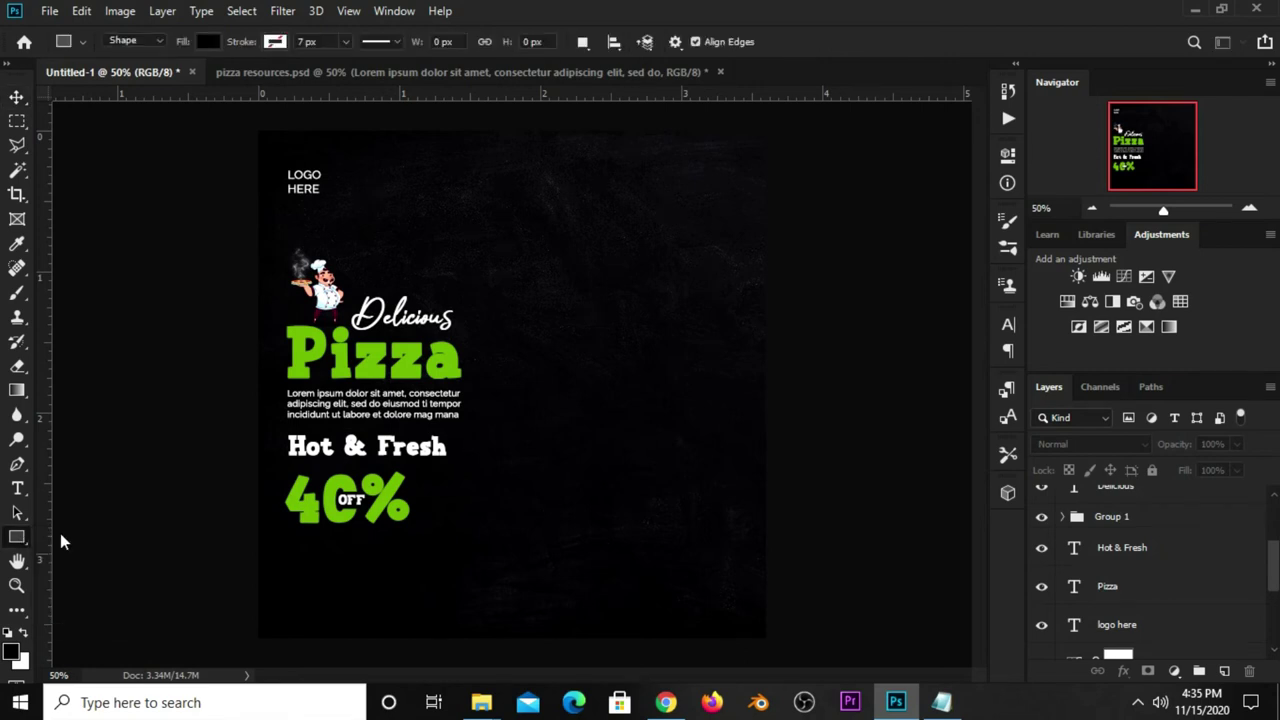
pyautogui.click(206, 42)
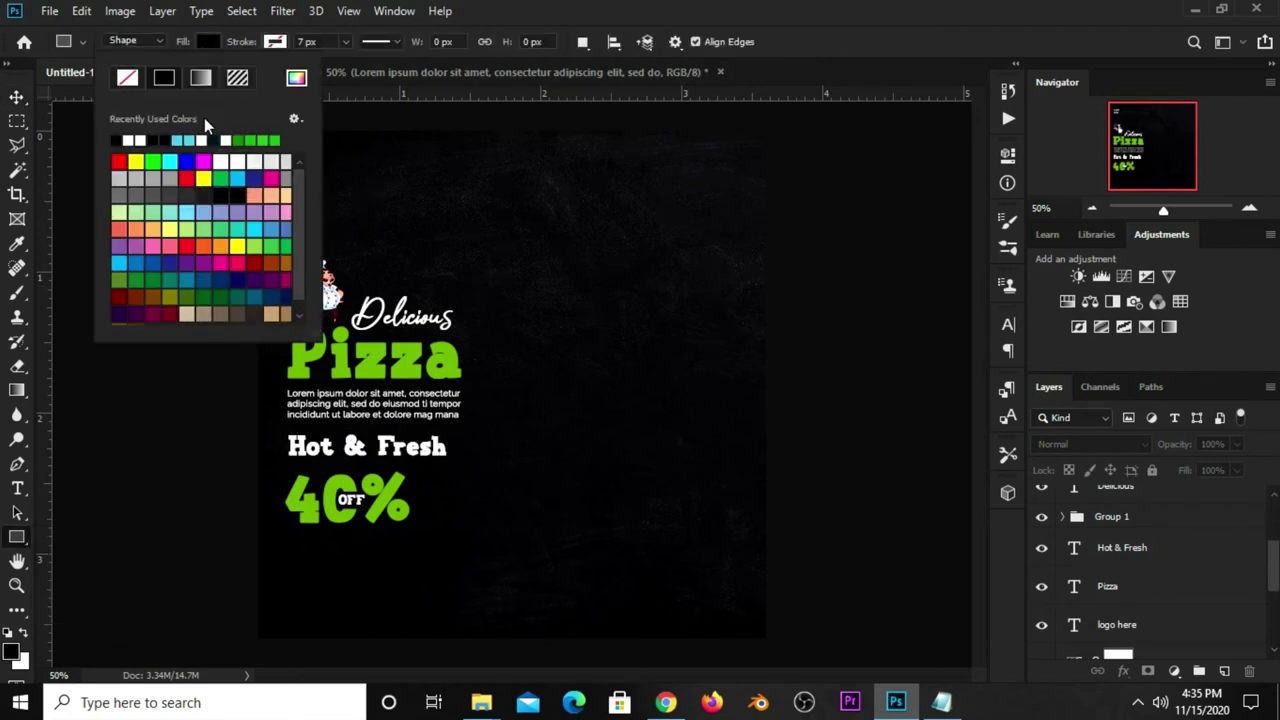
pyautogui.click(129, 140)
pyautogui.click(866, 33)
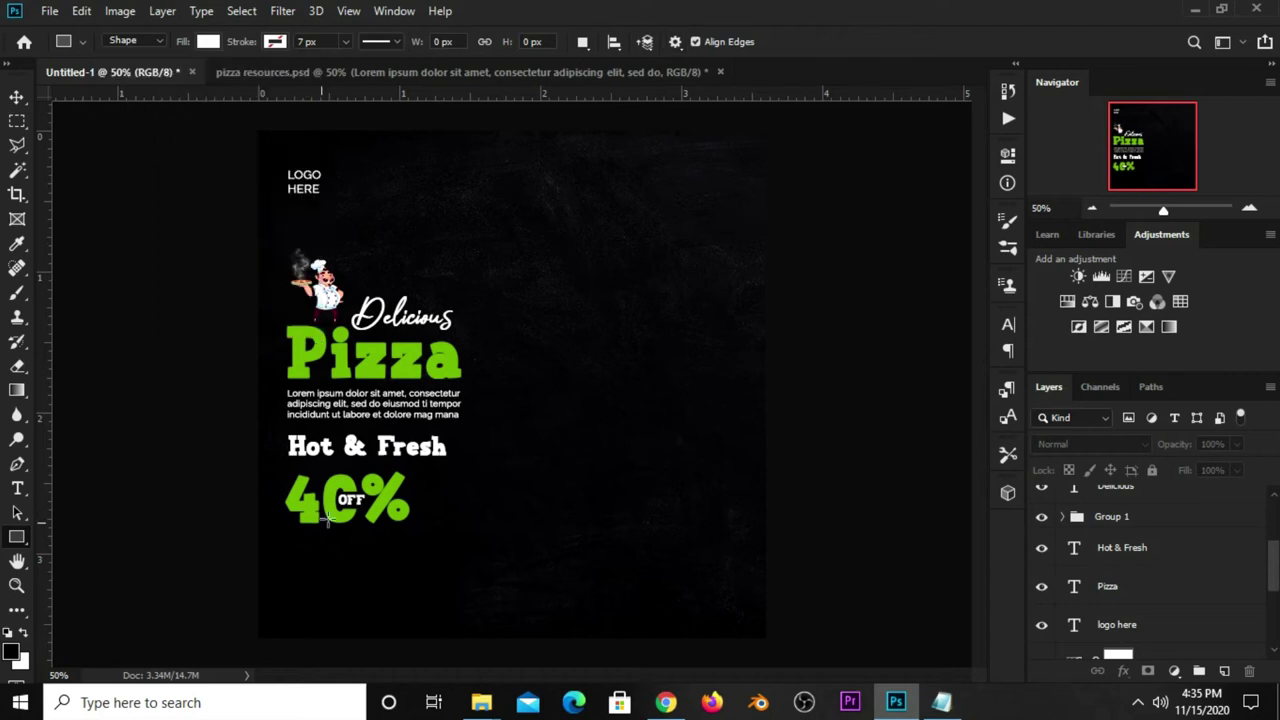
pyautogui.moveTo(297, 571); pyautogui.dragTo(411, 593)
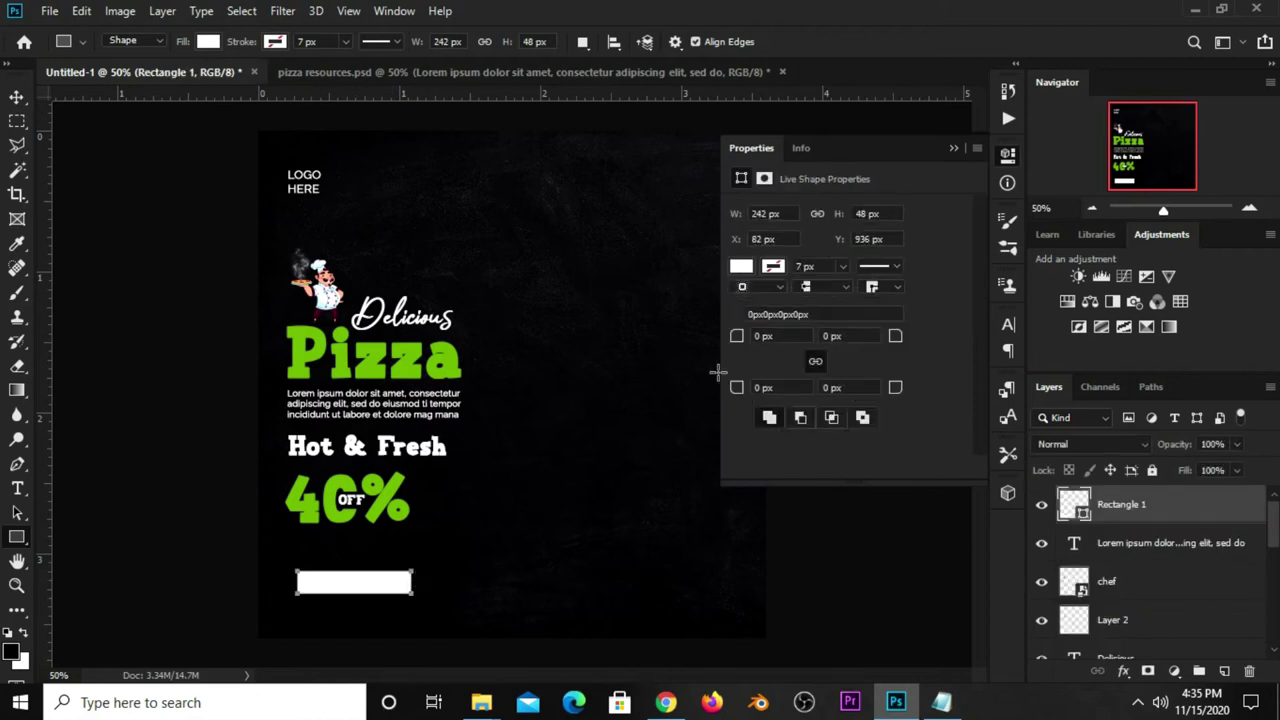
# - Round the rectangle's corners to 24 px and nudge it slightly left
pyautogui.moveTo(900, 337); pyautogui.dragTo(932, 340)
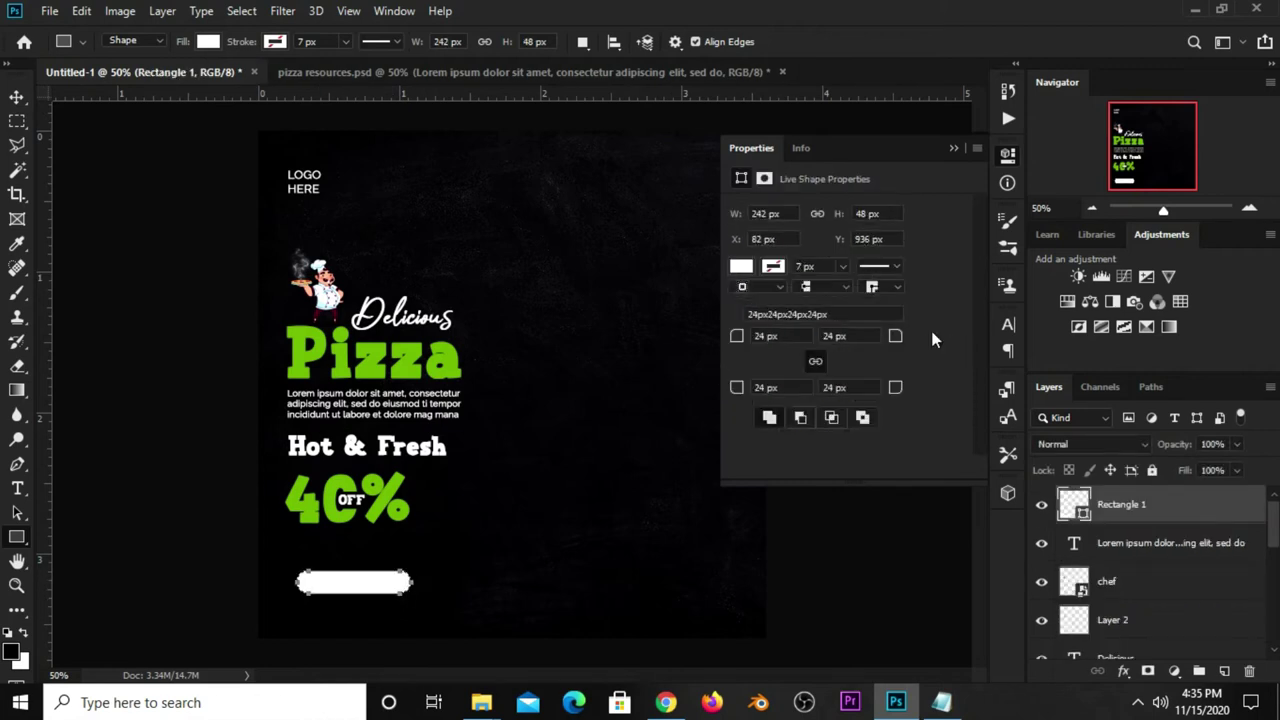
pyautogui.click(953, 149)
pyautogui.press('v')
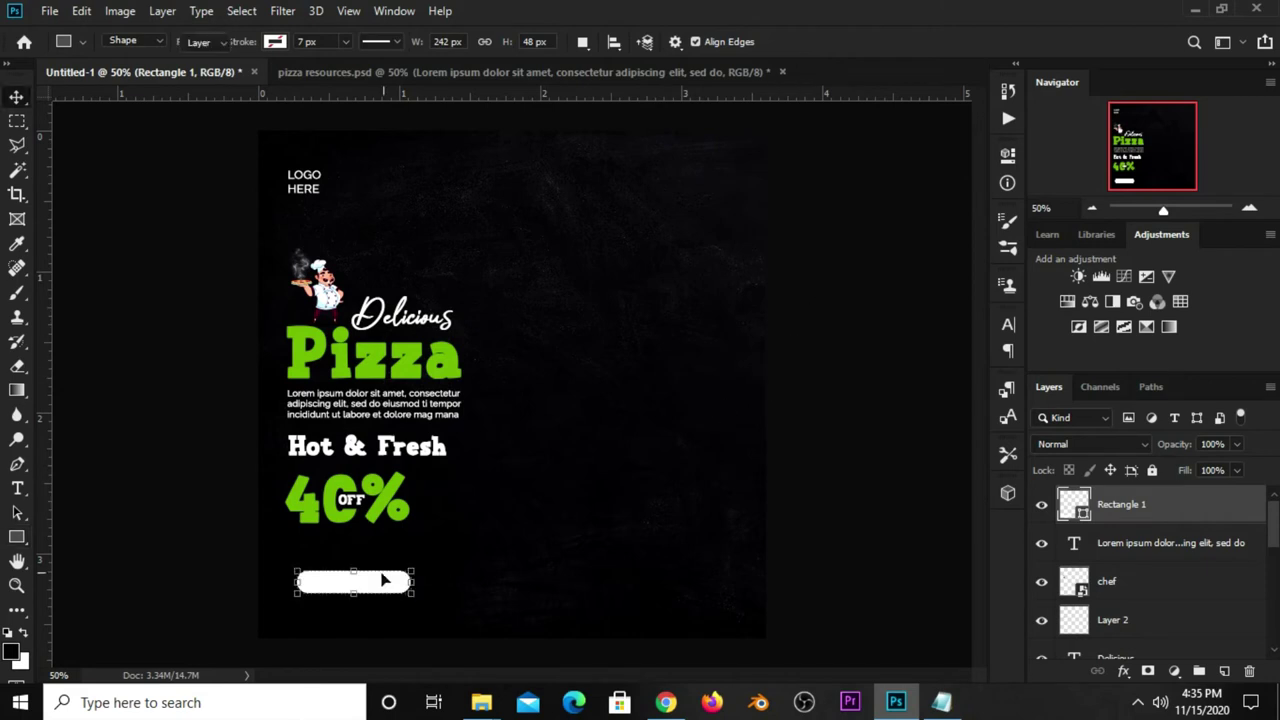
pyautogui.moveTo(386, 594); pyautogui.dragTo(373, 588)
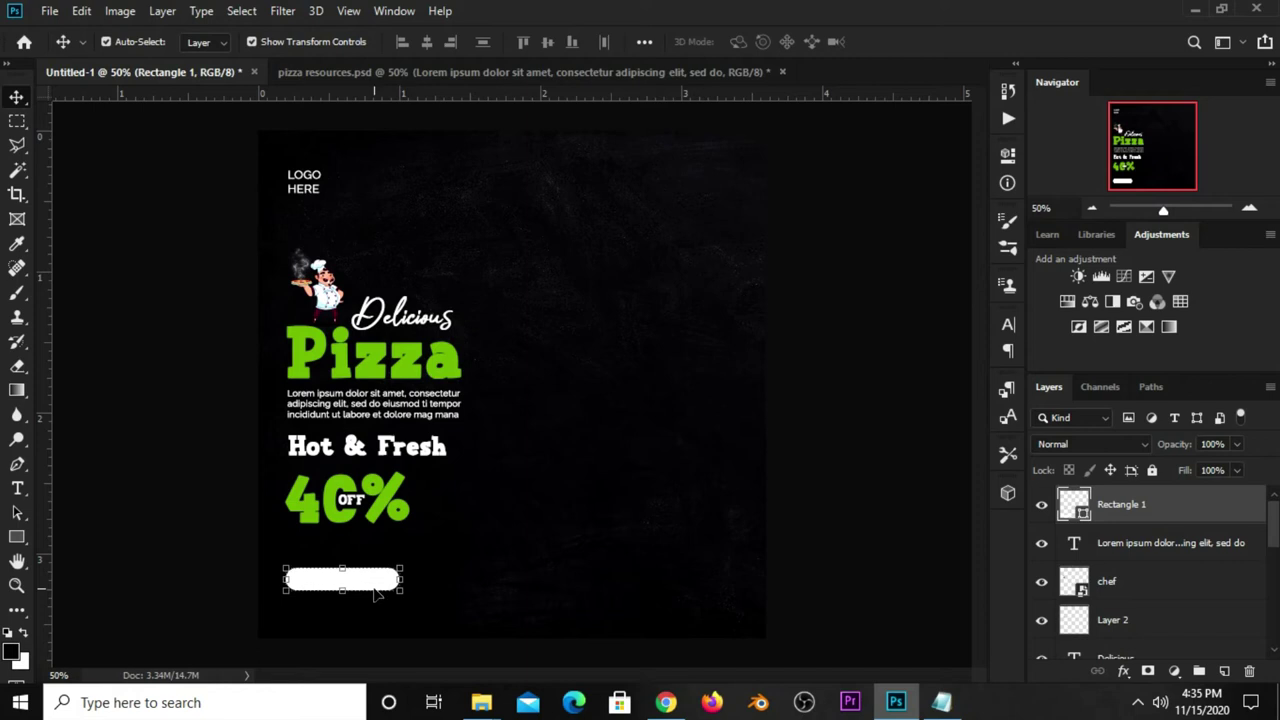
pyautogui.click(847, 518)
# - Copy 'order now' from the notes once more for the button label
pyautogui.click(941, 702)
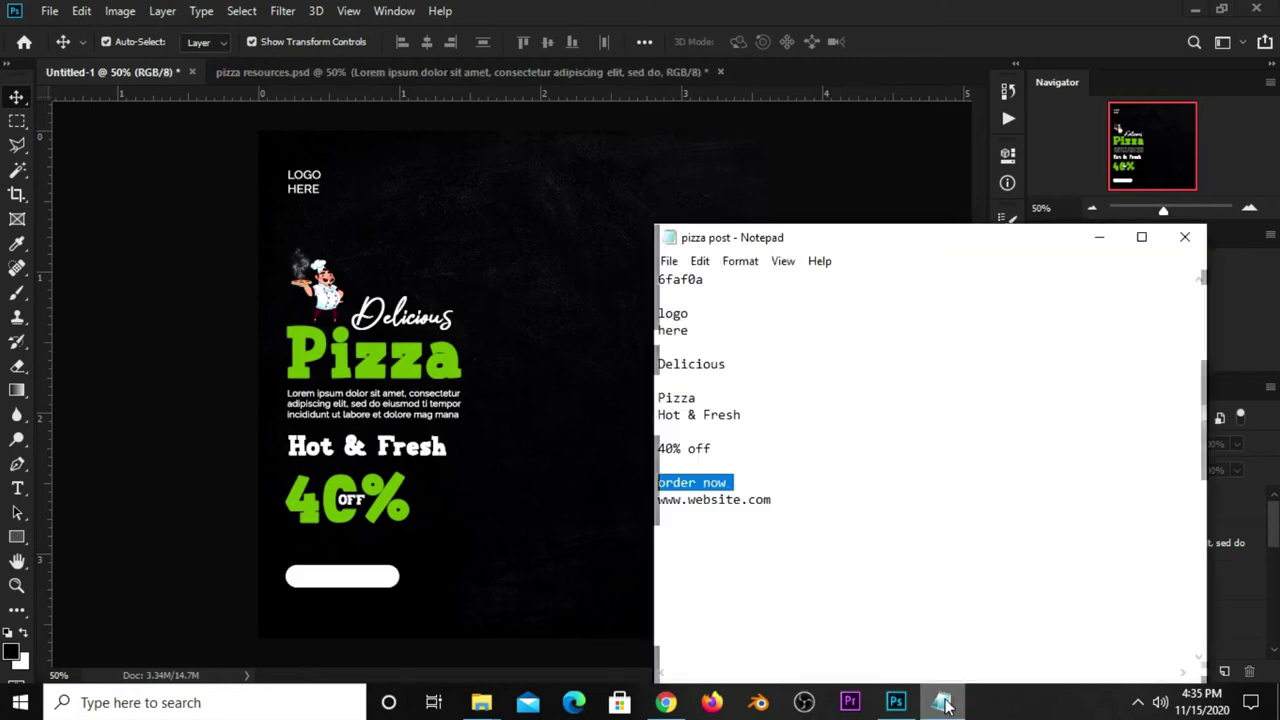
pyautogui.rightClick(720, 483)
pyautogui.click(790, 254)
pyautogui.click(891, 57)
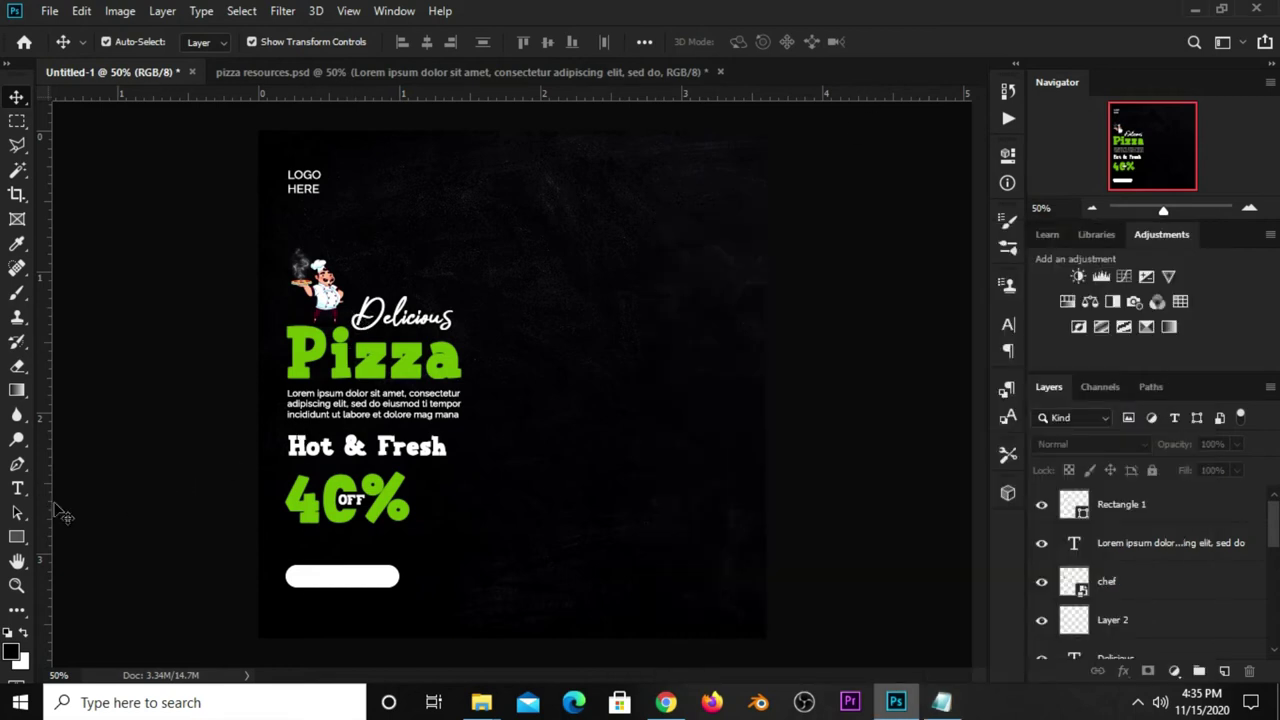
pyautogui.click(18, 490)
# - Paste 'order now' as a new horizontal text layer beside the button
pyautogui.click(65, 485)
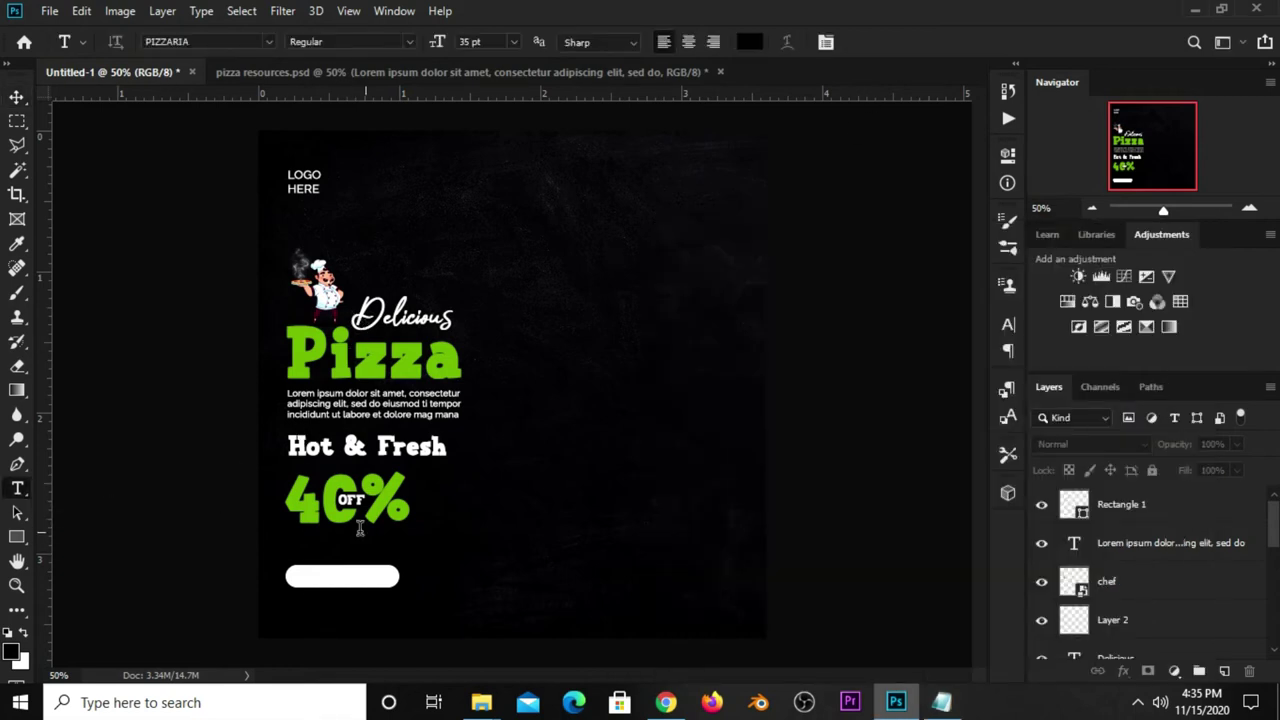
pyautogui.click(457, 567)
pyautogui.hotkey('ctrl', 'v')
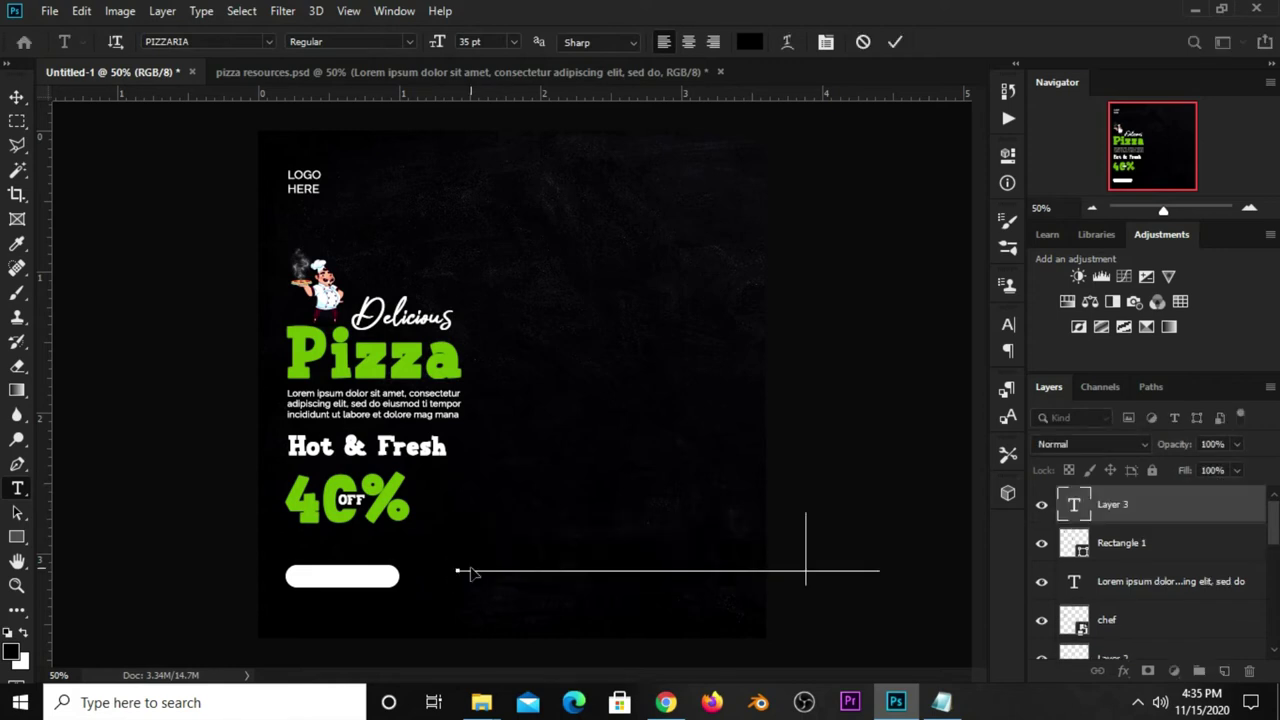
pyautogui.click(897, 41)
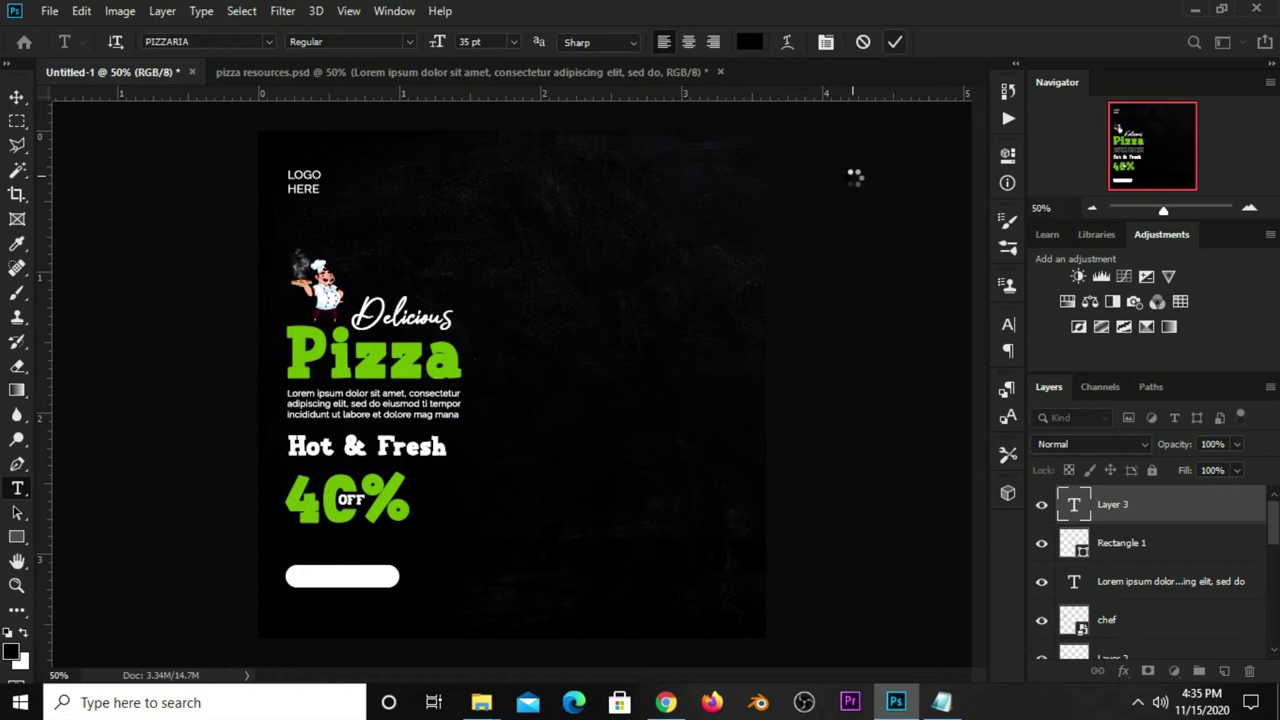
pyautogui.press('v')
# - Set the text to Raleway Bold with All Caps enabled
pyautogui.click(1008, 325)
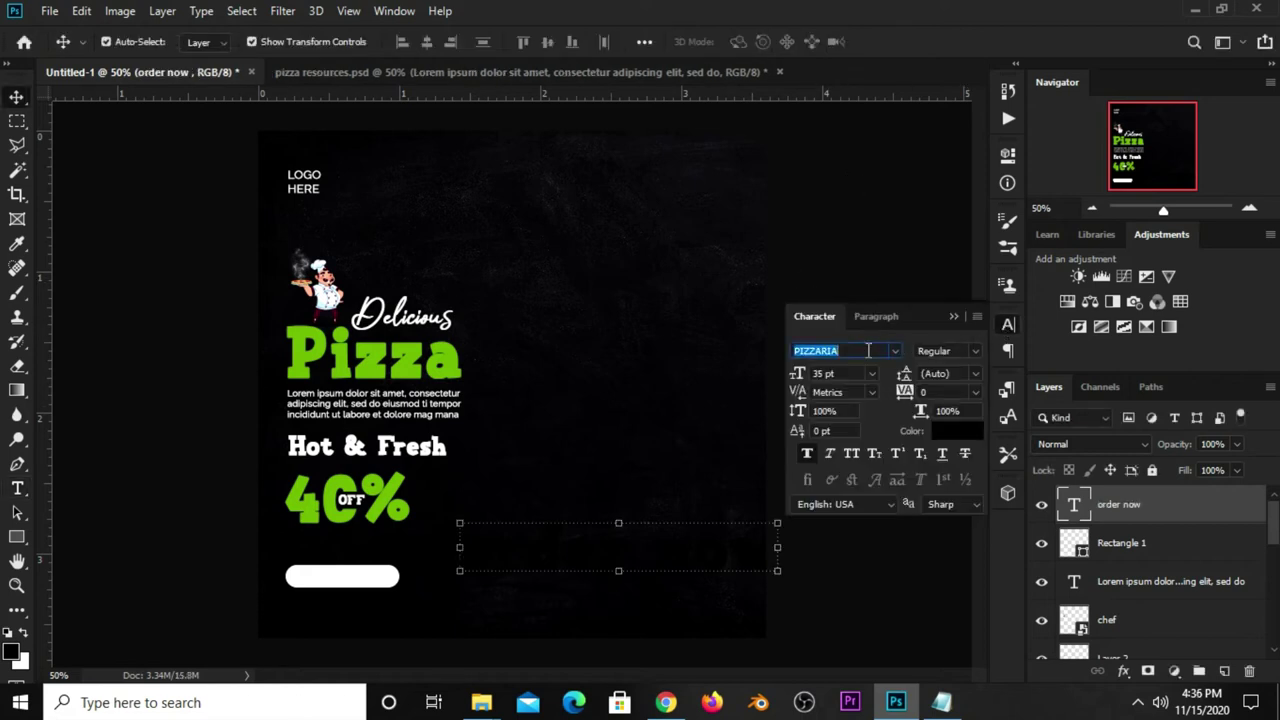
pyautogui.click(894, 350)
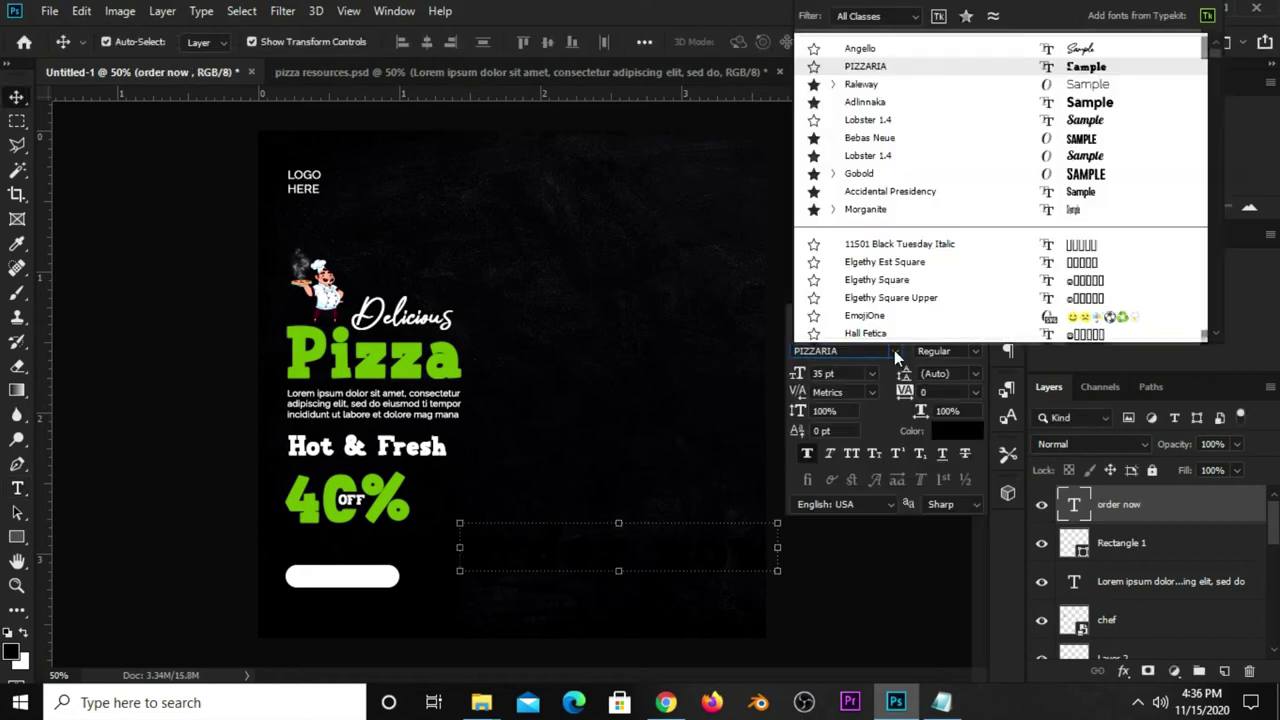
pyautogui.click(862, 86)
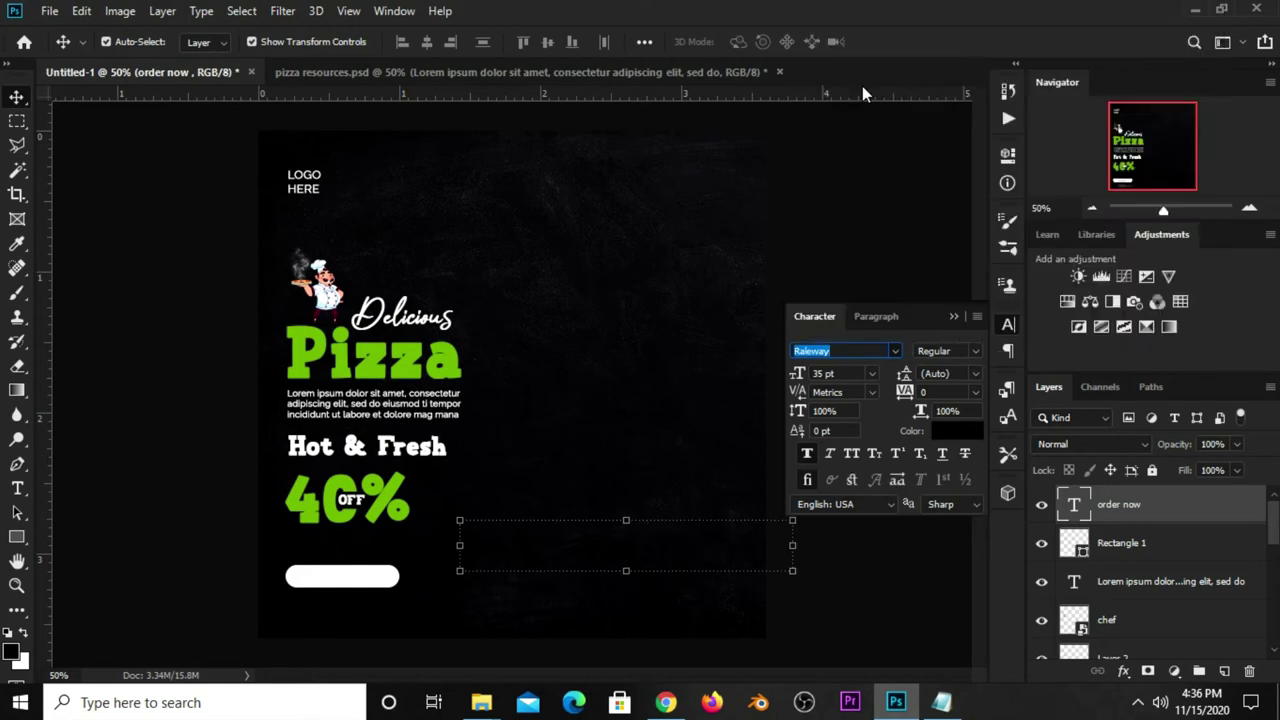
pyautogui.click(853, 224)
pyautogui.click(850, 454)
pyautogui.click(976, 351)
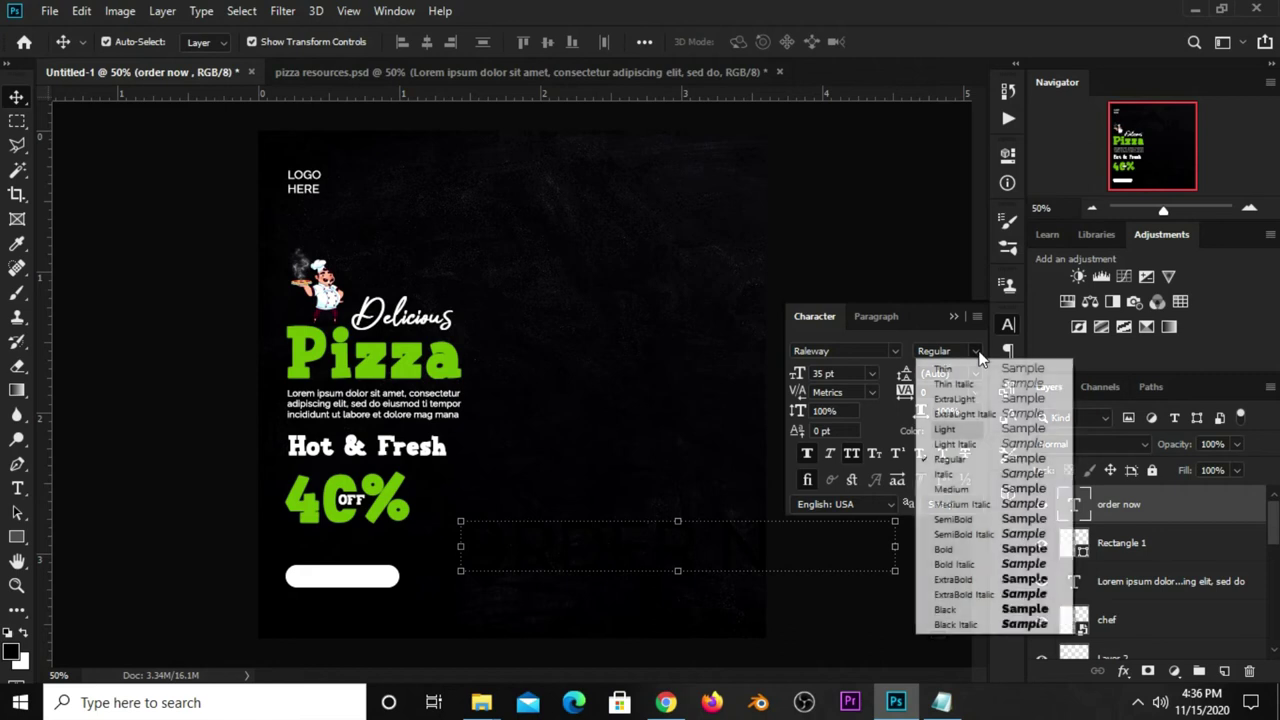
pyautogui.click(951, 550)
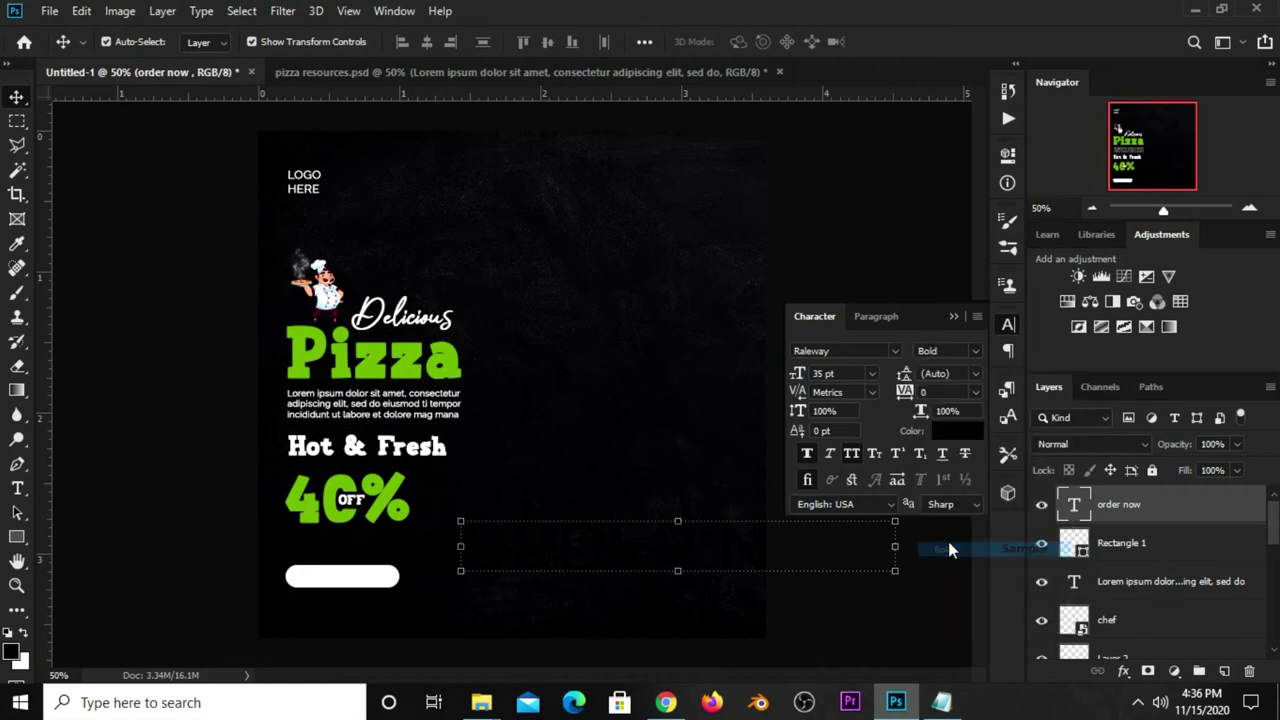
# - Shrink the ORDER NOW text to fit on the white button
pyautogui.click(907, 584)
pyautogui.moveTo(917, 589); pyautogui.dragTo(658, 534)
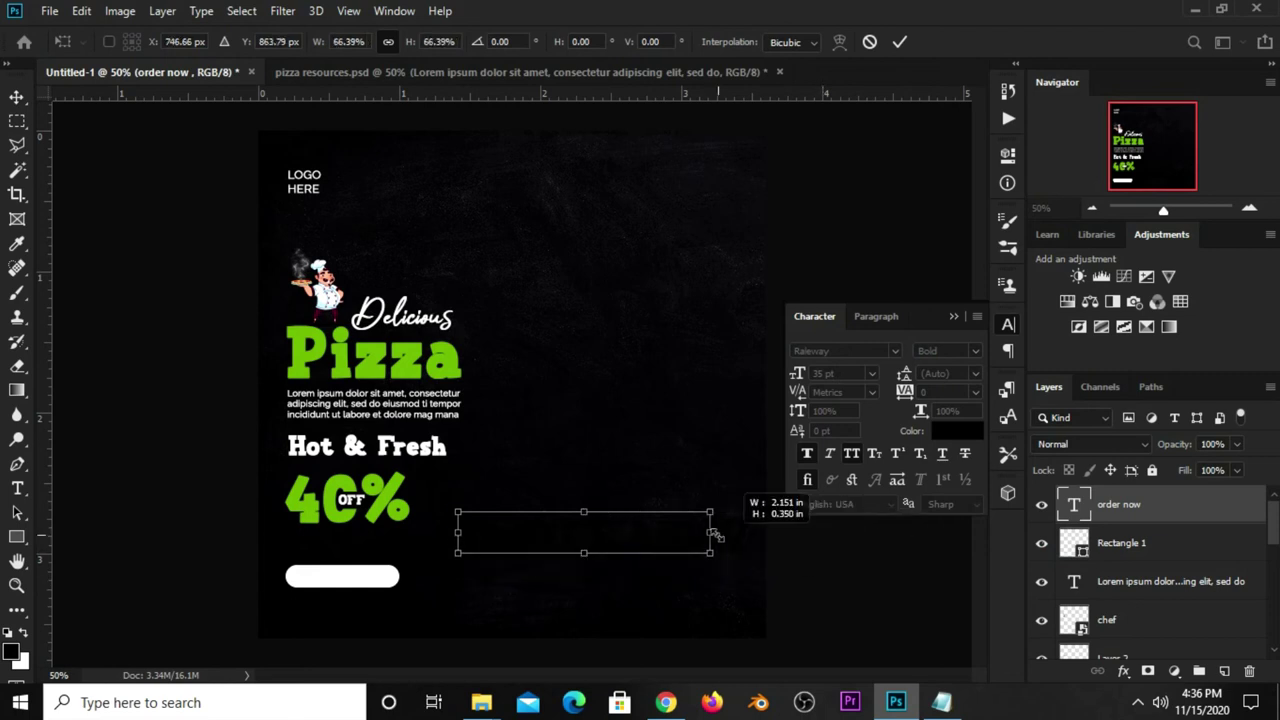
pyautogui.moveTo(651, 528)
pyautogui.mouseDown()
pyautogui.moveTo(365, 582)
pyautogui.moveTo(393, 583)
pyautogui.mouseUp()
pyautogui.press('Return')
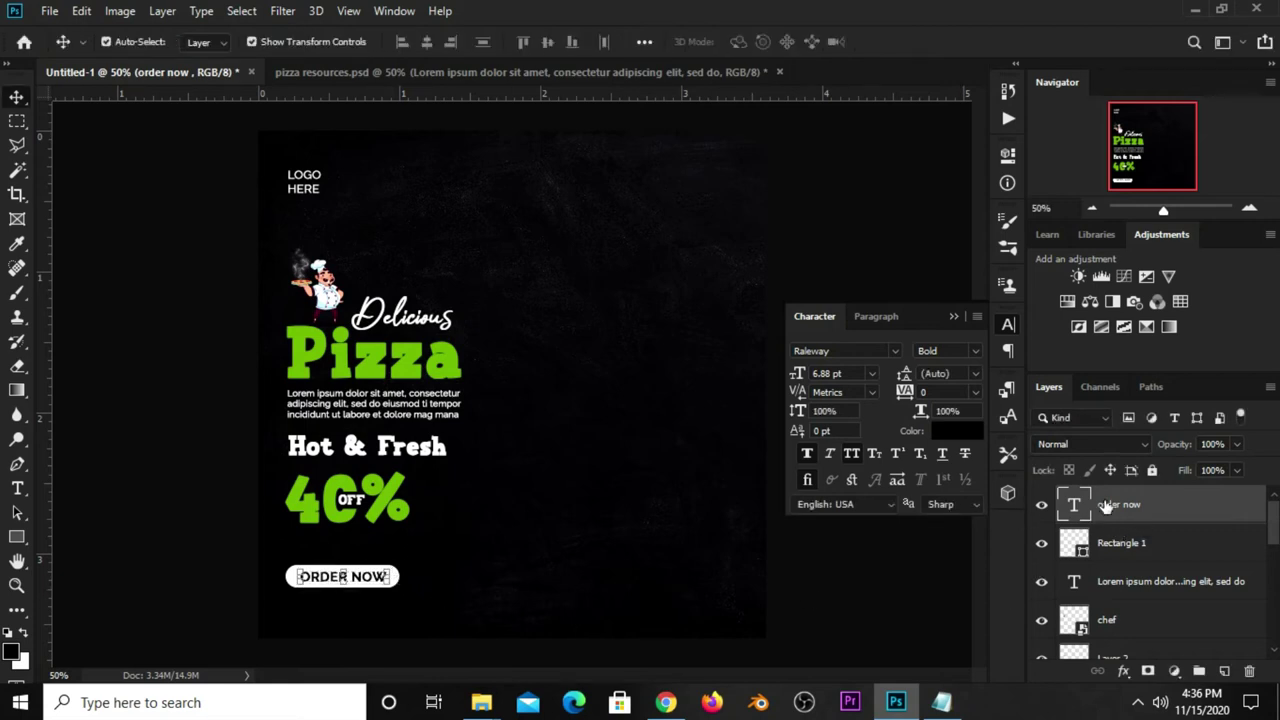
# - Centre ORDER NOW horizontally on the Rectangle 1 button
pyautogui.keyDown('shift'); pyautogui.click(1110, 543); pyautogui.keyUp('shift')
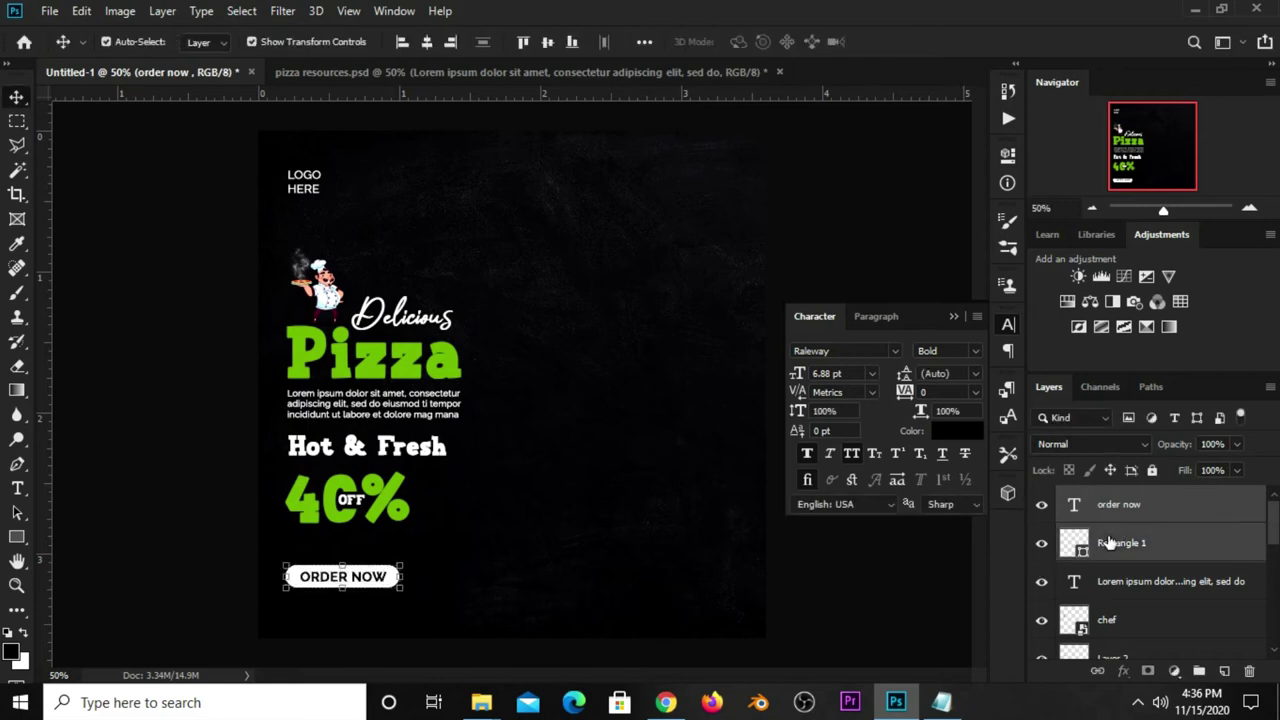
pyautogui.click(644, 41)
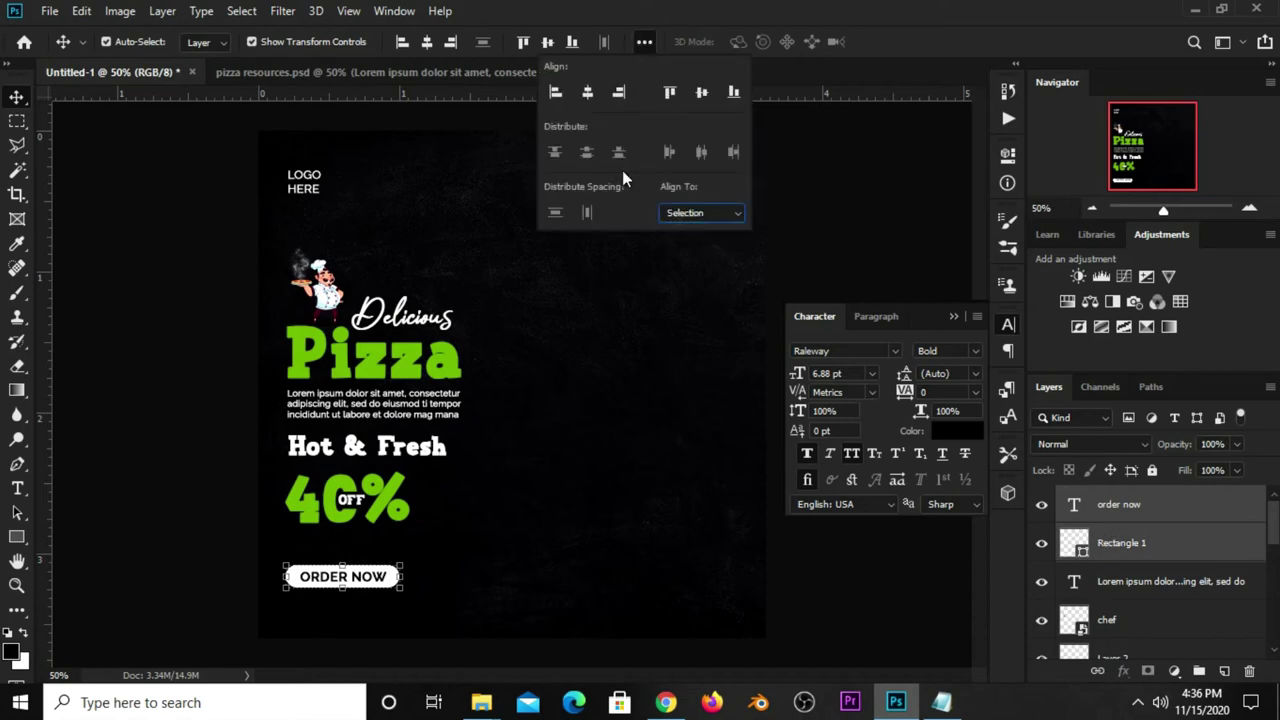
pyautogui.click(588, 92)
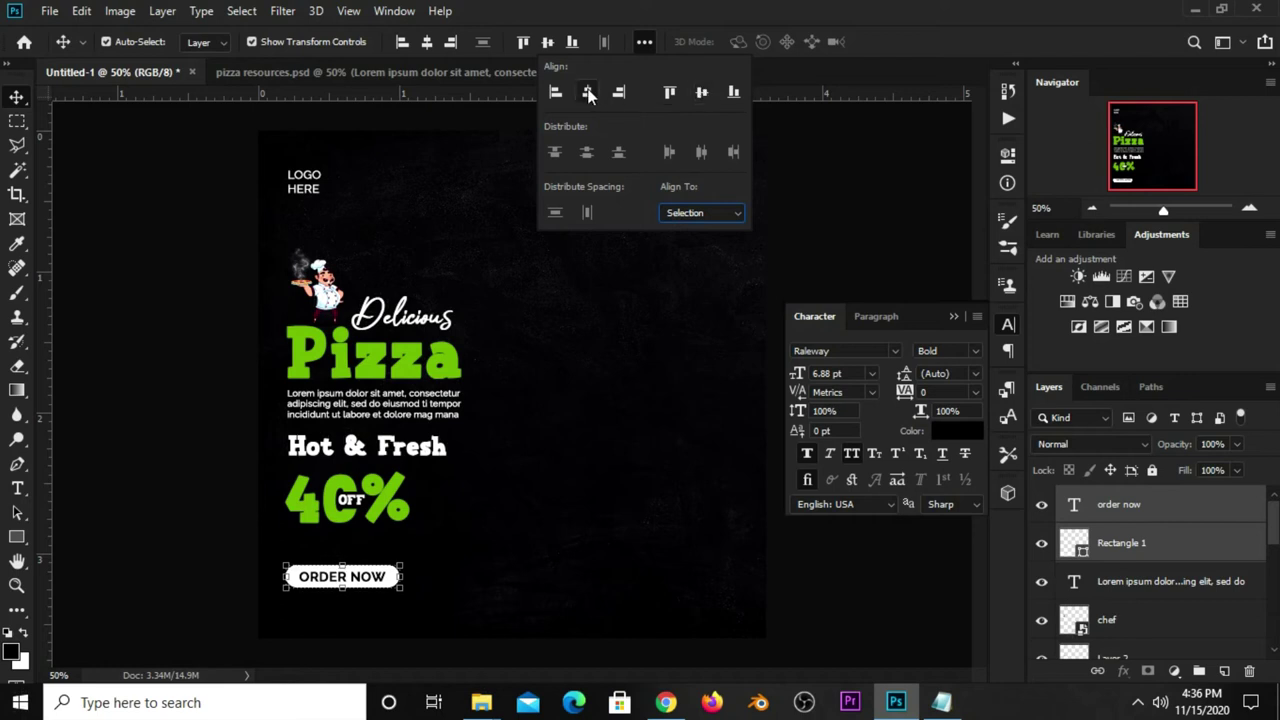
pyautogui.click(866, 210)
pyautogui.click(952, 318)
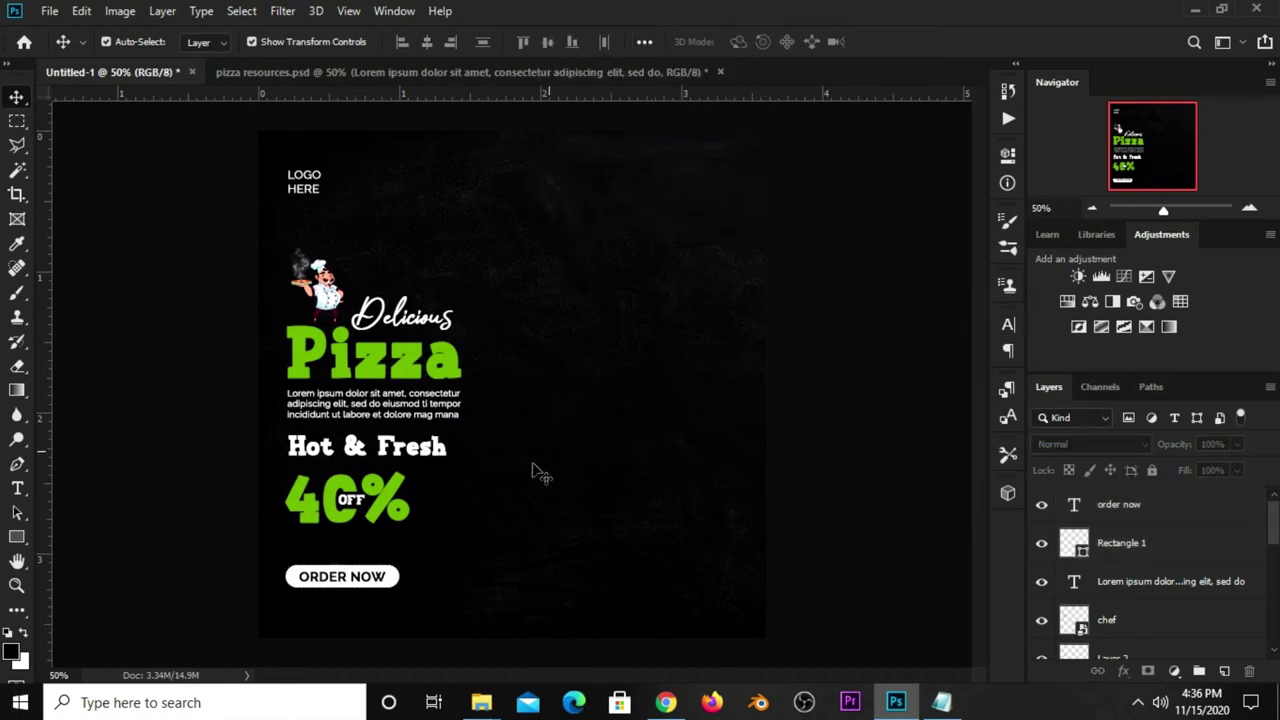
# - Duplicate the ORDER NOW text below the button and colour it #ffffff
pyautogui.click(378, 579)
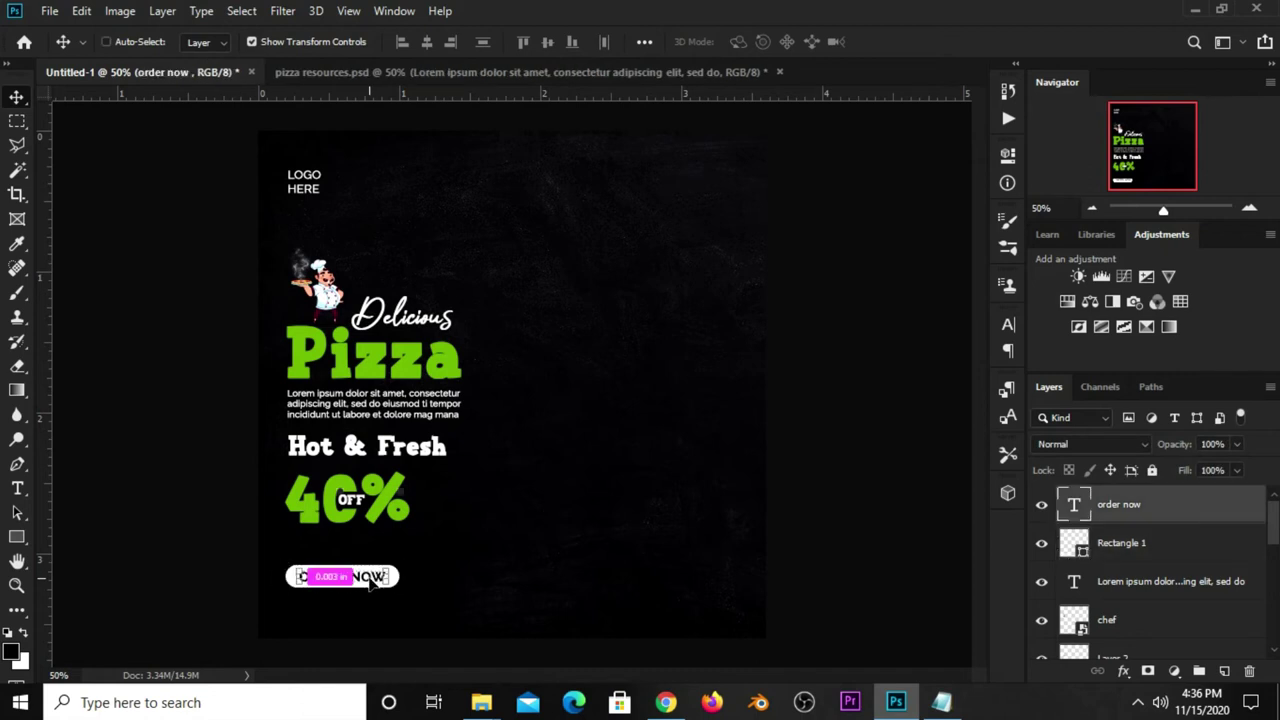
pyautogui.moveTo(365, 580)
pyautogui.mouseDown()
pyautogui.moveTo(415, 588)
pyautogui.moveTo(368, 614)
pyautogui.mouseUp()
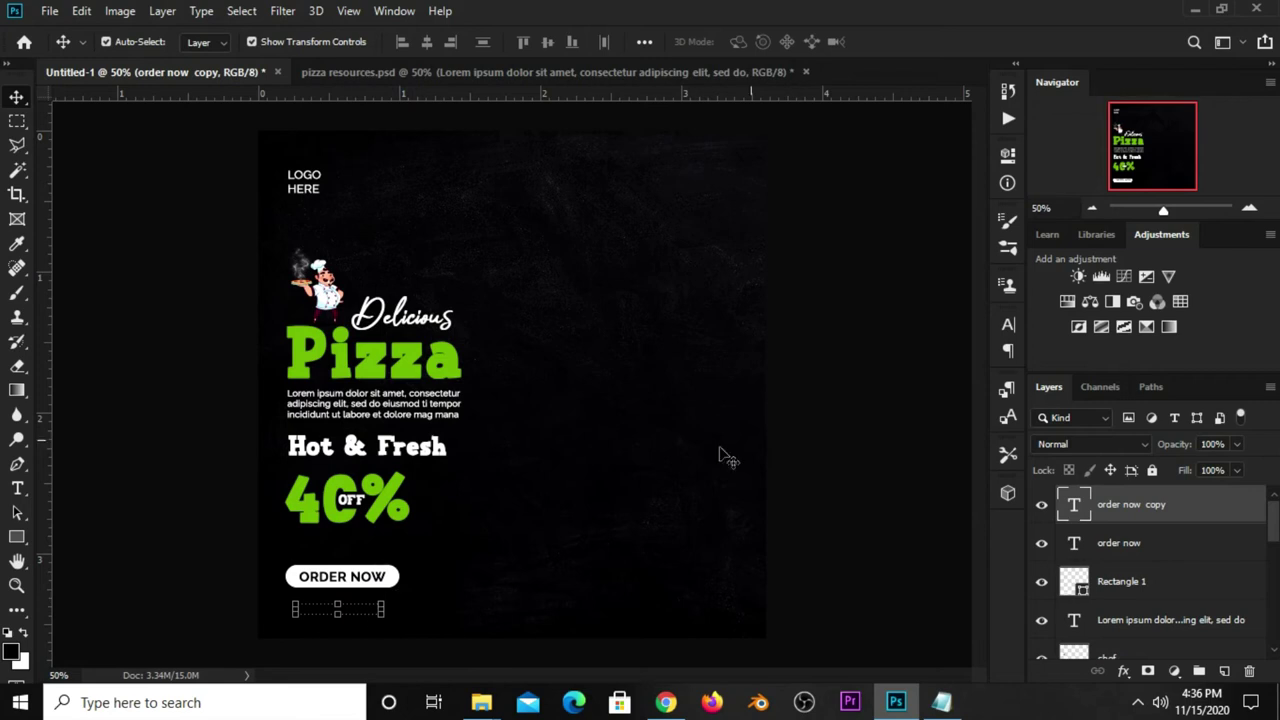
pyautogui.click(1007, 326)
pyautogui.click(938, 446)
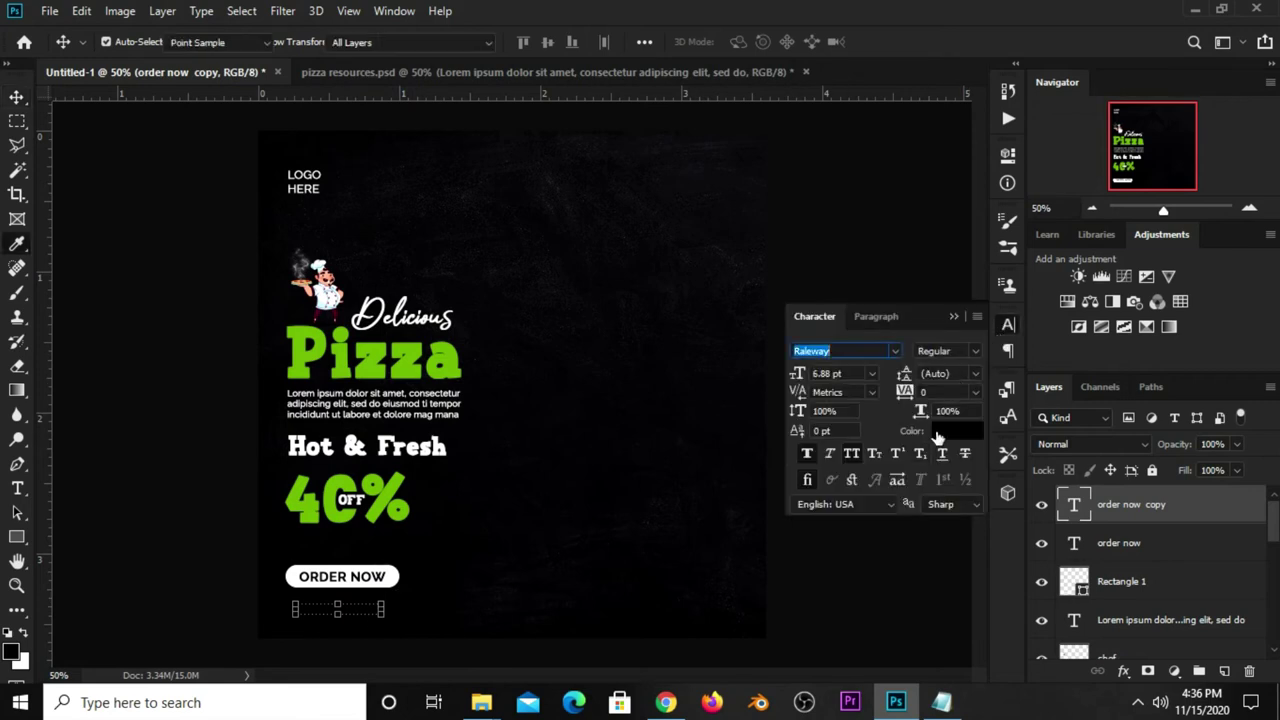
pyautogui.write('ffffff')
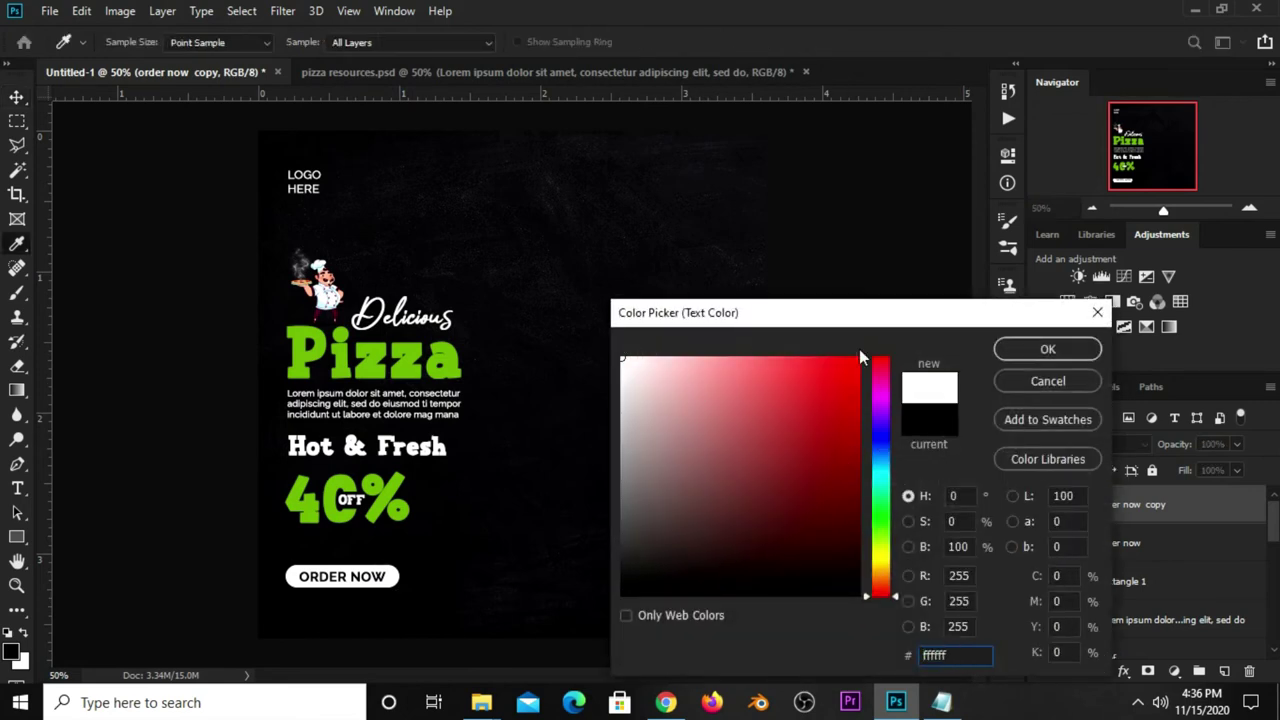
pyautogui.click(1006, 349)
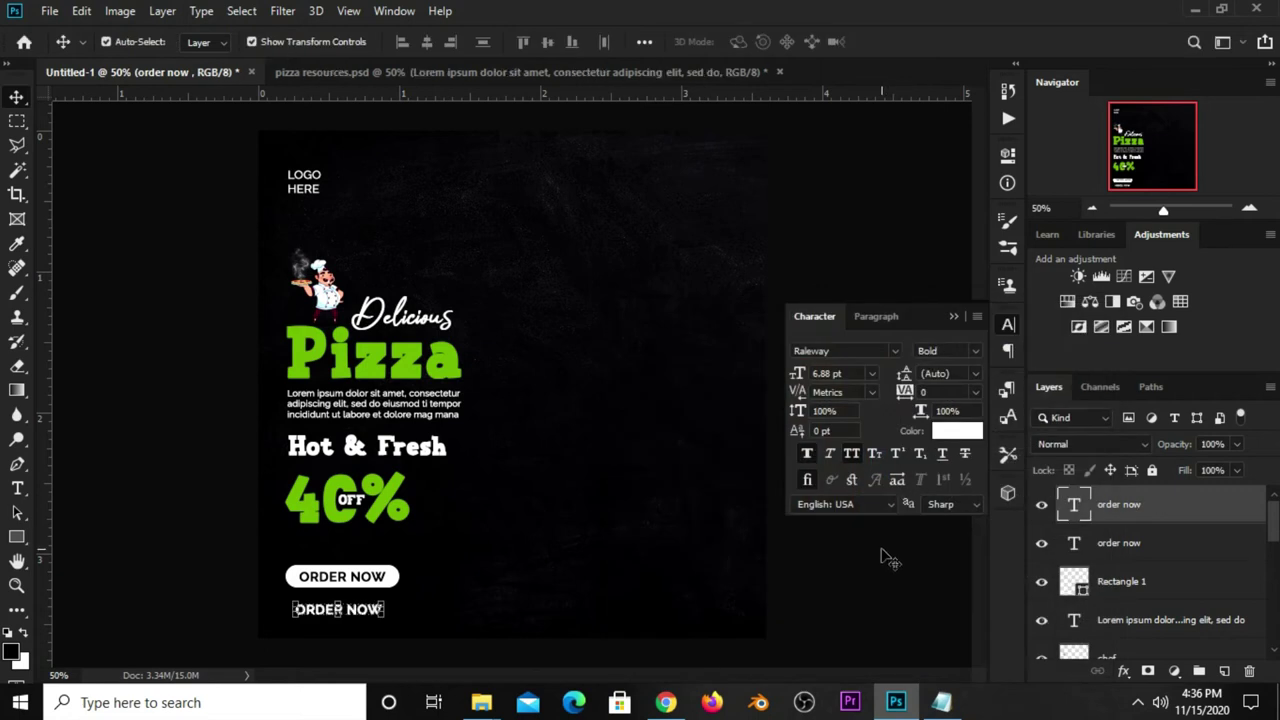
pyautogui.click(941, 702)
pyautogui.moveTo(797, 503); pyautogui.dragTo(608, 503)
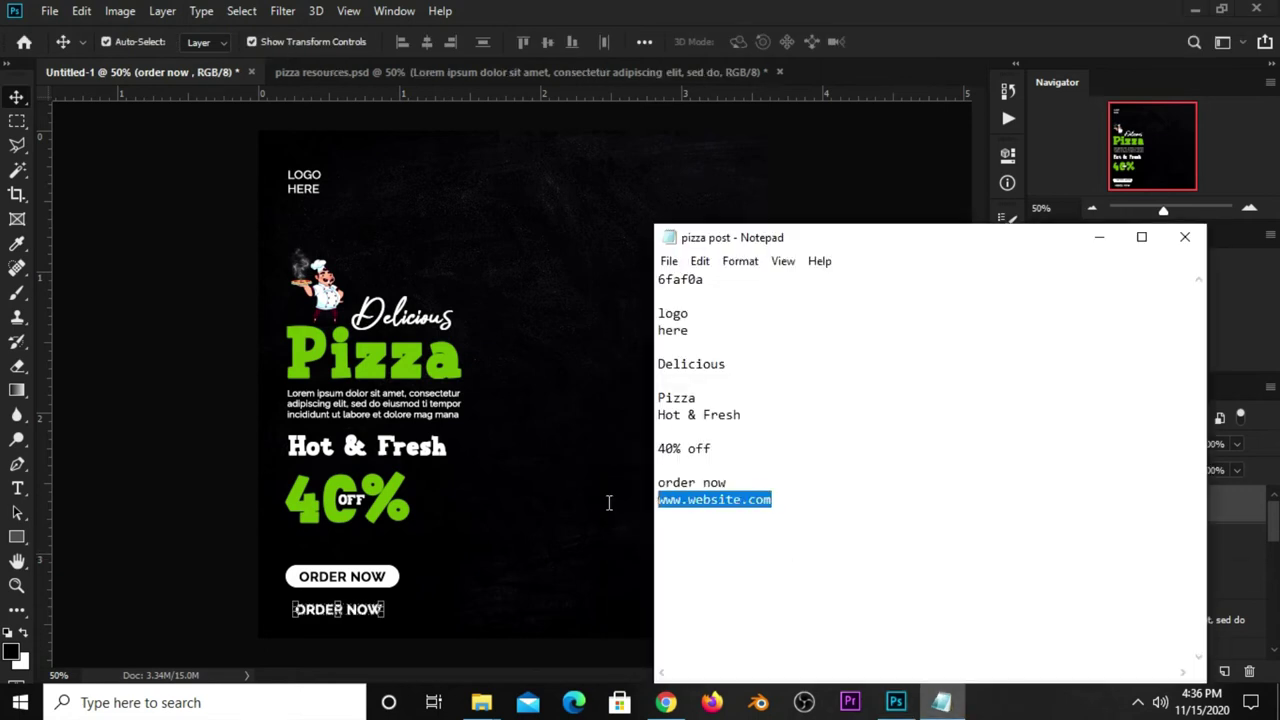
pyautogui.rightClick(736, 511)
pyautogui.click(780, 283)
pyautogui.click(885, 70)
# - Set the copied text to Regular weight with All Caps turned off
pyautogui.click(966, 352)
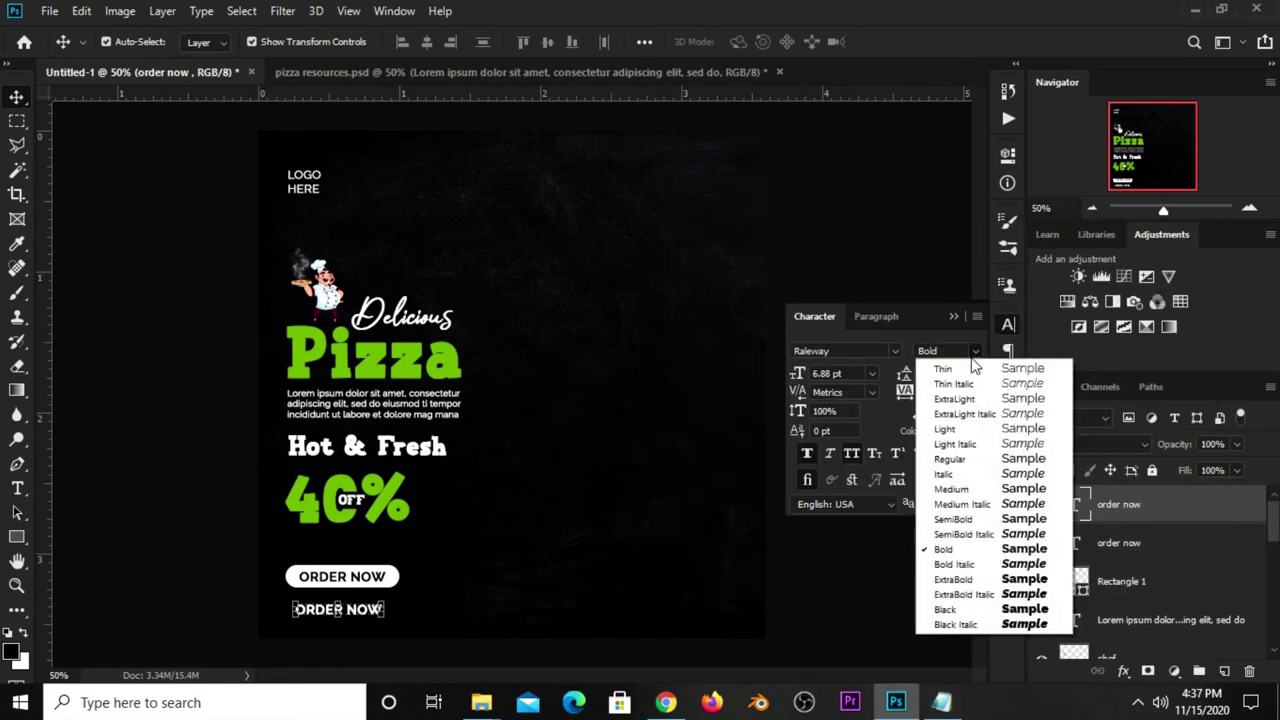
pyautogui.click(957, 459)
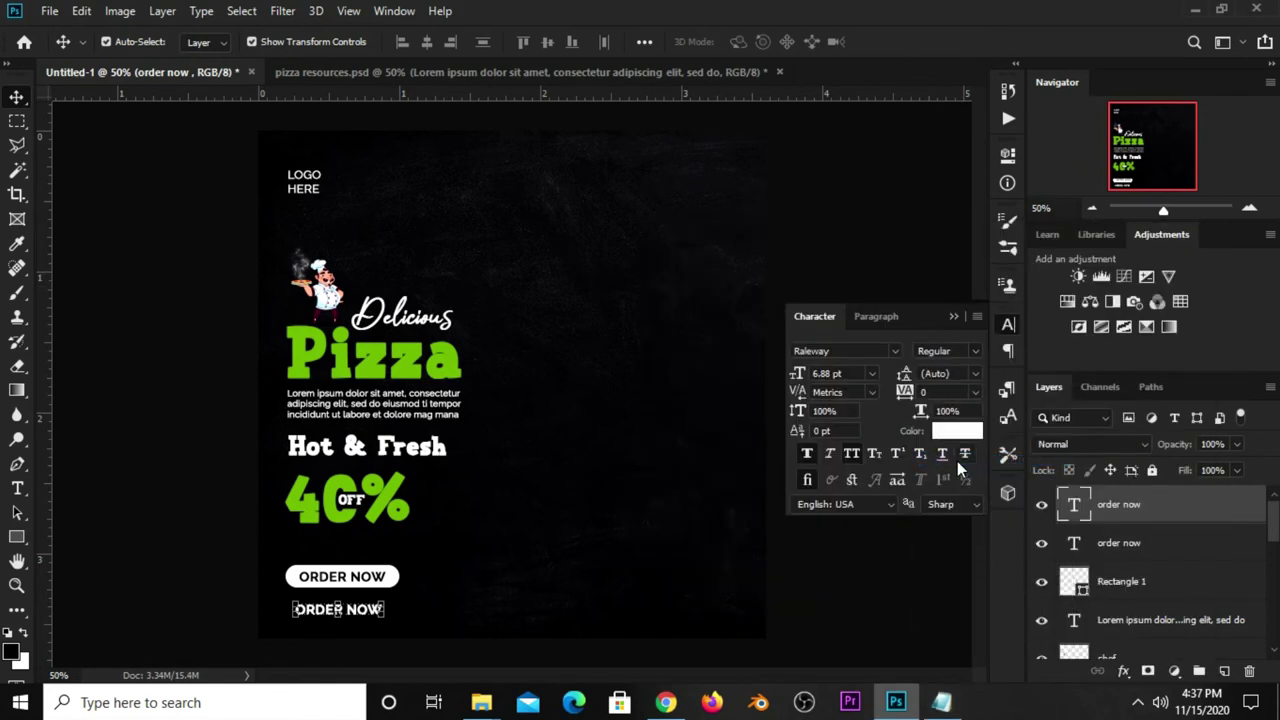
pyautogui.click(848, 457)
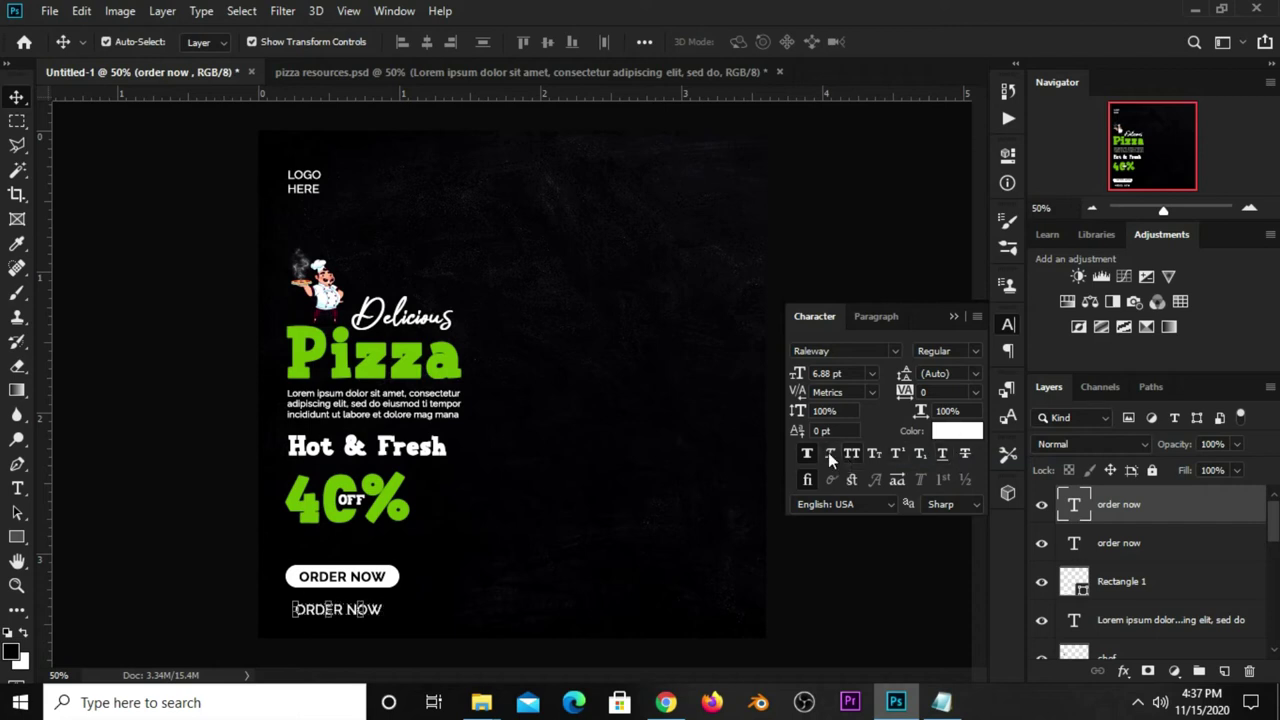
pyautogui.click(17, 489)
pyautogui.click(17, 489)
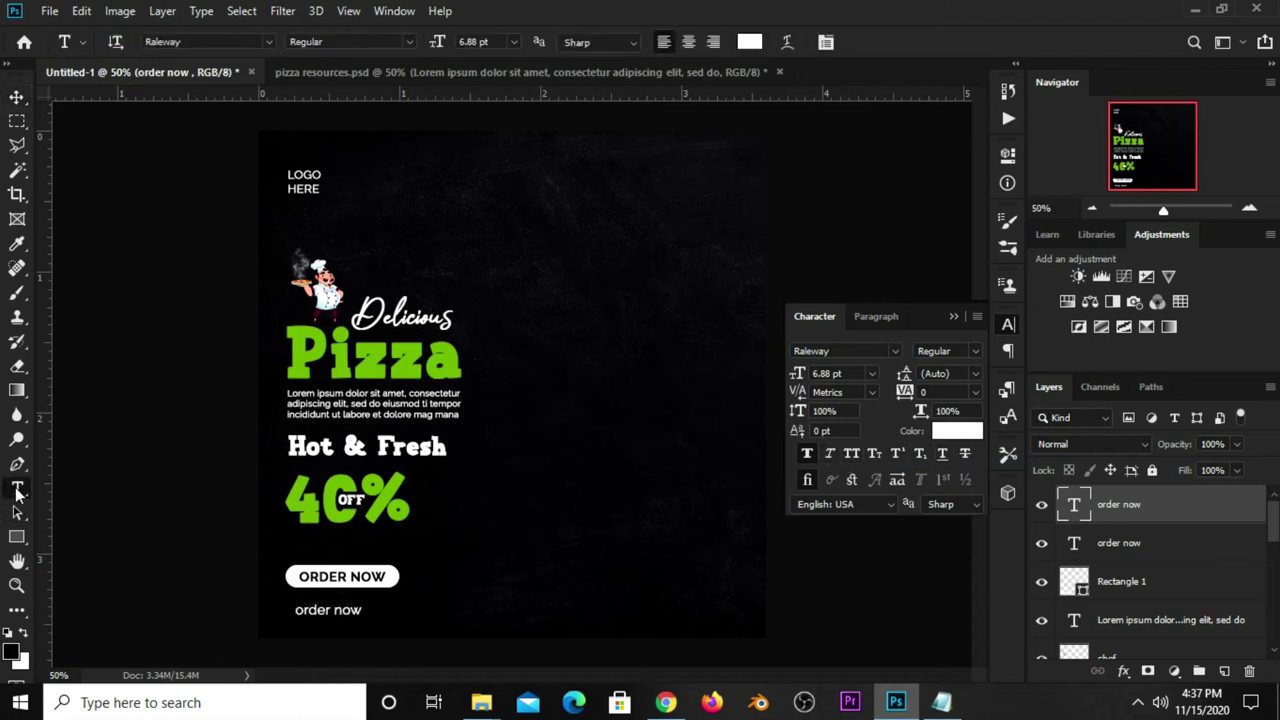
pyautogui.rightClick(17, 489)
pyautogui.click(65, 493)
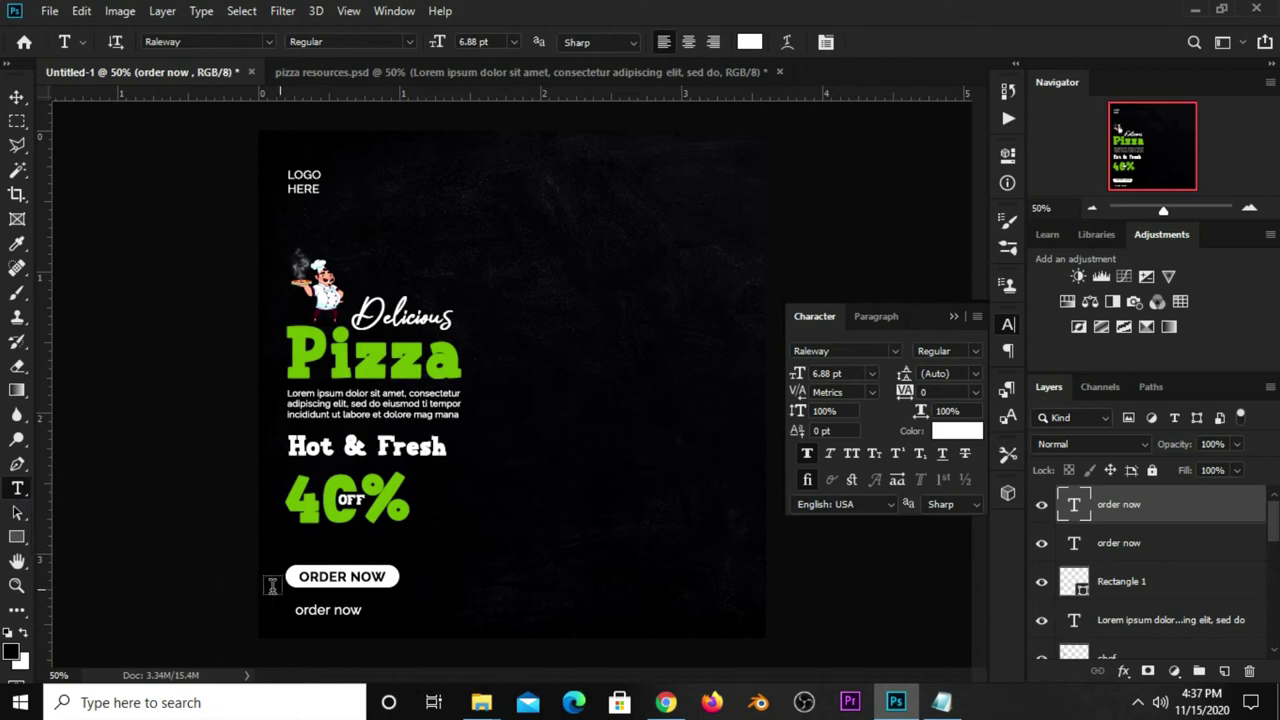
pyautogui.click(322, 612)
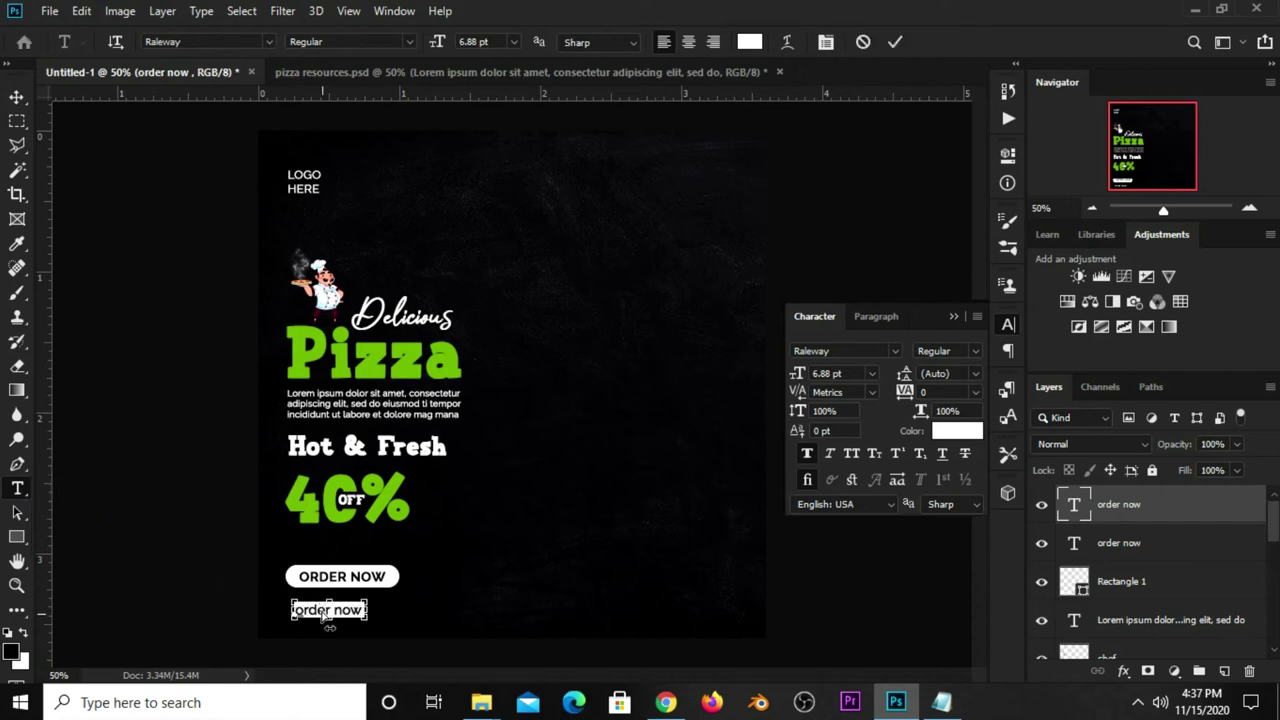
pyautogui.hotkey('ctrl', 'a')
pyautogui.write('www.website.com')
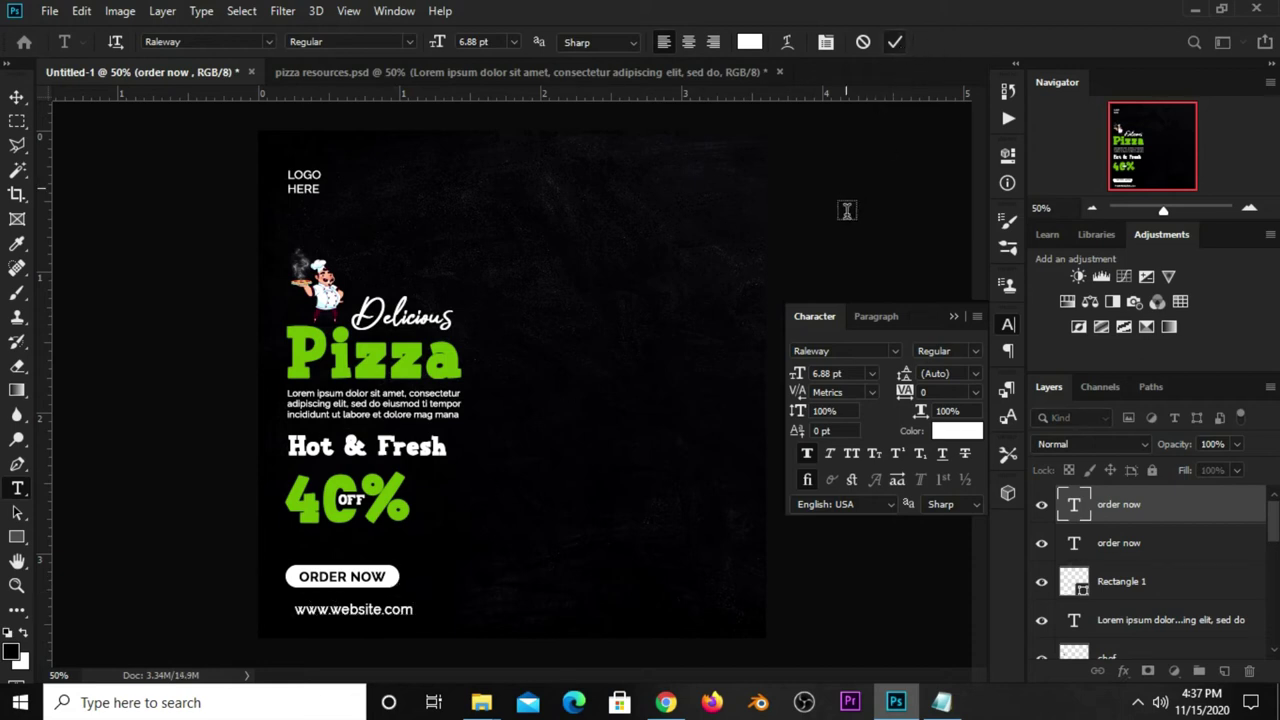
pyautogui.hotkey('ctrl', 'Return')
# - Move the website line slightly up and scale it to about 118%
pyautogui.press('v')
pyautogui.moveTo(397, 620)
pyautogui.mouseDown()
pyautogui.moveTo(400, 607)
pyautogui.moveTo(435, 615)
pyautogui.mouseUp()
pyautogui.hotkey('ctrl', 't')
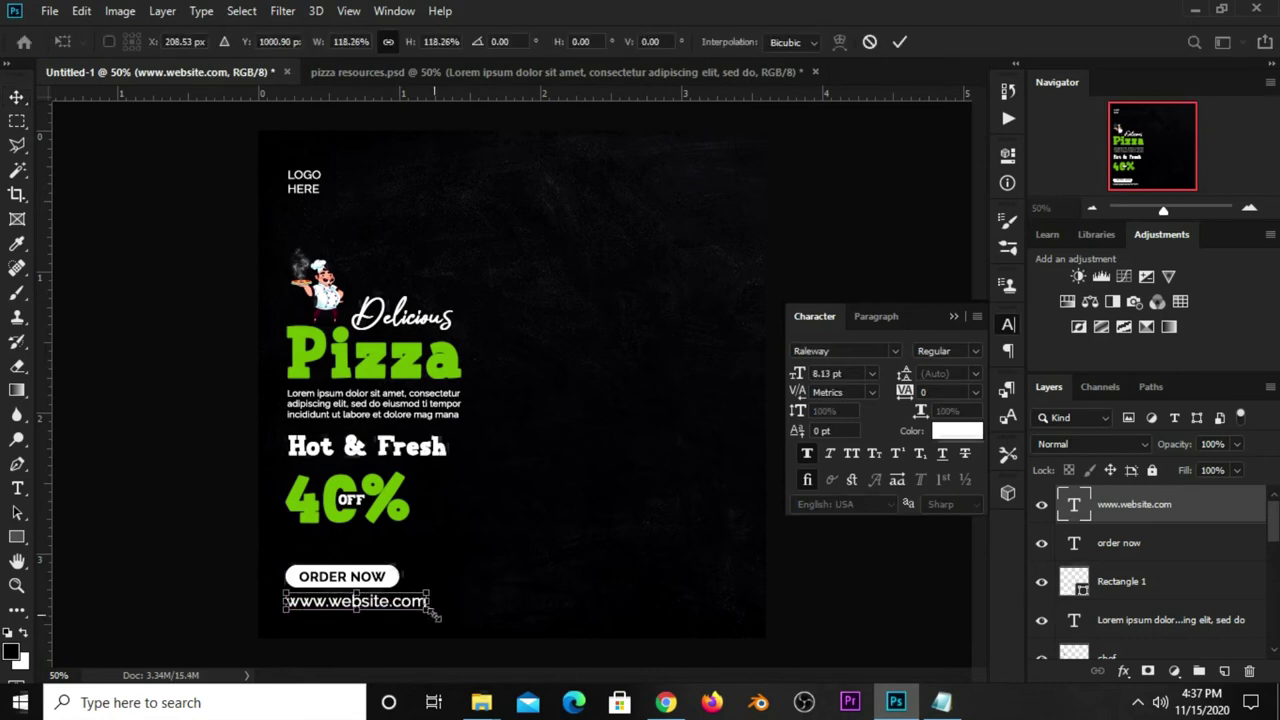
pyautogui.press('Return')
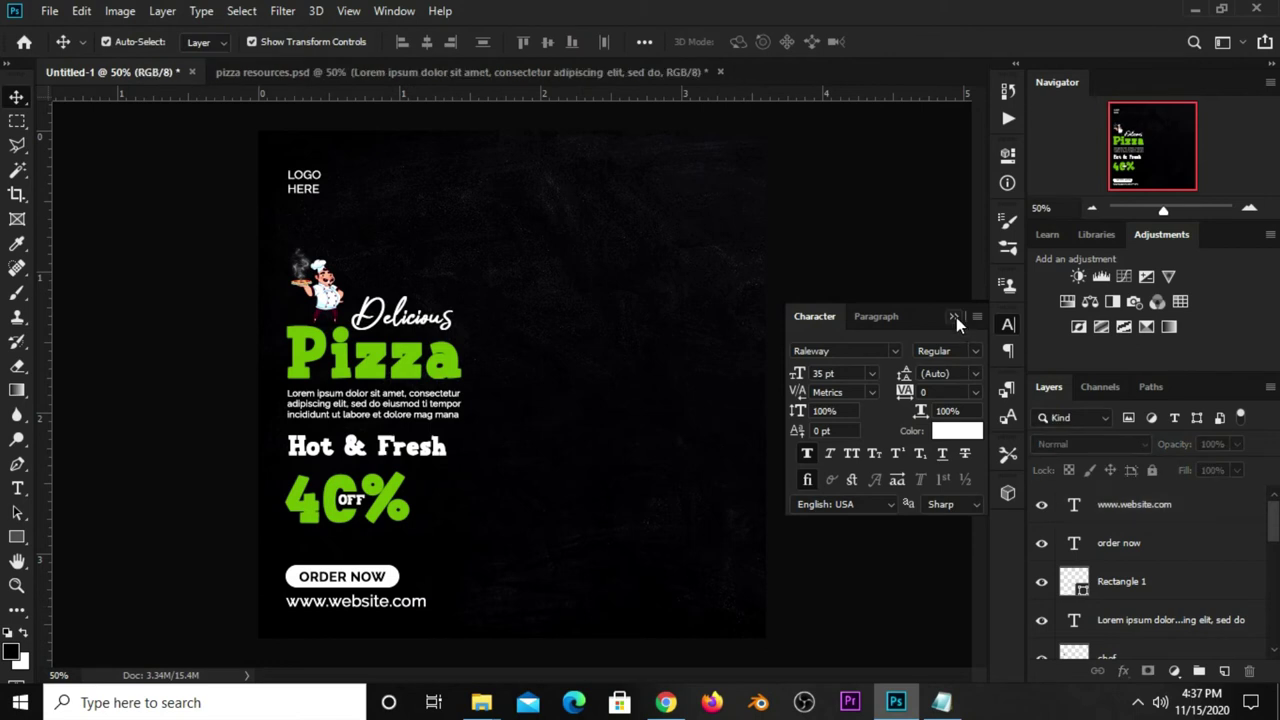
# - Bring the leaf shape from pizza resources.psd and place it above the end of Delicious
pyautogui.click(953, 316)
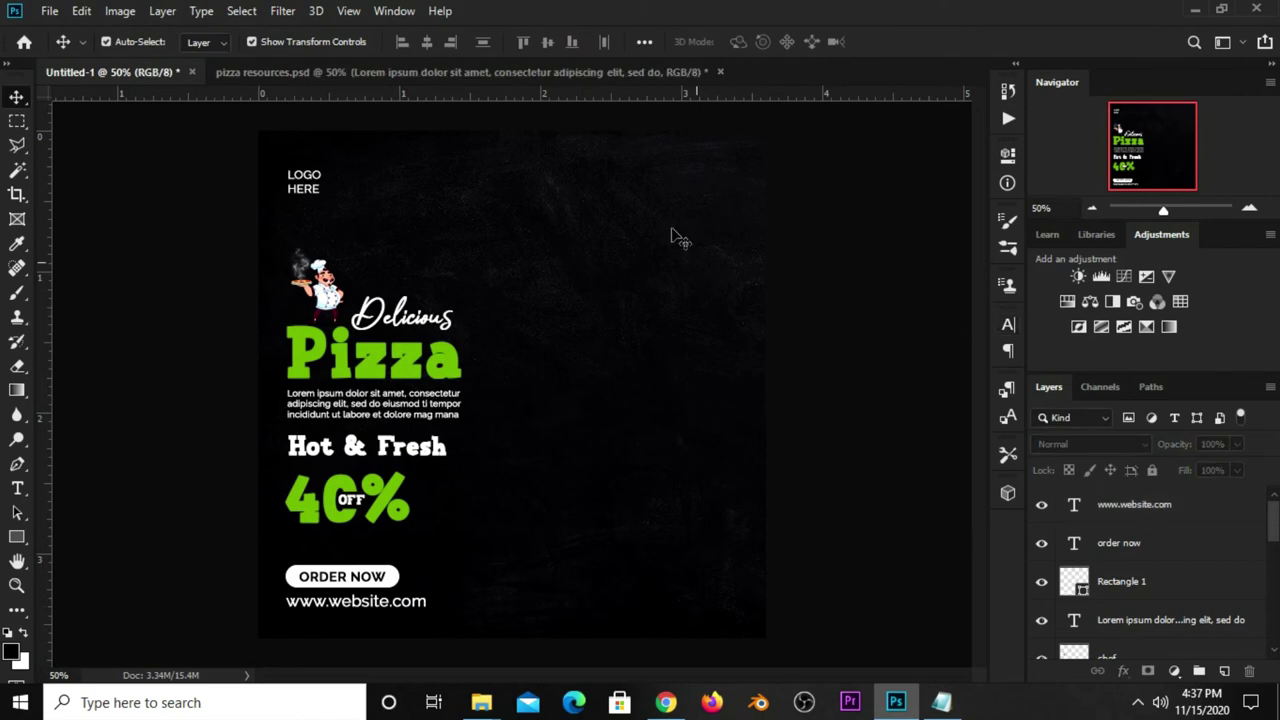
pyautogui.click(611, 70)
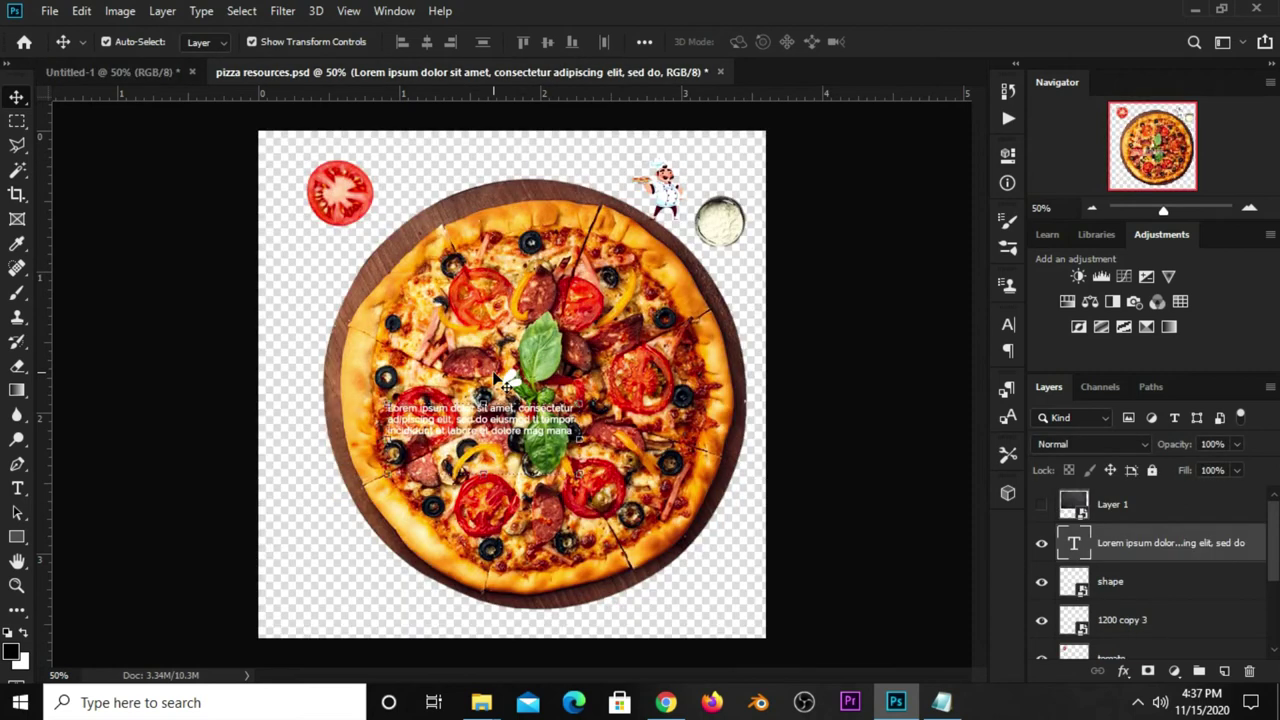
pyautogui.click(507, 379)
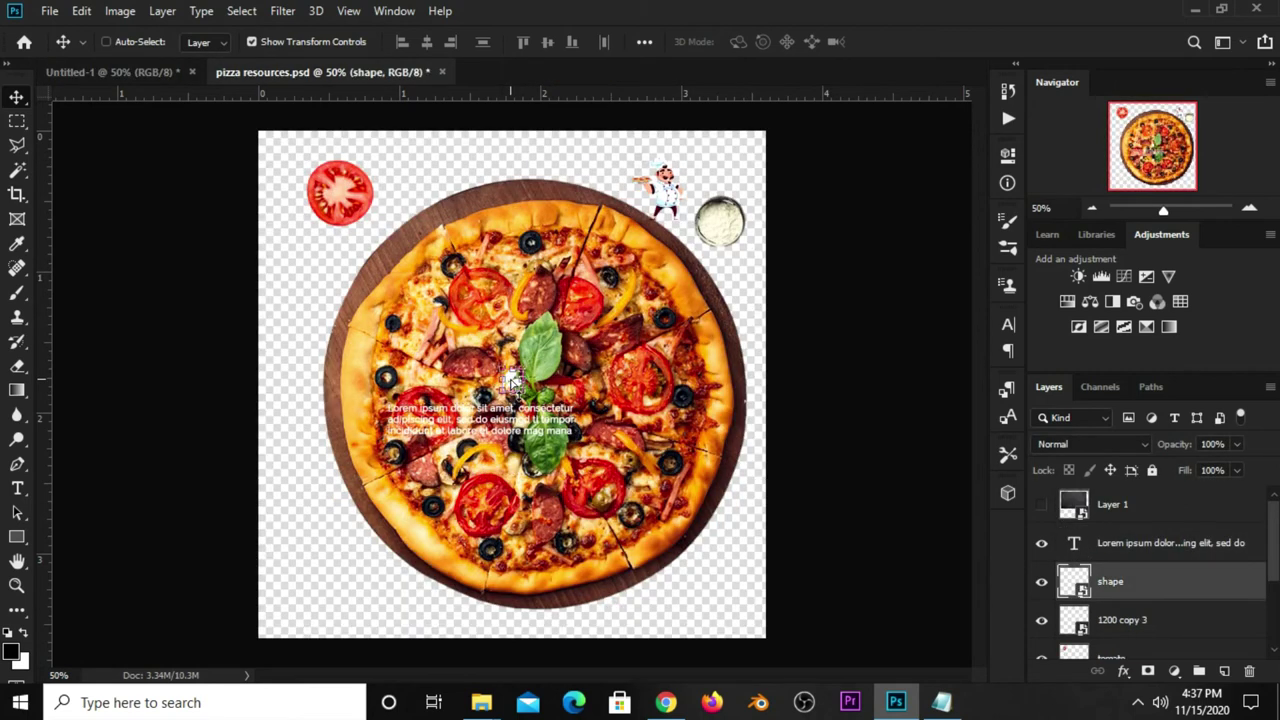
pyautogui.moveTo(510, 380); pyautogui.dragTo(250, 274)
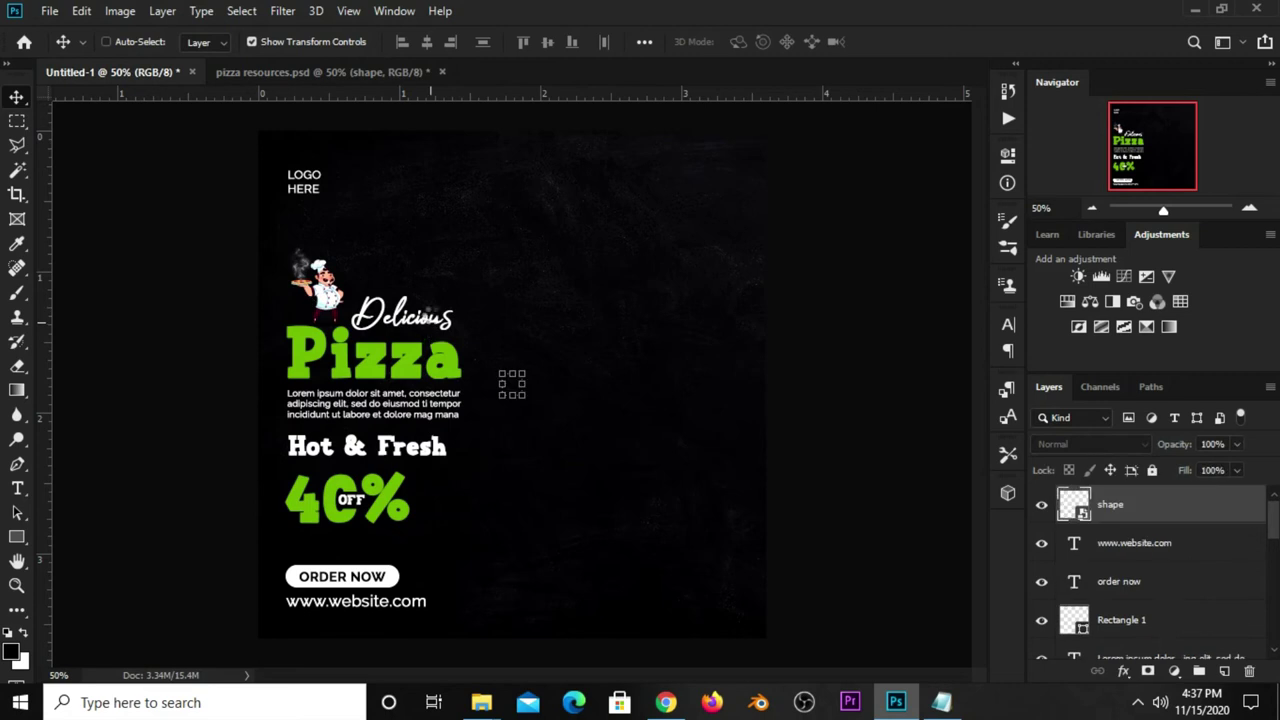
pyautogui.hotkey('ctrl', 't')
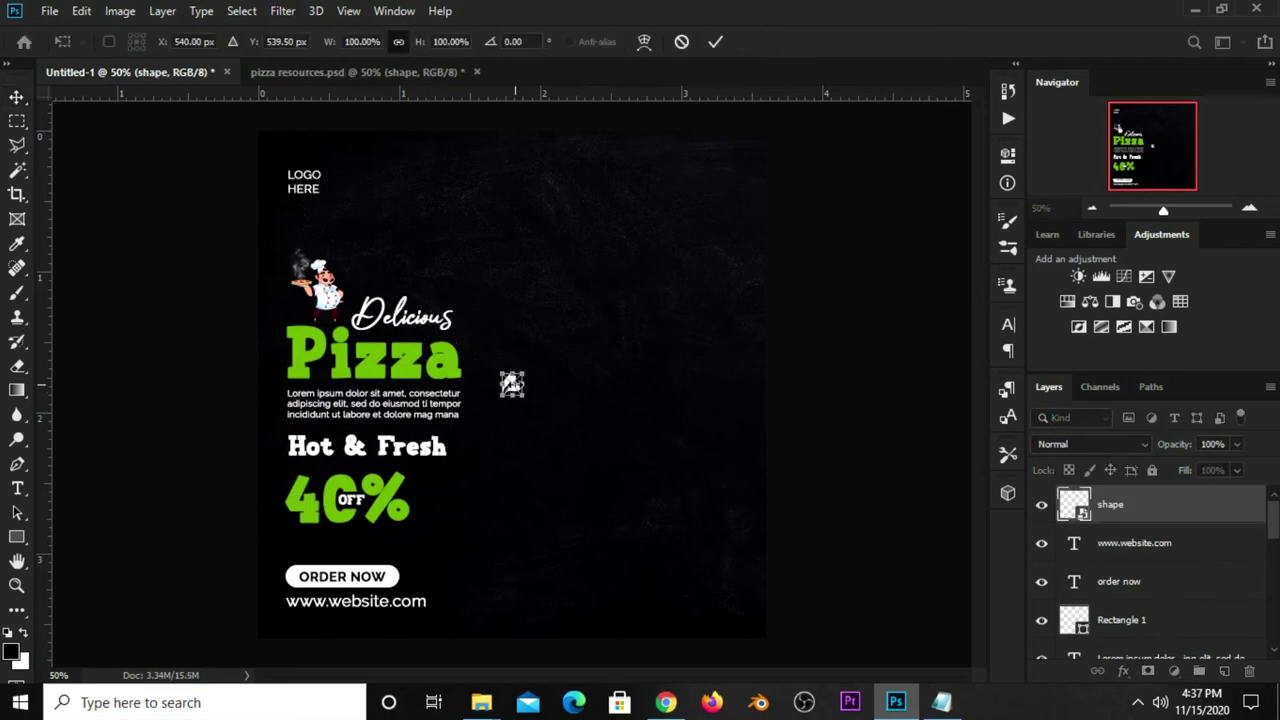
pyautogui.scroll(2, 511, 383)
pyautogui.scroll(1, 512, 383)
pyautogui.moveTo(513, 383)
pyautogui.mouseDown()
pyautogui.moveTo(455, 238)
pyautogui.moveTo(408, 241)
pyautogui.mouseUp()
pyautogui.press('Return')
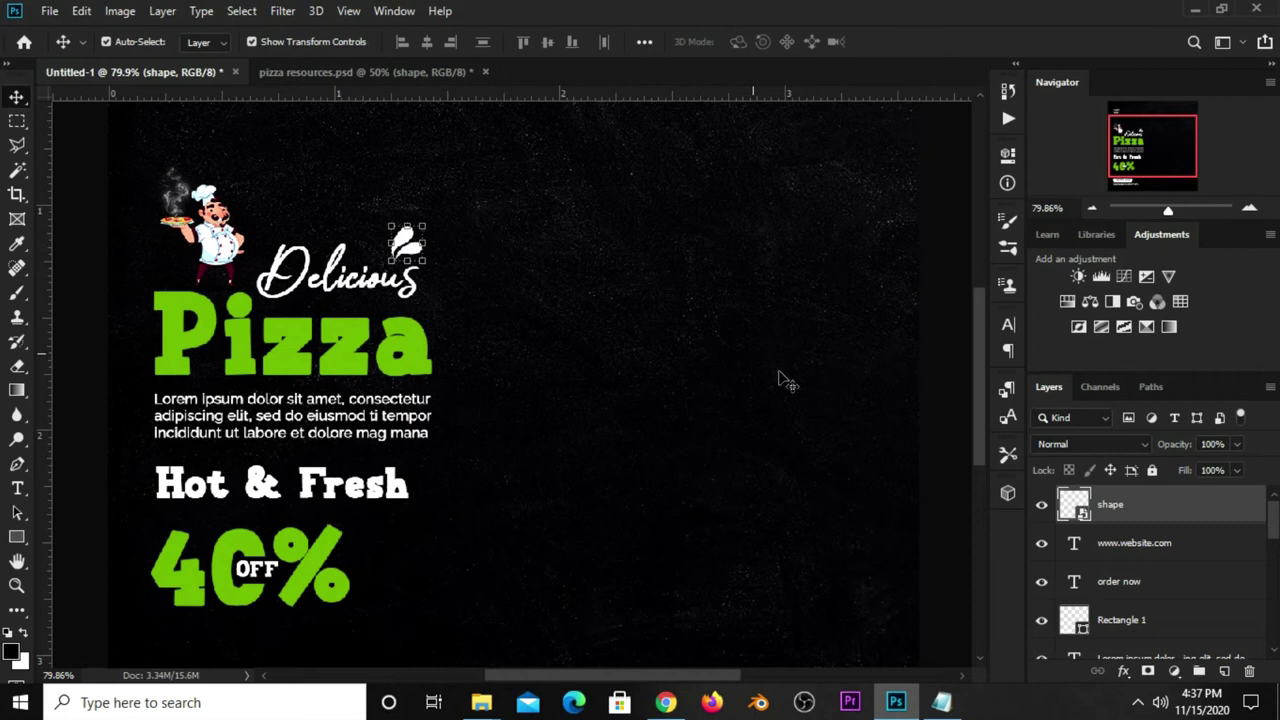
# - Add a Color Overlay sampling the Pizza text's green #6faf0a to the leaf
pyautogui.click(1042, 506)
pyautogui.click(1040, 506)
pyautogui.click(1123, 671)
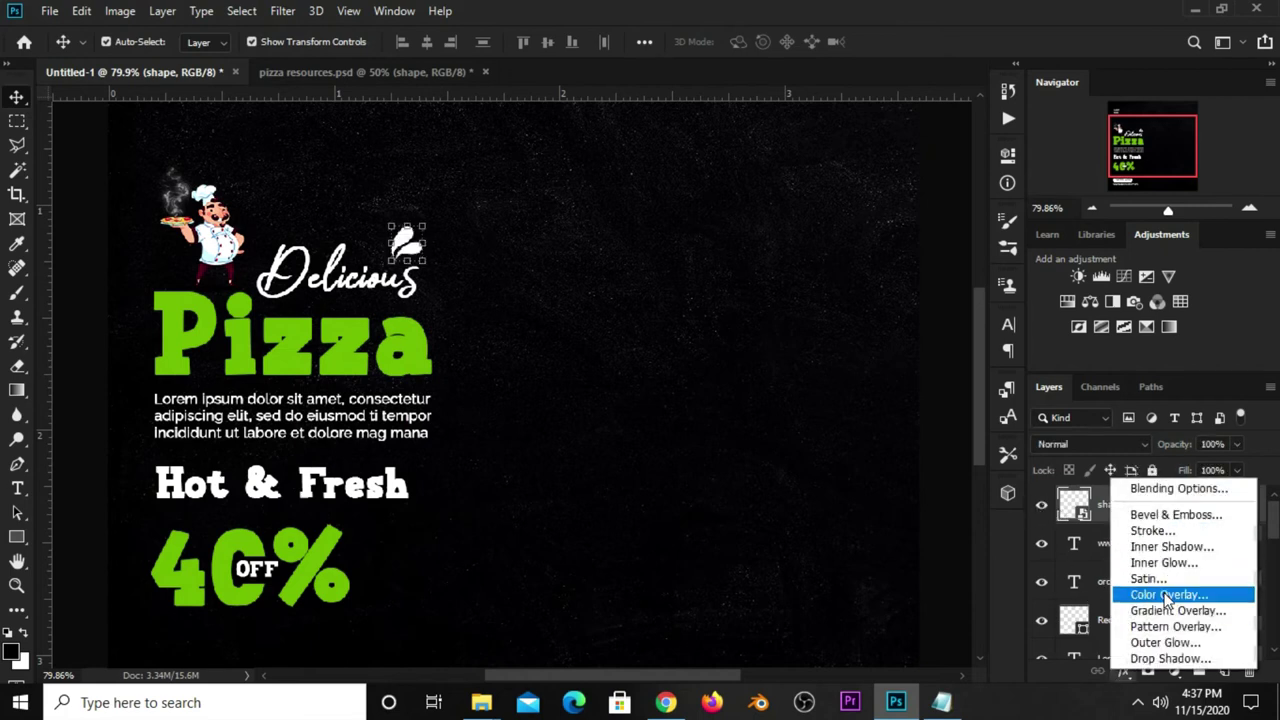
pyautogui.click(1164, 593)
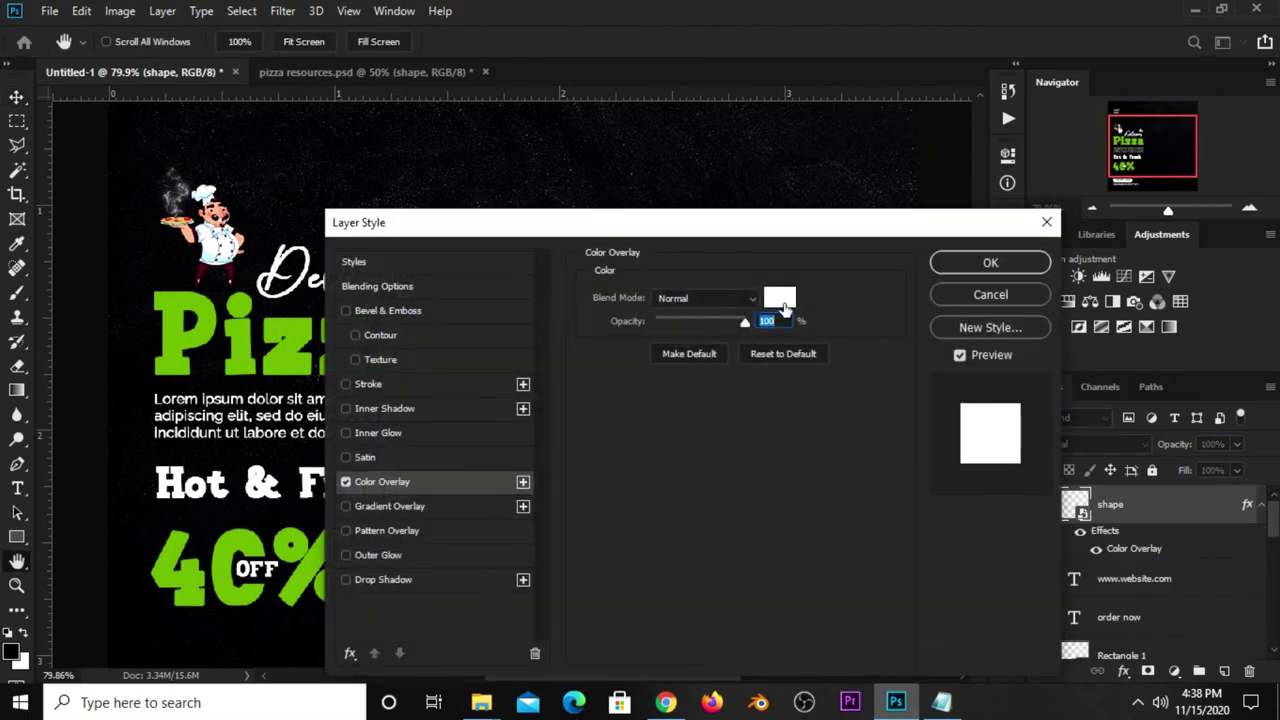
pyautogui.click(781, 300)
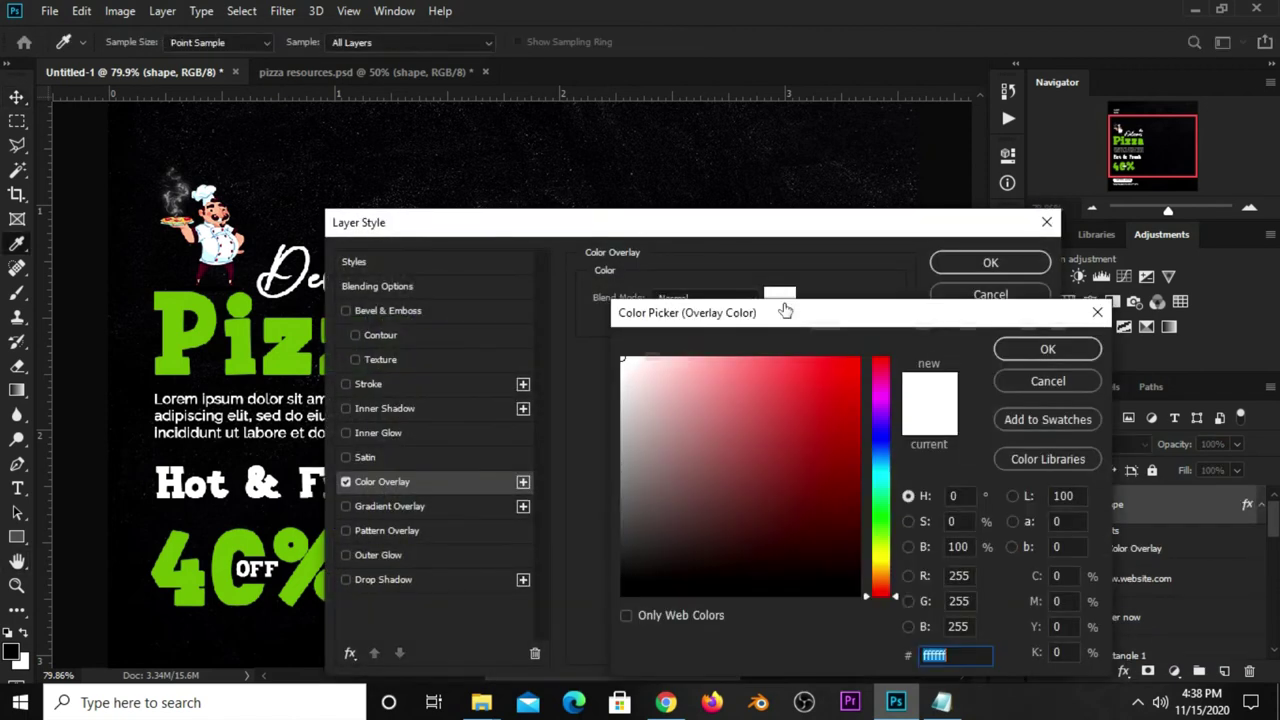
pyautogui.click(312, 325)
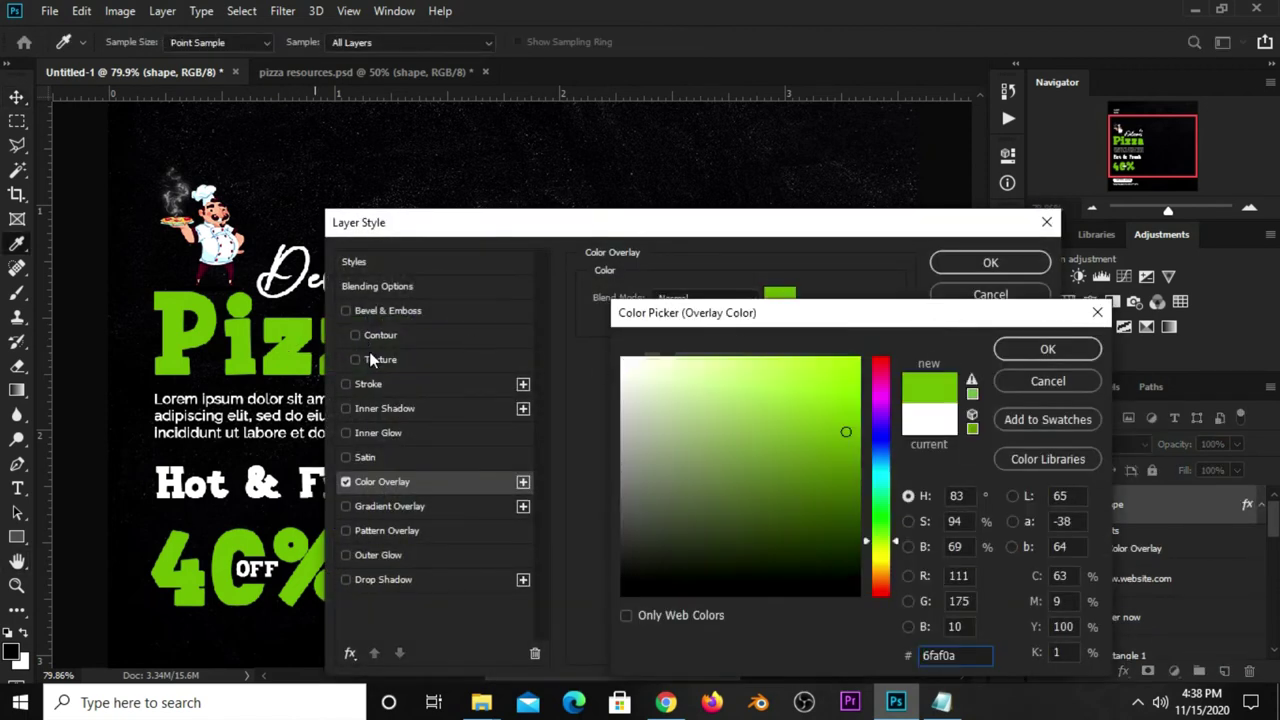
pyautogui.click(1050, 350)
pyautogui.click(940, 267)
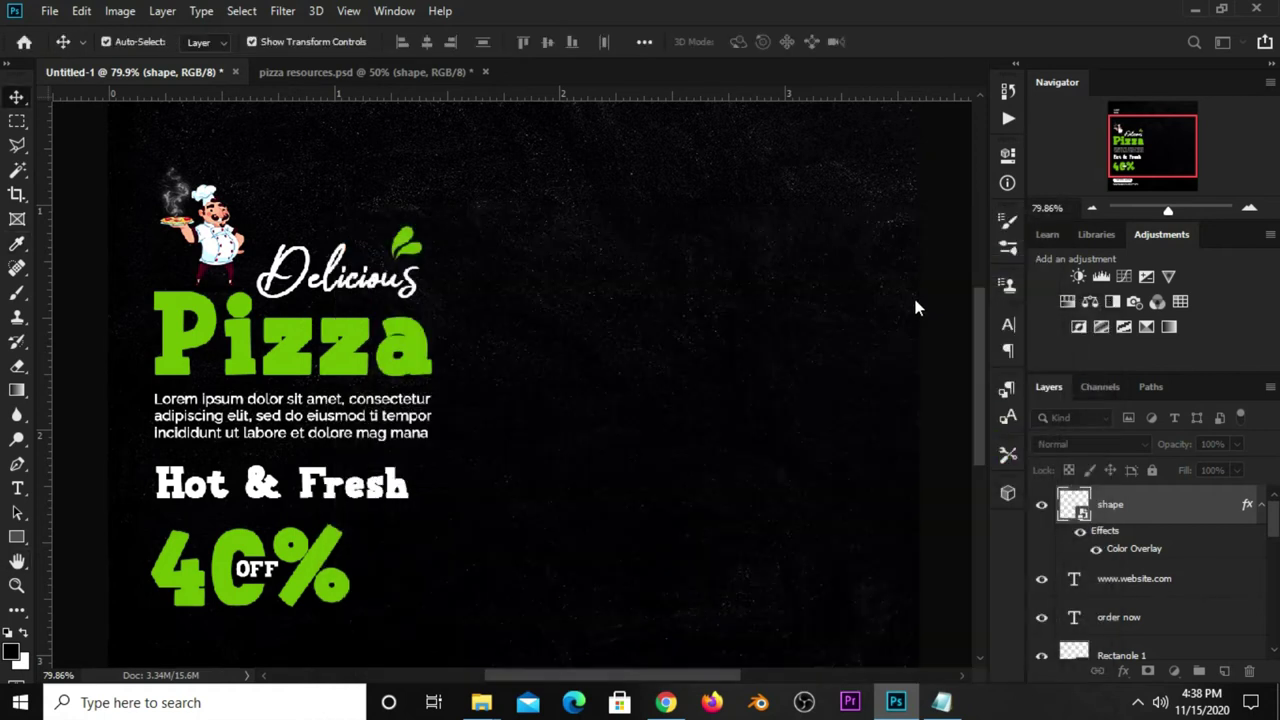
pyautogui.hotkey('ctrl', '-')
pyautogui.hotkey('ctrl', '-')
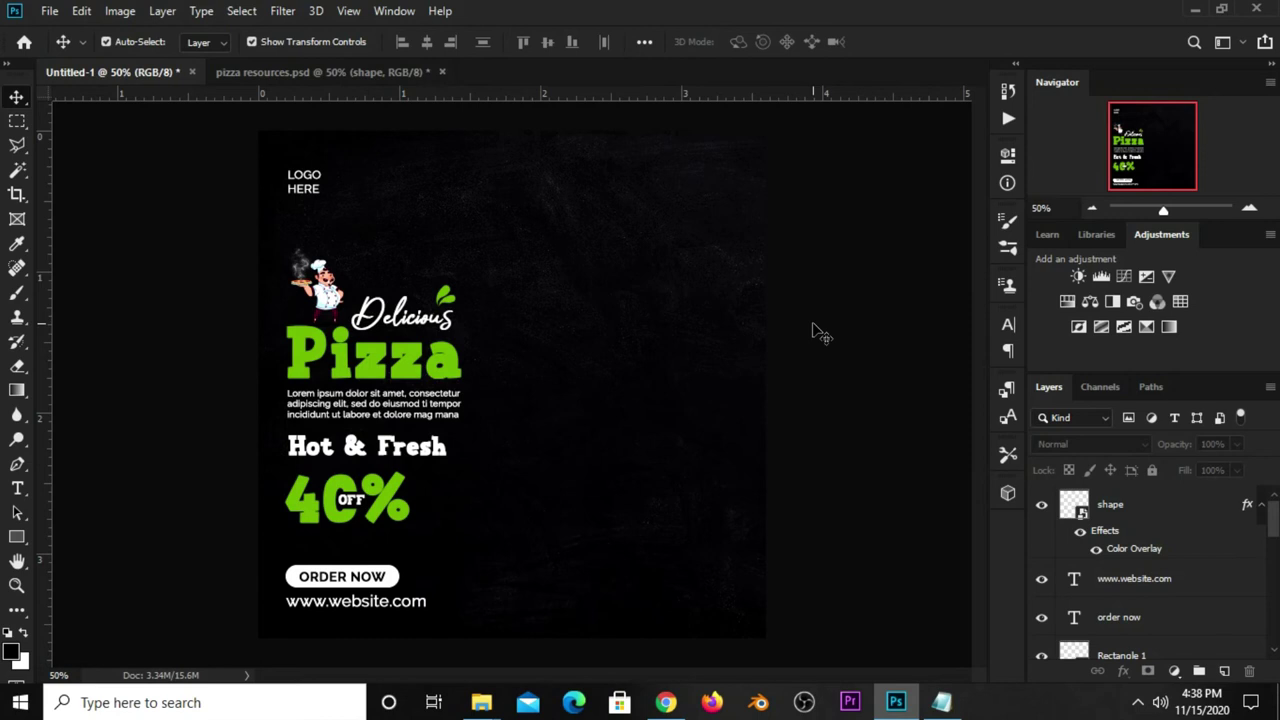
# - Drag the pizza layer from pizza resources.psd into Untitled-1, half-cropped off the right edge
pyautogui.click(320, 72)
pyautogui.click(548, 275)
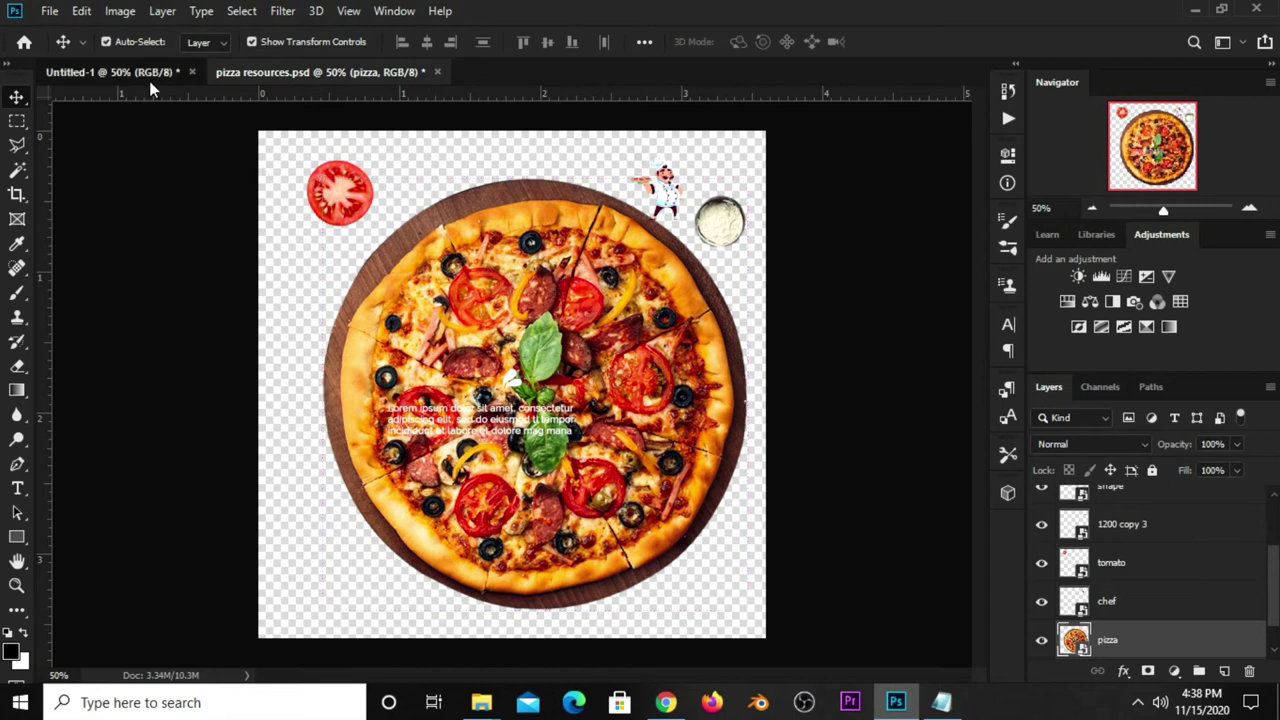
pyautogui.moveTo(147, 93); pyautogui.dragTo(383, 245)
pyautogui.moveTo(440, 330); pyautogui.dragTo(668, 348)
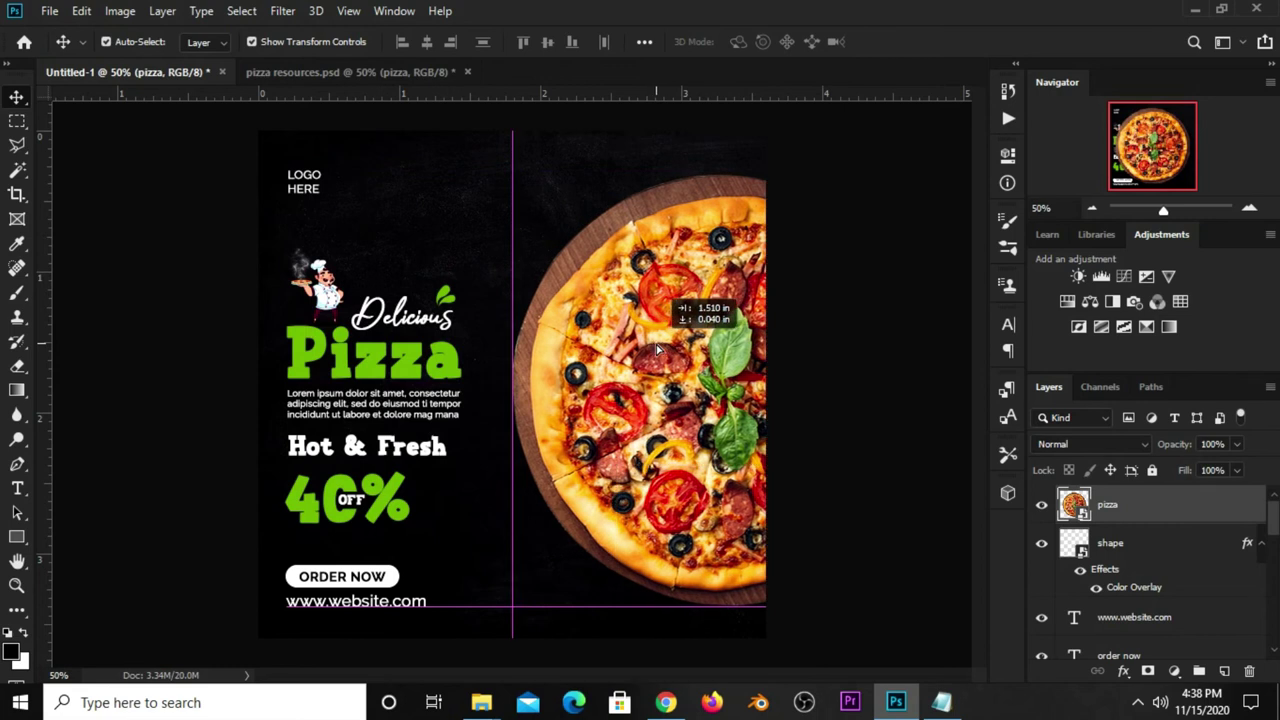
pyautogui.press('Right')
pyautogui.press('Right')
pyautogui.press('Right')
pyautogui.press('Right')
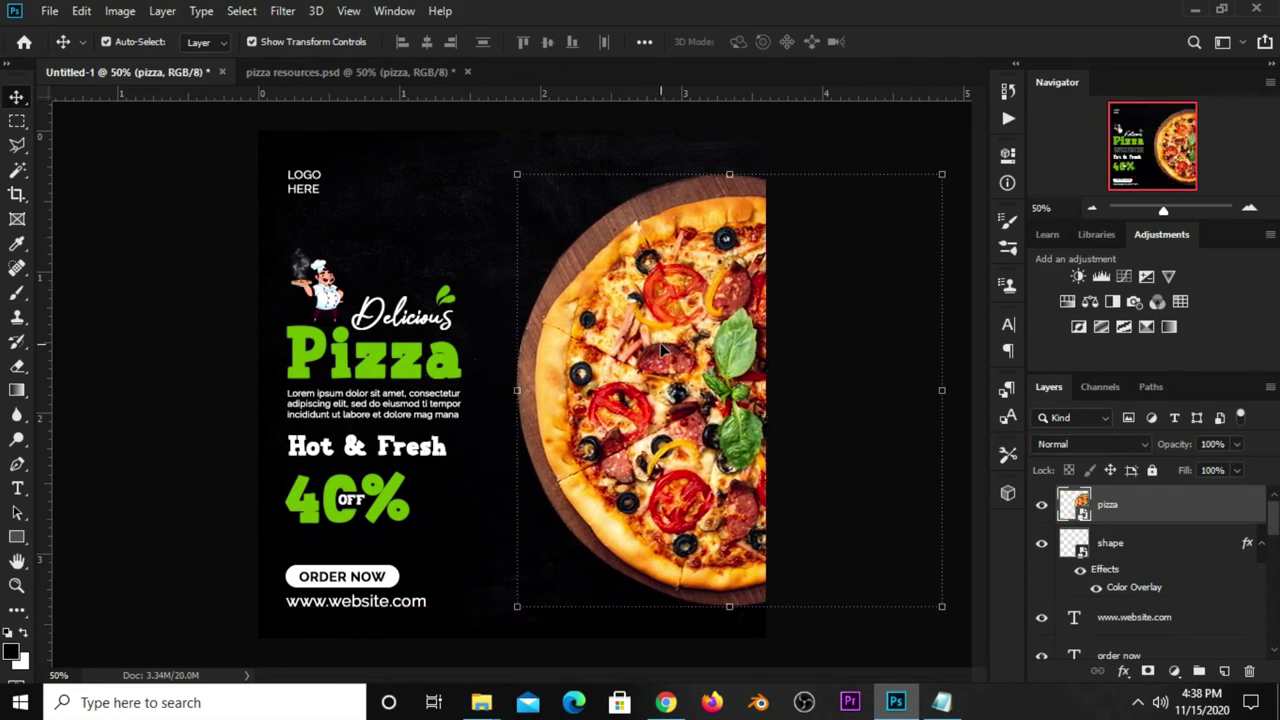
pyautogui.press('Left')
pyautogui.press('Left')
pyautogui.press('Left')
pyautogui.press('Left')
pyautogui.press('Left')
pyautogui.press('Left')
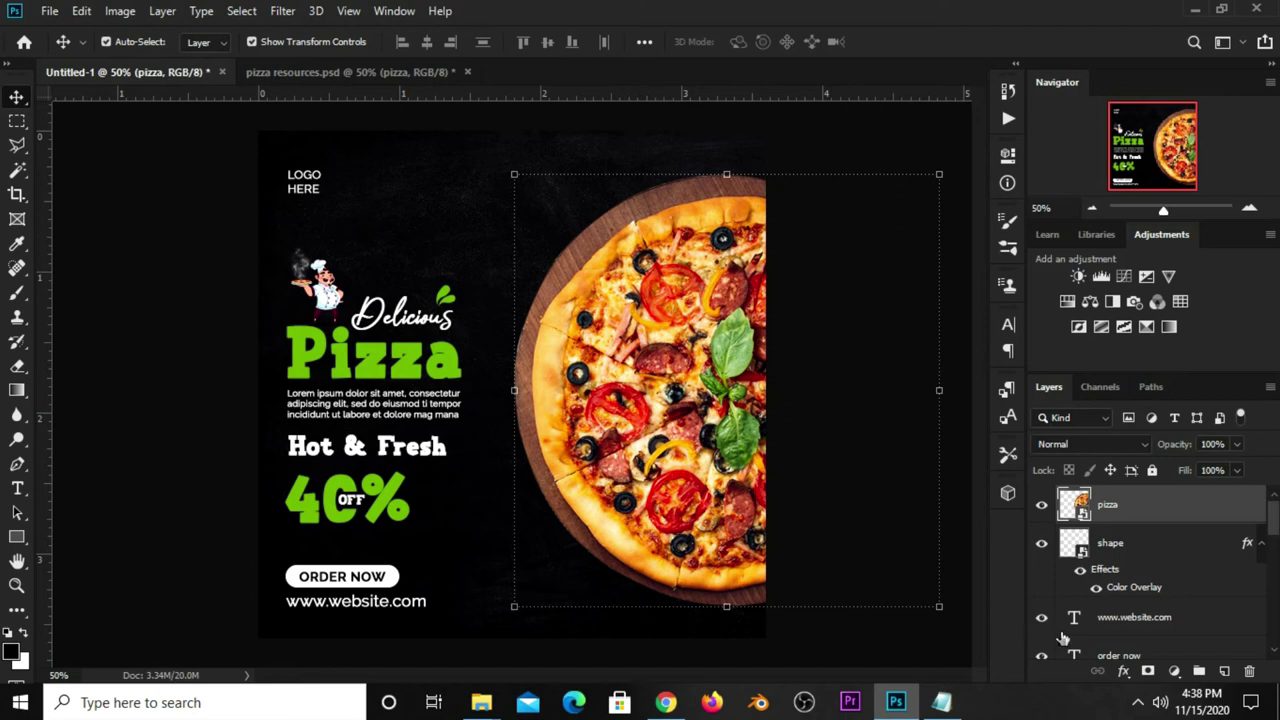
pyautogui.click(1172, 670)
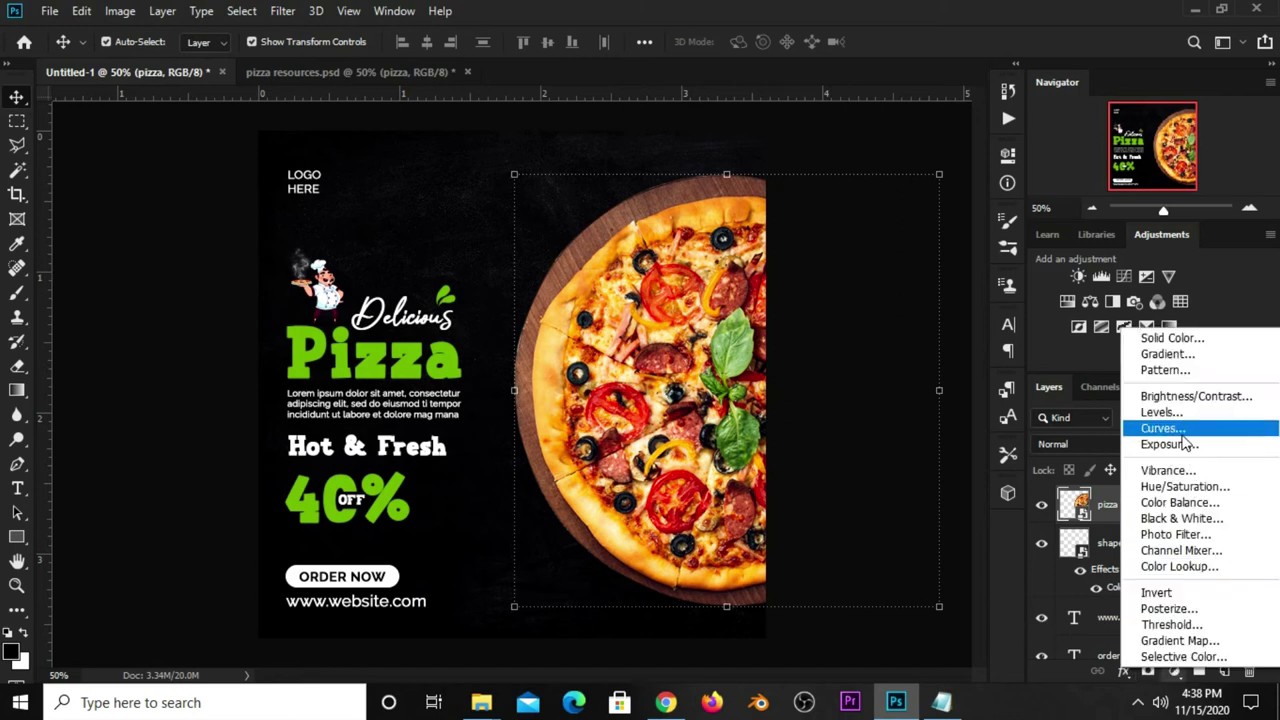
pyautogui.click(1177, 428)
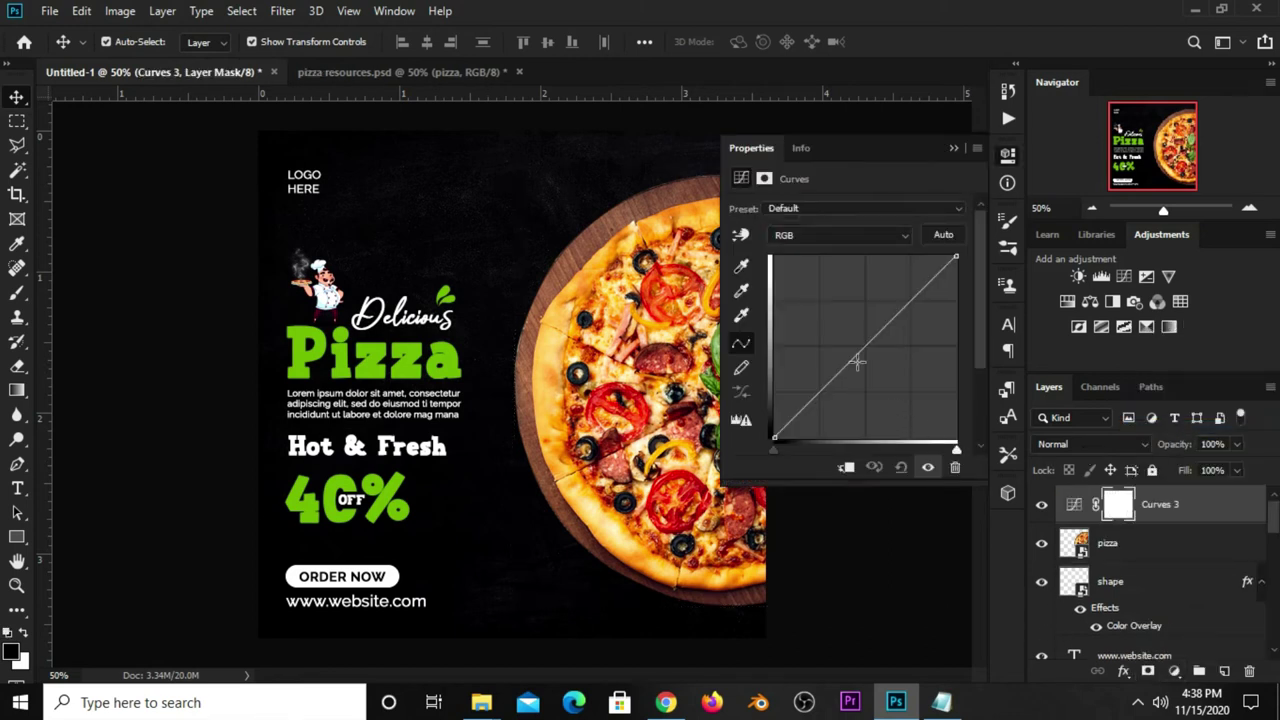
pyautogui.click(856, 362)
pyautogui.moveTo(856, 362); pyautogui.dragTo(866, 371)
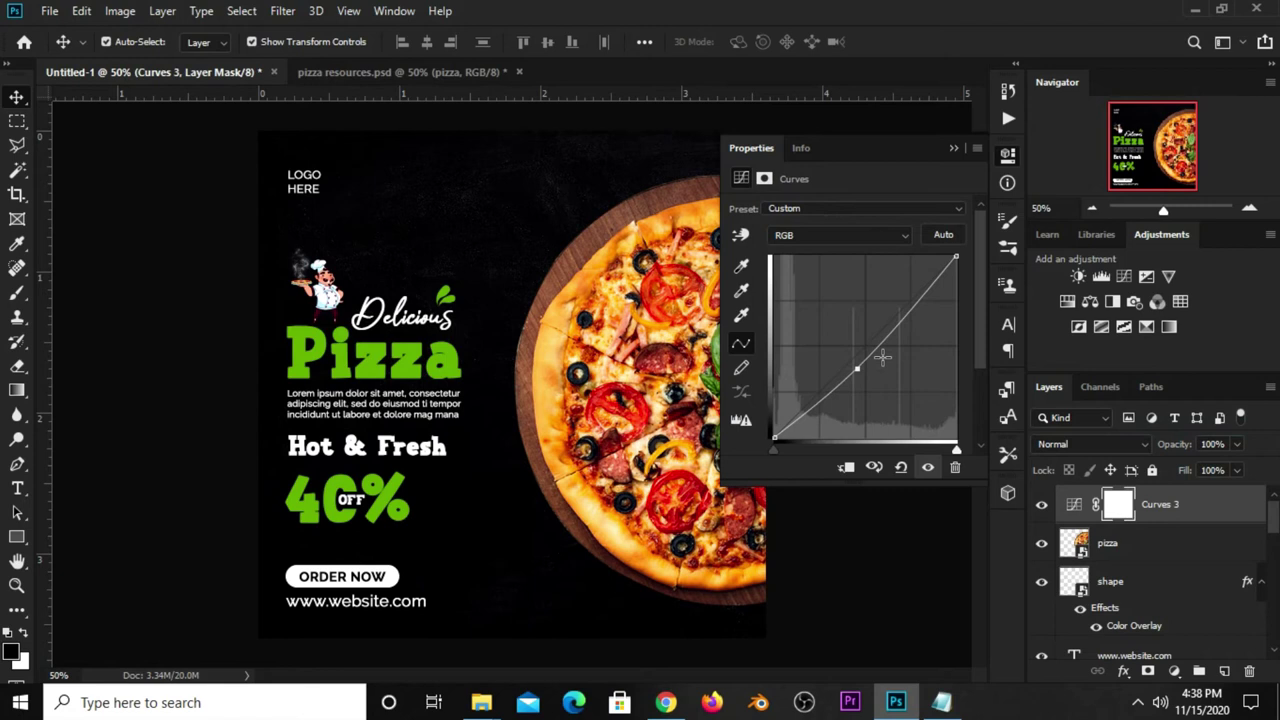
pyautogui.click(845, 467)
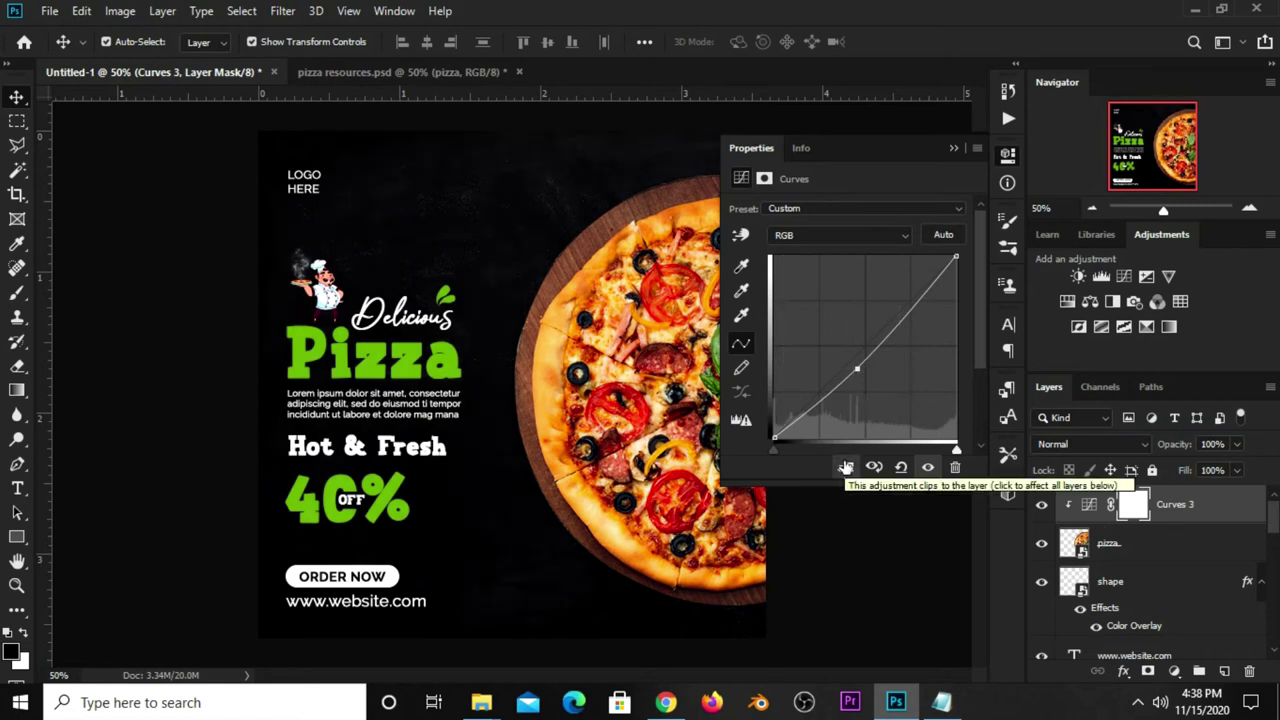
pyautogui.click(955, 149)
pyautogui.click(1042, 506)
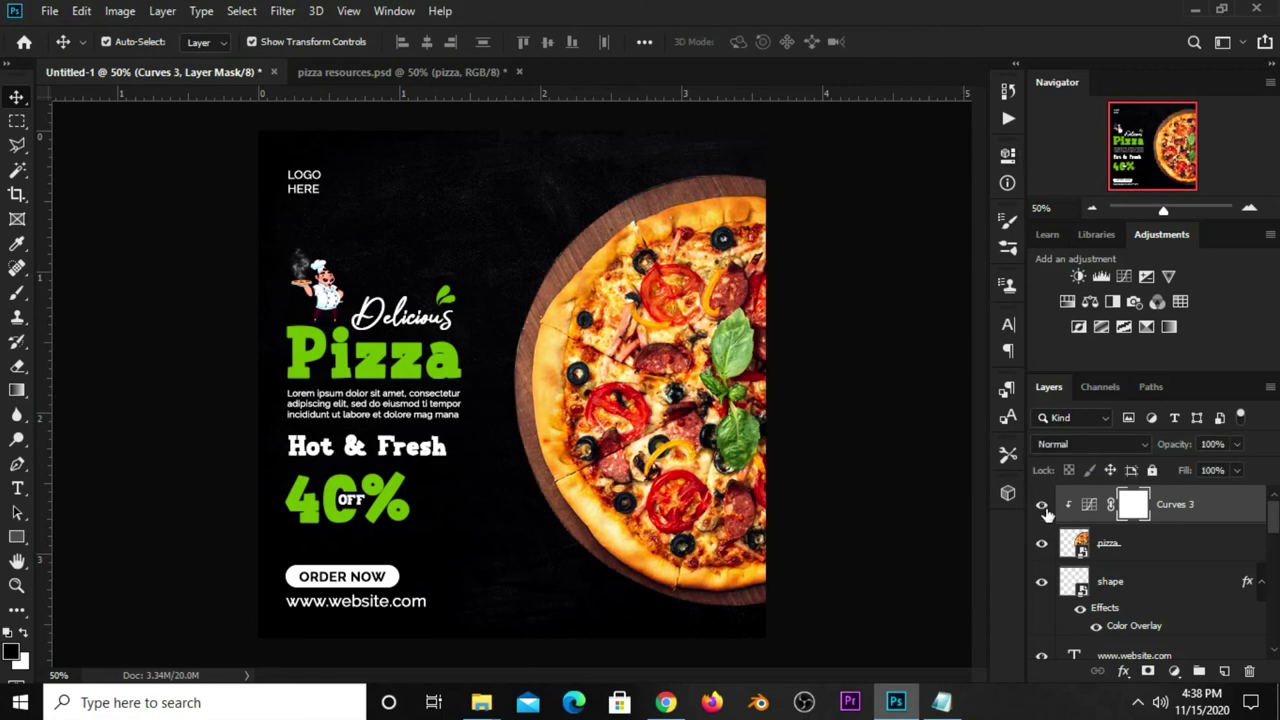
pyautogui.click(1042, 506)
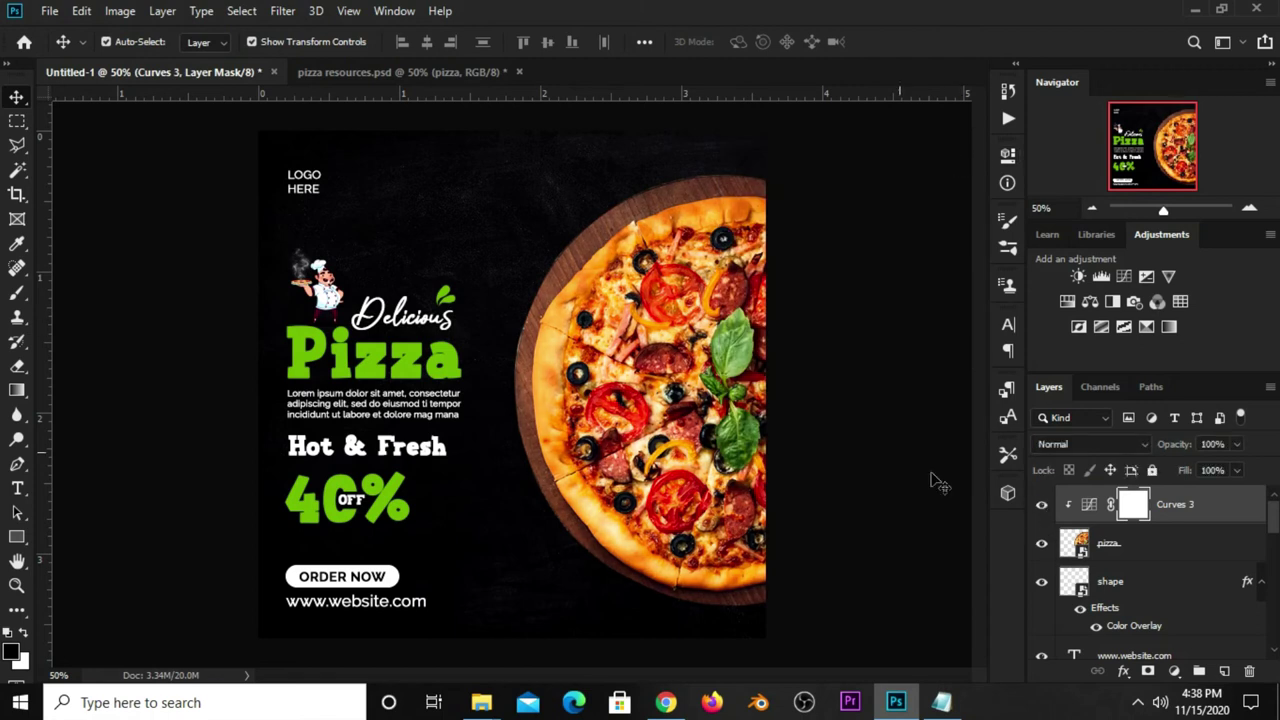
pyautogui.click(740, 430)
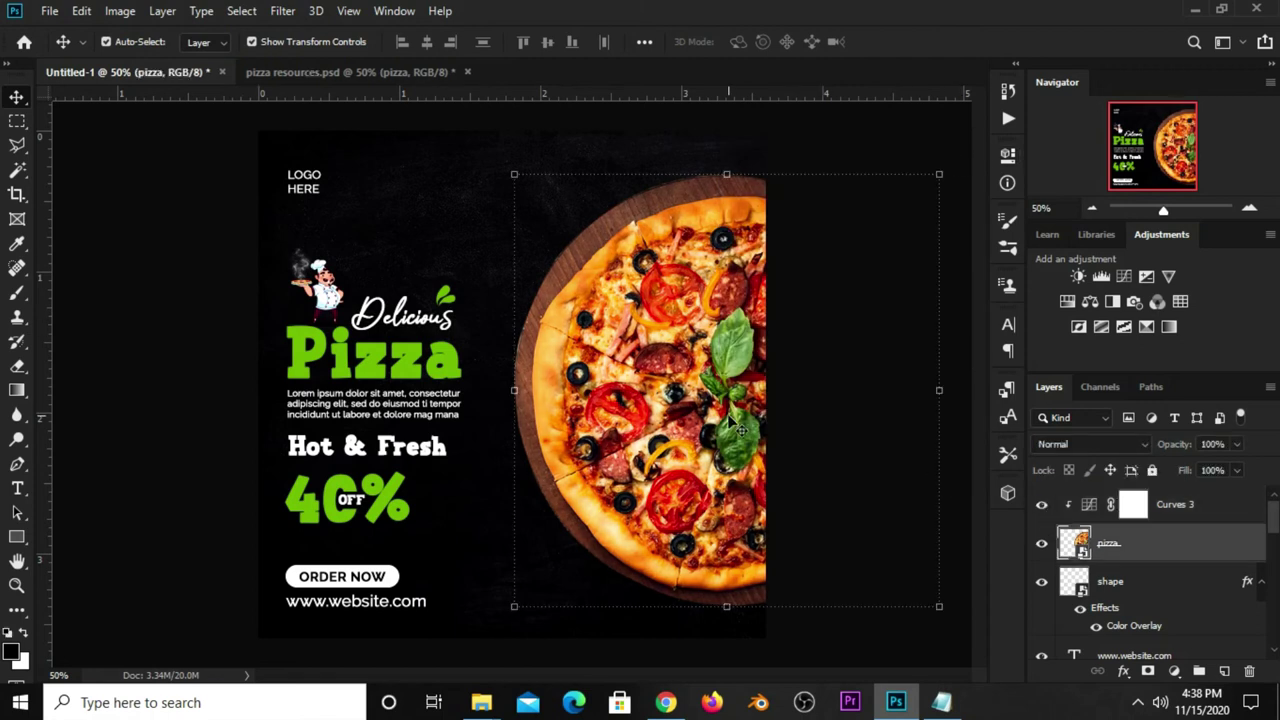
pyautogui.click(1042, 556)
# - Duplicate the pizza and blacken the lower copy with a clipped Hue/Saturation at Lightness -100
pyautogui.hotkey('ctrl', 'j')
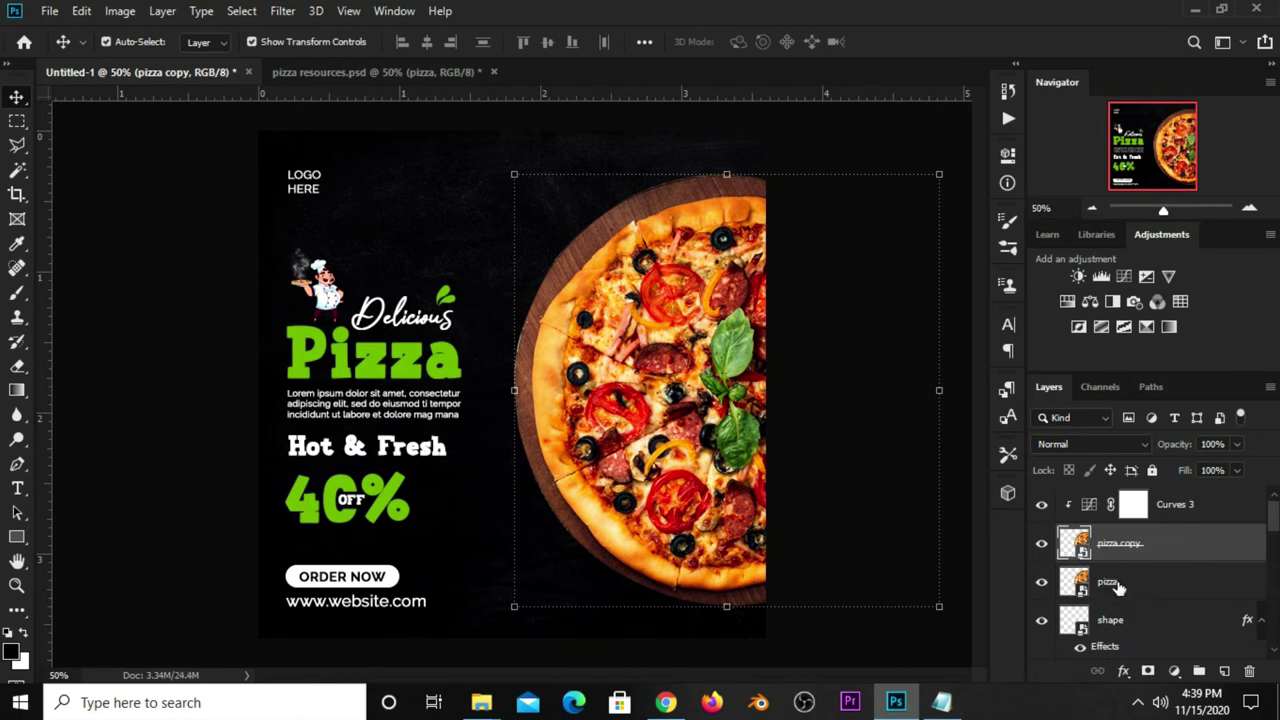
pyautogui.click(1118, 589)
pyautogui.click(1176, 672)
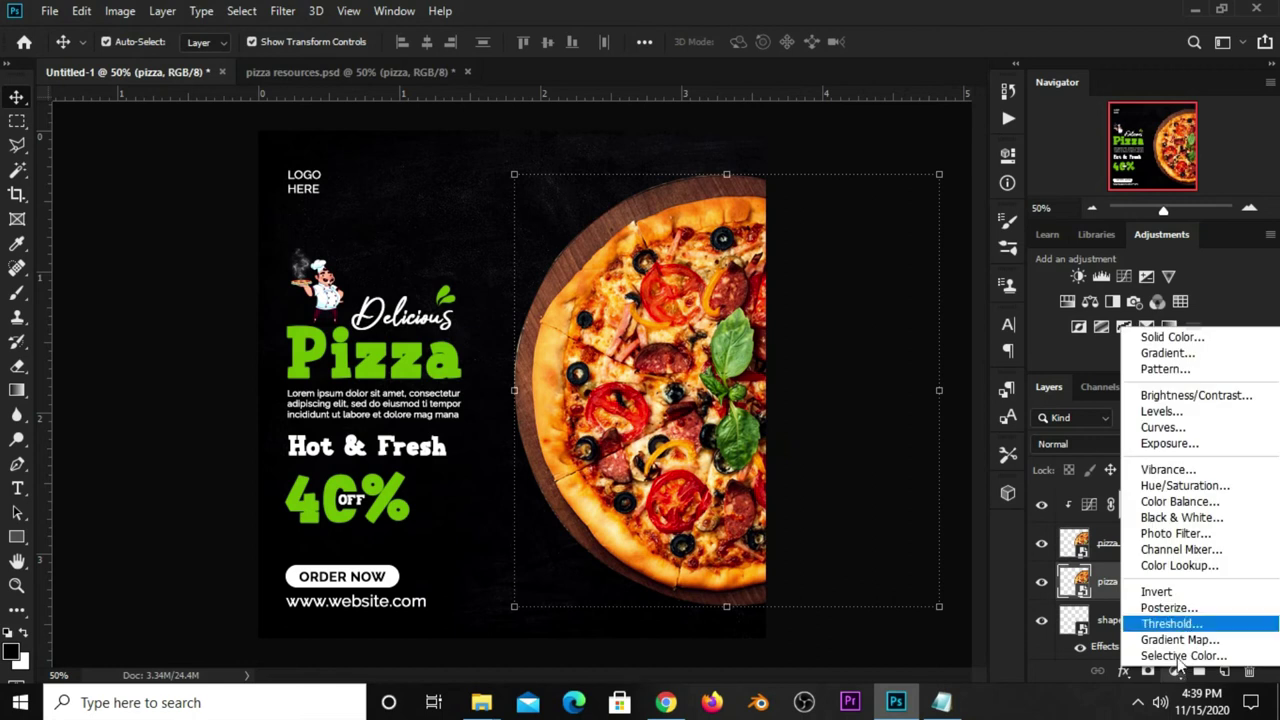
pyautogui.click(1179, 486)
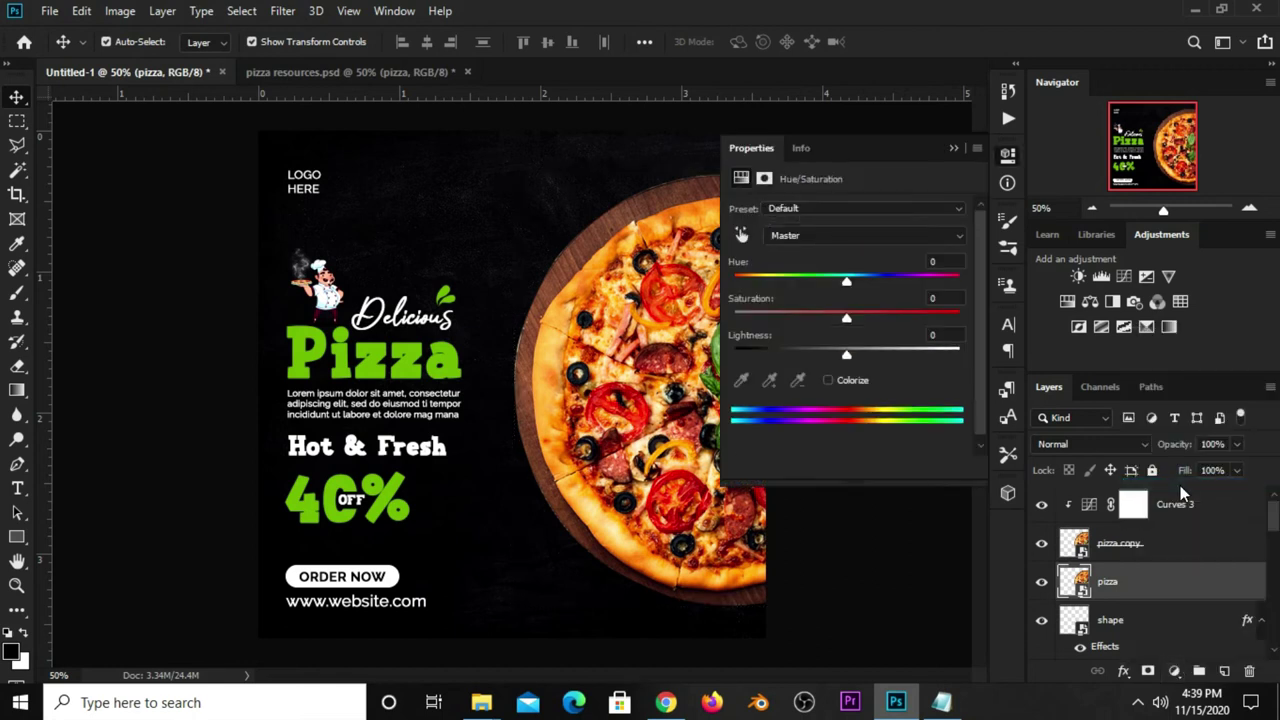
pyautogui.moveTo(843, 357); pyautogui.dragTo(733, 355)
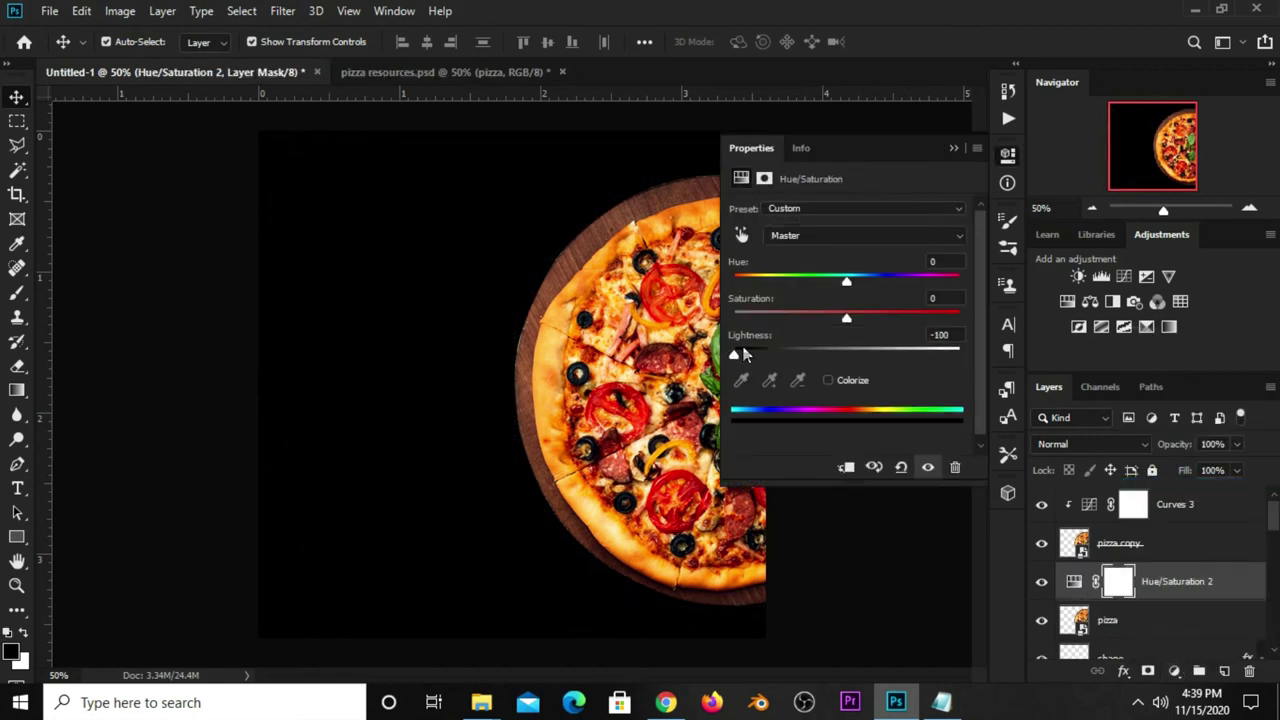
pyautogui.click(845, 467)
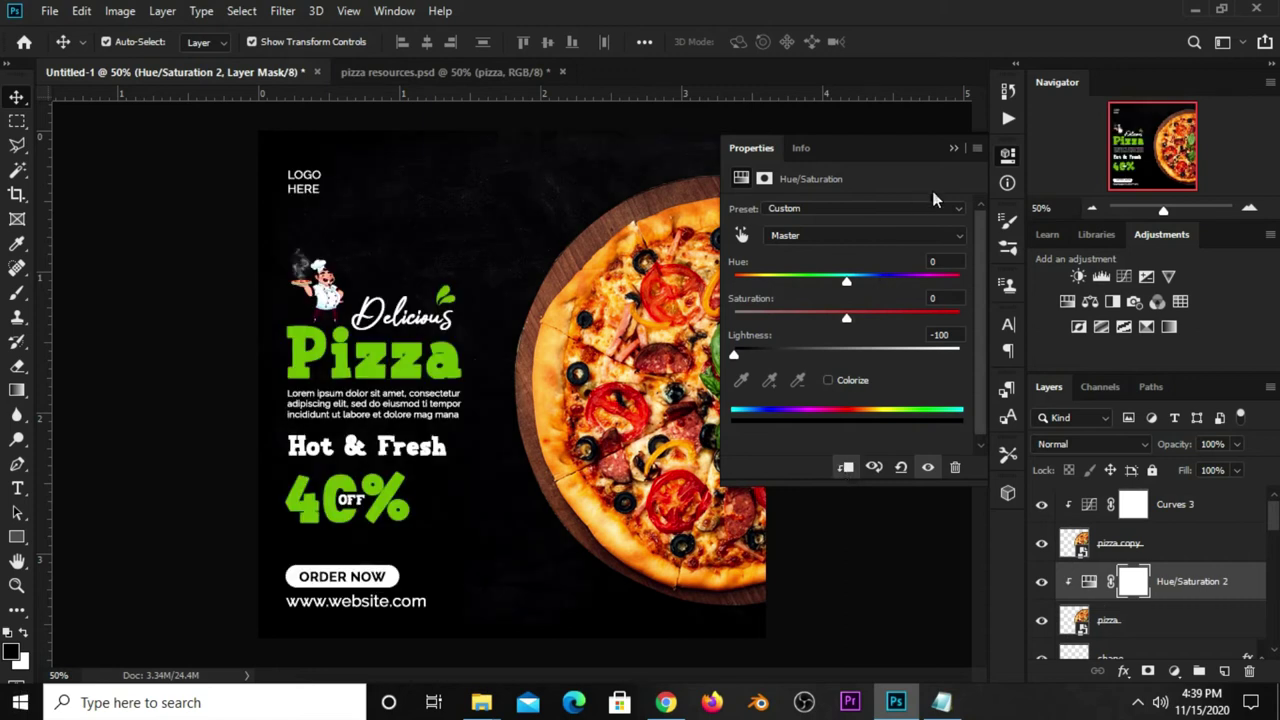
pyautogui.click(953, 149)
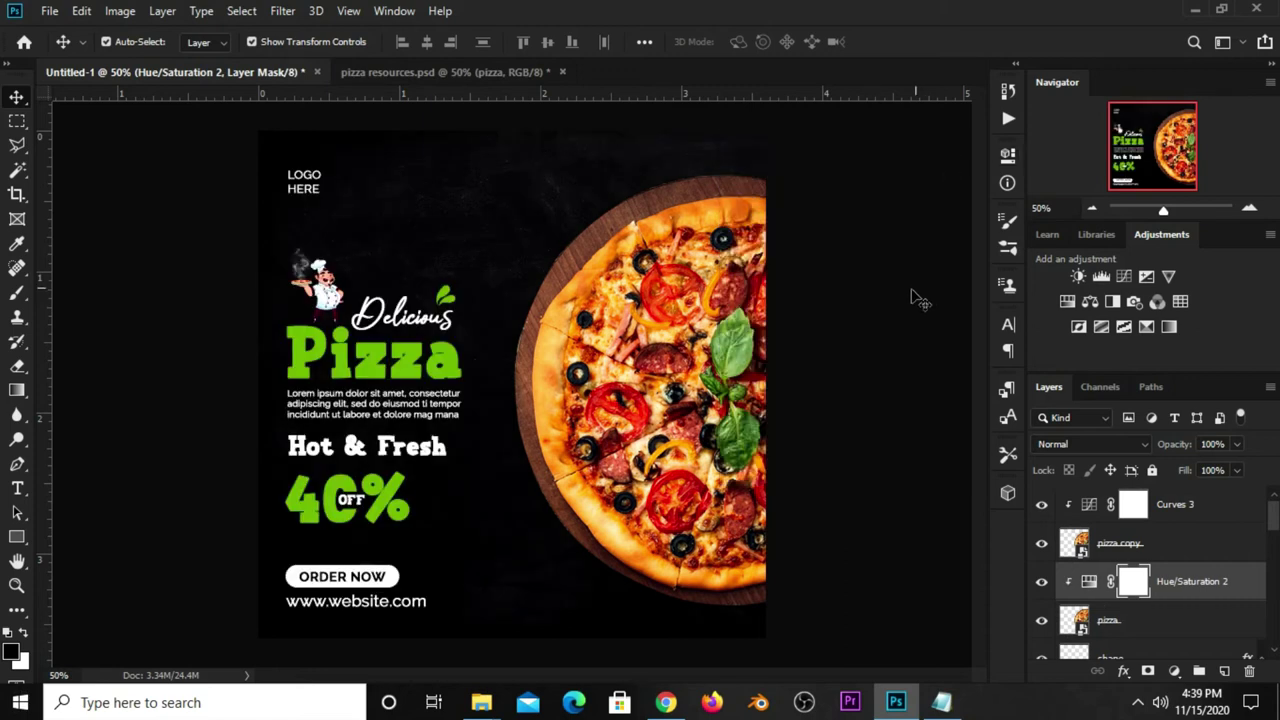
# - Offset the black pizza shadow slightly with Free Transform
pyautogui.click(1112, 625)
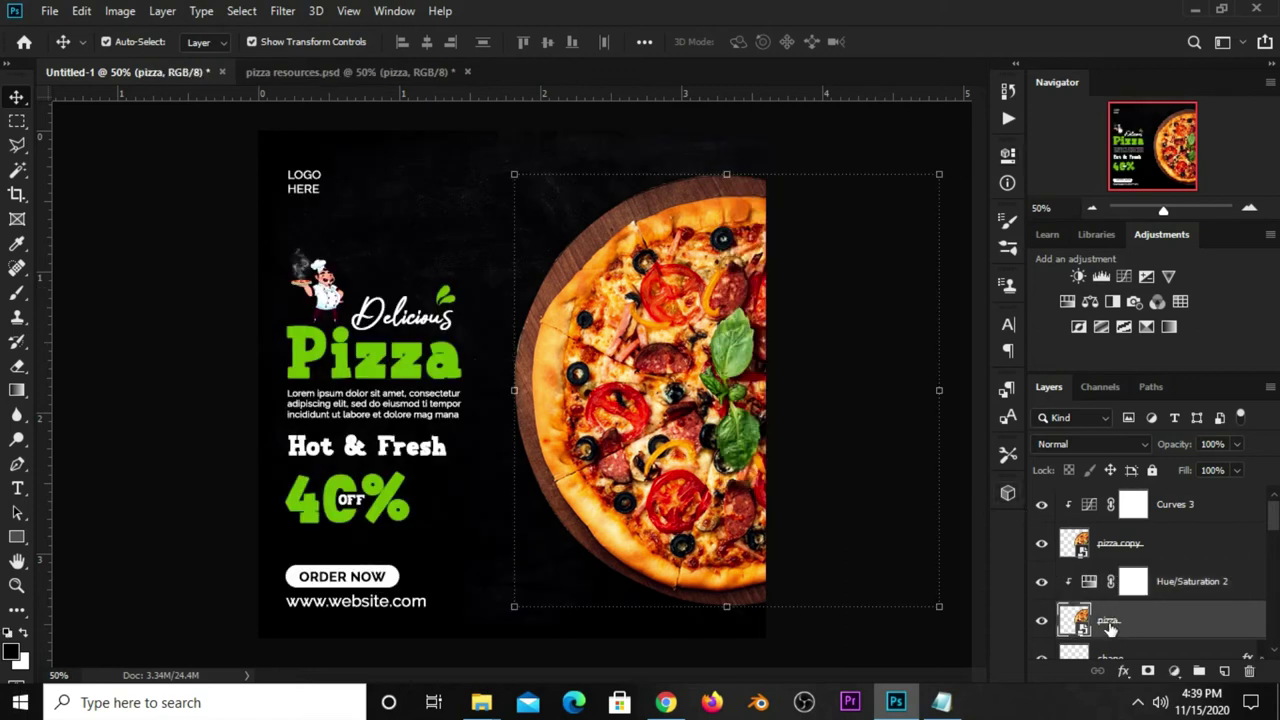
pyautogui.hotkey('ctrl', 't')
pyautogui.rightClick(620, 254)
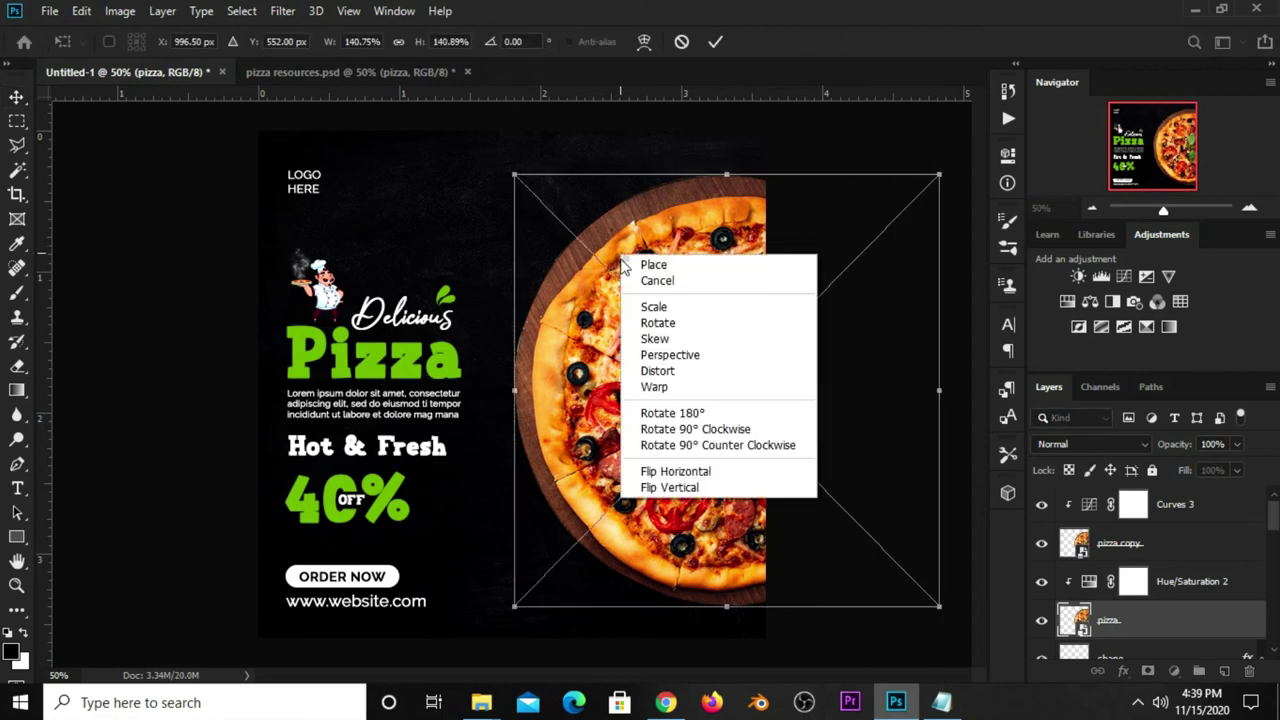
pyautogui.click(662, 370)
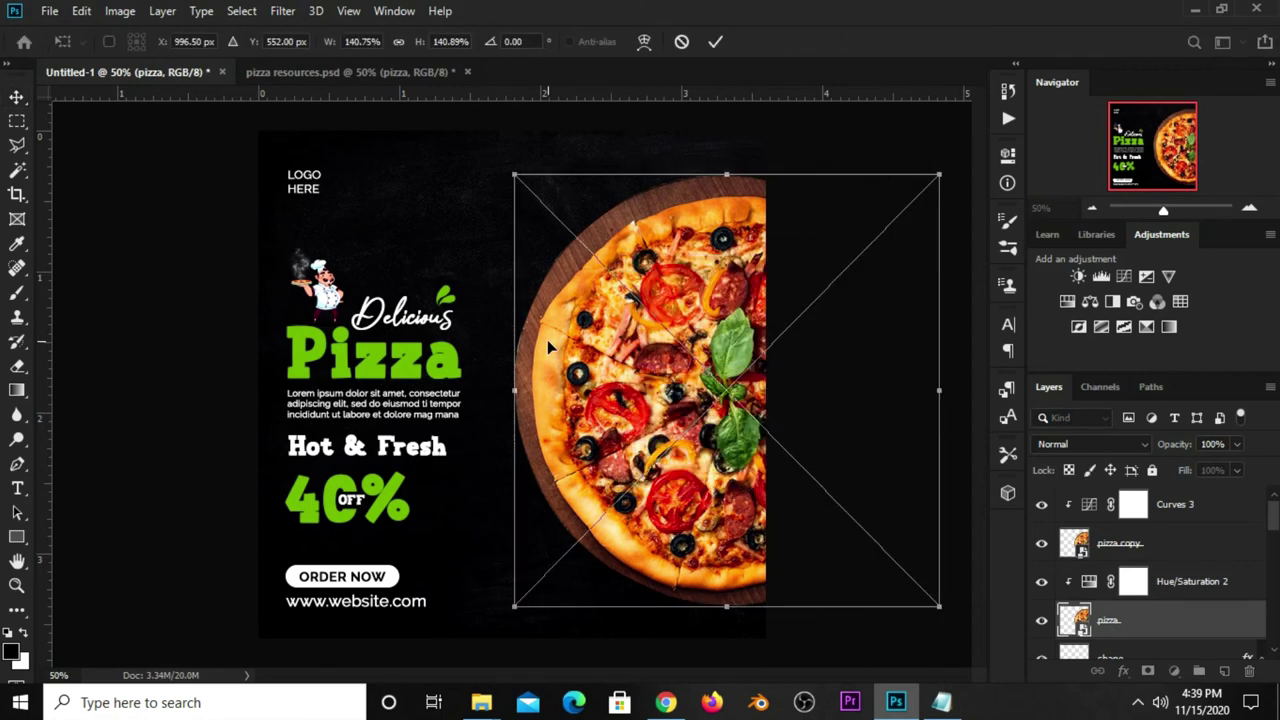
pyautogui.moveTo(548, 341); pyautogui.dragTo(538, 341)
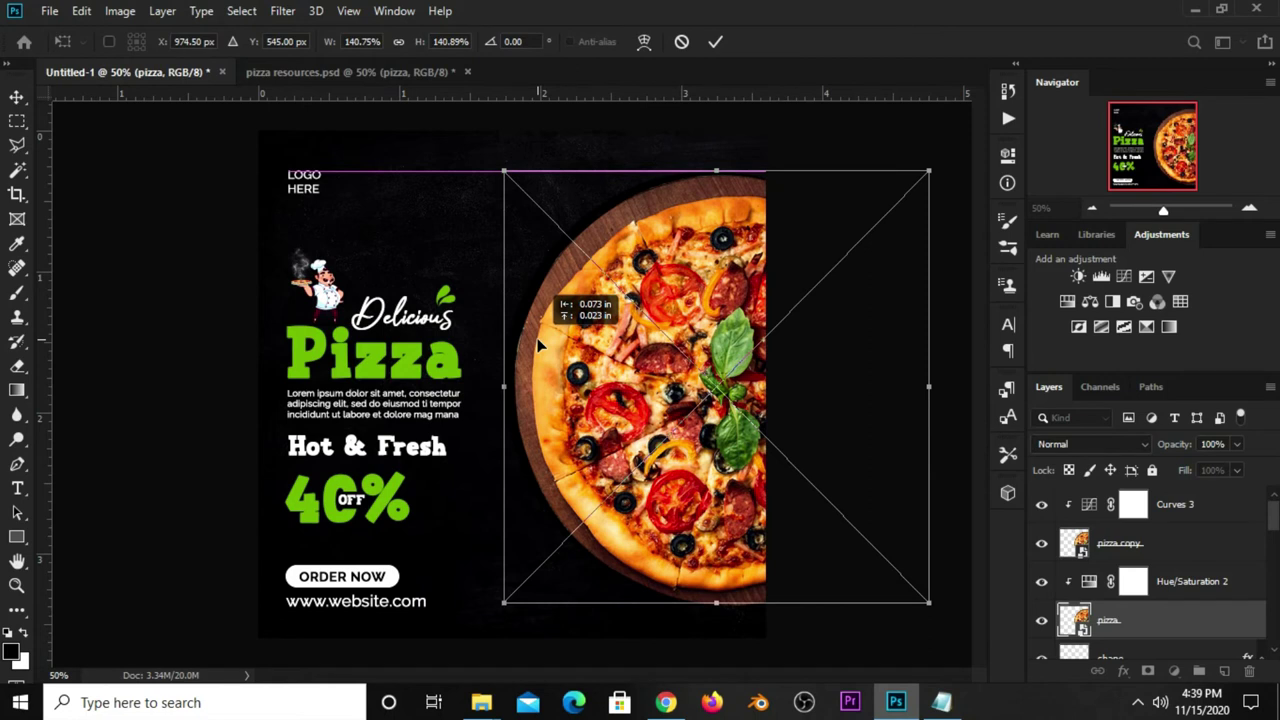
pyautogui.moveTo(538, 345); pyautogui.dragTo(548, 333)
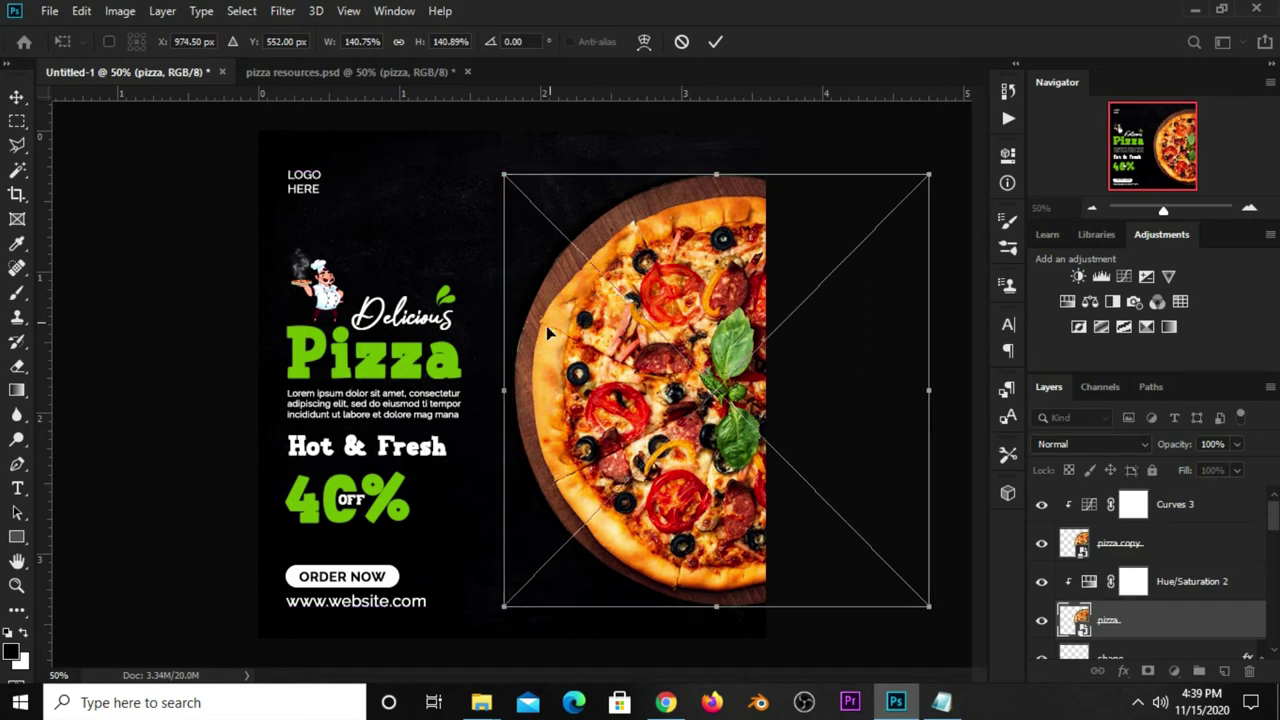
pyautogui.click(716, 45)
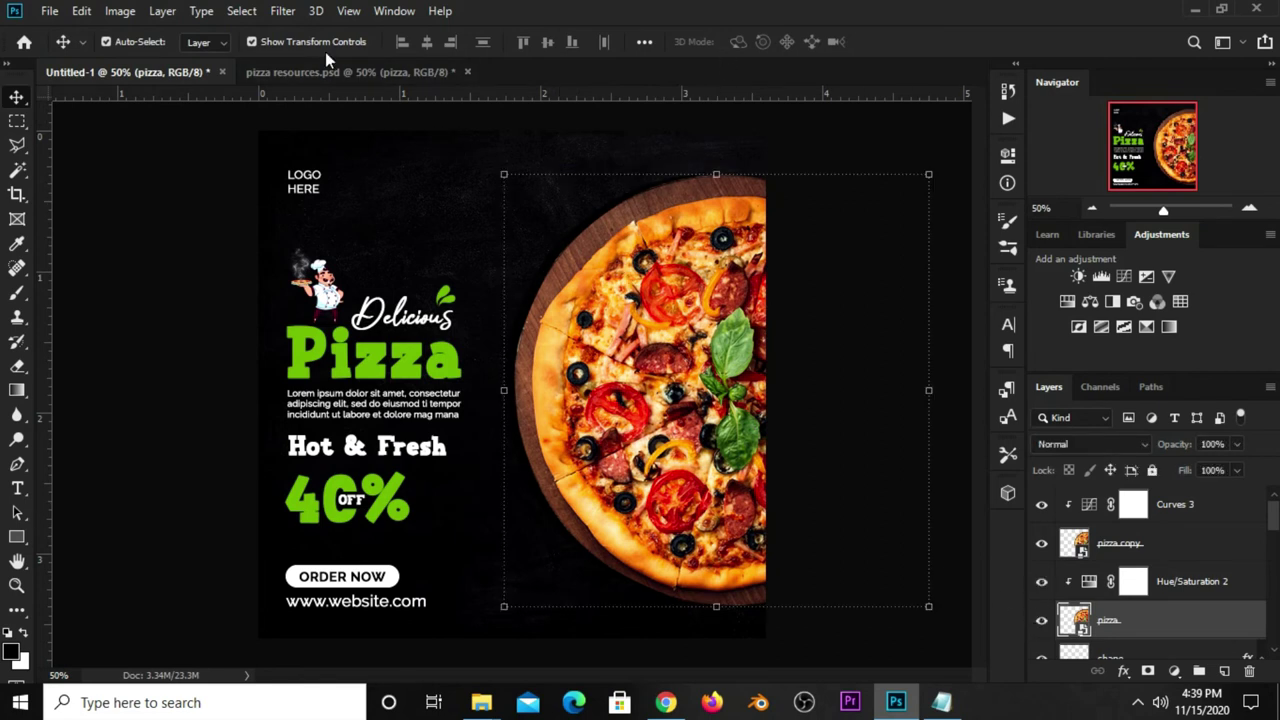
# - Apply a 9.2 px Gaussian Blur to the shadow layer
pyautogui.click(283, 12)
pyautogui.moveTo(311, 242)
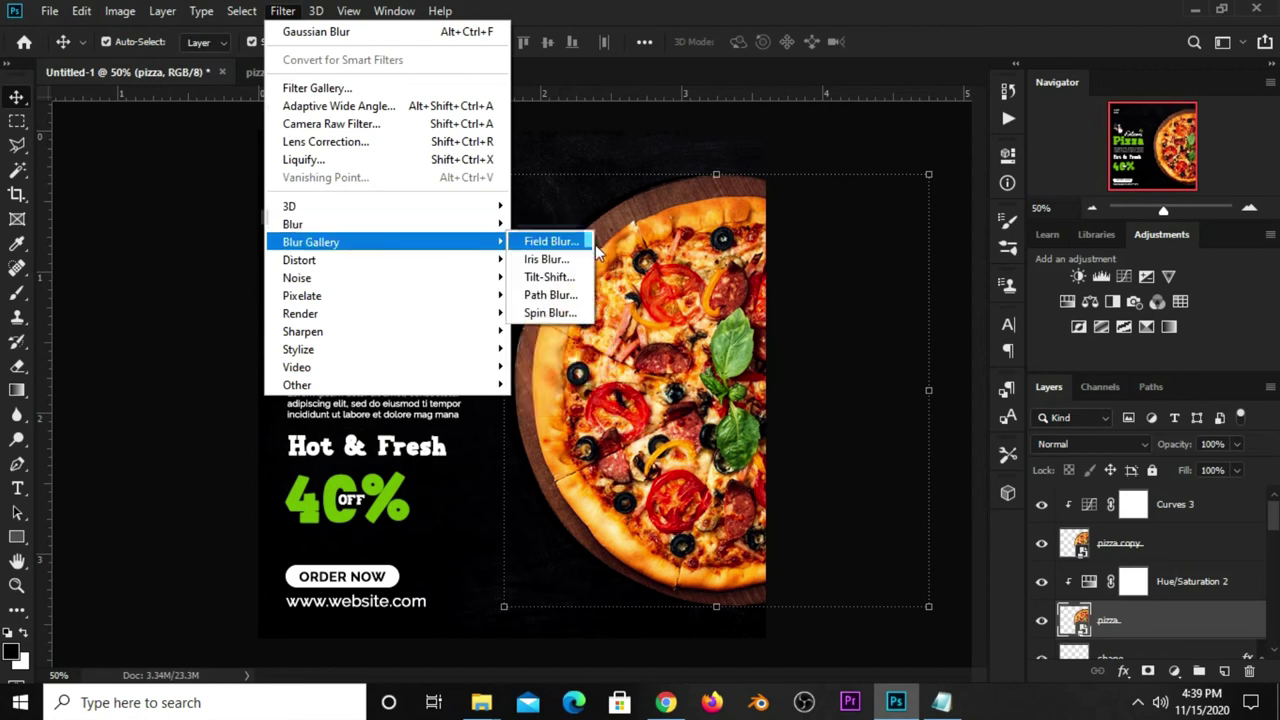
pyautogui.click(545, 294)
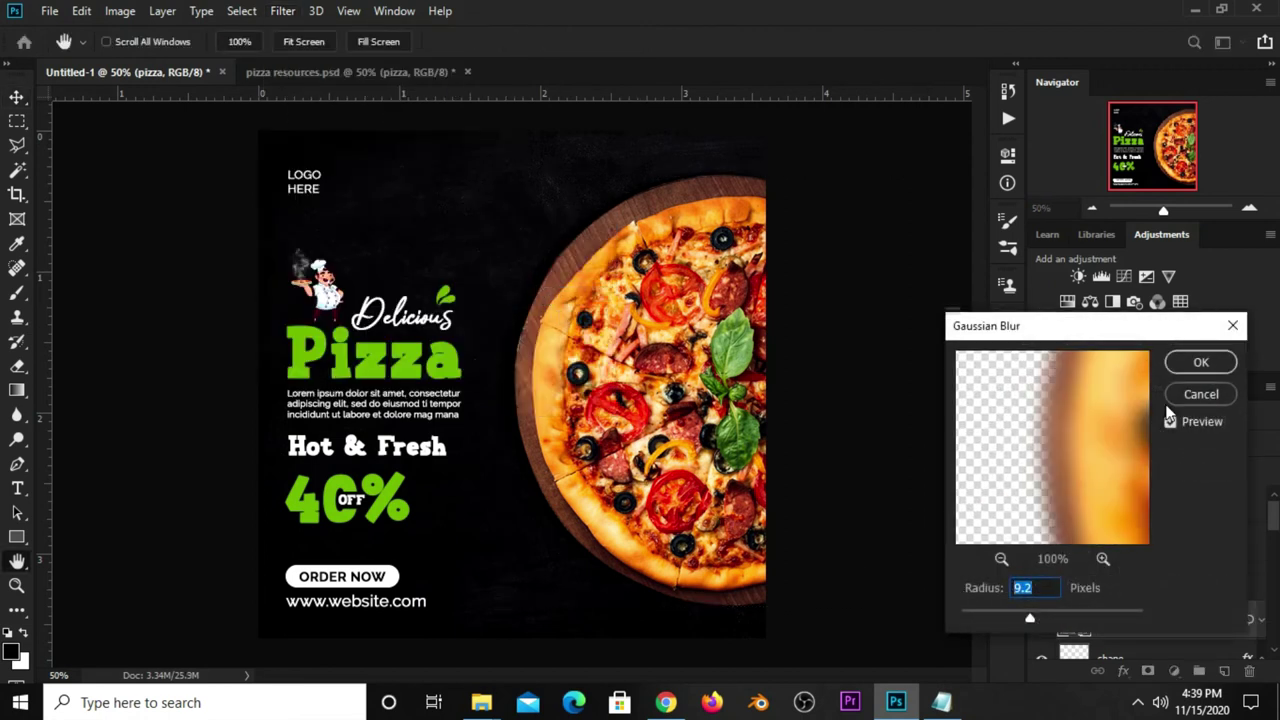
pyautogui.click(1185, 363)
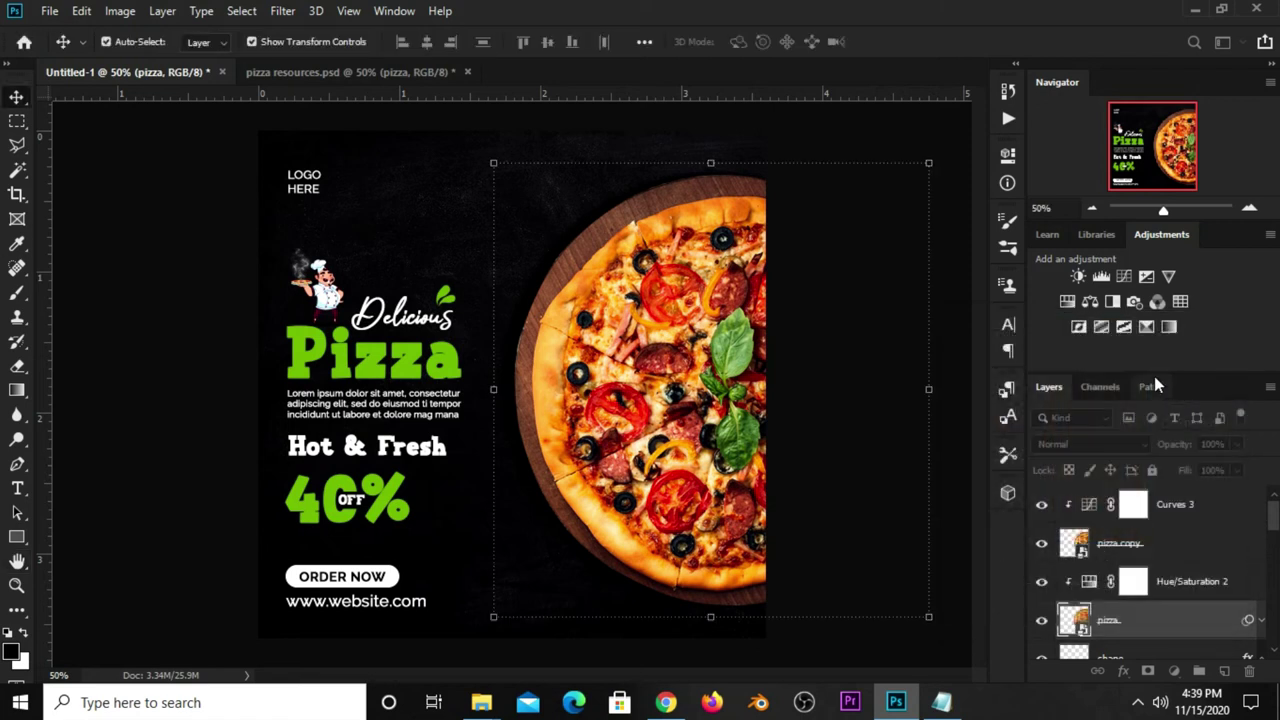
pyautogui.click(848, 372)
# - Lower the shadow's opacity to 54% and nudge it slightly right
pyautogui.click(1127, 628)
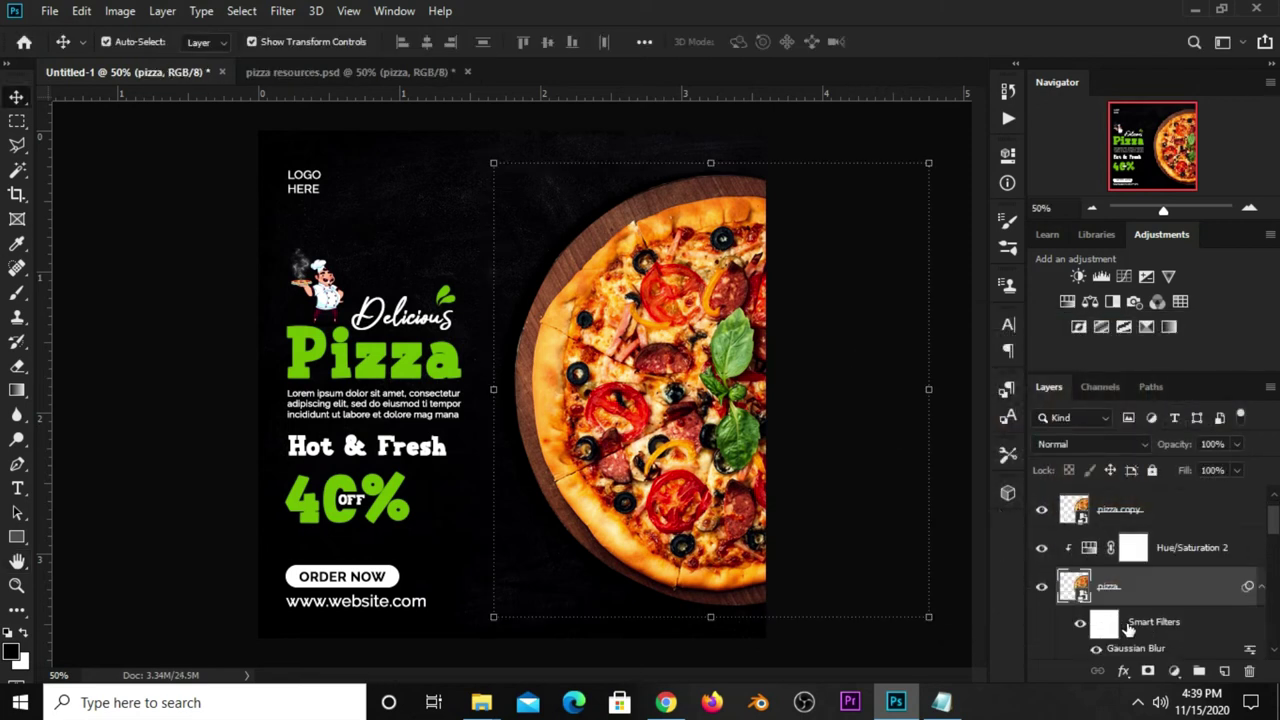
pyautogui.click(1236, 445)
pyautogui.click(1031, 592)
pyautogui.press('Right')
pyautogui.press('Right')
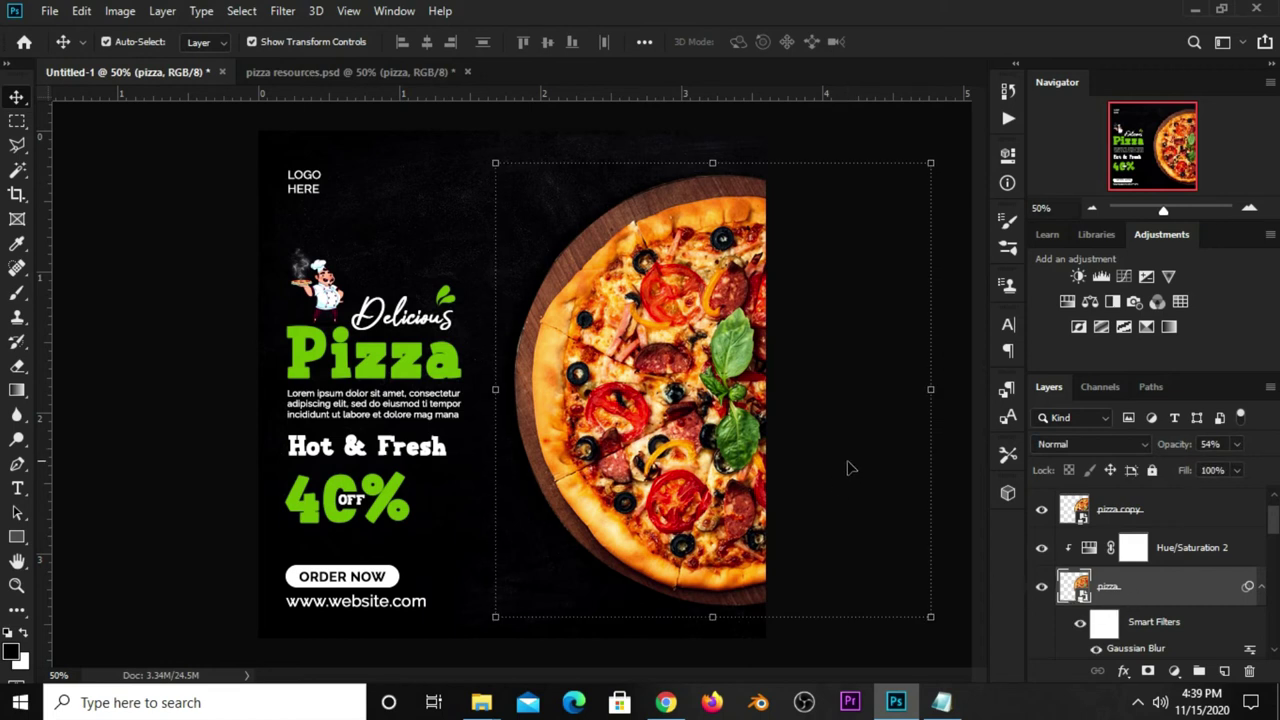
pyautogui.click(847, 467)
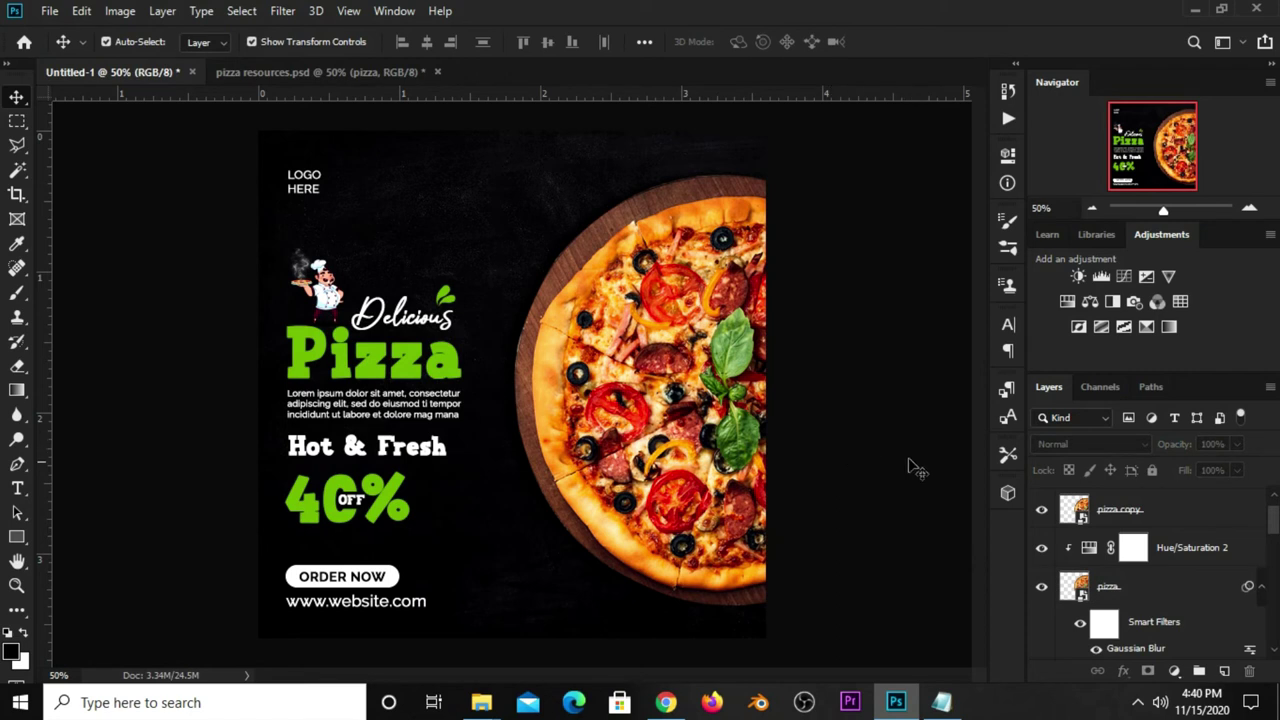
# - Select the pizza shadow layer and set the Pen tool to plain Path mode
pyautogui.scroll(-1, 858, 420)
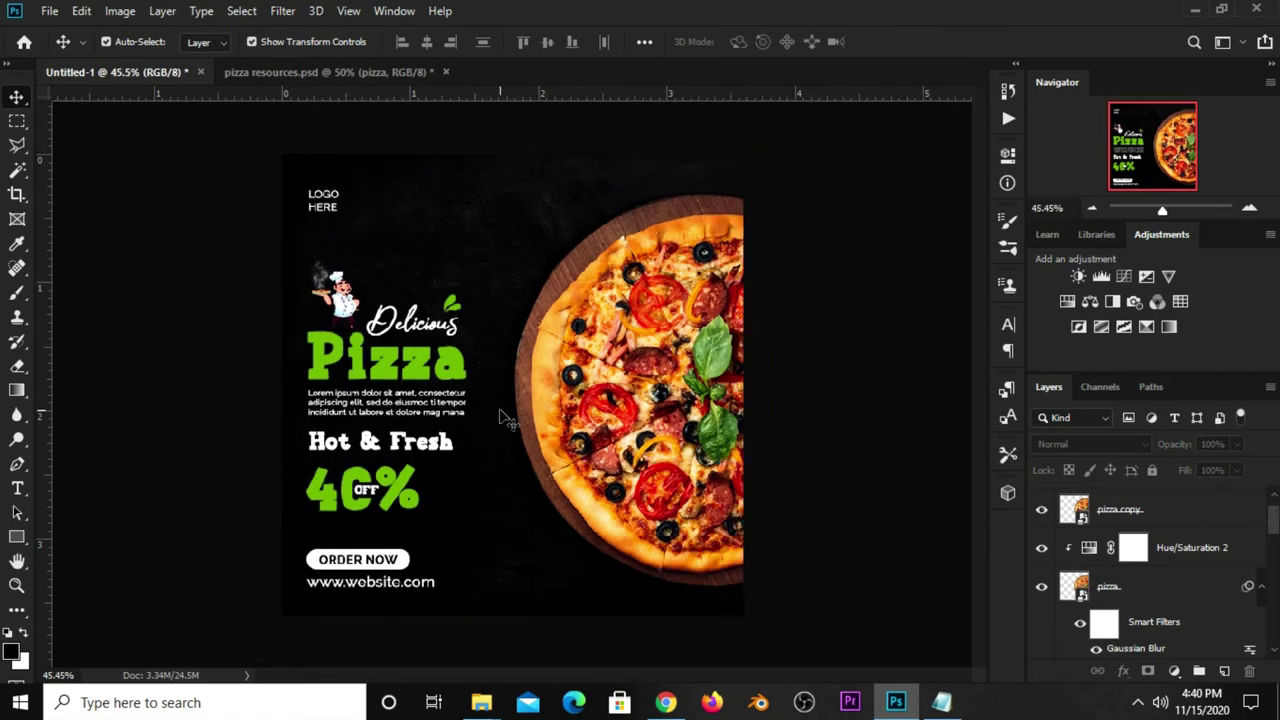
pyautogui.click(17, 464)
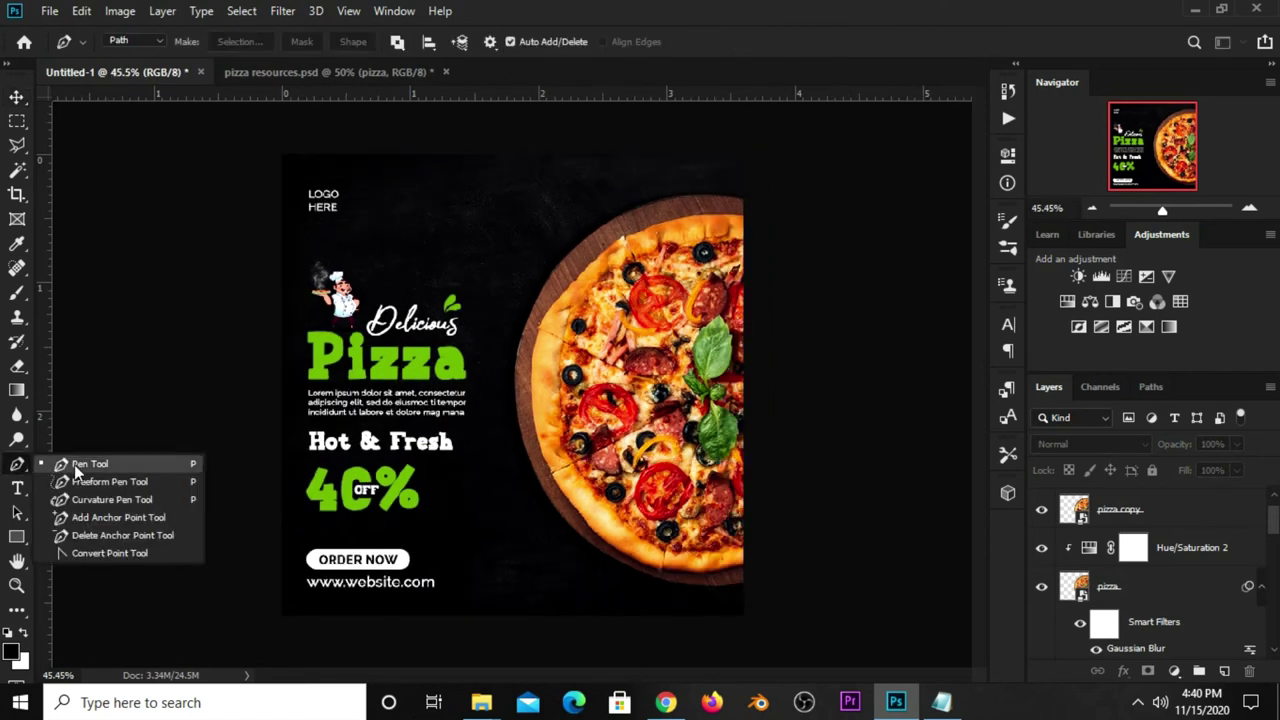
pyautogui.click(86, 461)
pyautogui.keyDown('ctrl'); pyautogui.click(736, 561); pyautogui.keyUp('ctrl')
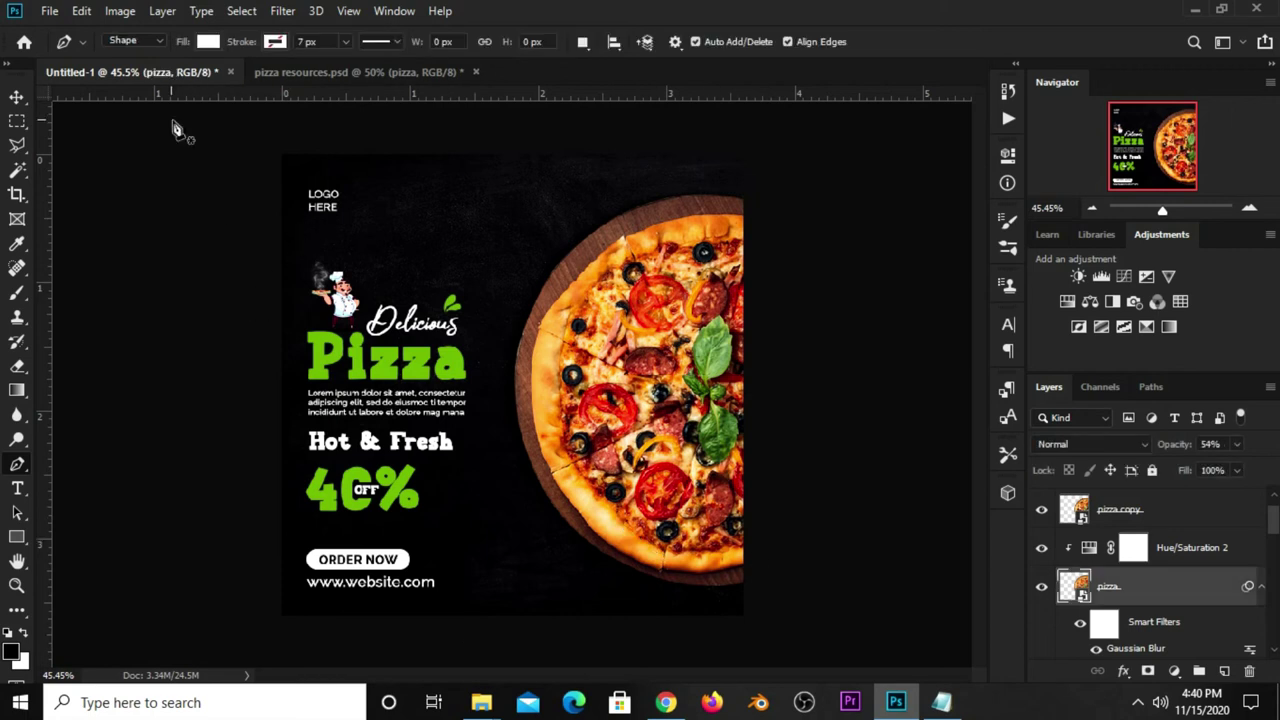
pyautogui.click(142, 42)
pyautogui.click(128, 75)
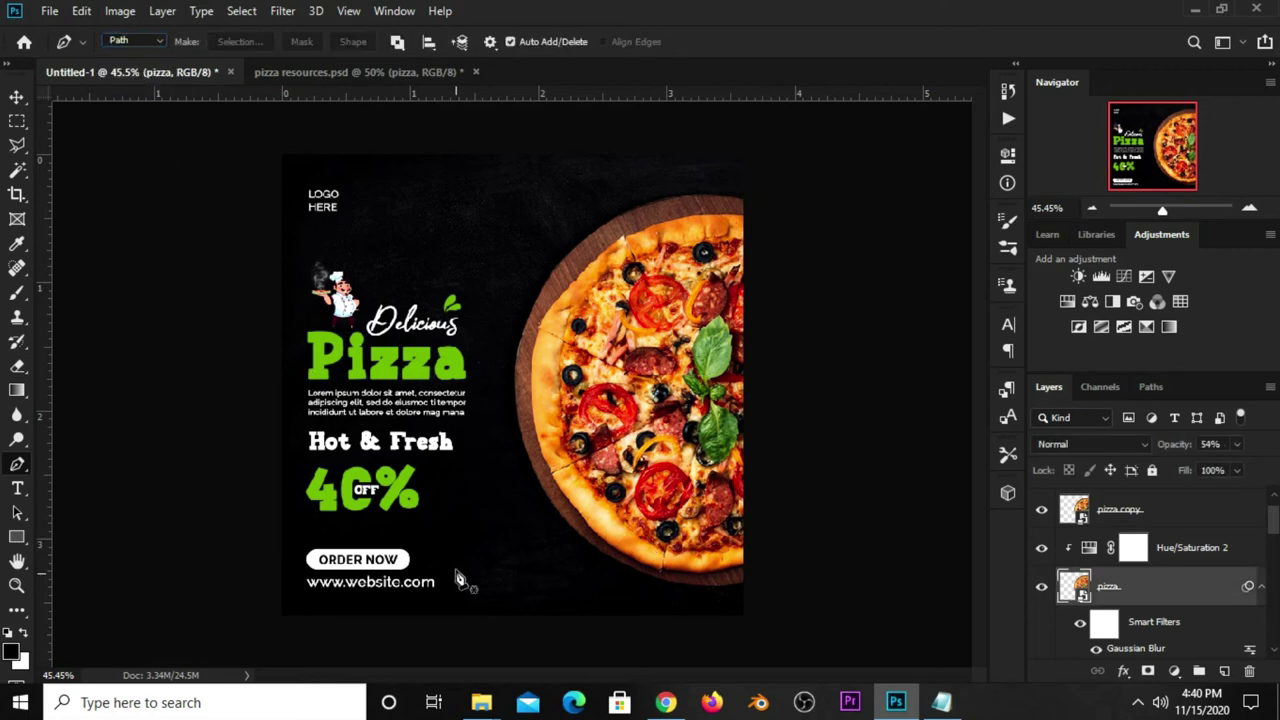
# - Draw a closed curved wave path under the pizza and make it a selection with no feather
pyautogui.click(445, 632)
pyautogui.moveTo(608, 545); pyautogui.dragTo(706, 586)
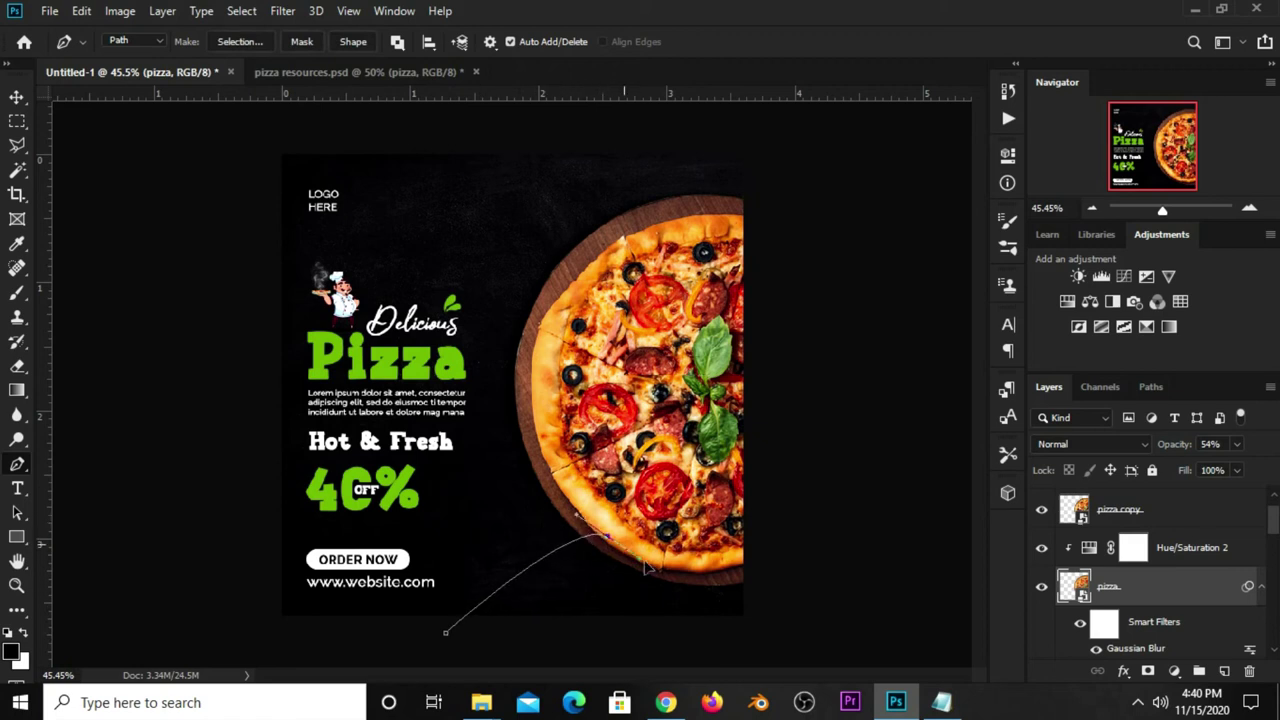
pyautogui.moveTo(786, 542); pyautogui.dragTo(813, 514)
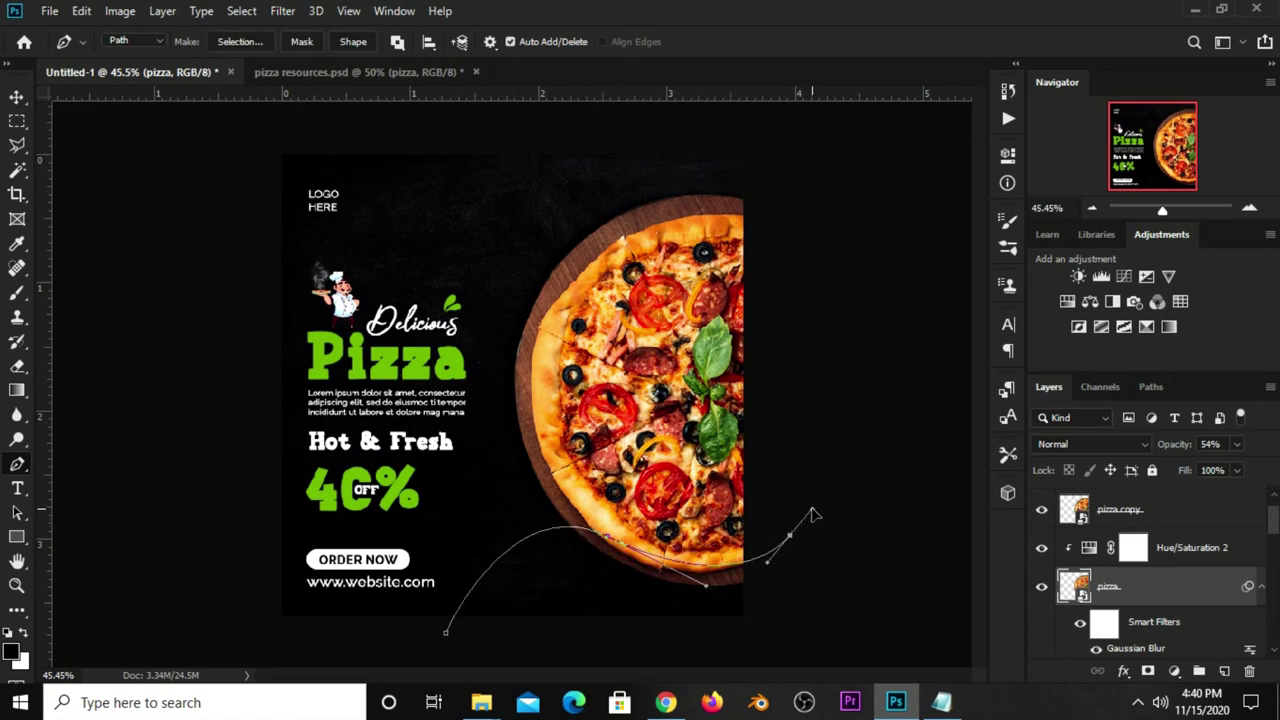
pyautogui.click(784, 643)
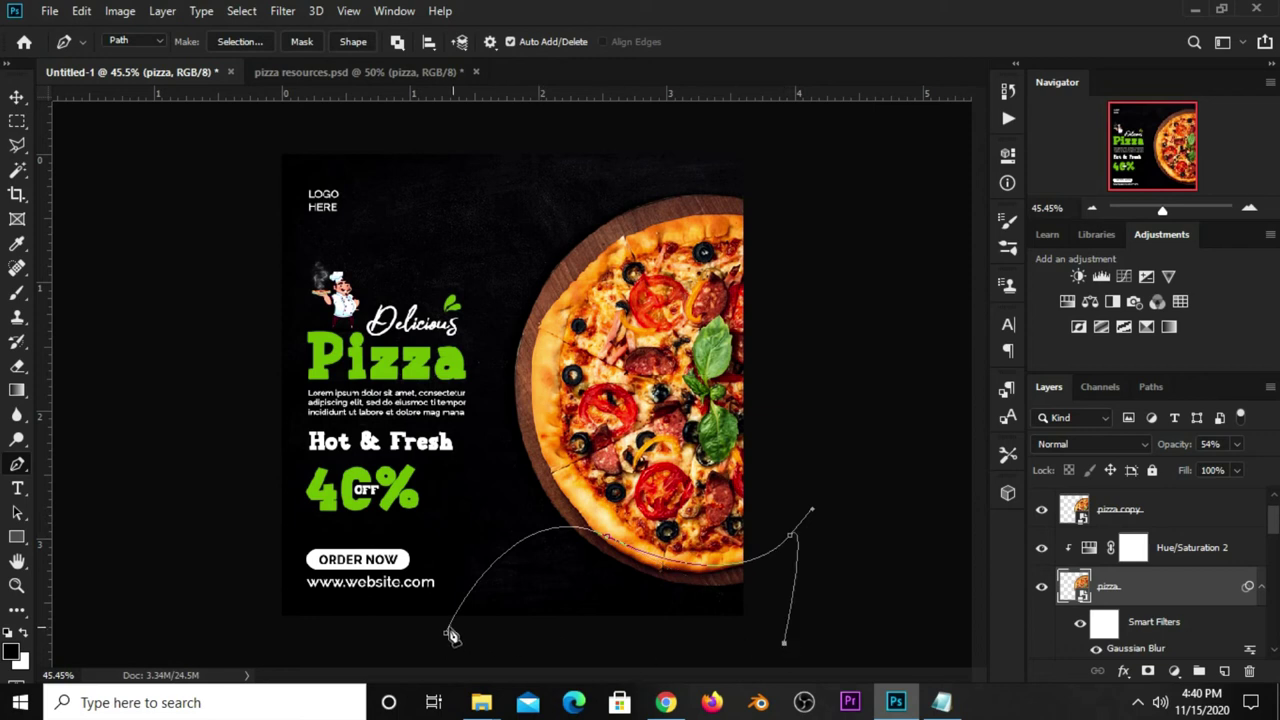
pyautogui.click(448, 643)
pyautogui.rightClick(500, 592)
pyautogui.click(566, 245)
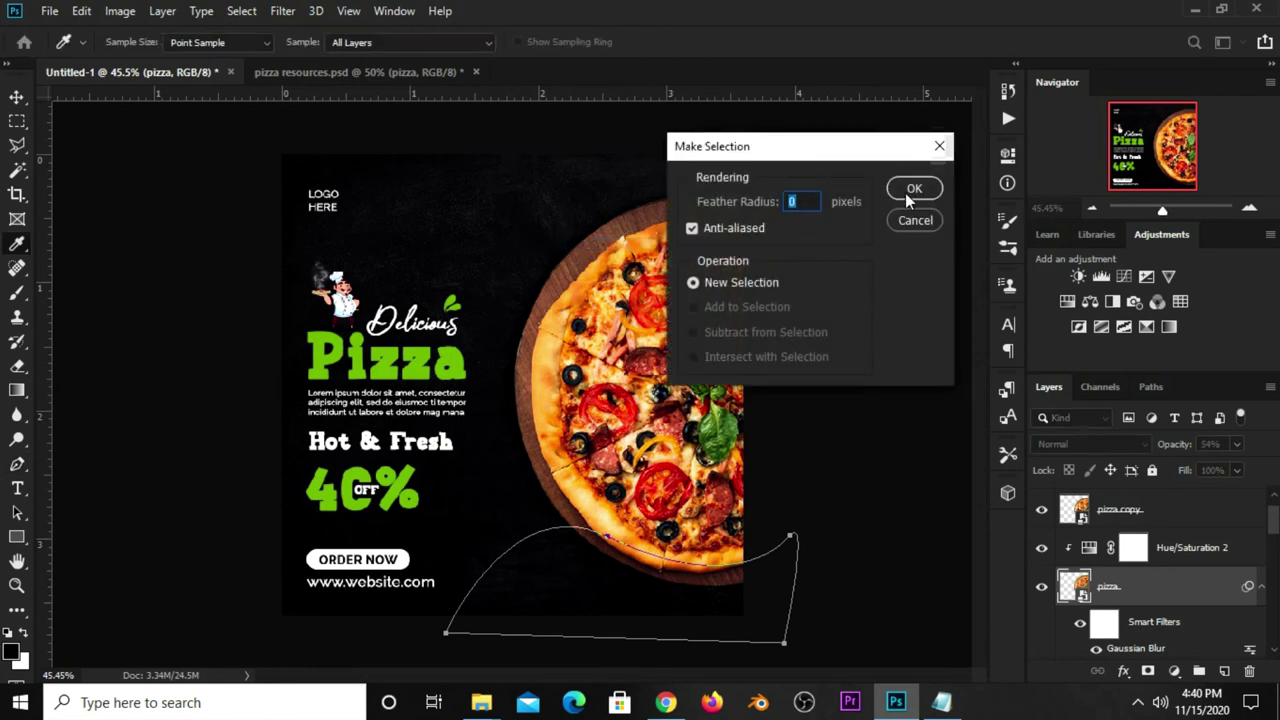
pyautogui.click(913, 186)
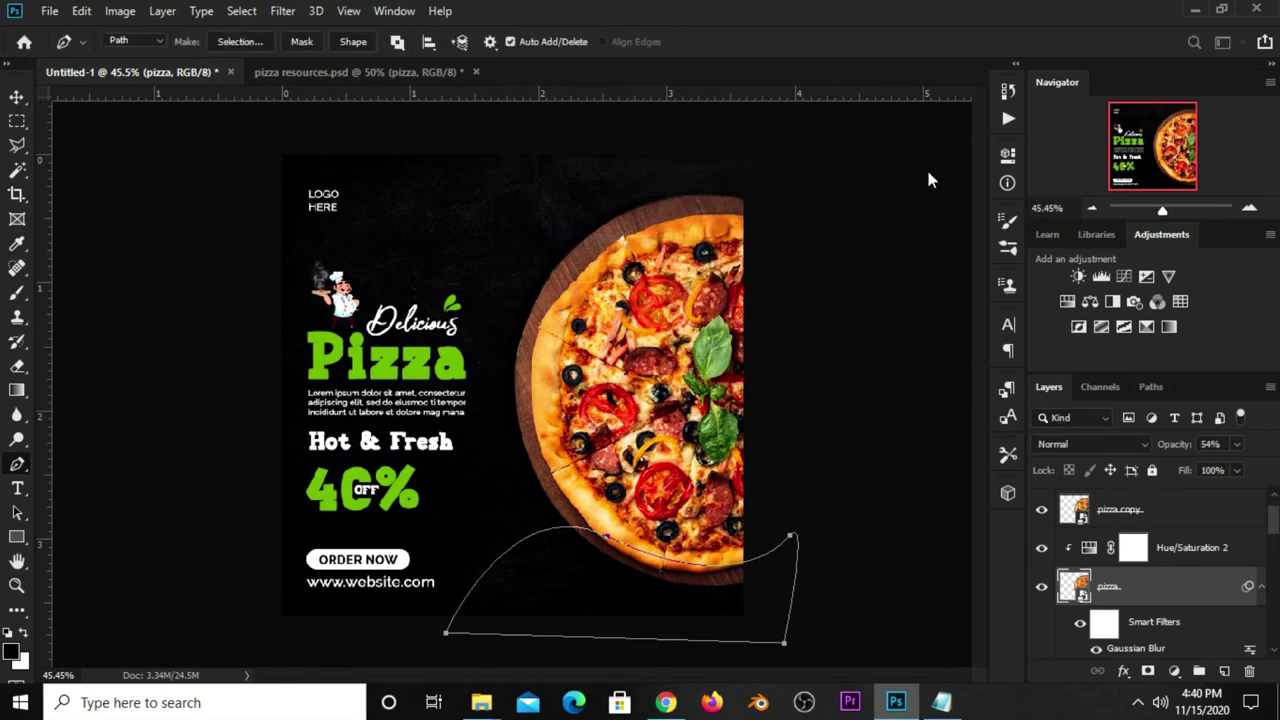
# - Add an empty Layer 3 at the top of the stack and reopen the path's Make Selection options
pyautogui.click(1226, 672)
pyautogui.moveTo(1147, 594); pyautogui.dragTo(1148, 498)
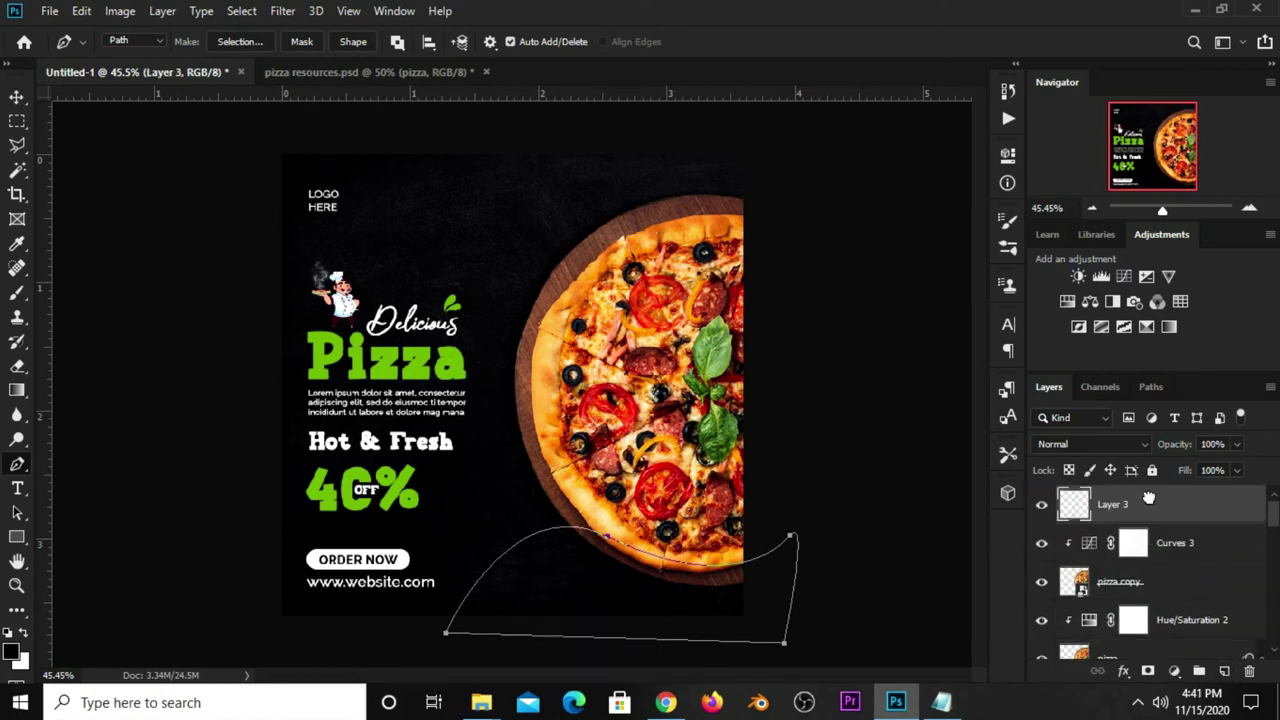
pyautogui.rightClick(565, 594)
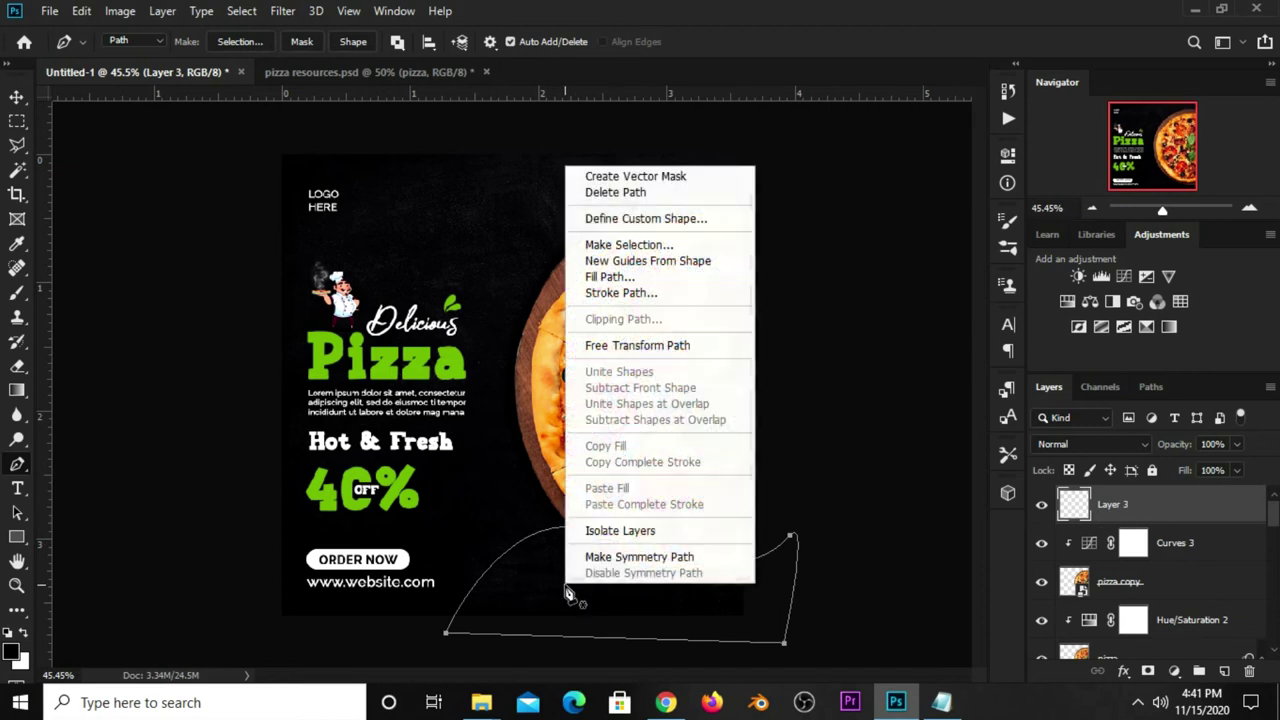
pyautogui.click(627, 242)
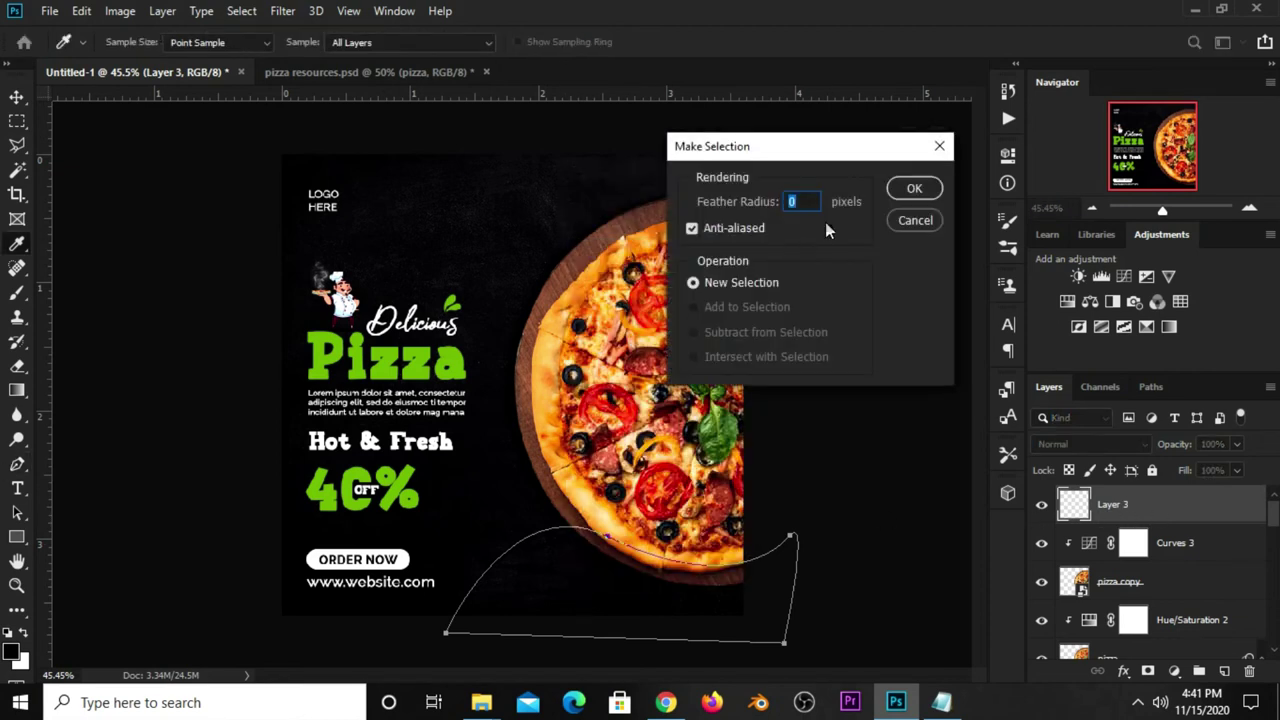
# - Confirm the wave selection and fill it with the white background colour
pyautogui.click(897, 196)
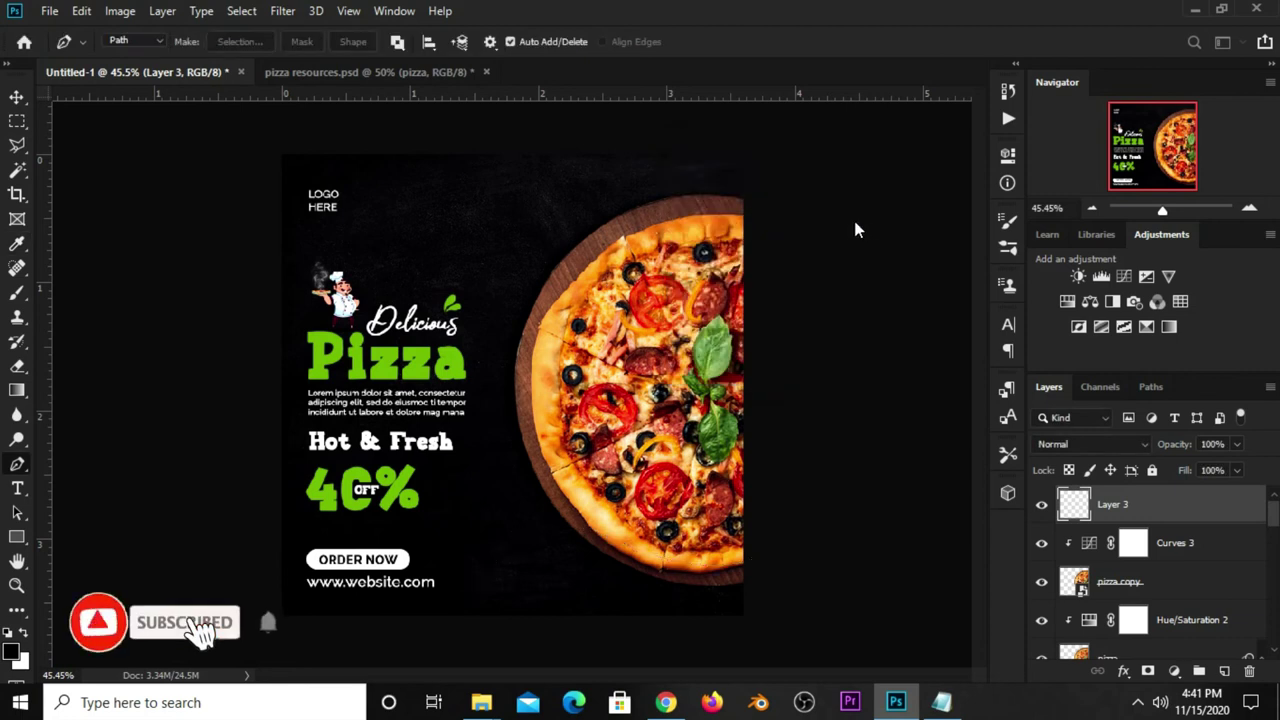
pyautogui.click(17, 121)
pyautogui.click(88, 120)
pyautogui.rightClick(553, 587)
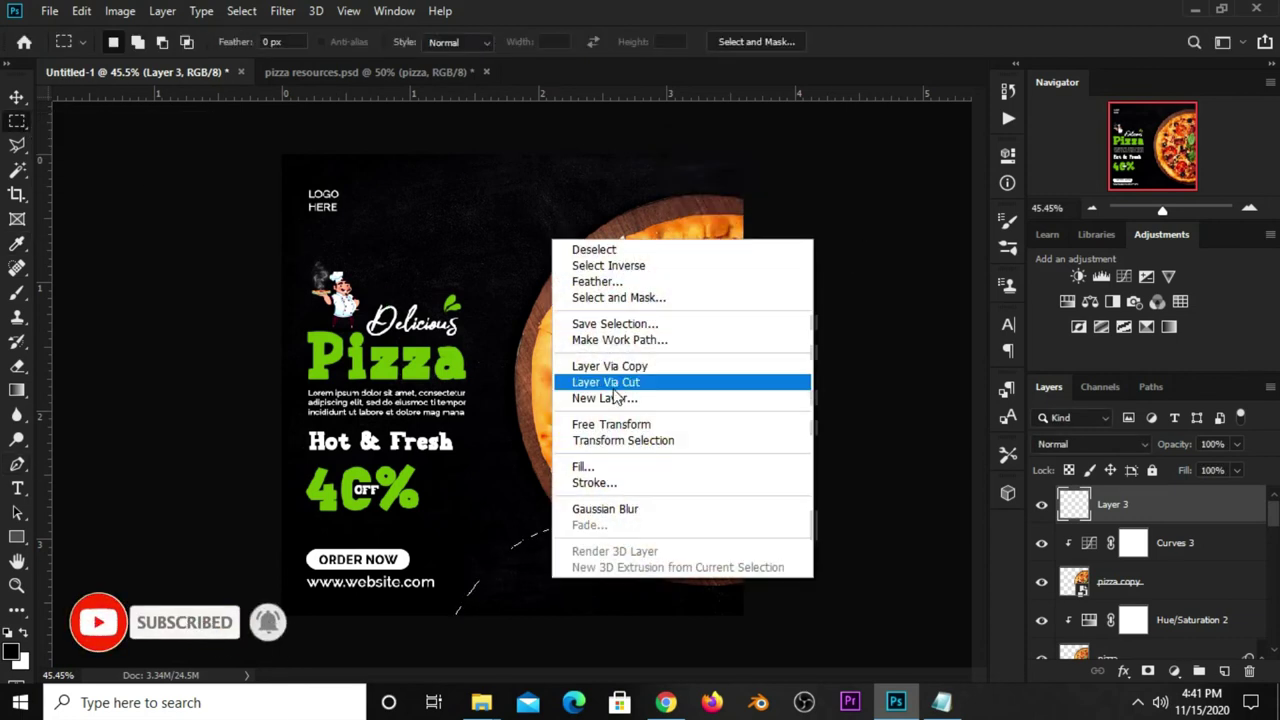
pyautogui.click(603, 465)
pyautogui.click(675, 166)
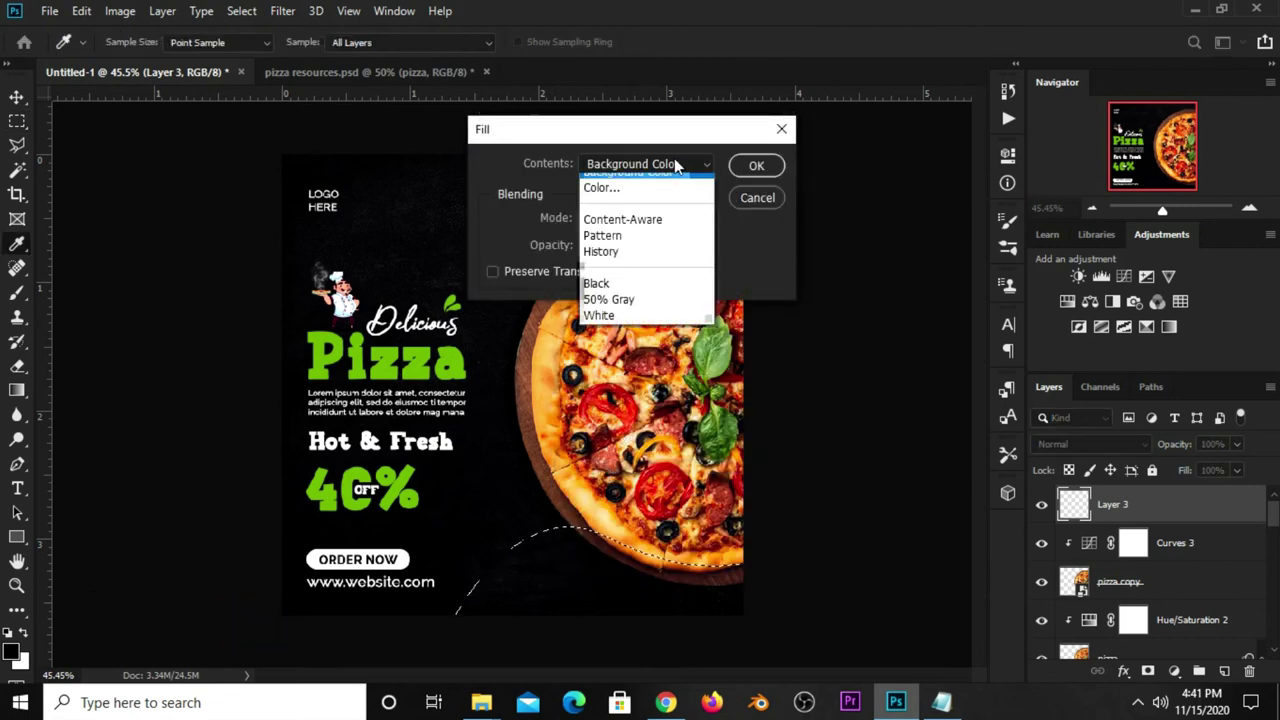
pyautogui.click(645, 196)
pyautogui.click(26, 660)
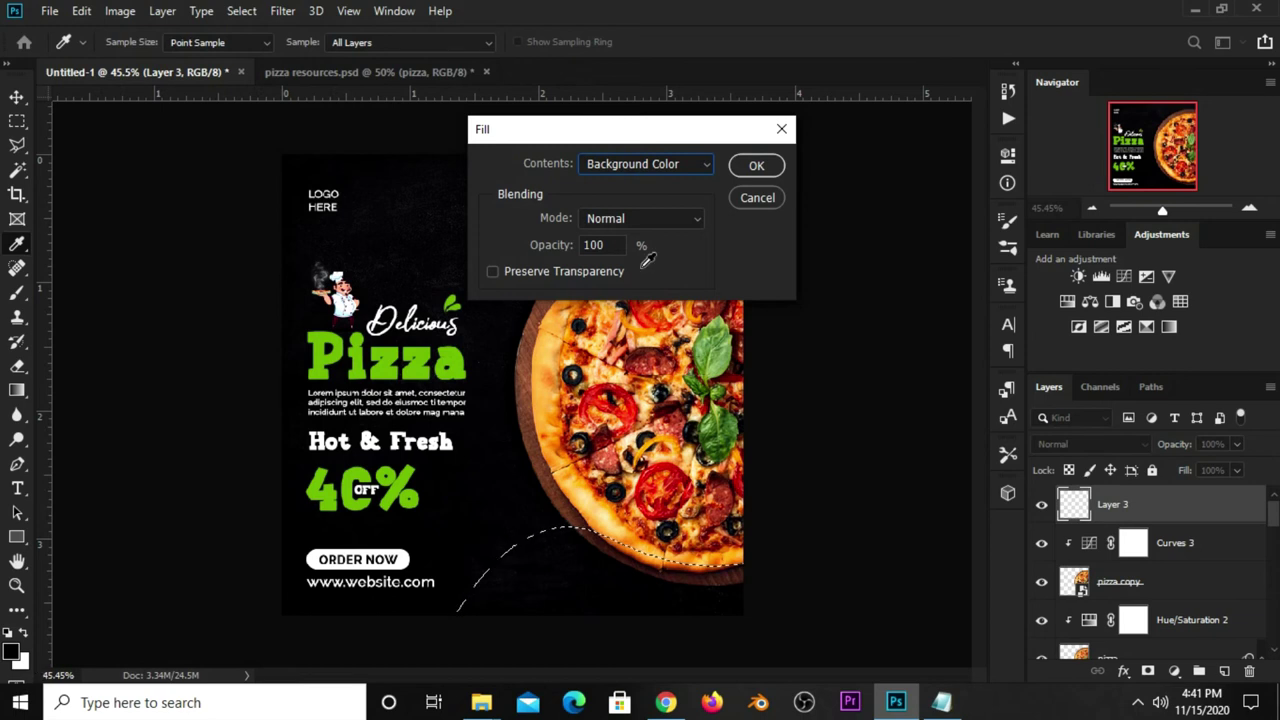
pyautogui.click(757, 165)
# - Deselect and move Layer 3 beneath the pizza layer in the stack
pyautogui.hotkey('ctrl', 'd')
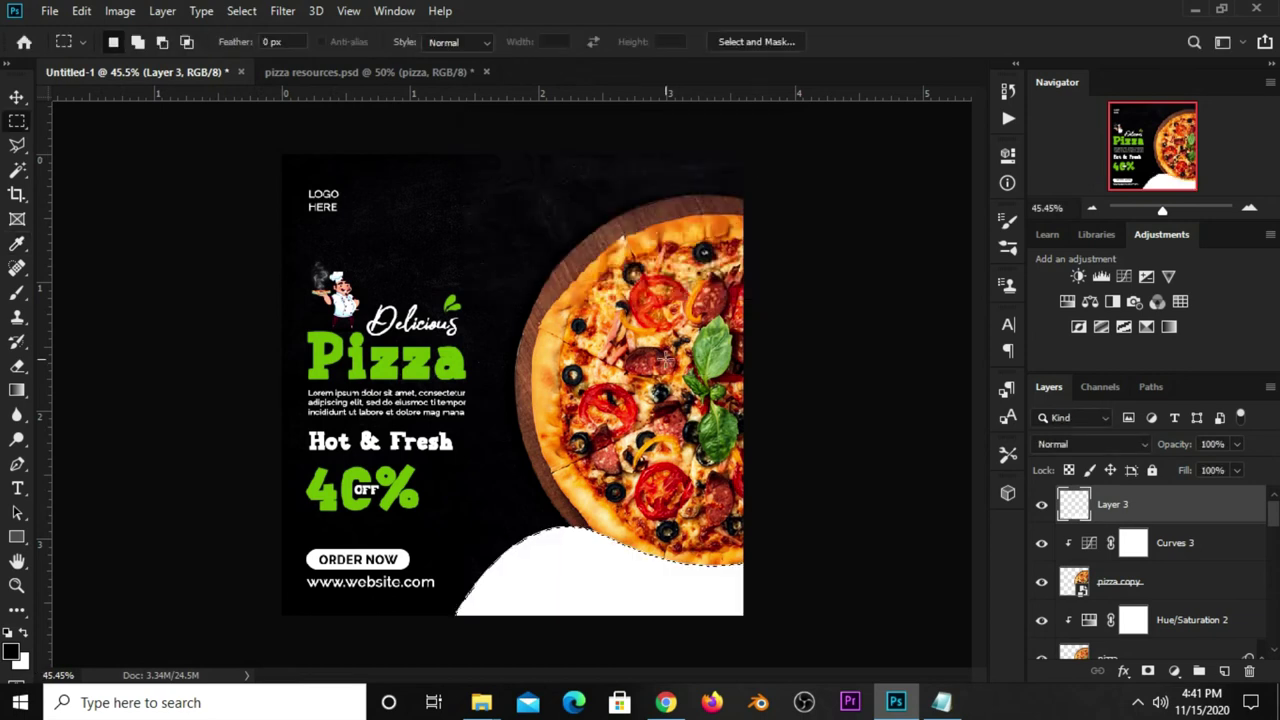
pyautogui.press('v')
pyautogui.moveTo(1203, 508); pyautogui.dragTo(1183, 627)
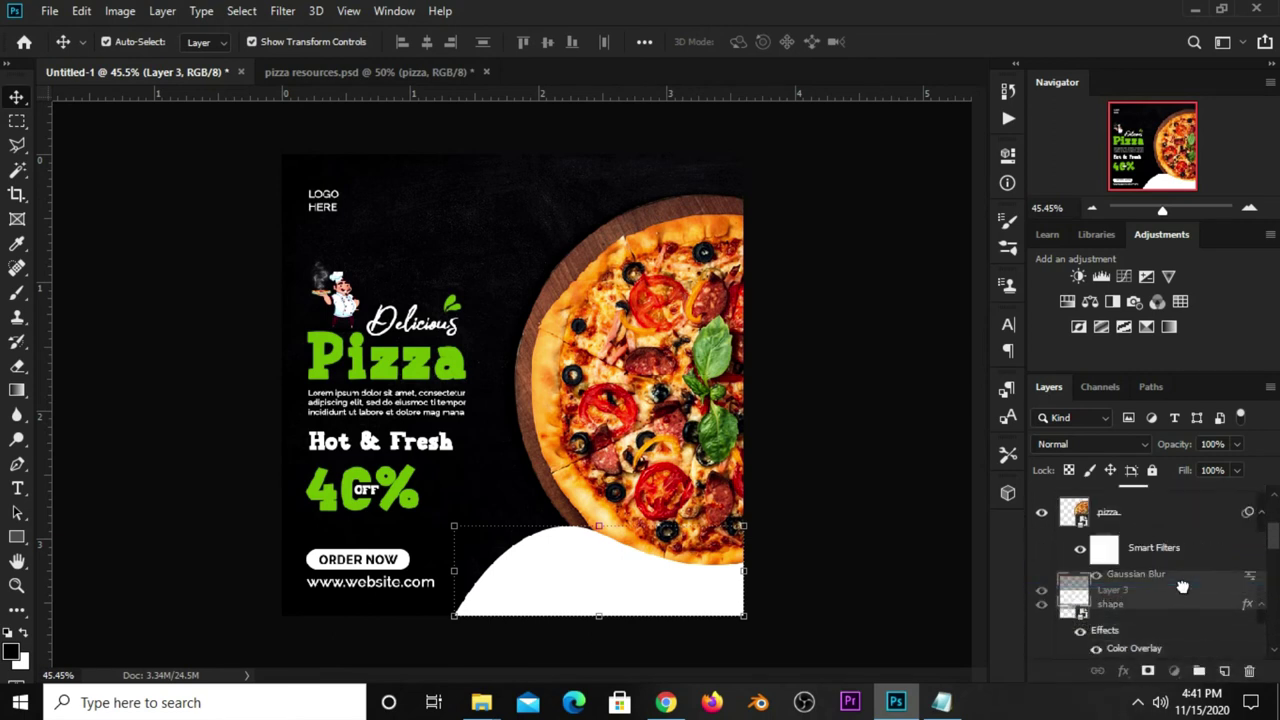
pyautogui.moveTo(1183, 627); pyautogui.dragTo(1182, 587)
pyautogui.click(977, 570)
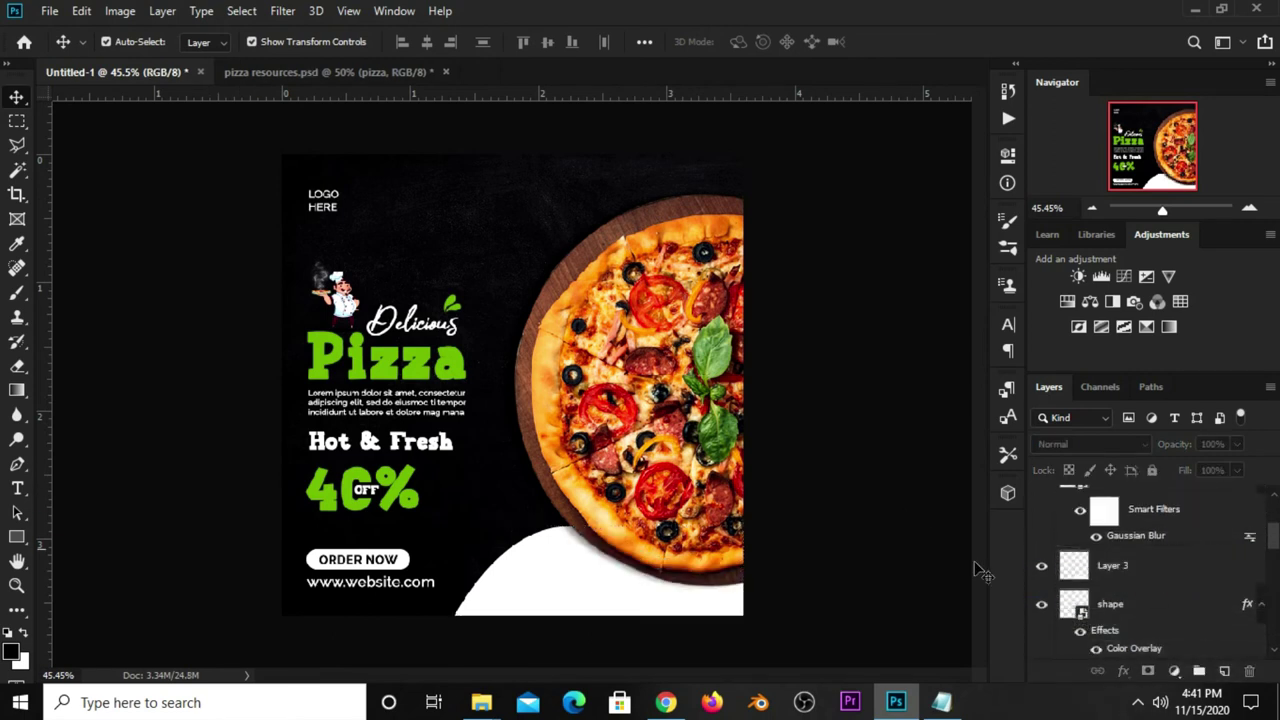
pyautogui.click(1142, 580)
# - Duplicate the white wave layer and give the copy a 6faf0a green Color Overlay
pyautogui.hotkey('ctrl', 'j')
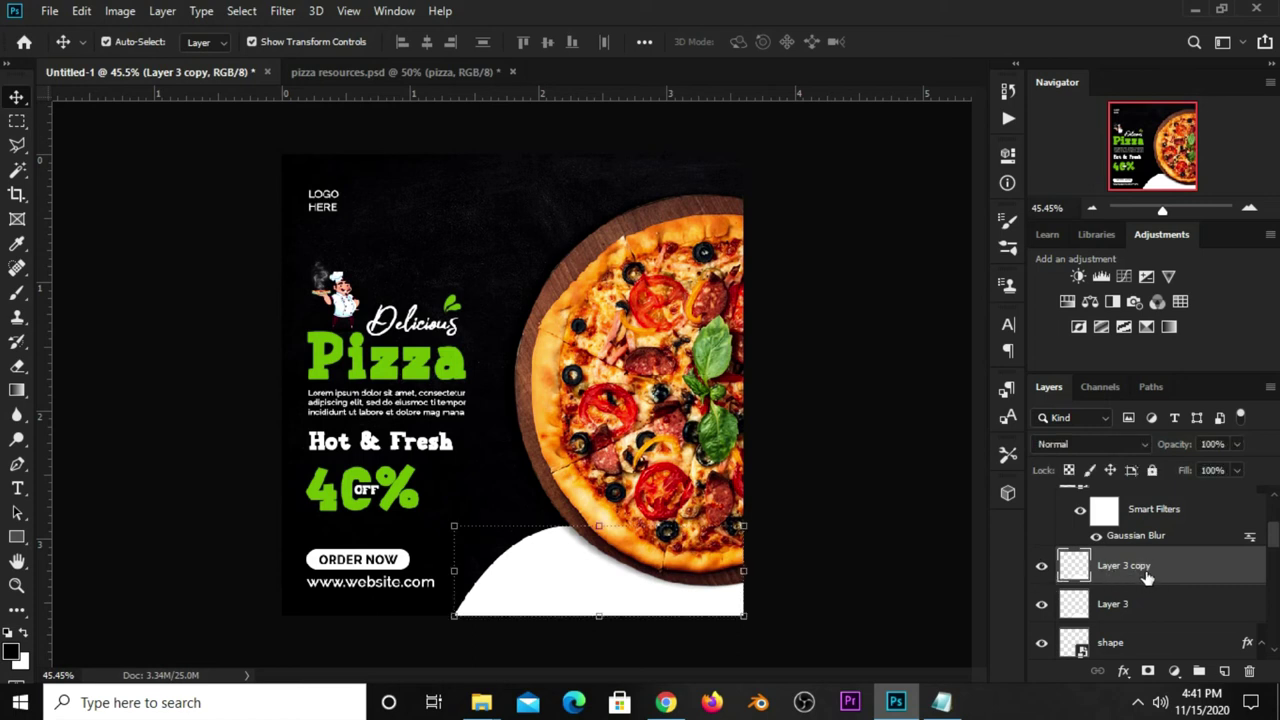
pyautogui.click(1122, 677)
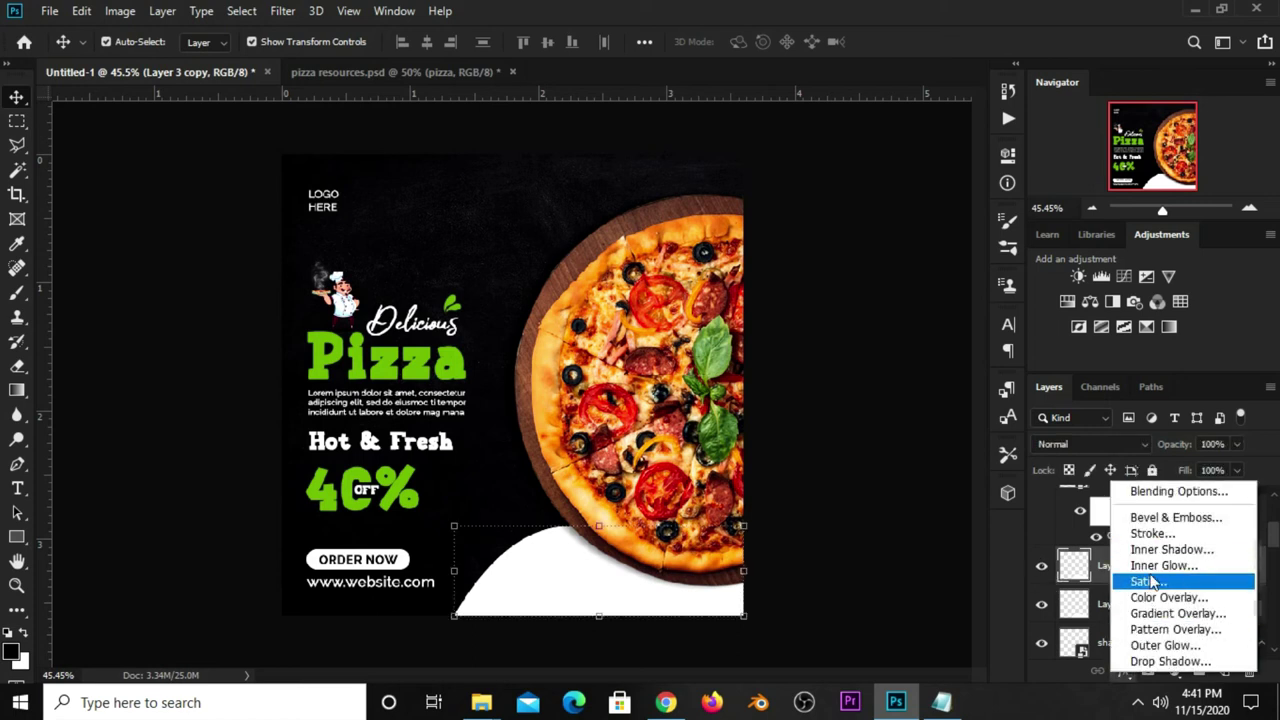
pyautogui.click(1144, 593)
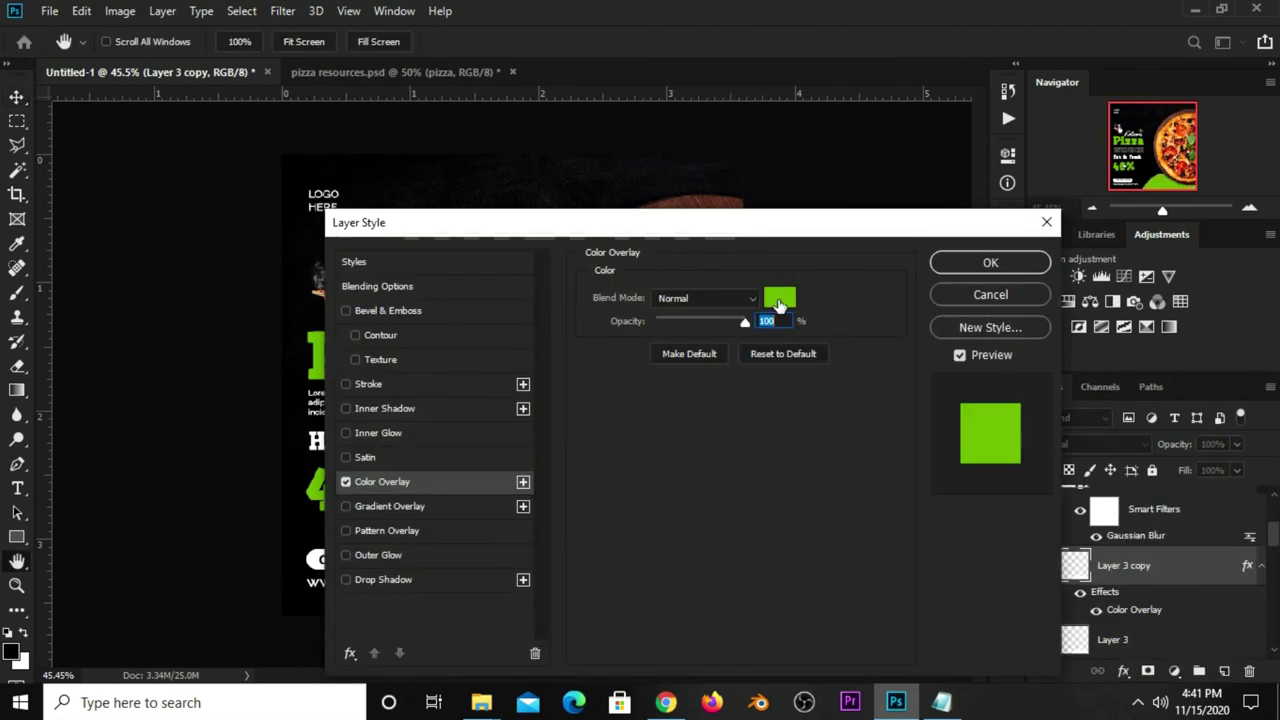
pyautogui.click(779, 300)
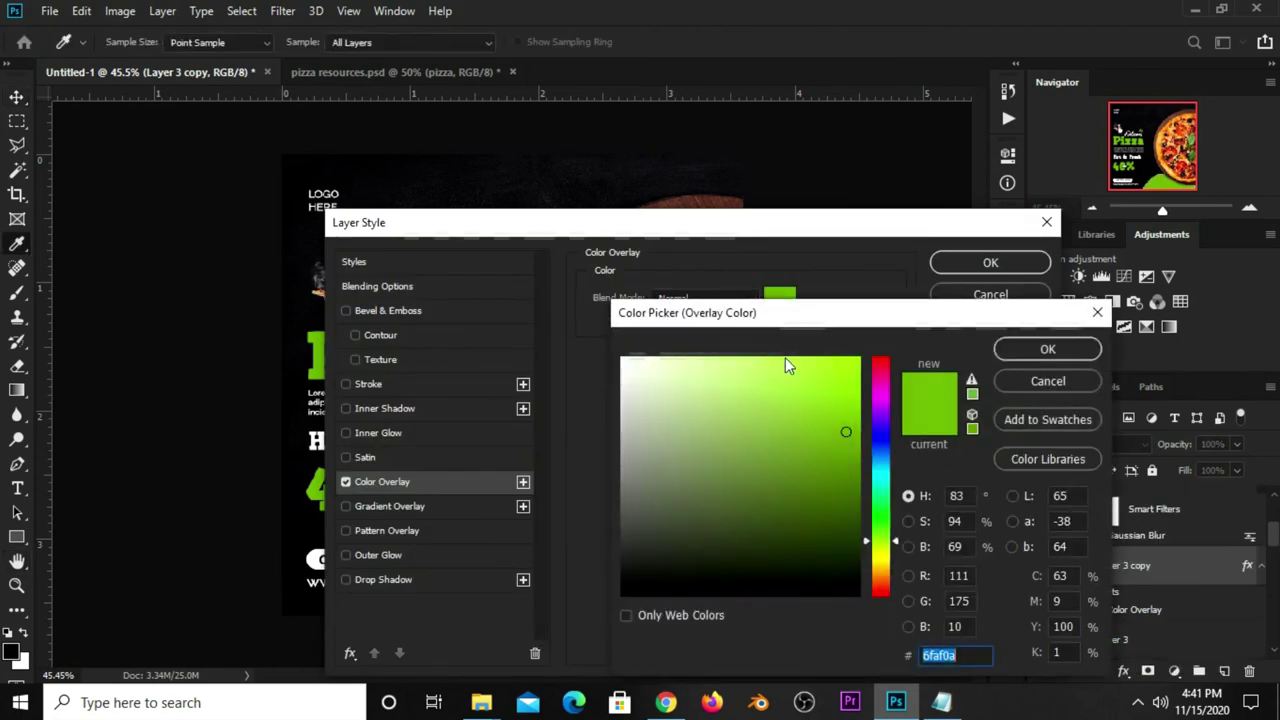
pyautogui.click(943, 656)
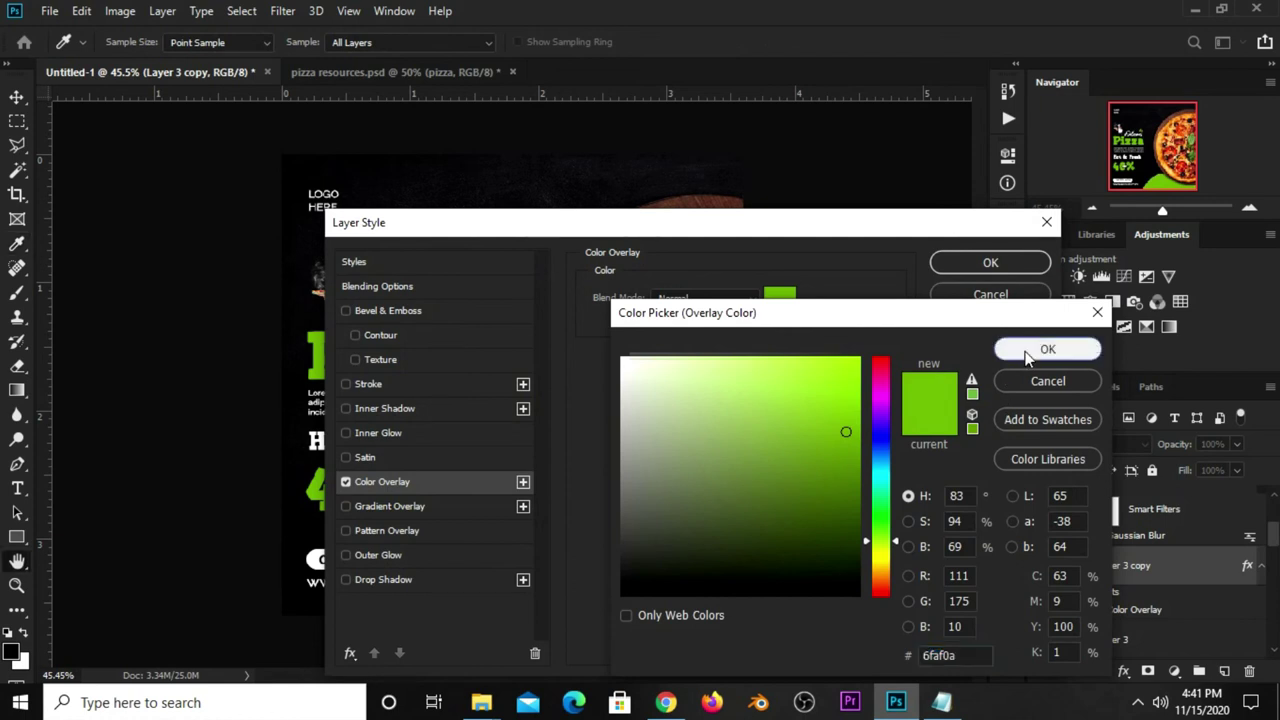
pyautogui.click(1047, 349)
pyautogui.click(990, 262)
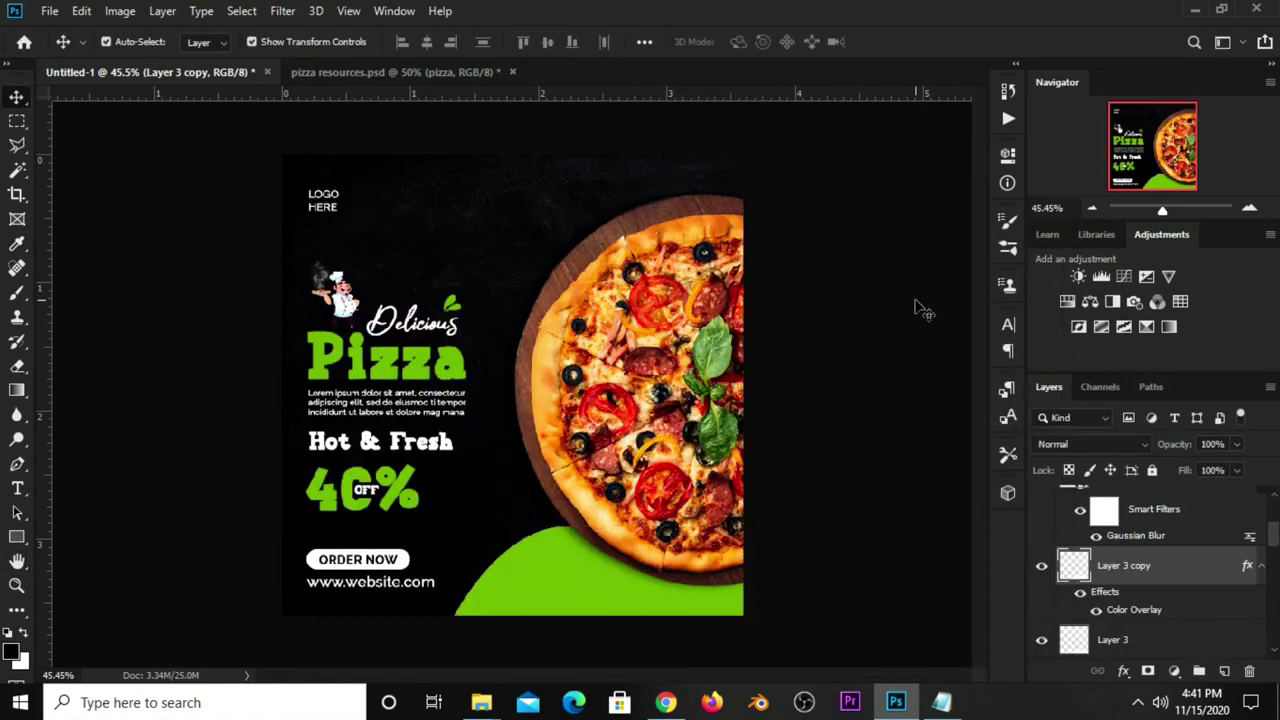
# - Nudge the green wave copy so a thin white rim shows along its top
pyautogui.press('Down')
pyautogui.press('Down')
pyautogui.press('Down')
pyautogui.press('Down')
pyautogui.press('Down')
pyautogui.press('Down')
pyautogui.press('Down')
pyautogui.press('Down')
pyautogui.press('Down')
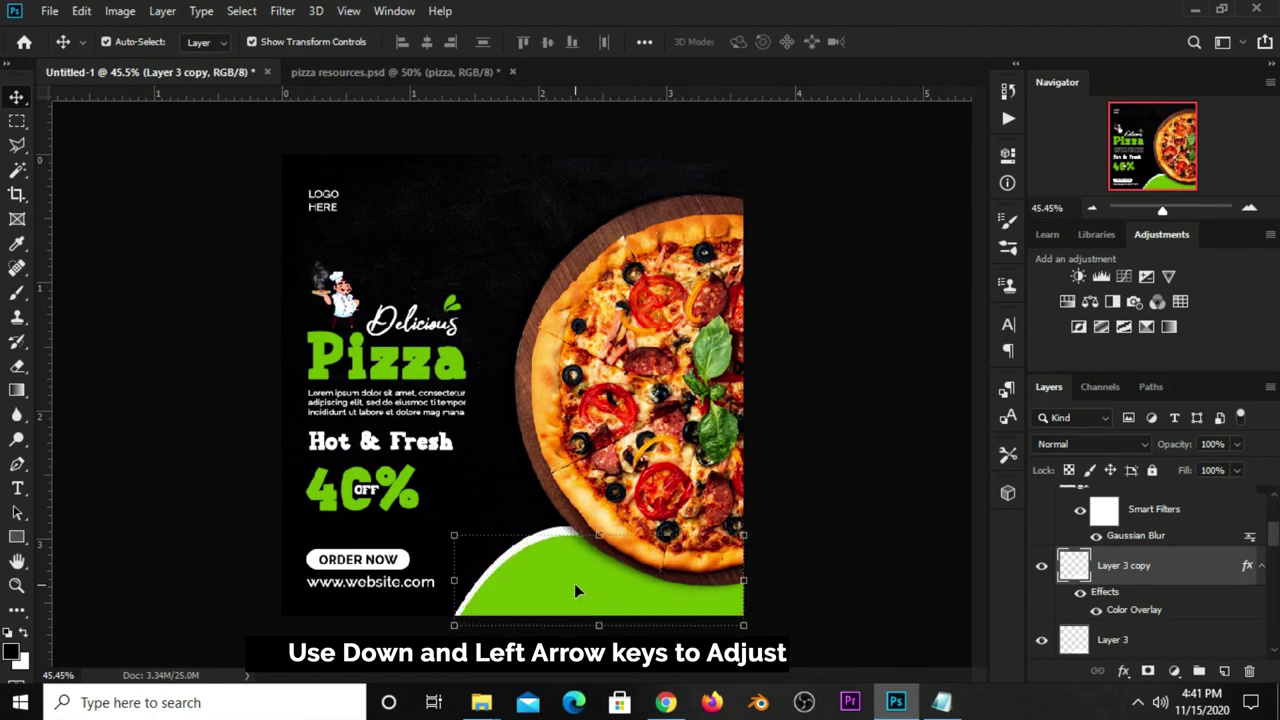
pyautogui.press('Right')
pyautogui.press('Right')
pyautogui.press('Right')
pyautogui.press('Right')
pyautogui.press('Up')
pyautogui.press('Up')
pyautogui.press('Up')
pyautogui.click(795, 453)
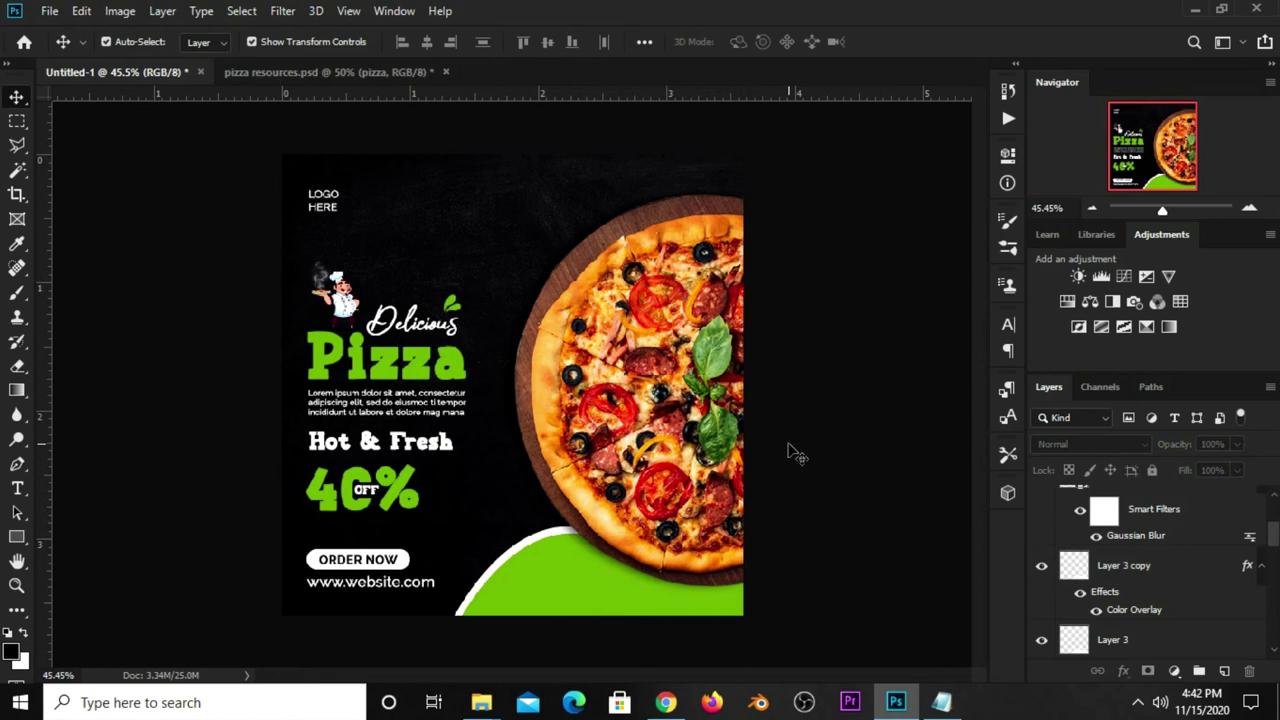
pyautogui.click(359, 73)
# - Copy the sauce bowl from pizza resources into the flyer and enlarge it onto the green wave
pyautogui.click(720, 220)
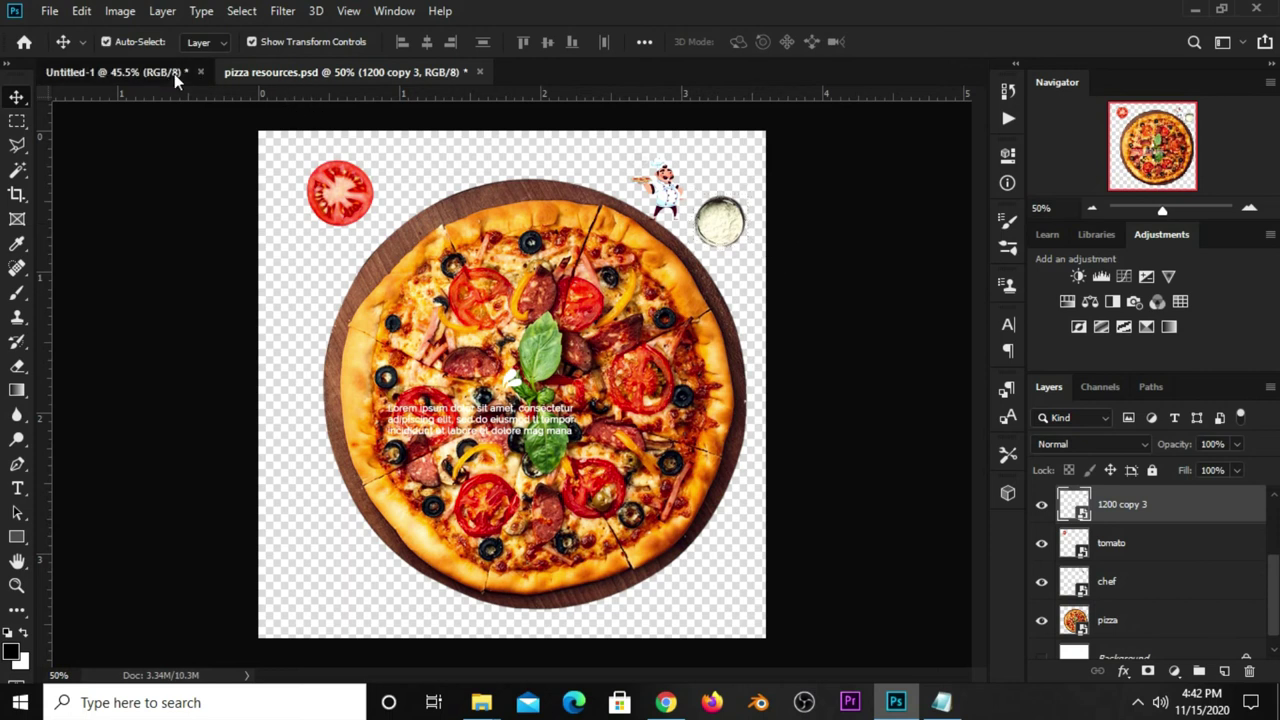
pyautogui.moveTo(213, 74); pyautogui.dragTo(428, 396)
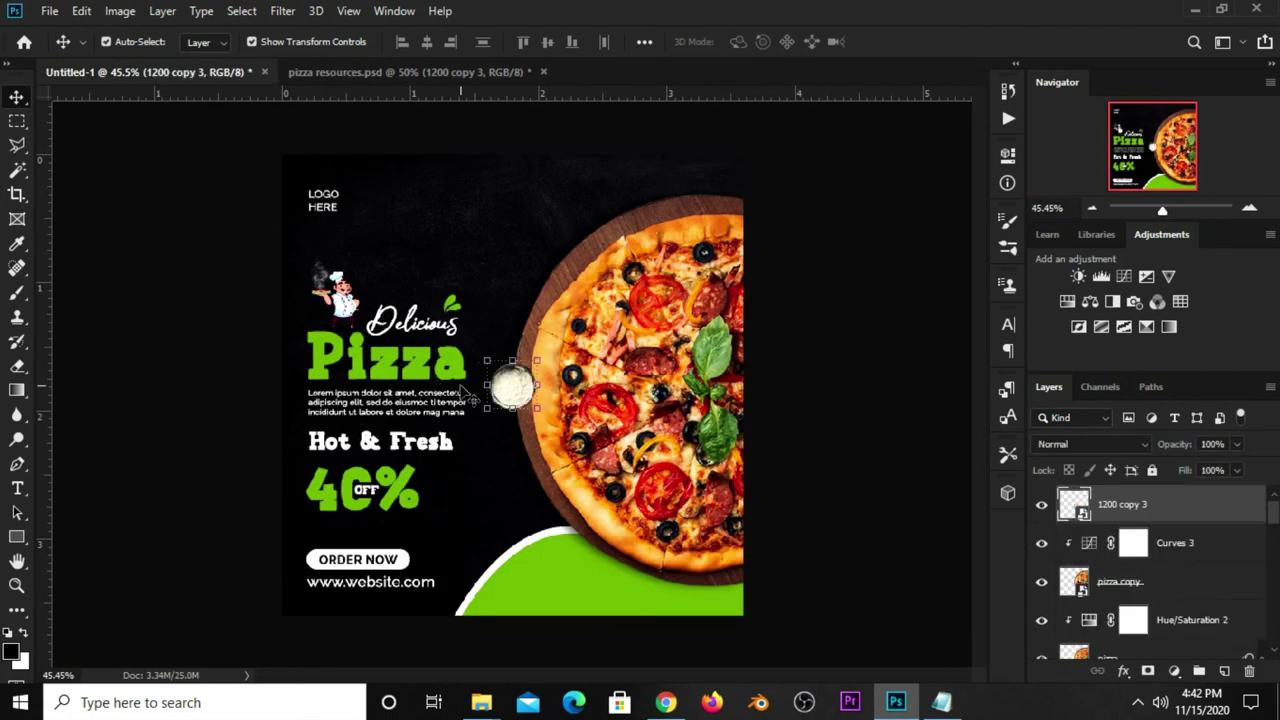
pyautogui.moveTo(520, 395)
pyautogui.mouseDown()
pyautogui.moveTo(558, 584)
pyautogui.moveTo(579, 545)
pyautogui.mouseUp()
pyautogui.hotkey('ctrl', 't')
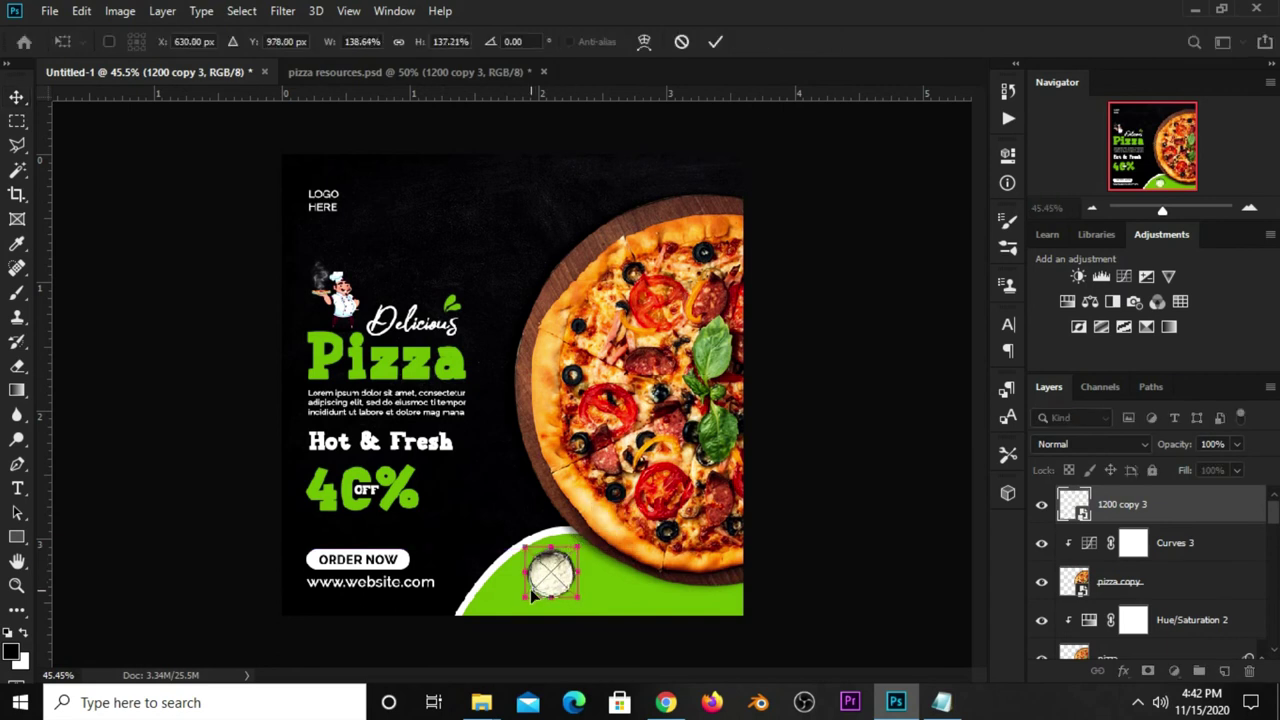
pyautogui.moveTo(523, 594); pyautogui.dragTo(520, 599)
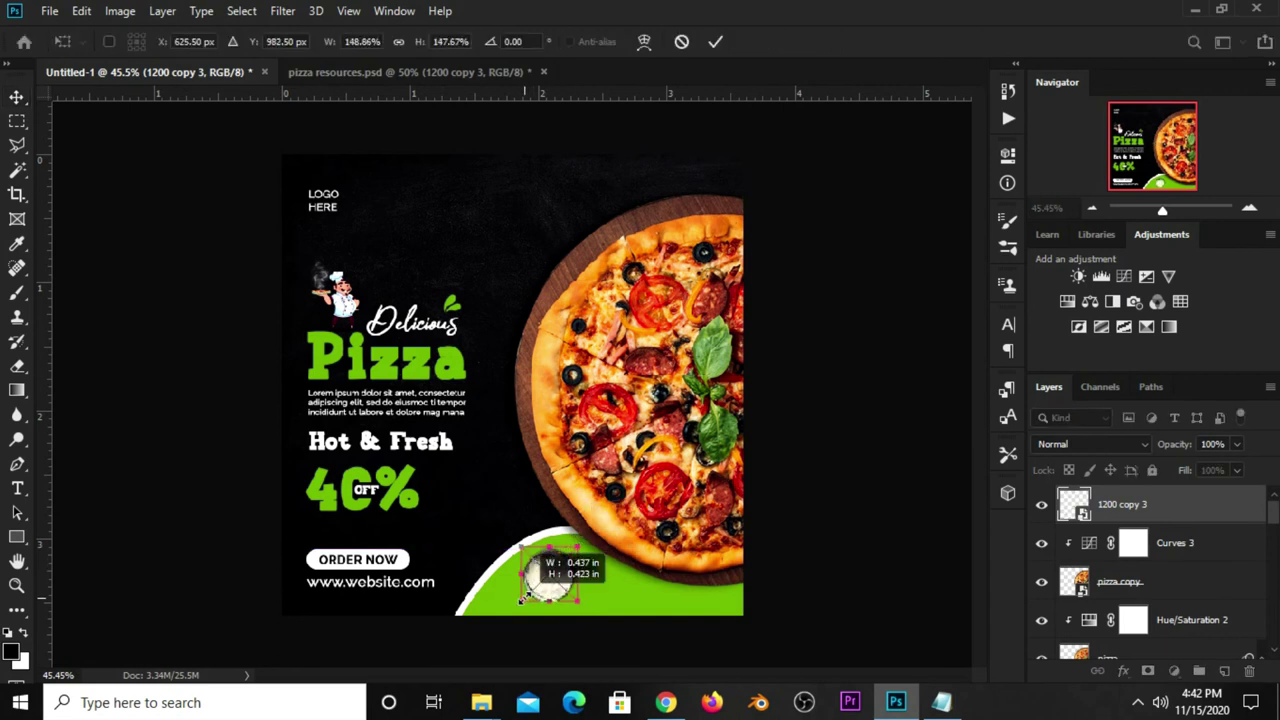
pyautogui.press('Return')
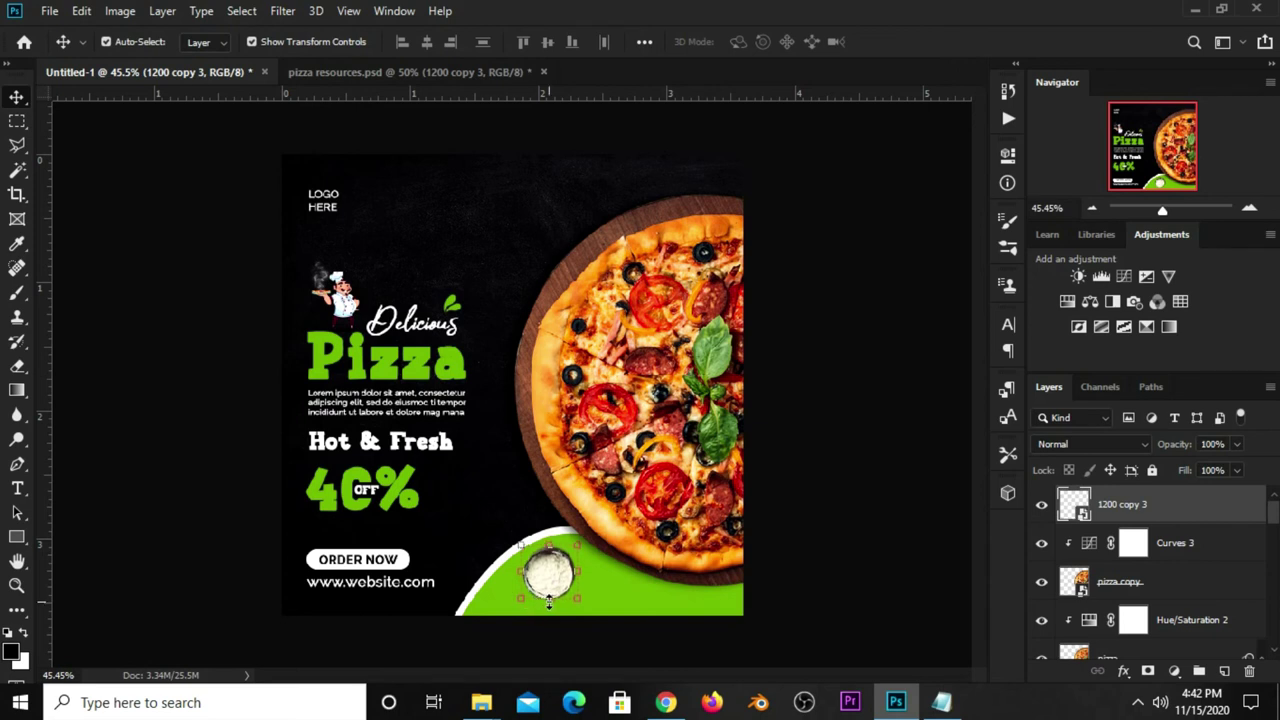
pyautogui.moveTo(548, 603); pyautogui.dragTo(548, 601)
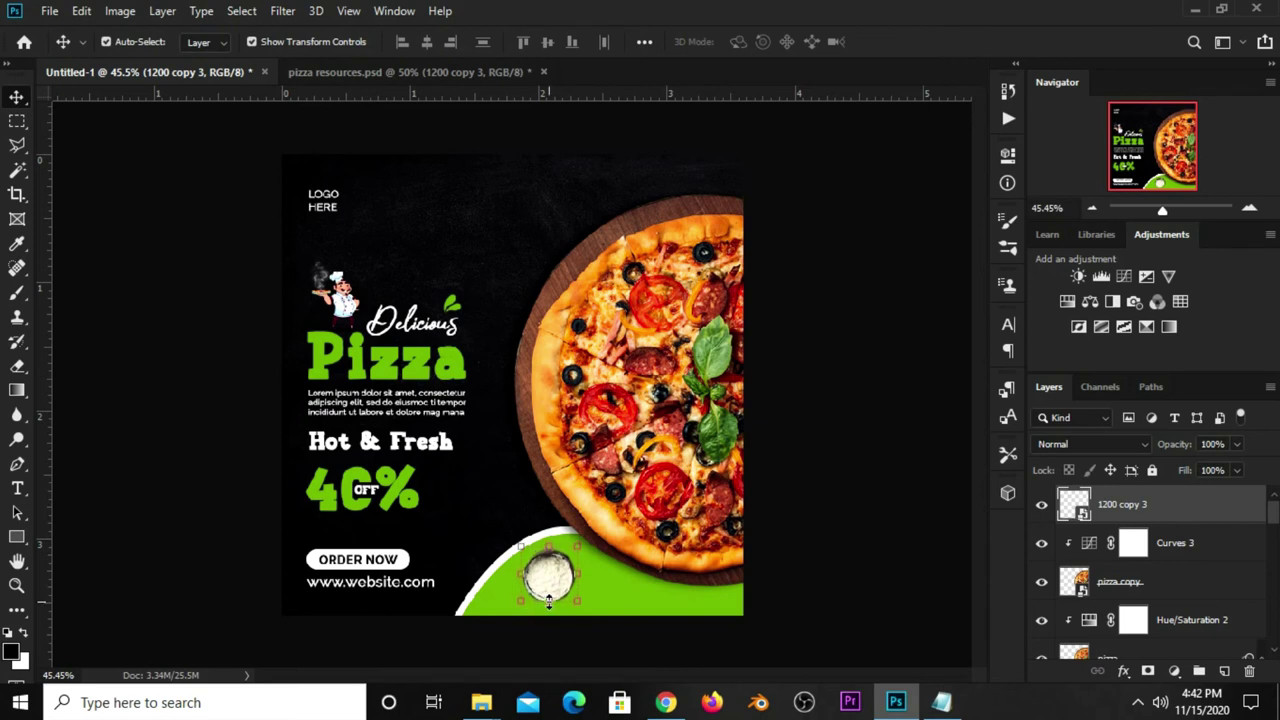
# - Add a Drop Shadow to the sauce bowl and reposition the shadow on the canvas
pyautogui.click(1122, 668)
pyautogui.click(1012, 617)
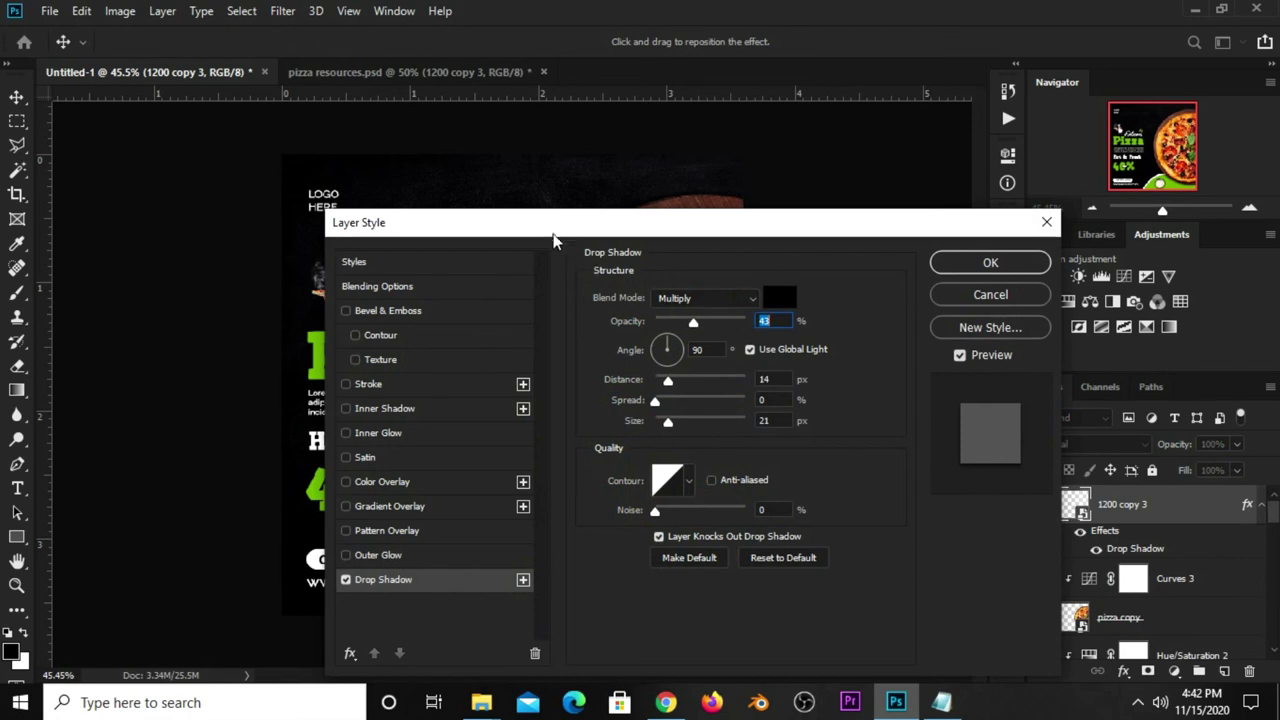
pyautogui.moveTo(554, 237); pyautogui.dragTo(886, 245)
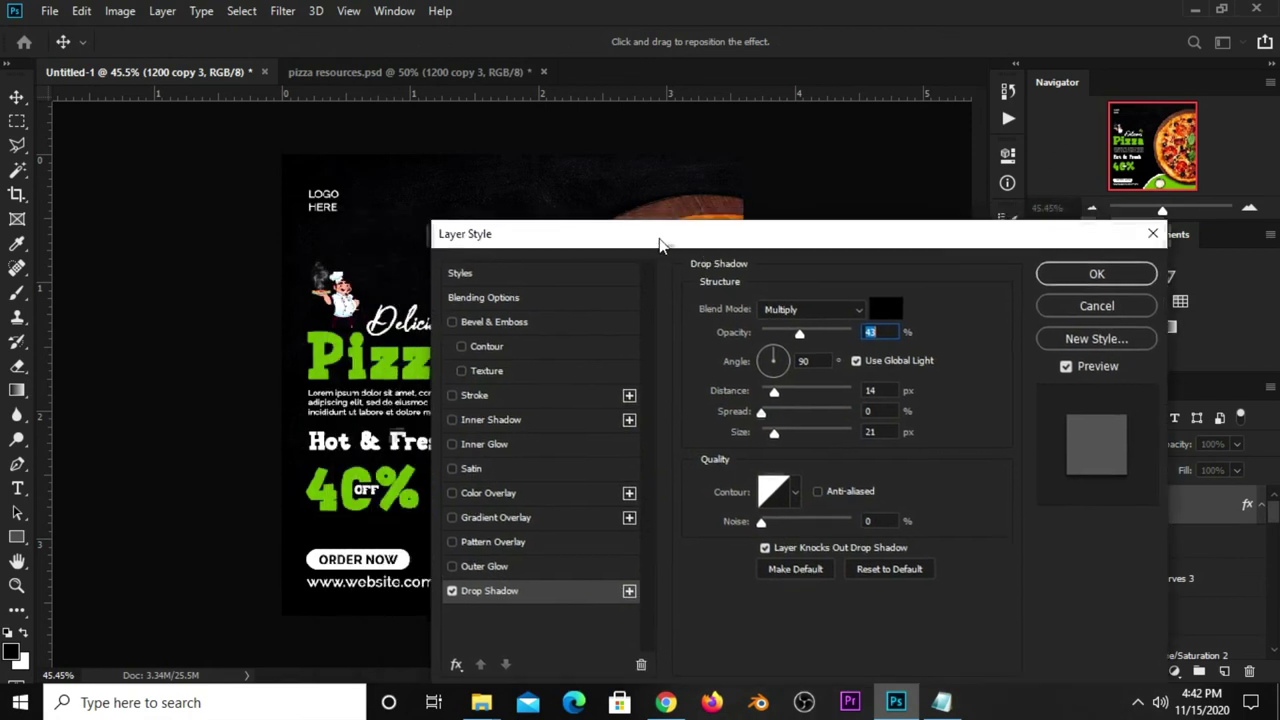
pyautogui.moveTo(578, 600)
pyautogui.mouseDown()
pyautogui.moveTo(589, 588)
pyautogui.moveTo(575, 565)
pyautogui.moveTo(586, 591)
pyautogui.mouseUp()
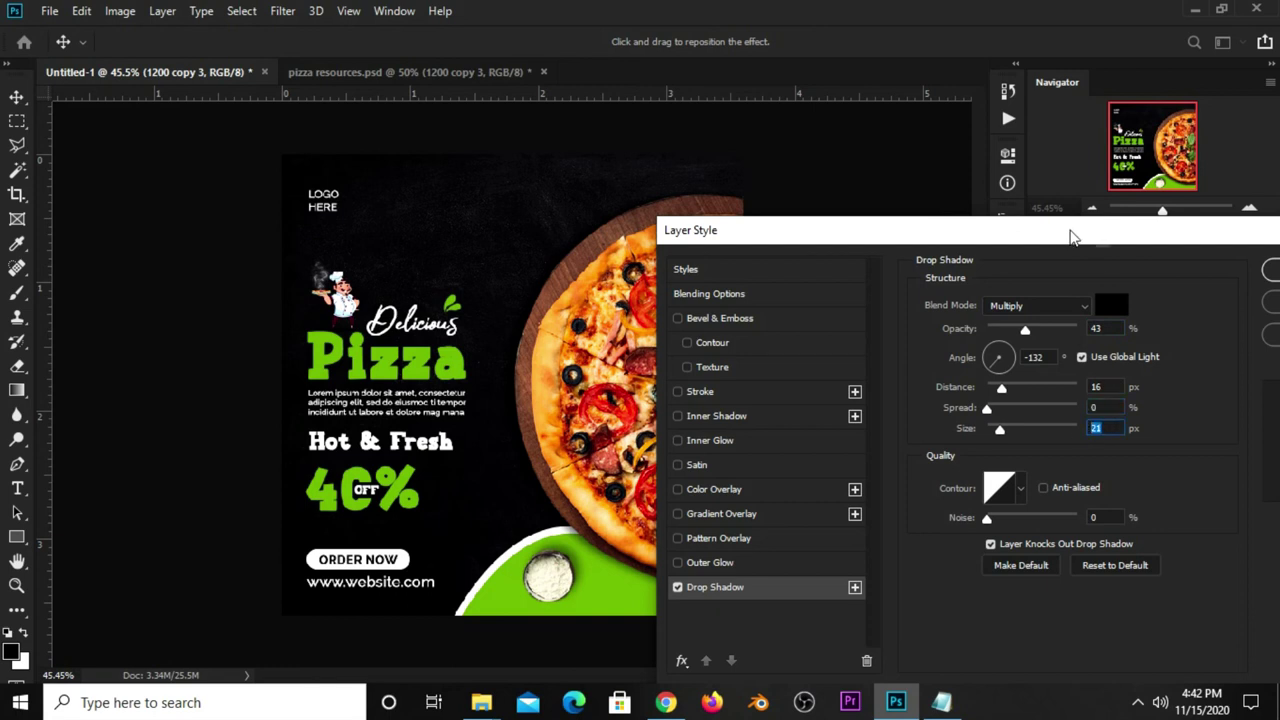
# - Apply the pizza's Drop Shadow at 43% opacity and 16 px distance
pyautogui.moveTo(1073, 237); pyautogui.dragTo(781, 236)
pyautogui.click(1005, 270)
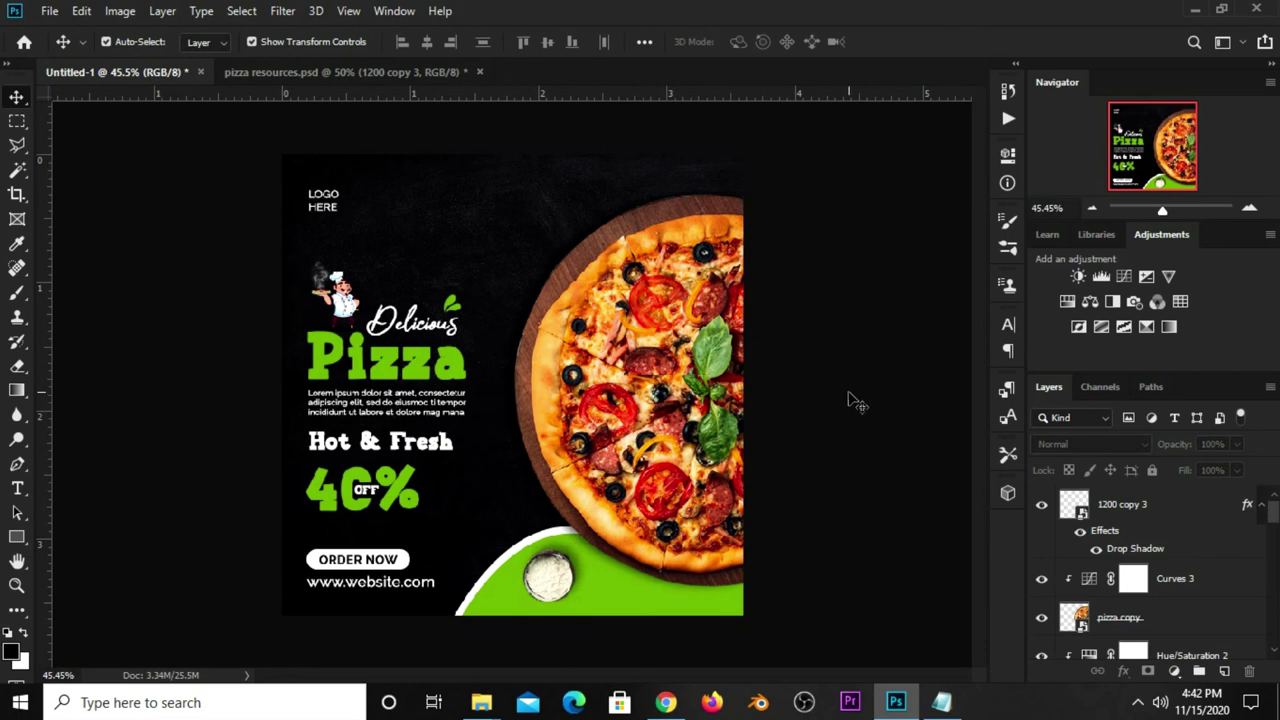
# - Drag the tomato layer from pizza resources.psd into Untitled-1 and move it to the top edge
pyautogui.click(391, 74)
pyautogui.click(325, 195)
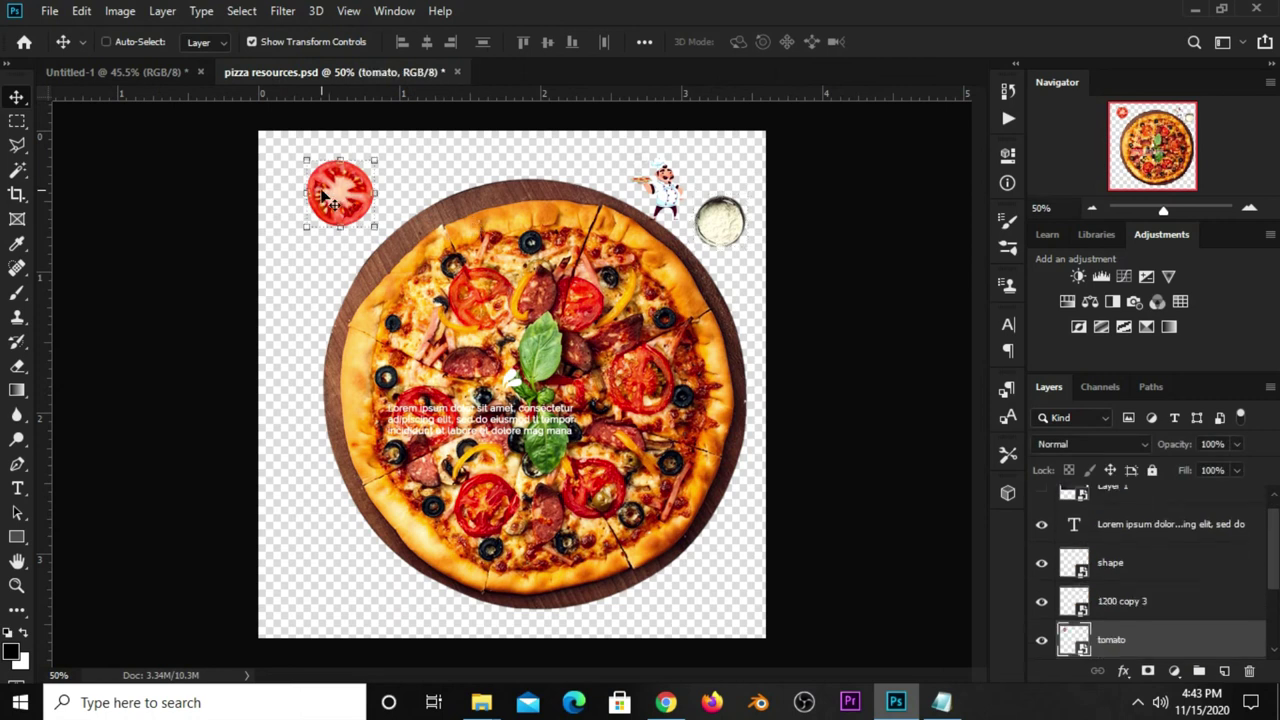
pyautogui.moveTo(325, 195); pyautogui.dragTo(345, 243)
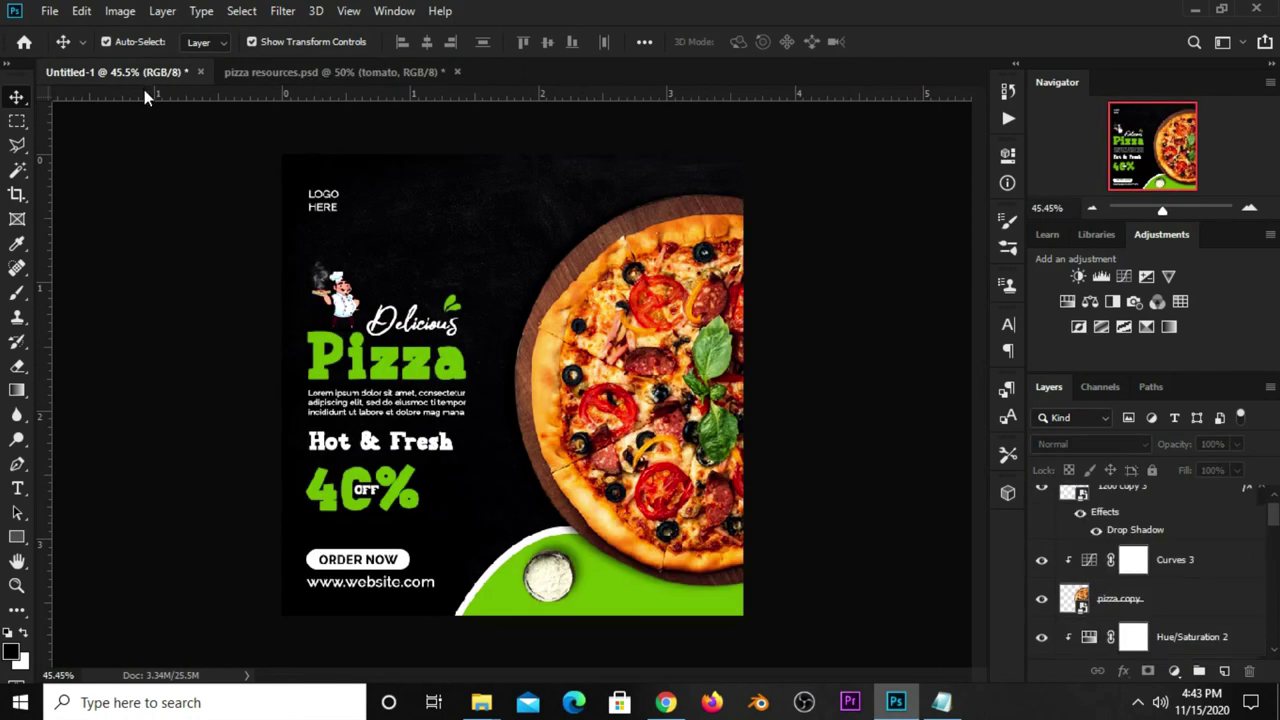
pyautogui.moveTo(517, 377)
pyautogui.mouseDown()
pyautogui.moveTo(557, 165)
pyautogui.moveTo(548, 170)
pyautogui.mouseUp()
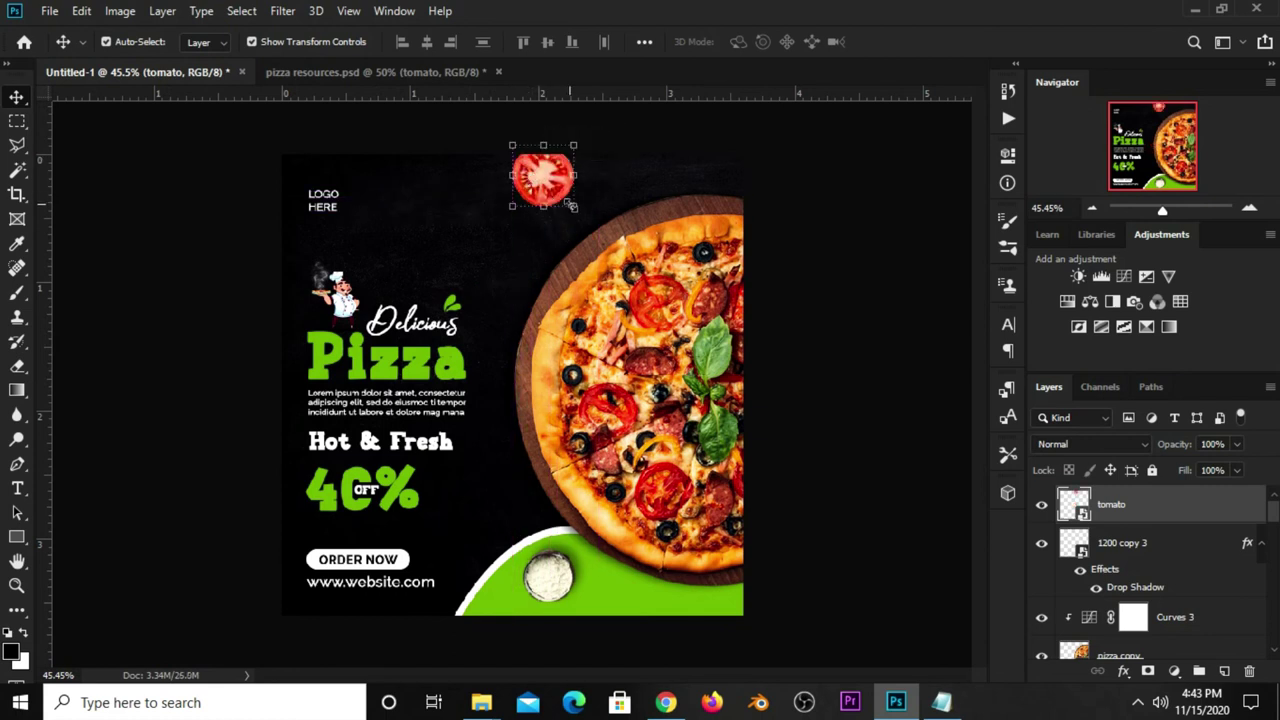
# - Scale the tomato slice down and rotate it upright with Free Transform
pyautogui.hotkey('ctrl', 't')
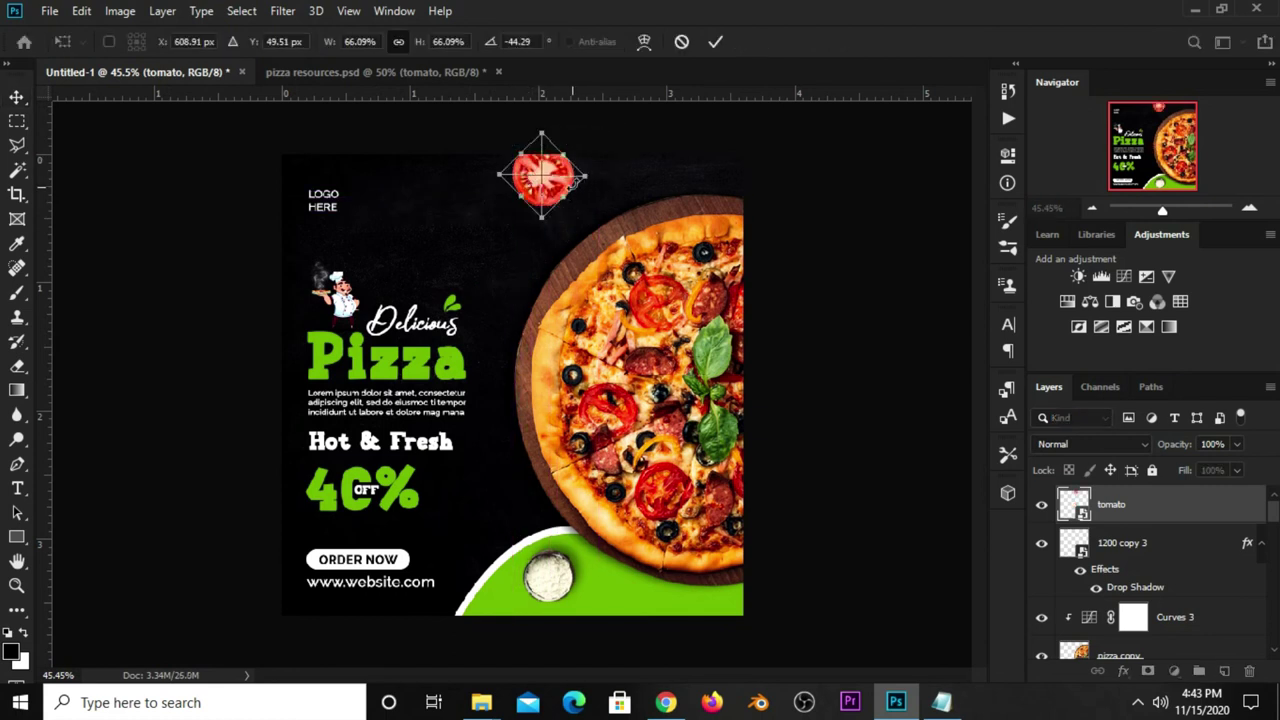
pyautogui.moveTo(541, 222)
pyautogui.mouseDown()
pyautogui.moveTo(541, 200)
pyautogui.moveTo(585, 191)
pyautogui.mouseUp()
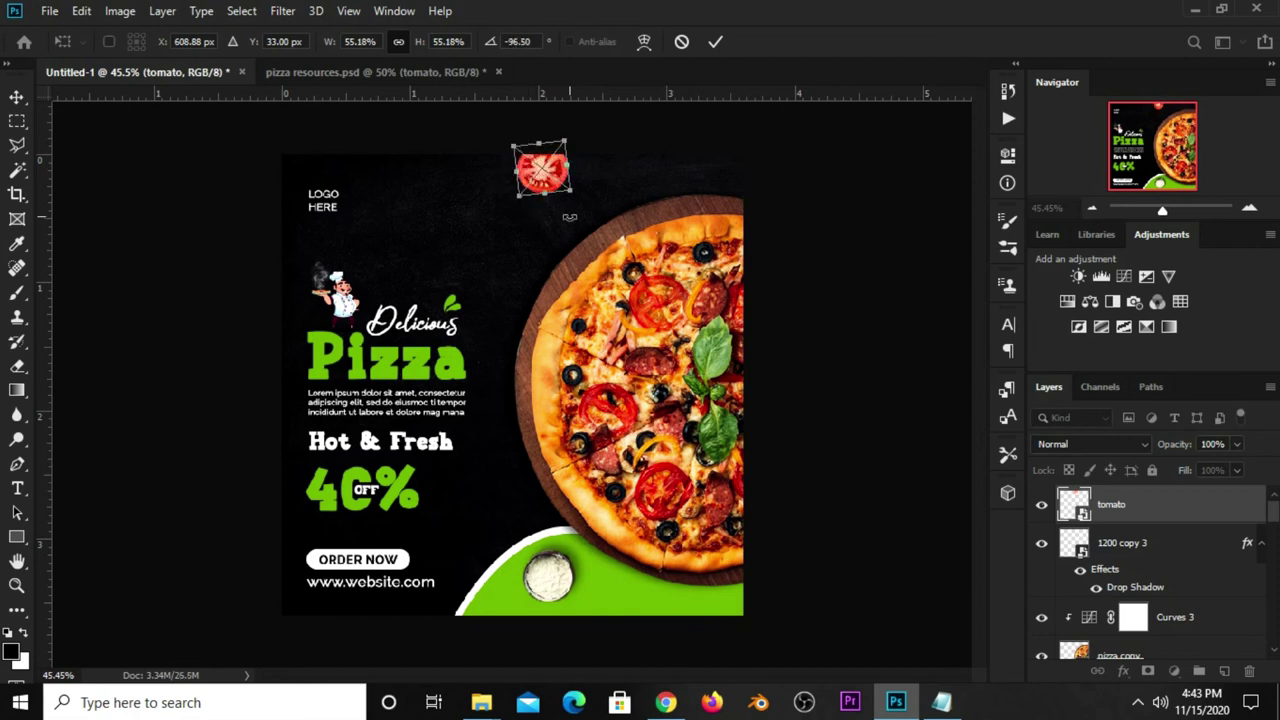
pyautogui.press('Return')
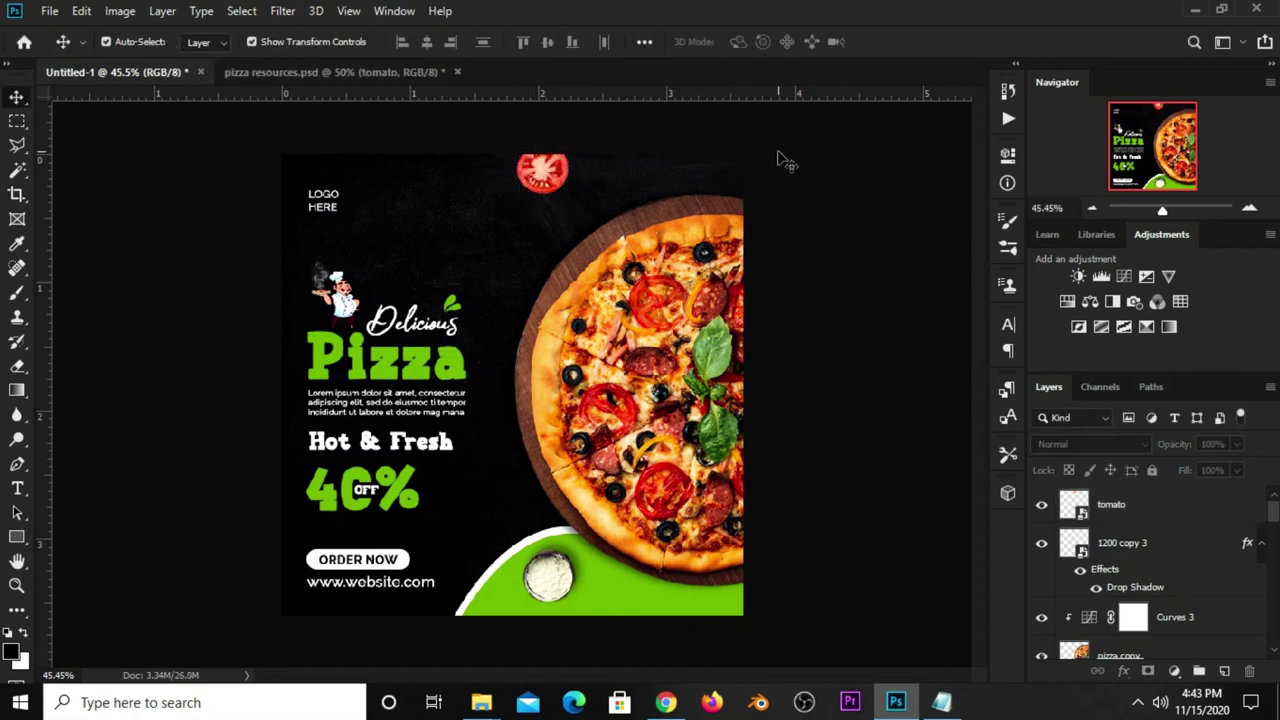
# - Load the pizza copy's outline as a selection and add a new empty Layer 4
pyautogui.click(681, 338)
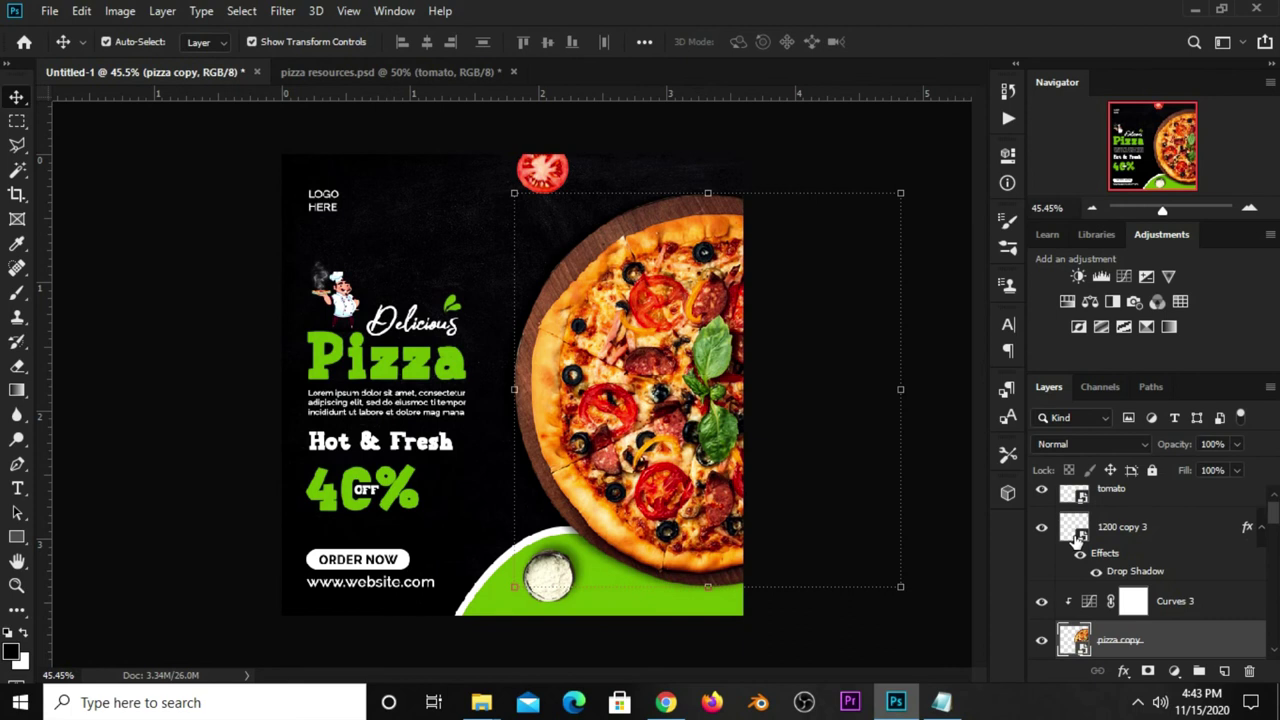
pyautogui.scroll(-2, 1100, 537)
pyautogui.click(1042, 564)
pyautogui.click(1042, 564)
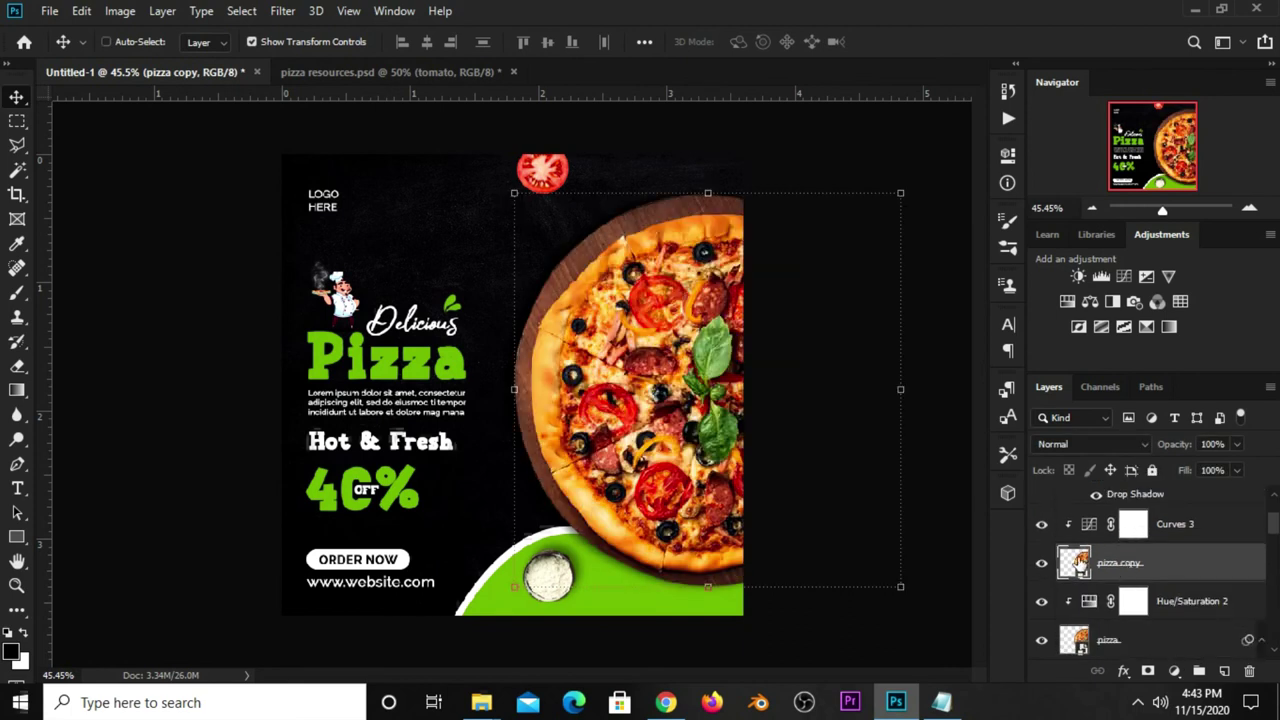
pyautogui.keyDown('ctrl'); pyautogui.click(1075, 563); pyautogui.keyUp('ctrl')
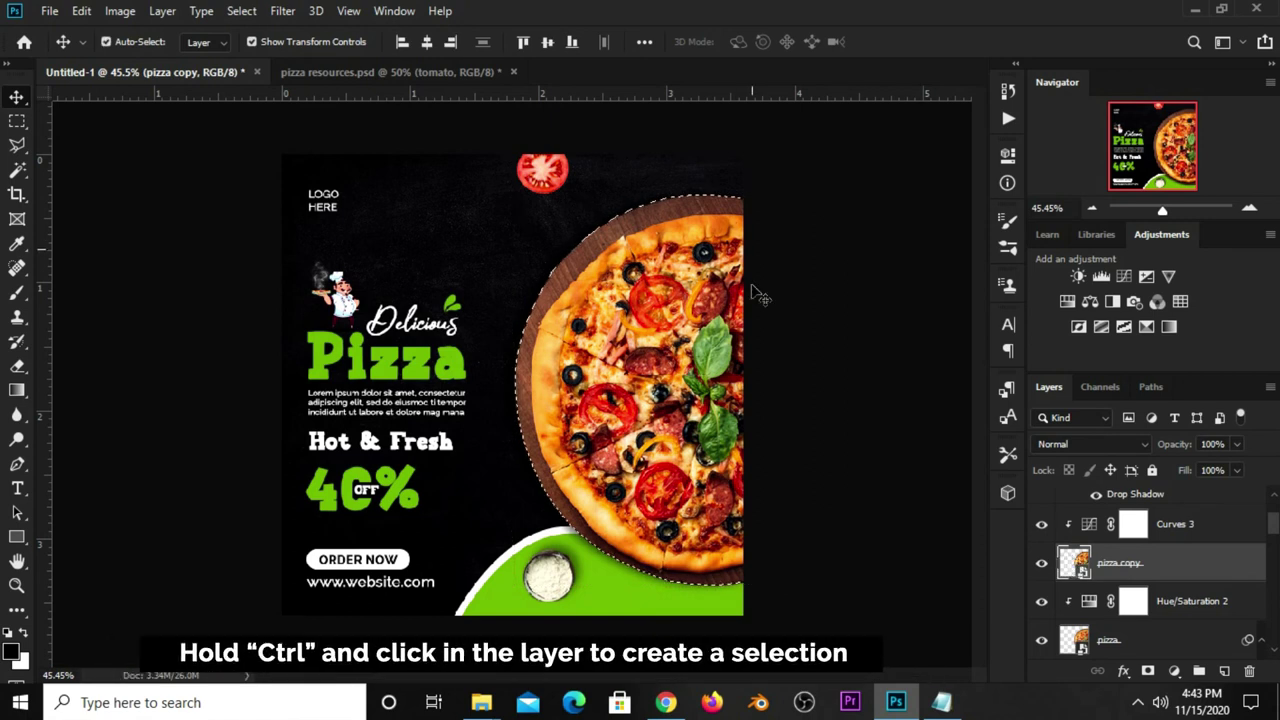
pyautogui.click(866, 386)
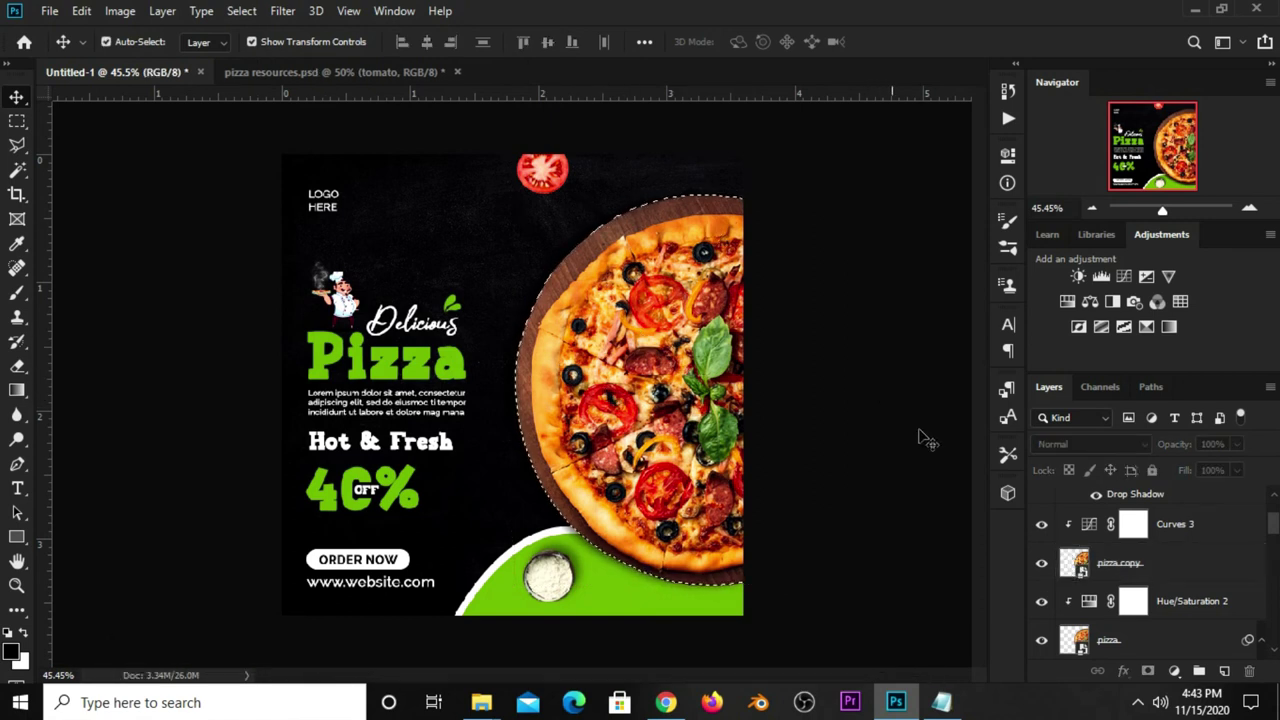
pyautogui.click(1225, 672)
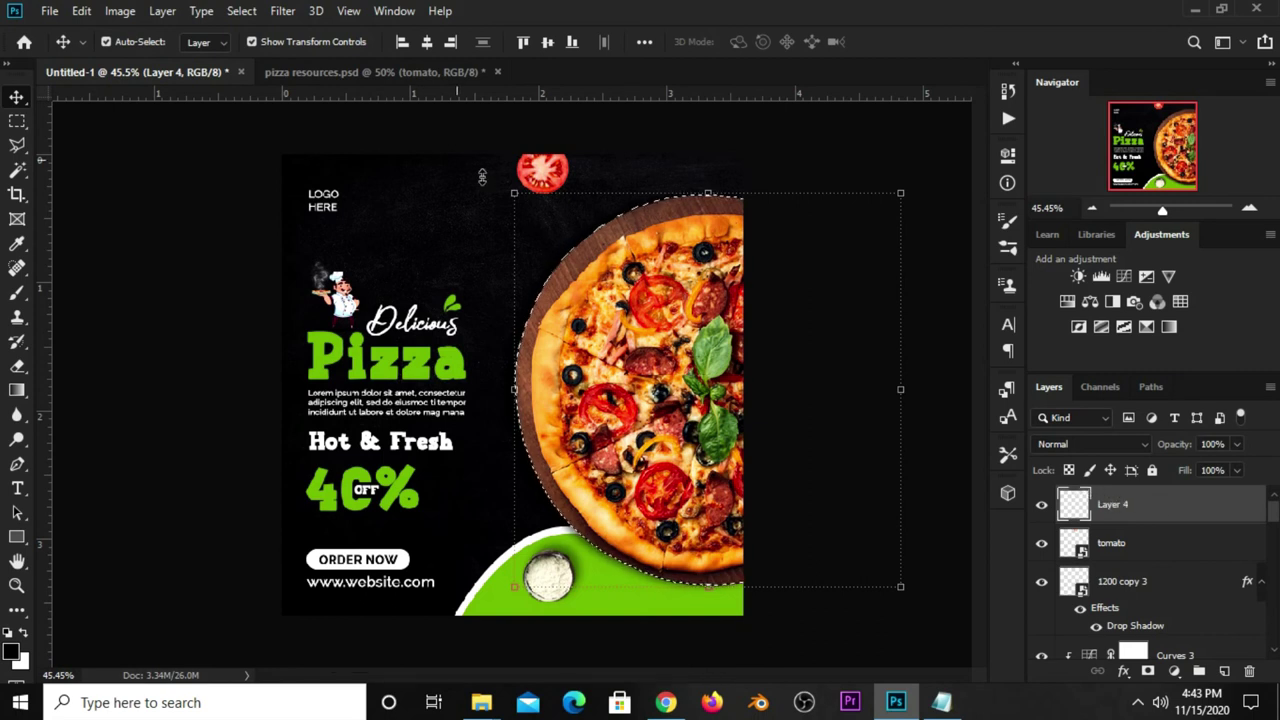
# - Expand the pizza selection by 10 pixels
pyautogui.click(241, 11)
pyautogui.moveTo(257, 278)
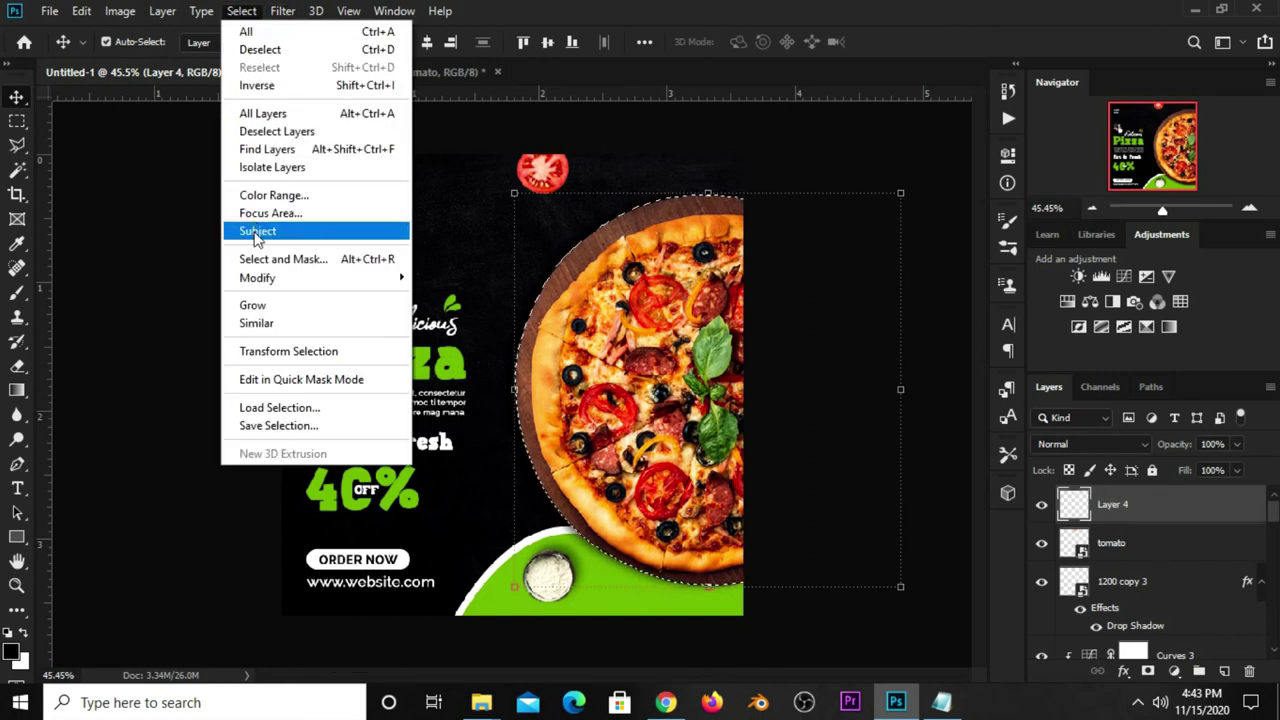
pyautogui.click(447, 312)
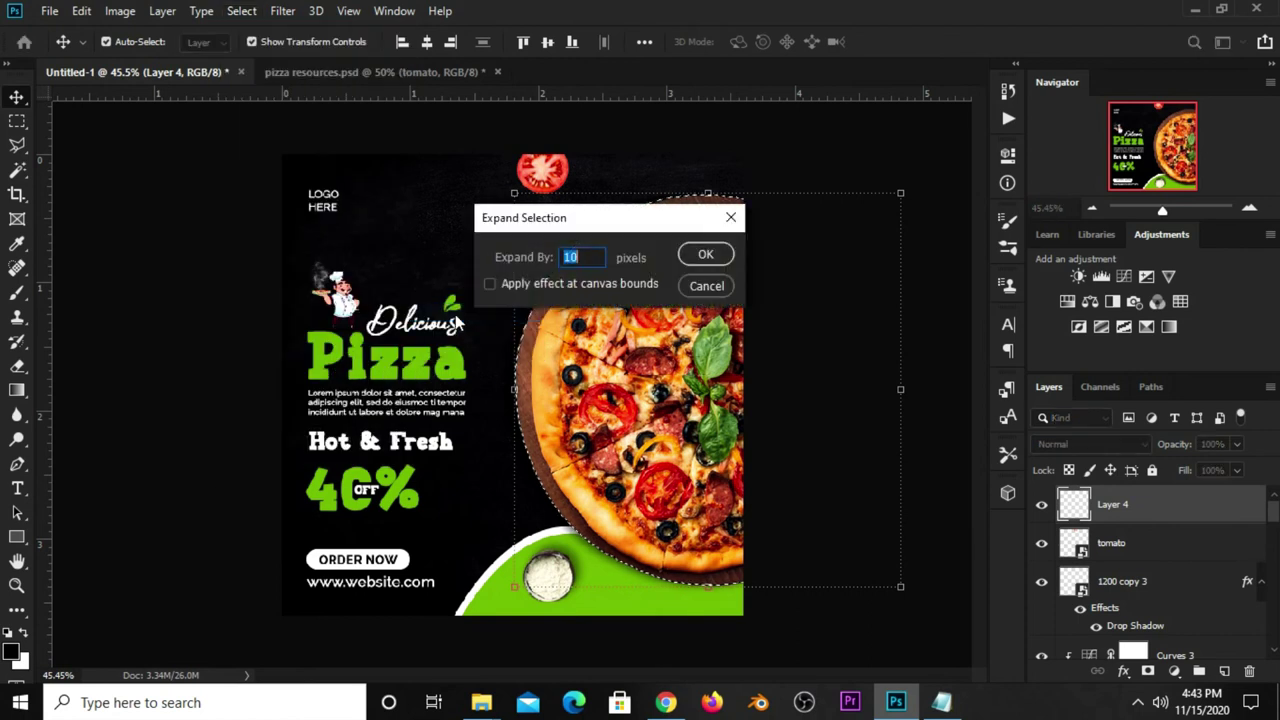
pyautogui.click(705, 255)
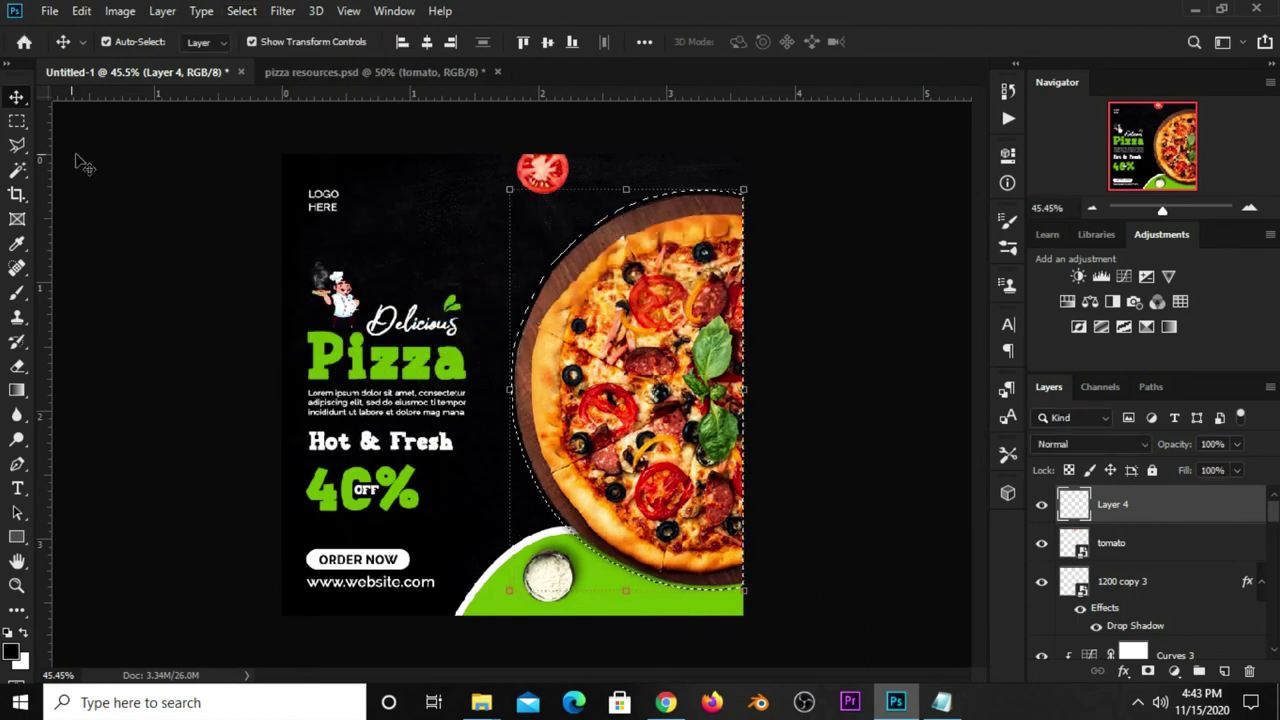
pyautogui.click(17, 121)
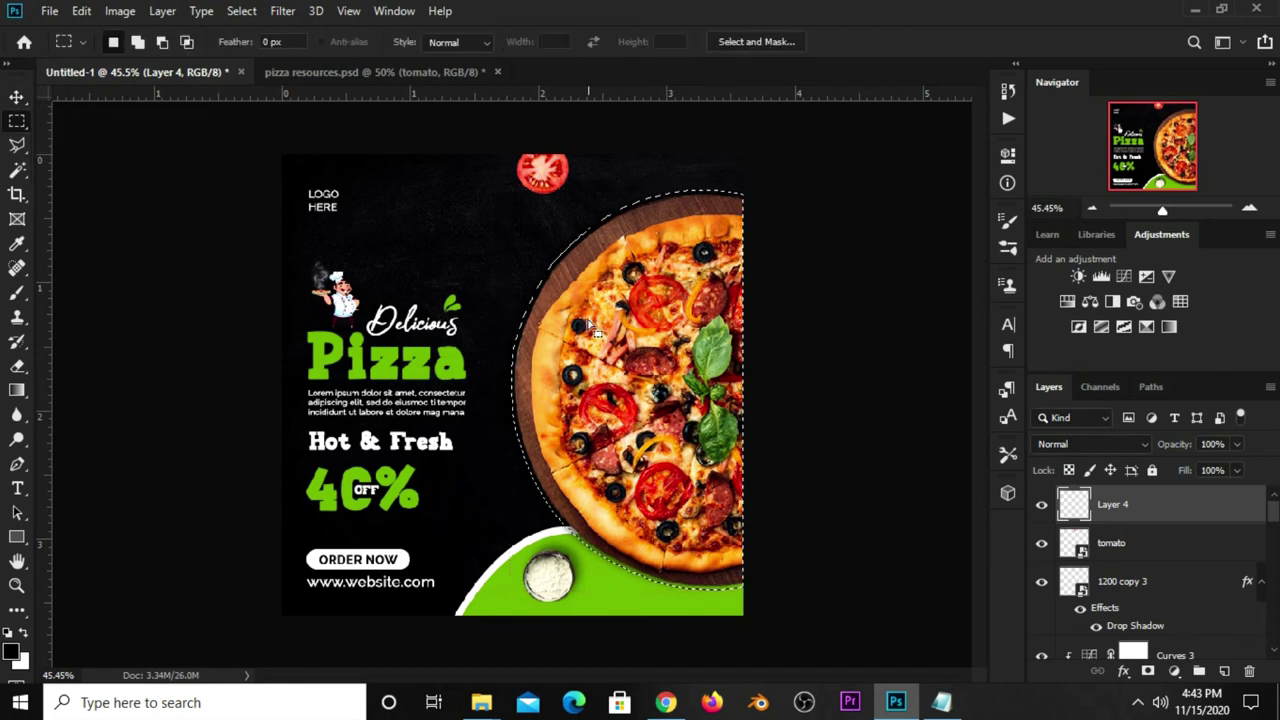
# - Stroke the expanded pizza selection with a 4 px white line on Layer 4, then deselect
pyautogui.rightClick(590, 322)
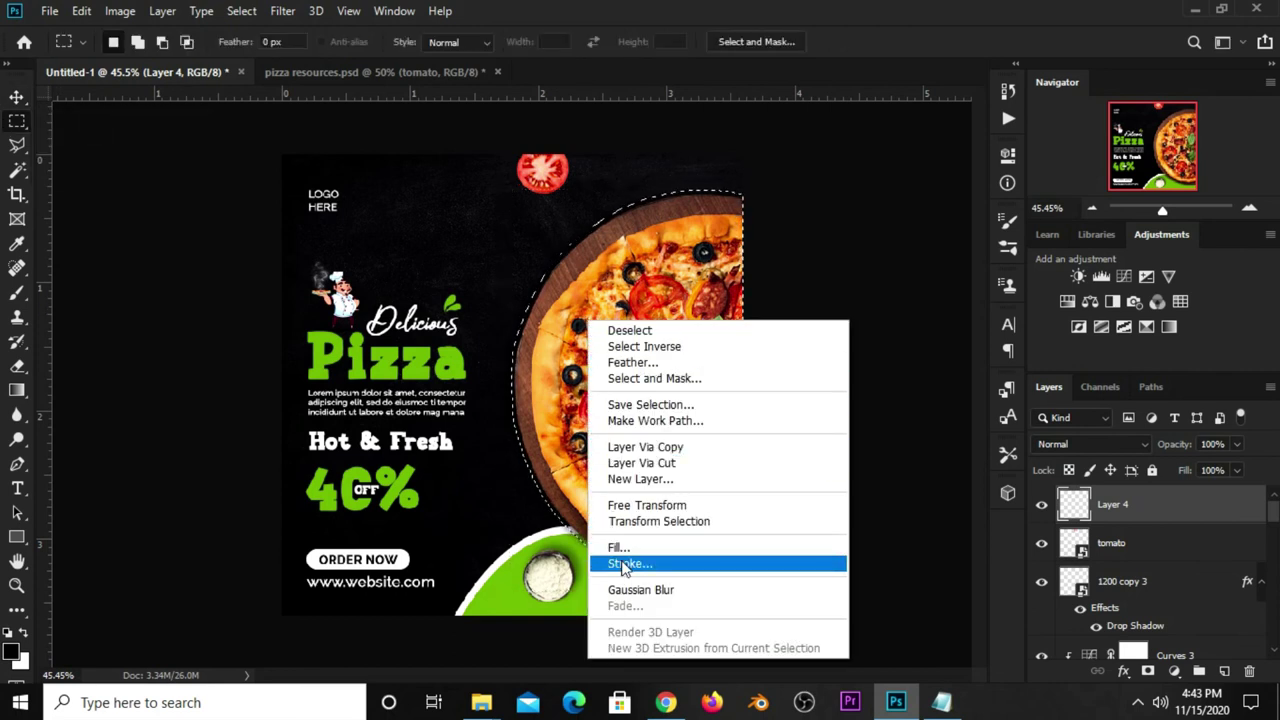
pyautogui.click(630, 563)
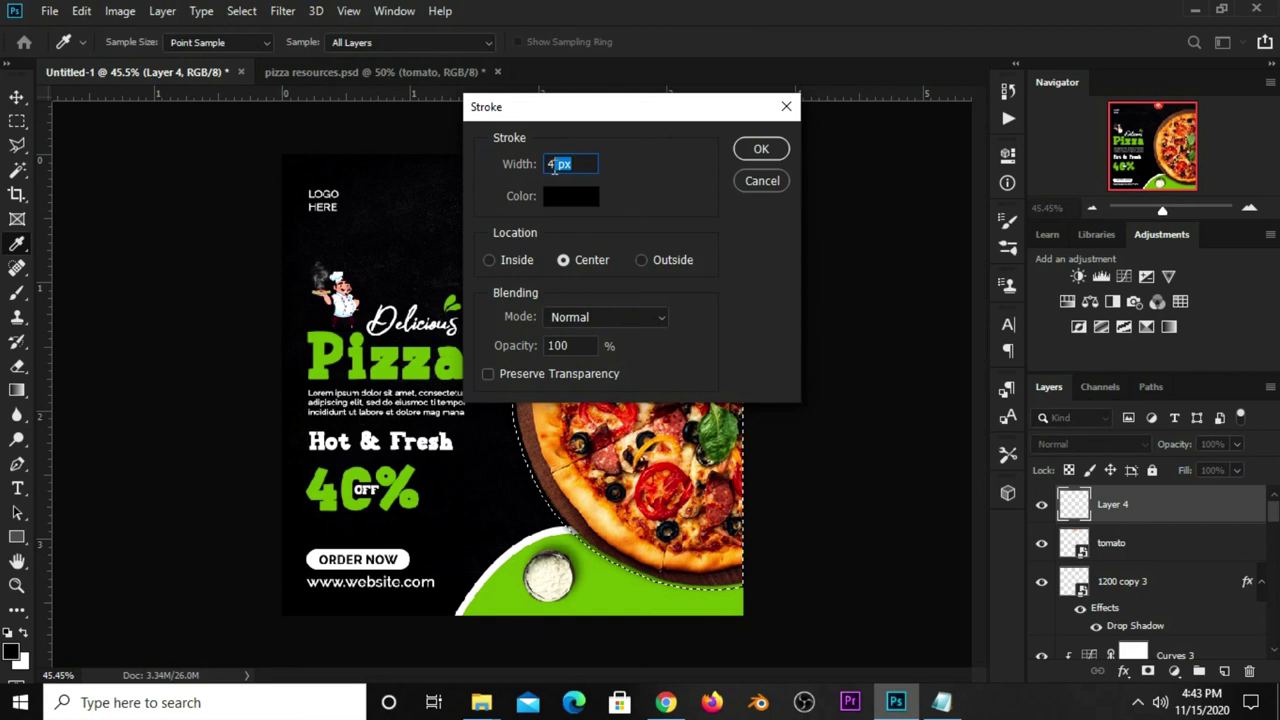
pyautogui.click(584, 203)
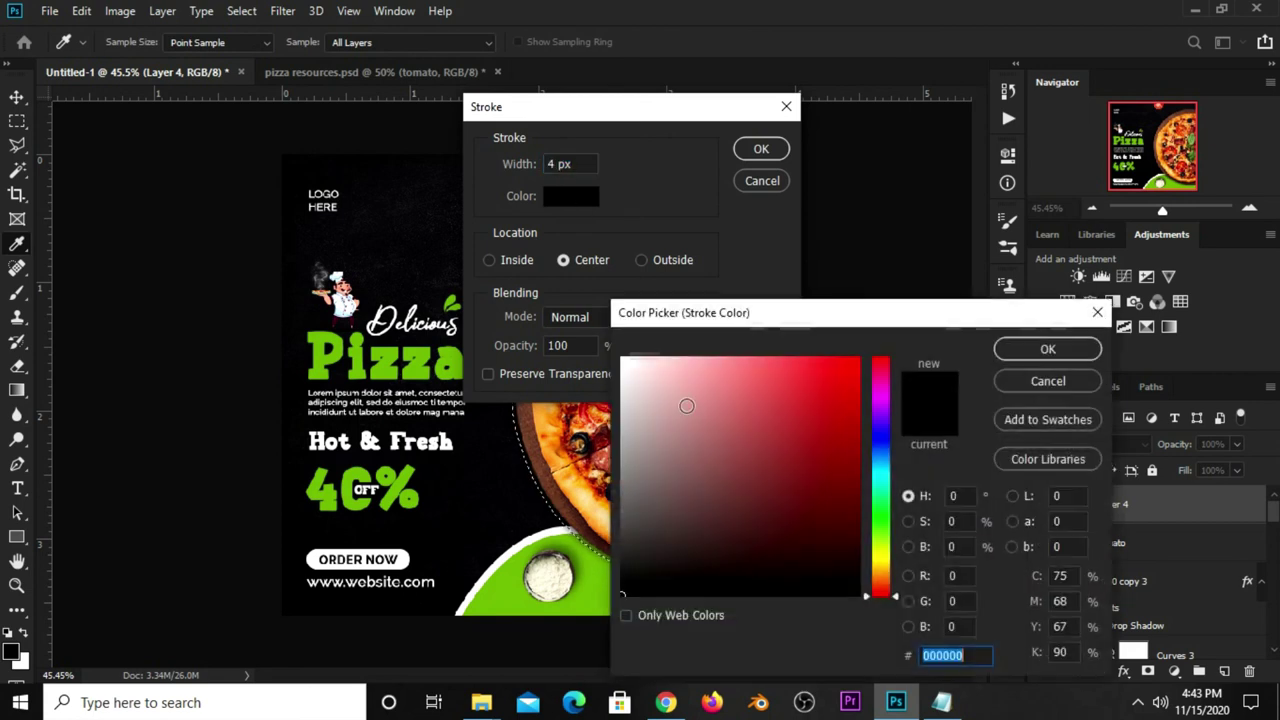
pyautogui.click(622, 358)
pyautogui.click(1028, 349)
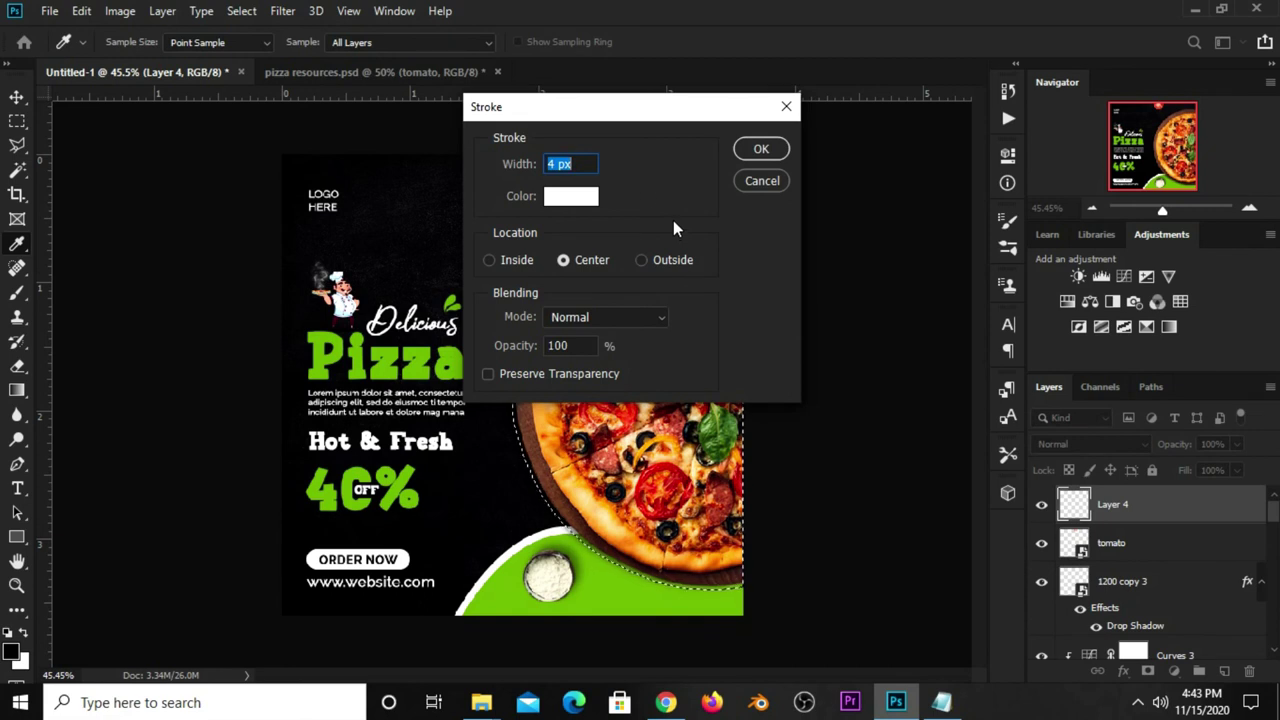
pyautogui.click(758, 150)
pyautogui.press('m')
pyautogui.hotkey('ctrl', 'd')
# - Add a layer mask to the white outline layer, Layer 4
pyautogui.click(17, 96)
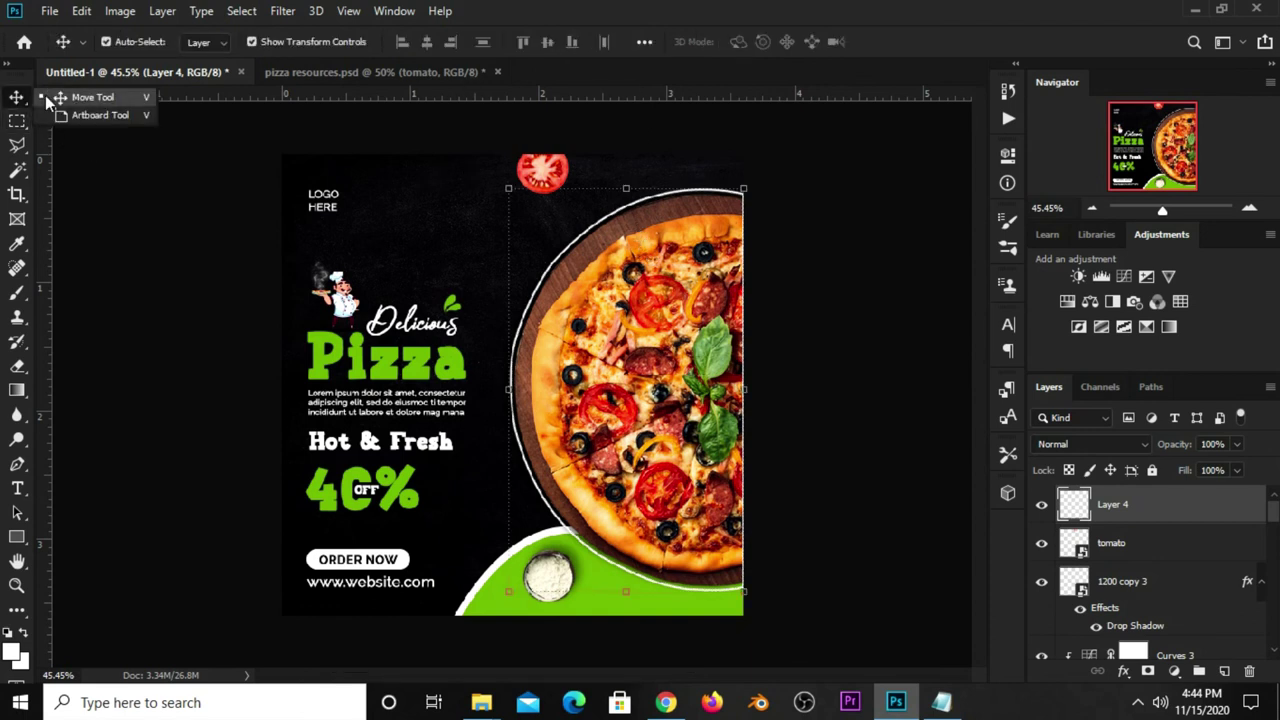
pyautogui.click(1041, 505)
pyautogui.click(1041, 505)
pyautogui.click(1145, 672)
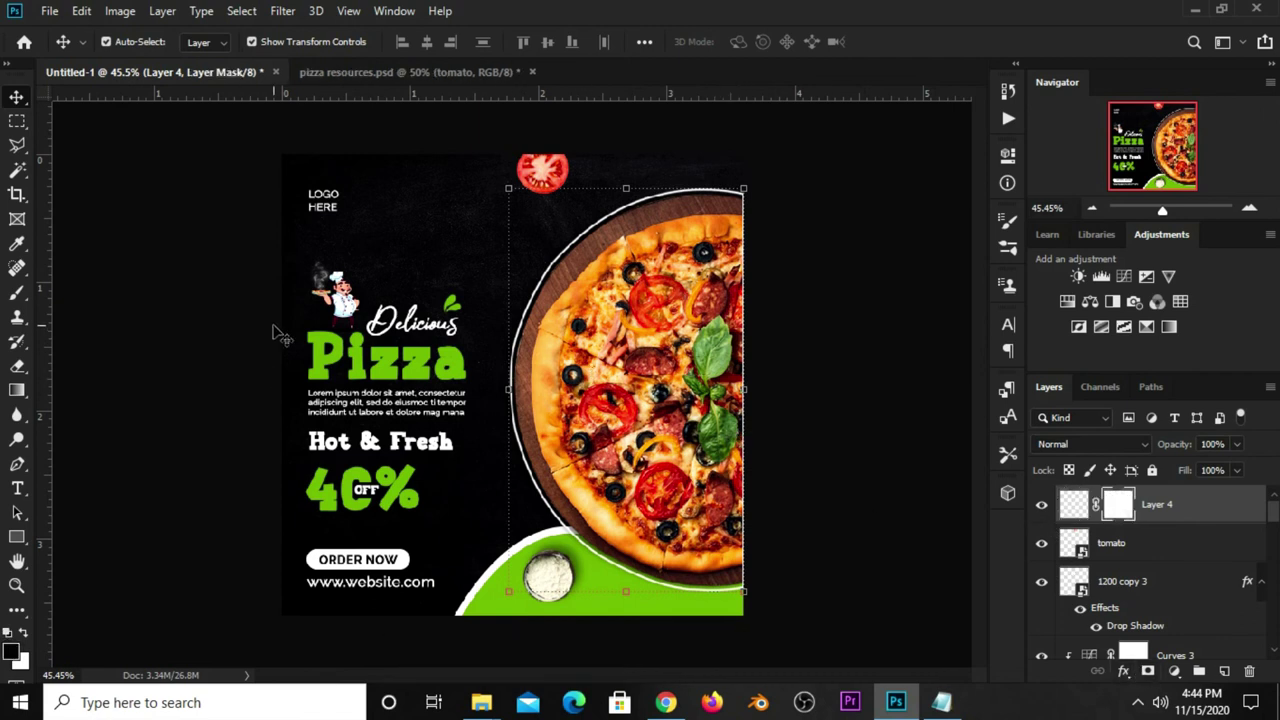
# - Set up a fully hard, 152 px Brush with 100% roundness
pyautogui.click(17, 292)
pyautogui.click(108, 293)
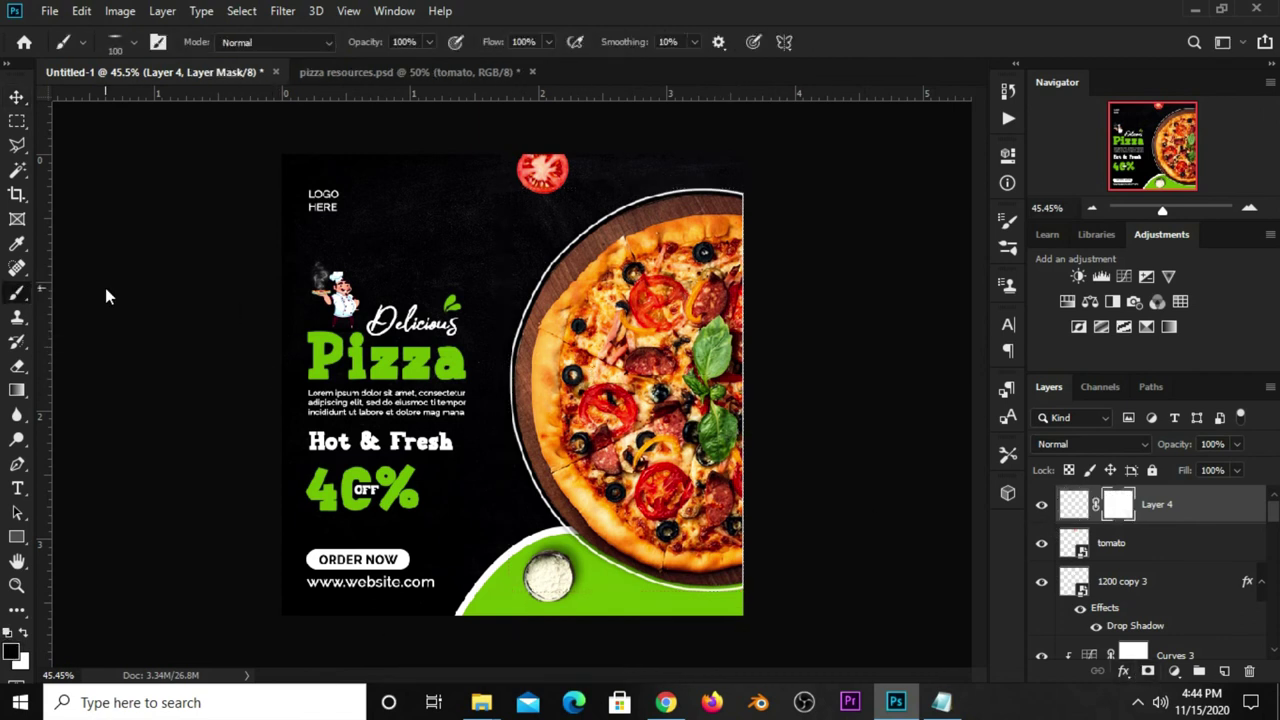
pyautogui.click(112, 46)
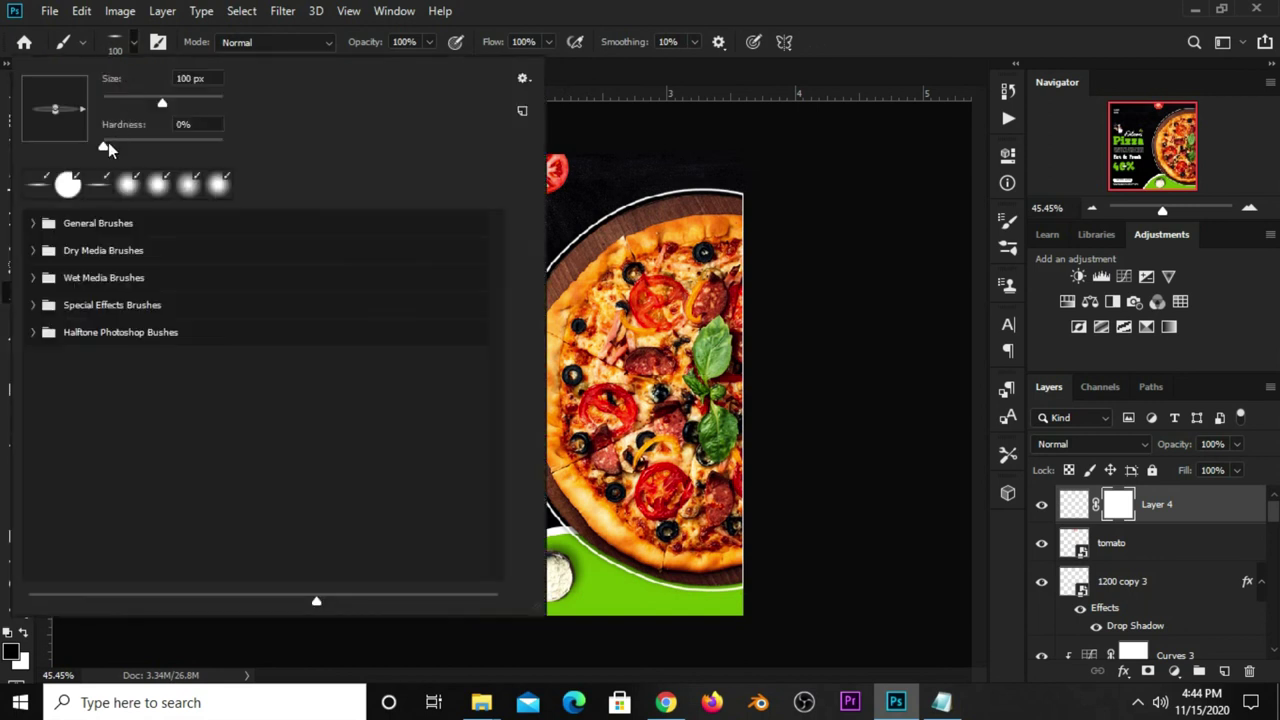
pyautogui.moveTo(216, 148); pyautogui.dragTo(228, 146)
pyautogui.moveTo(163, 106); pyautogui.dragTo(180, 105)
pyautogui.click(903, 55)
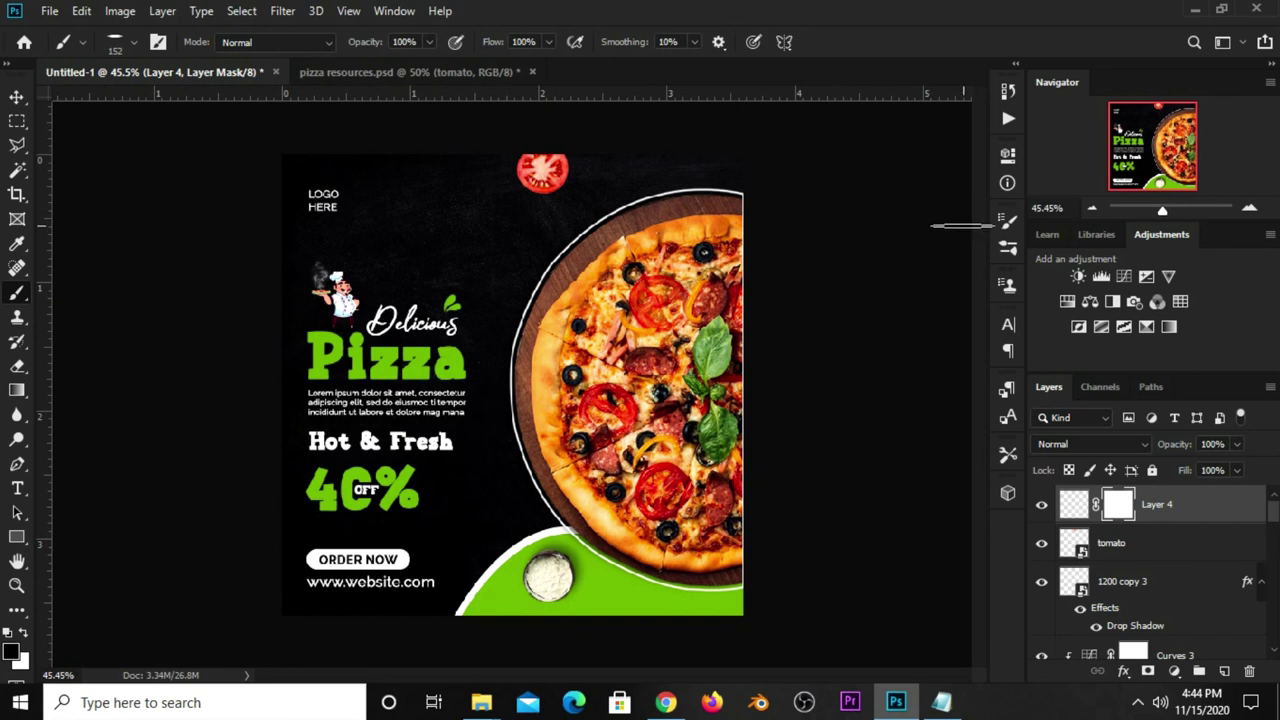
pyautogui.click(1008, 234)
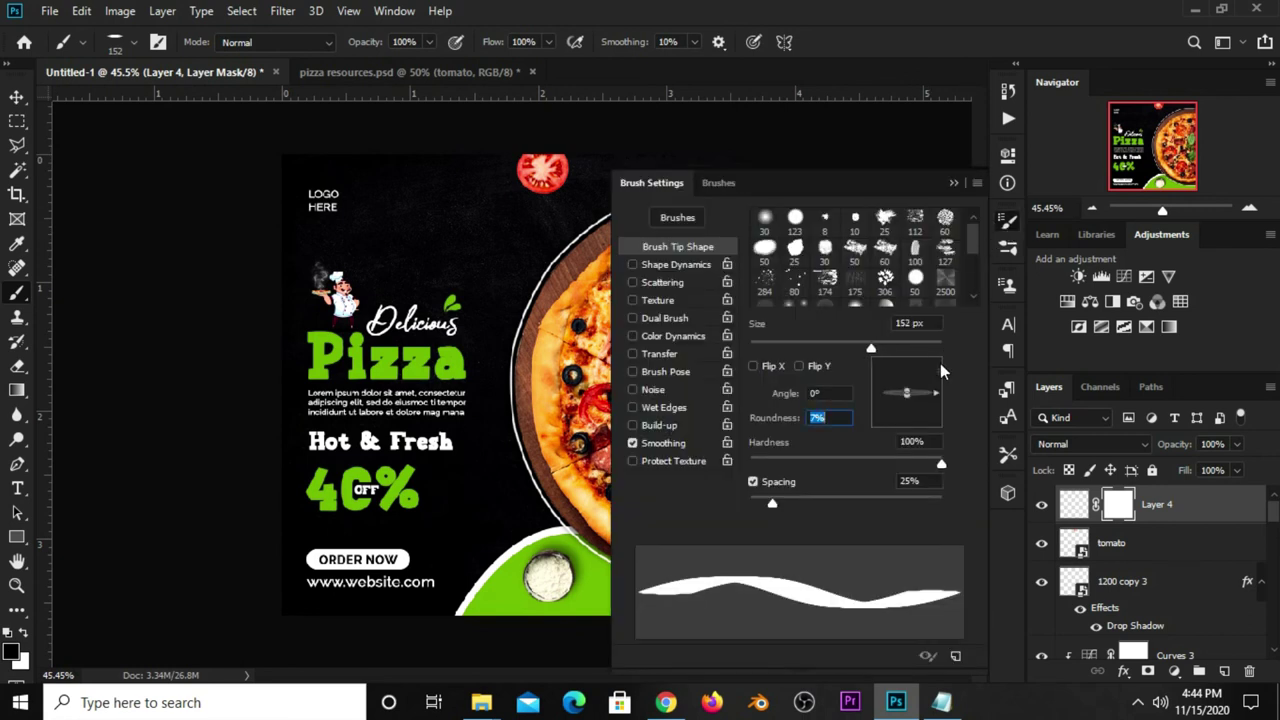
pyautogui.write('100')
pyautogui.press('Return')
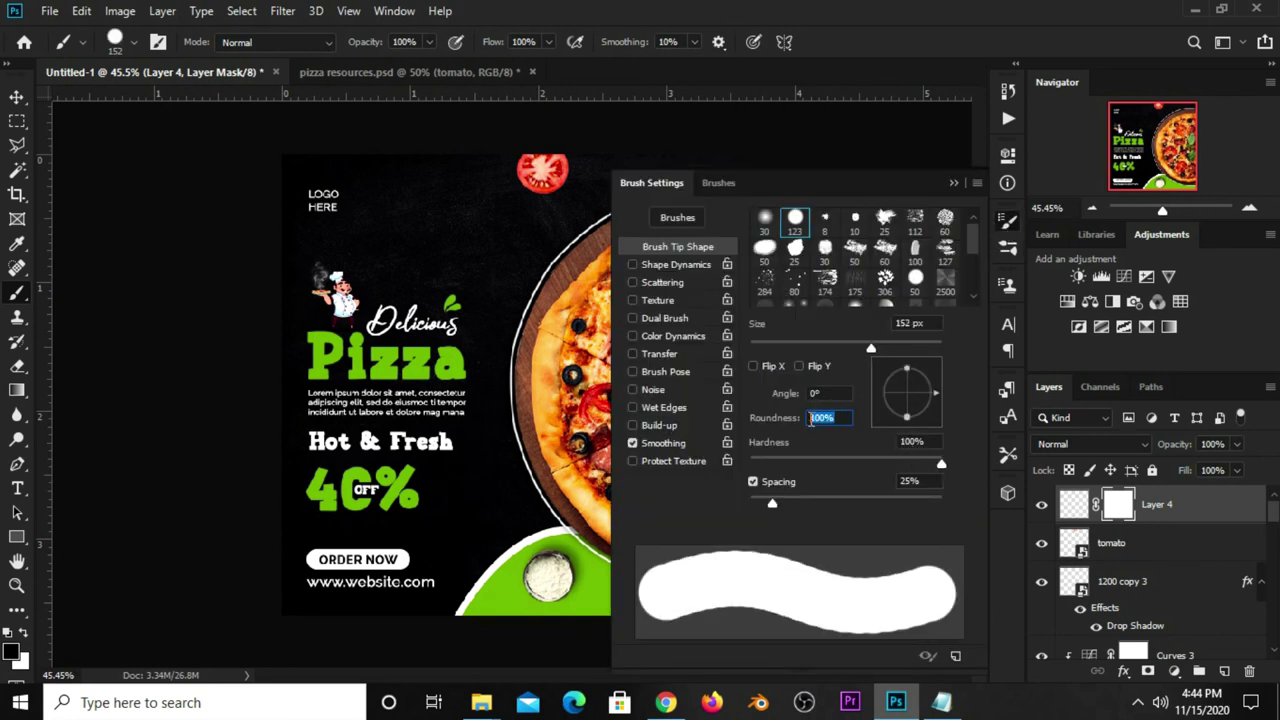
pyautogui.click(954, 183)
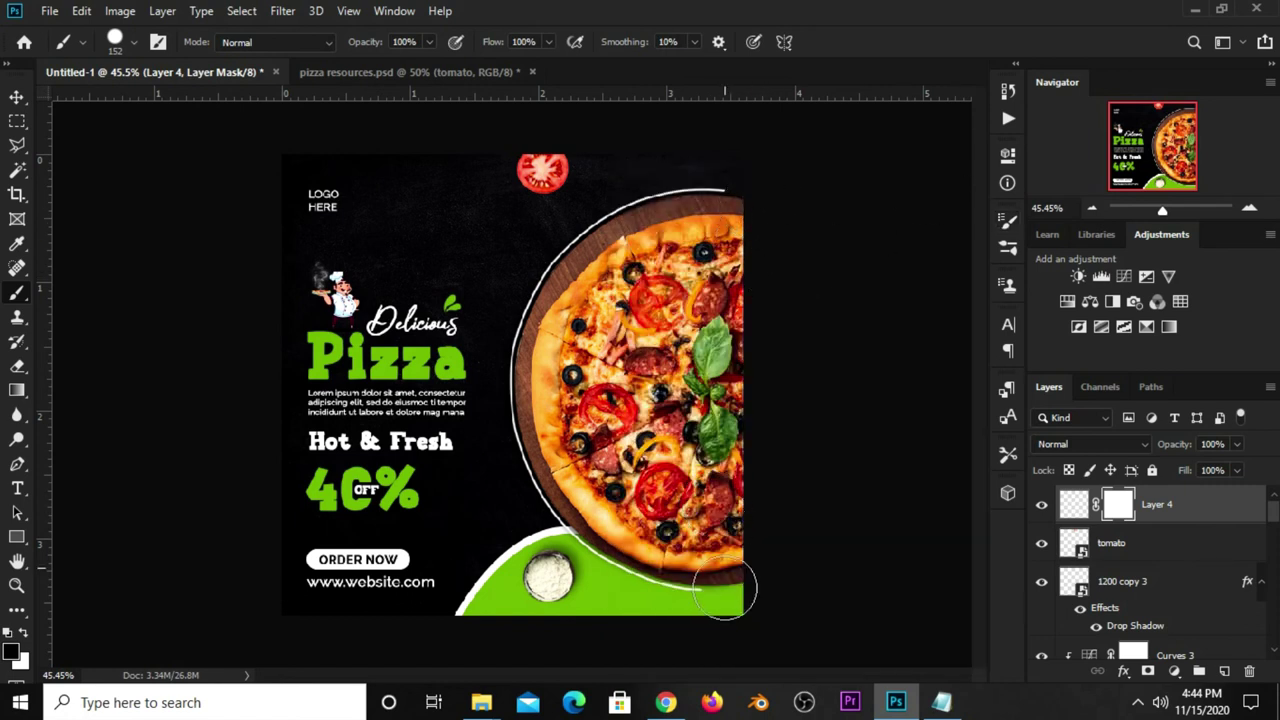
# - Paint out parts of the white ring on the mask, hiding the top arc's left tip
pyautogui.moveTo(633, 566); pyautogui.dragTo(550, 505)
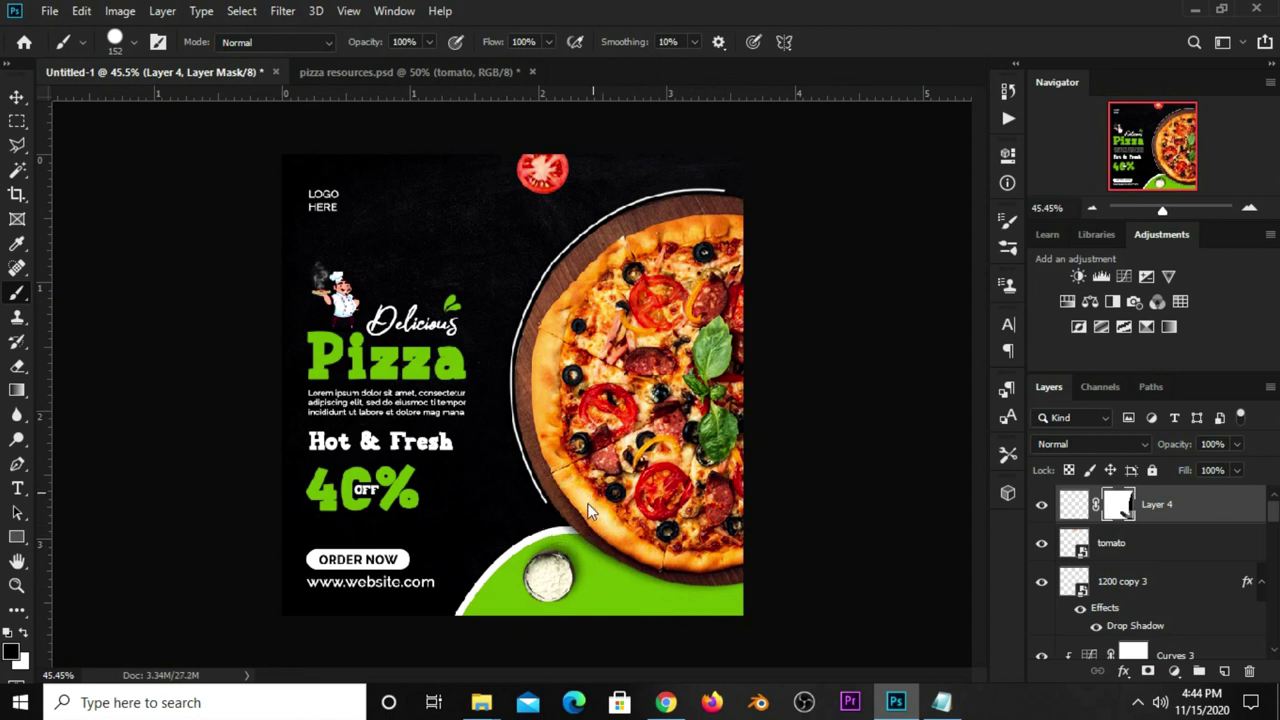
pyautogui.moveTo(493, 389); pyautogui.dragTo(550, 257)
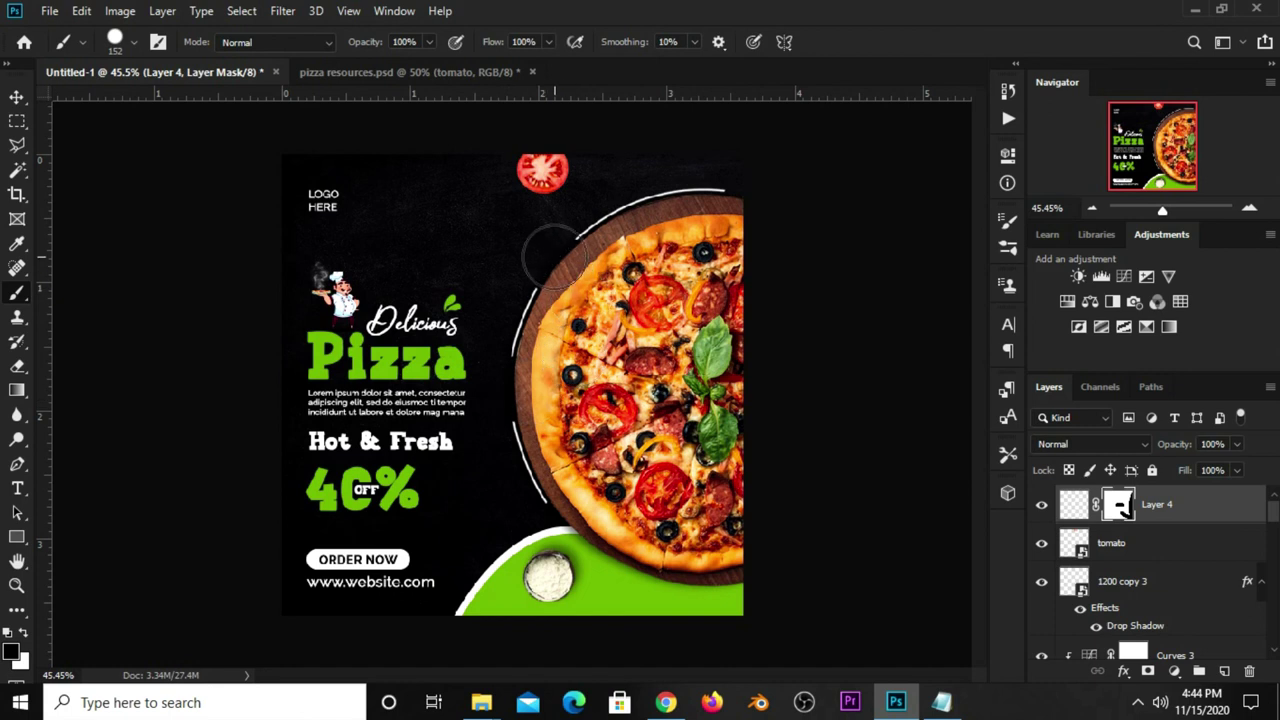
pyautogui.moveTo(550, 257)
pyautogui.mouseDown()
pyautogui.moveTo(595, 250)
pyautogui.moveTo(738, 177)
pyautogui.mouseUp()
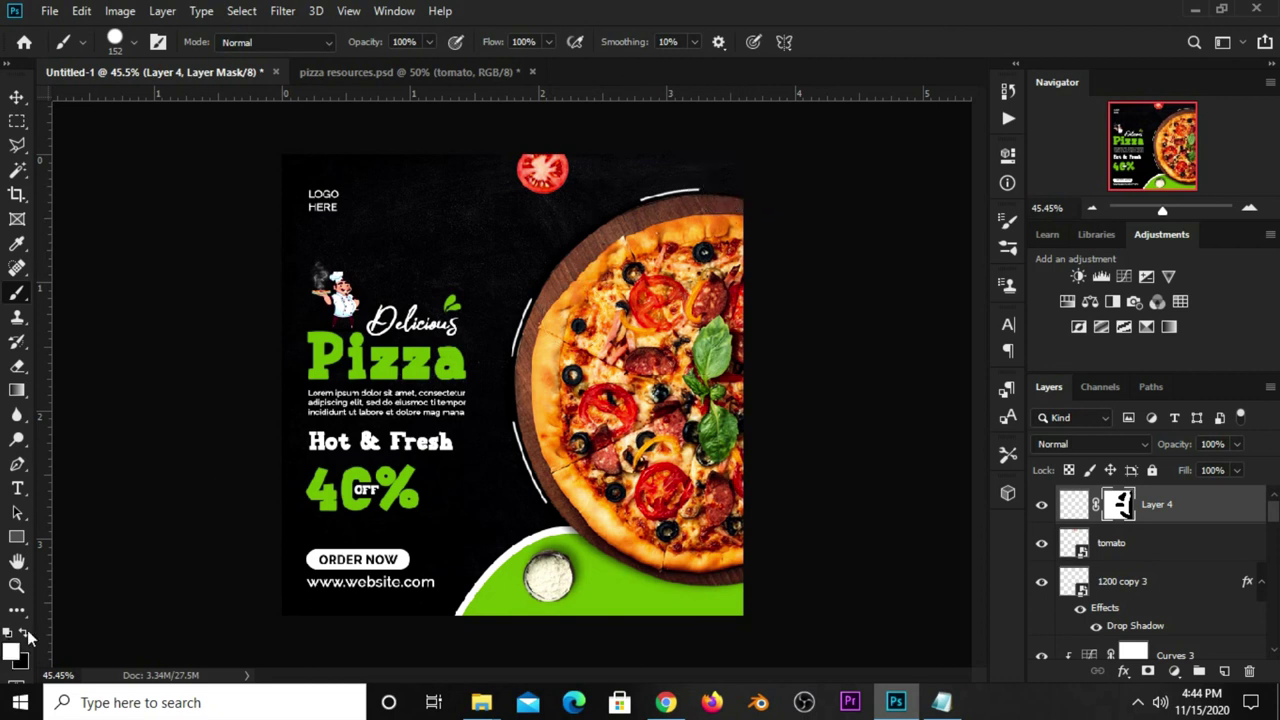
pyautogui.click(634, 207)
pyautogui.click(24, 633)
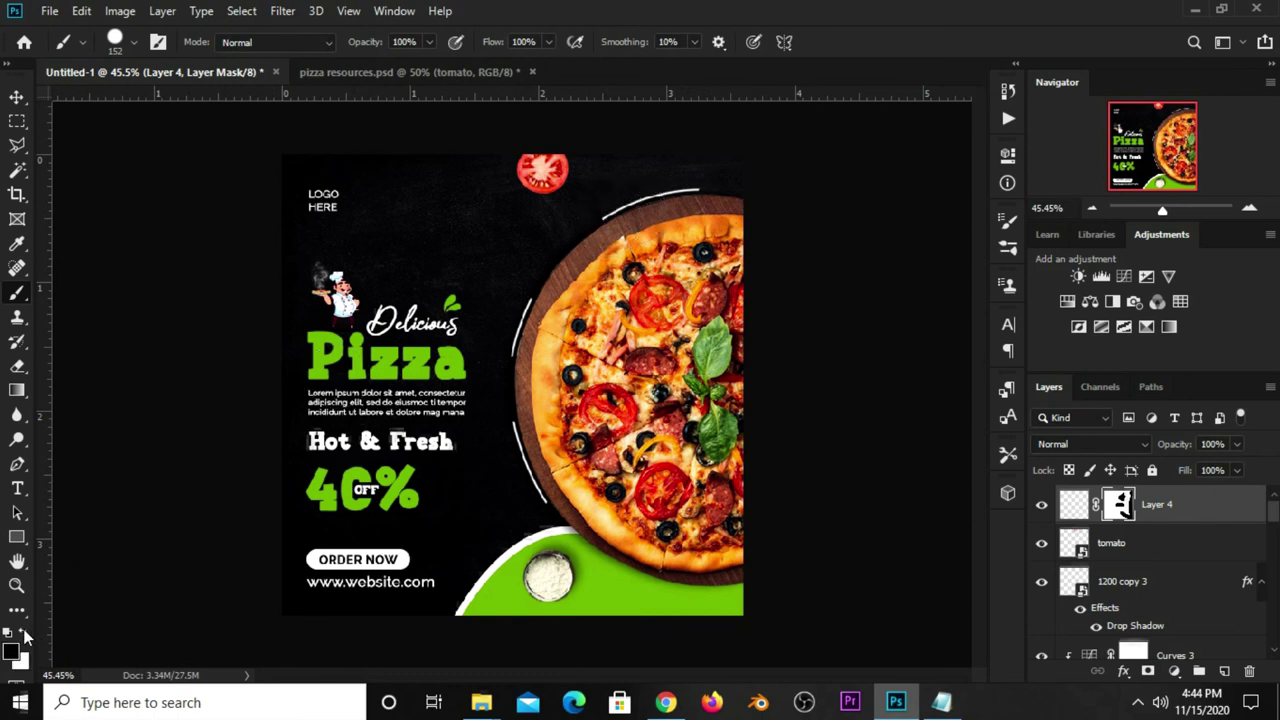
pyautogui.click(587, 228)
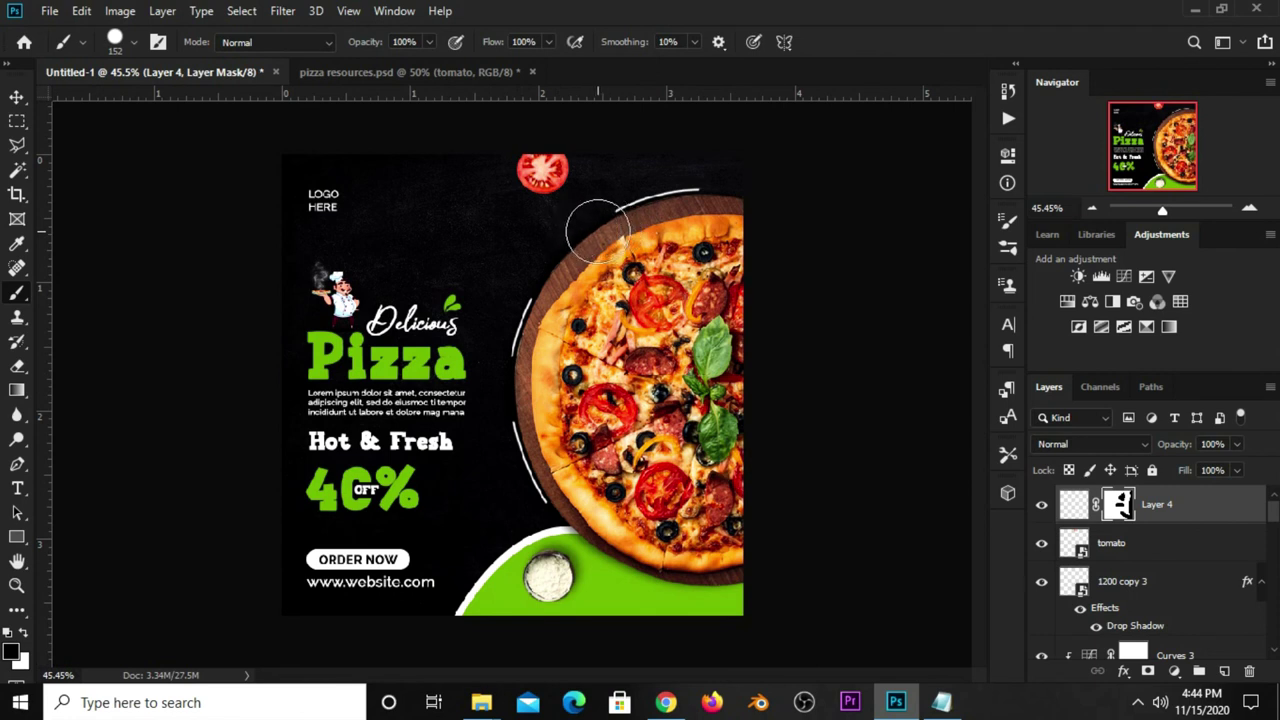
# - Switch to the Move tool, deselect the arc layer and zoom in on the poster
pyautogui.click(16, 97)
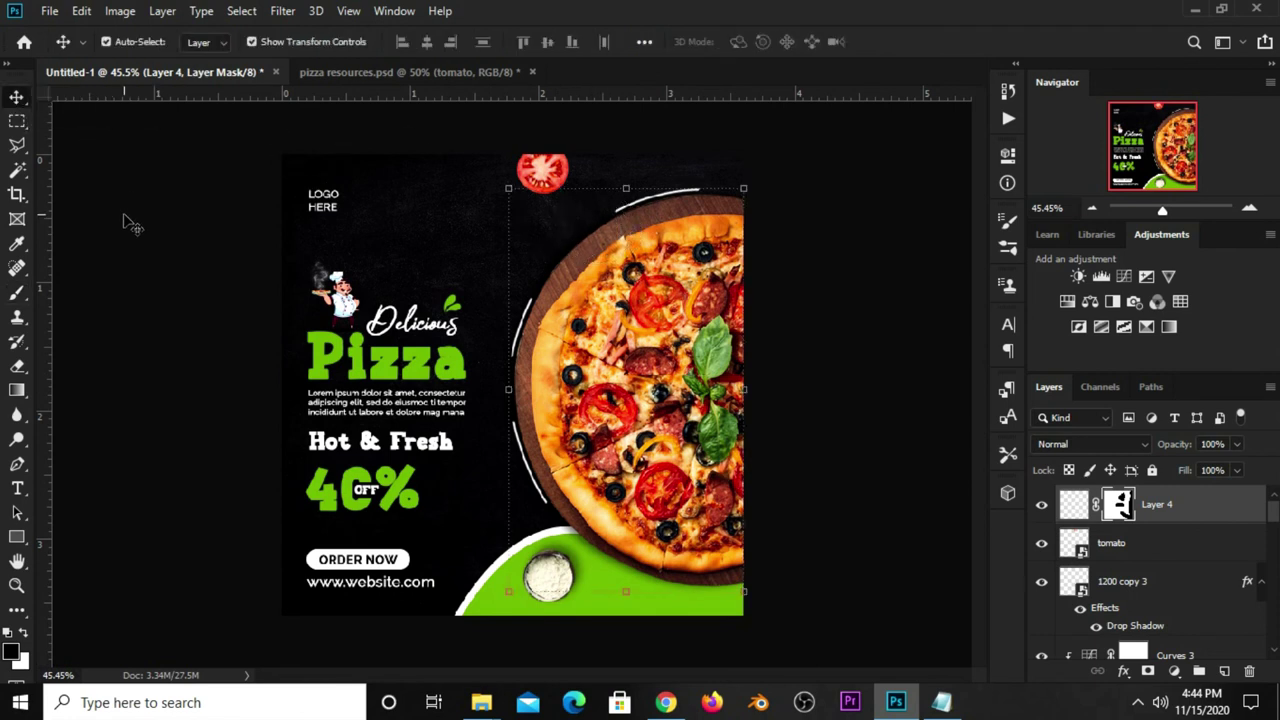
pyautogui.click(125, 218)
pyautogui.hotkey('ctrl', '+')
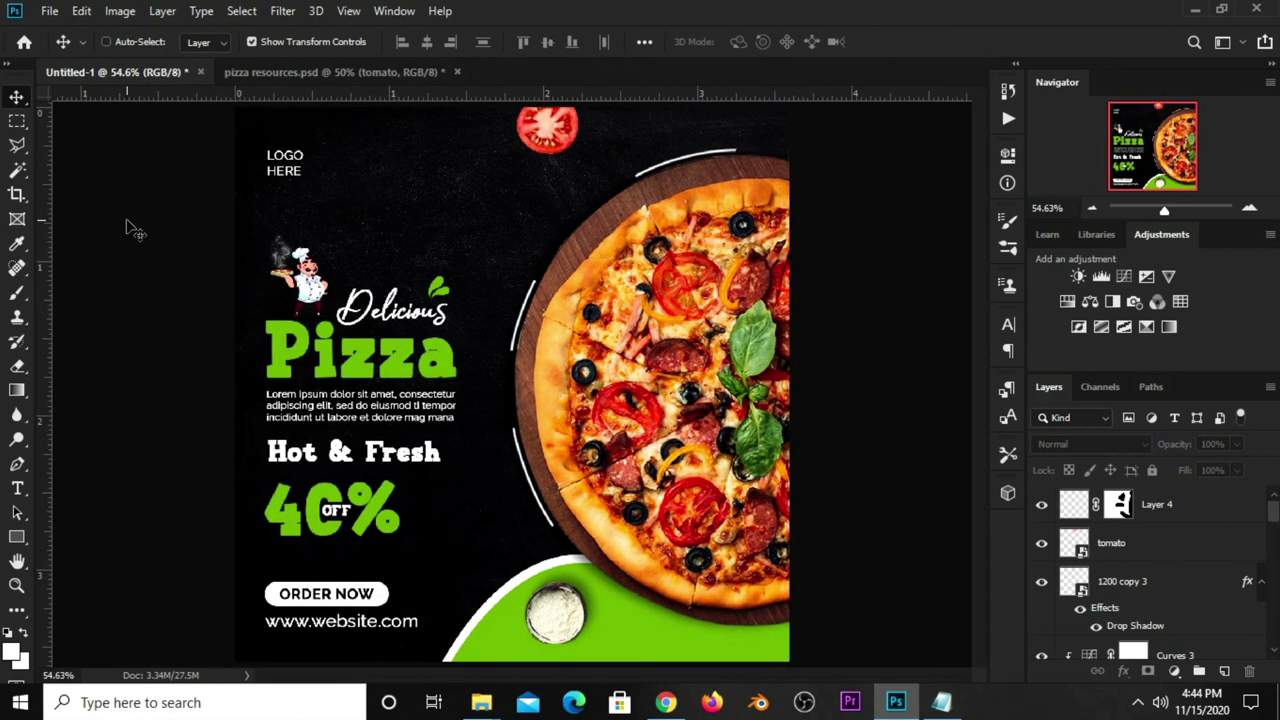
pyautogui.press('ctrl')
# - Convert Layer 4 to a Smart Object and check the arcs by toggling visibility
pyautogui.click(1184, 520)
pyautogui.rightClick(1186, 518)
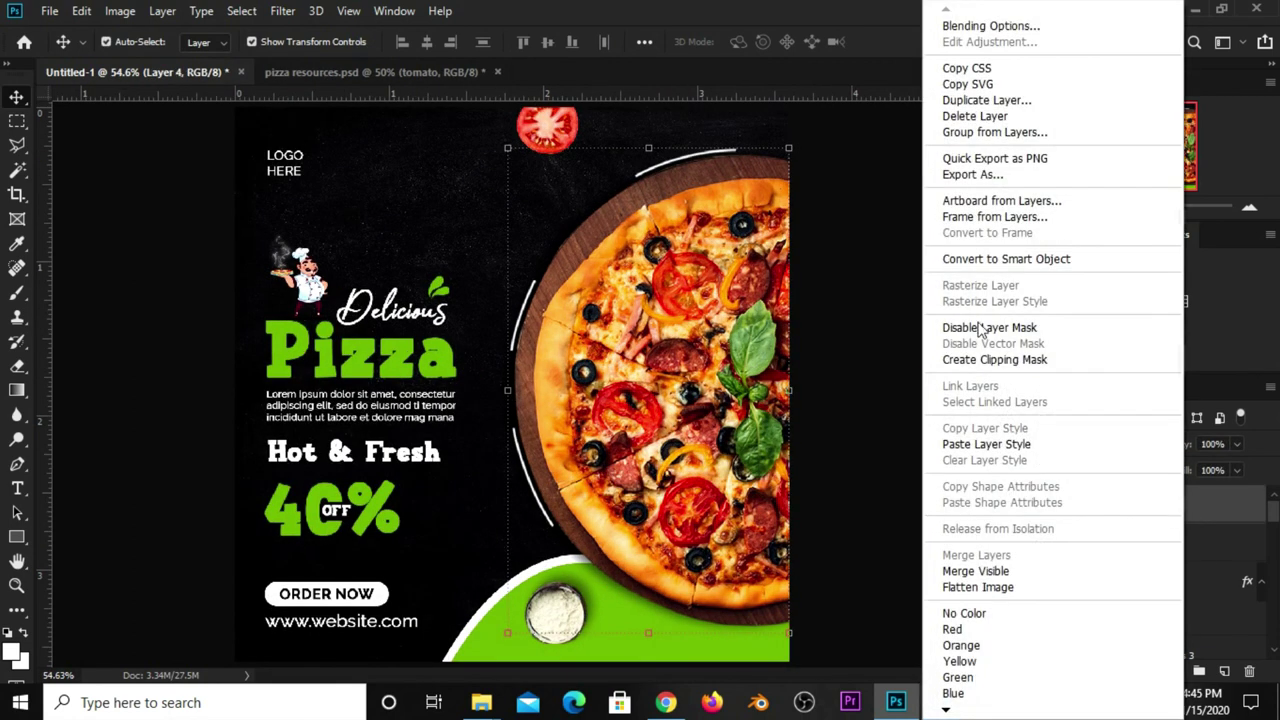
pyautogui.click(966, 259)
pyautogui.click(1041, 510)
pyautogui.click(1041, 510)
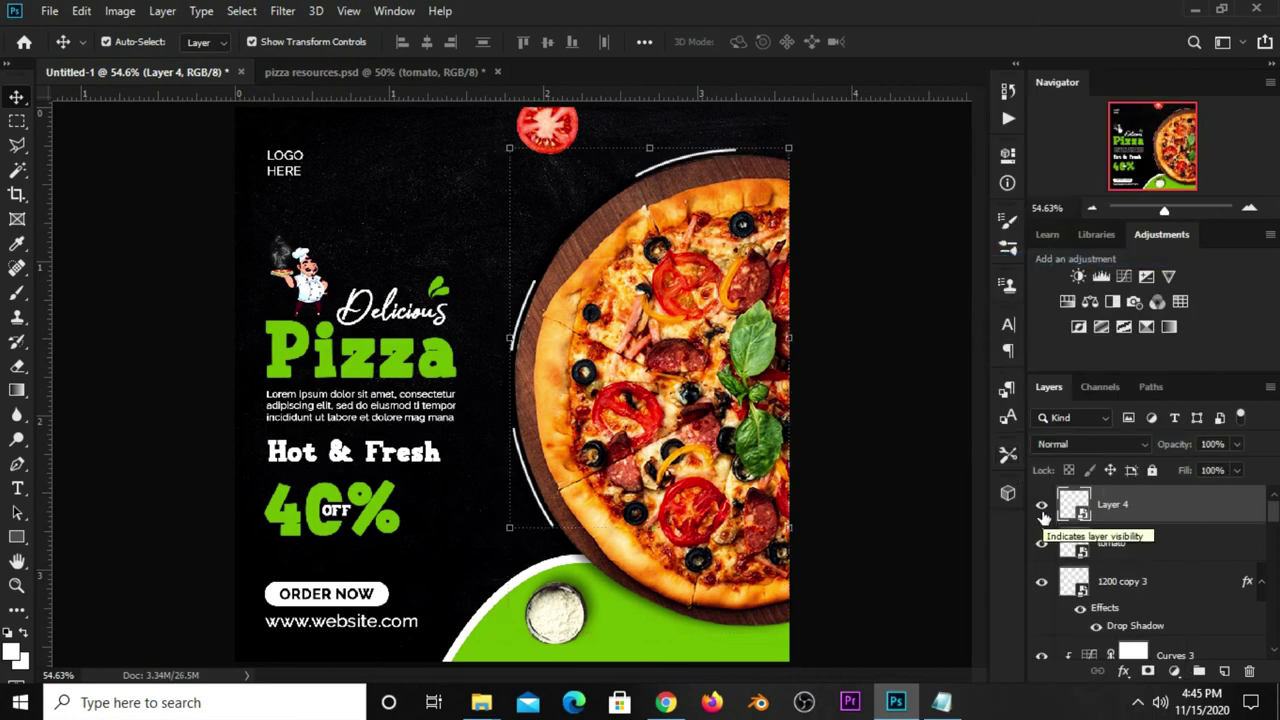
# - Duplicate Layer 4, then delete Layer 4 copy and recheck the arcs' visibility
pyautogui.press('ctrl')
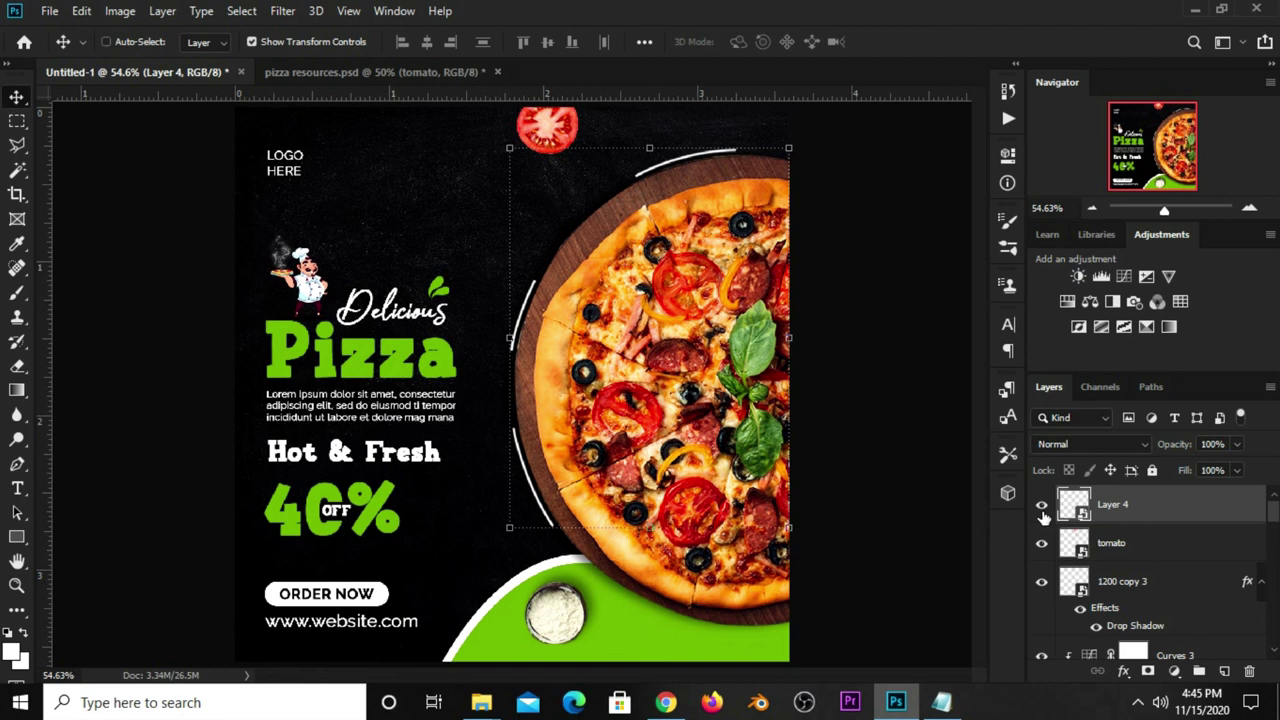
pyautogui.hotkey('ctrl', 'j')
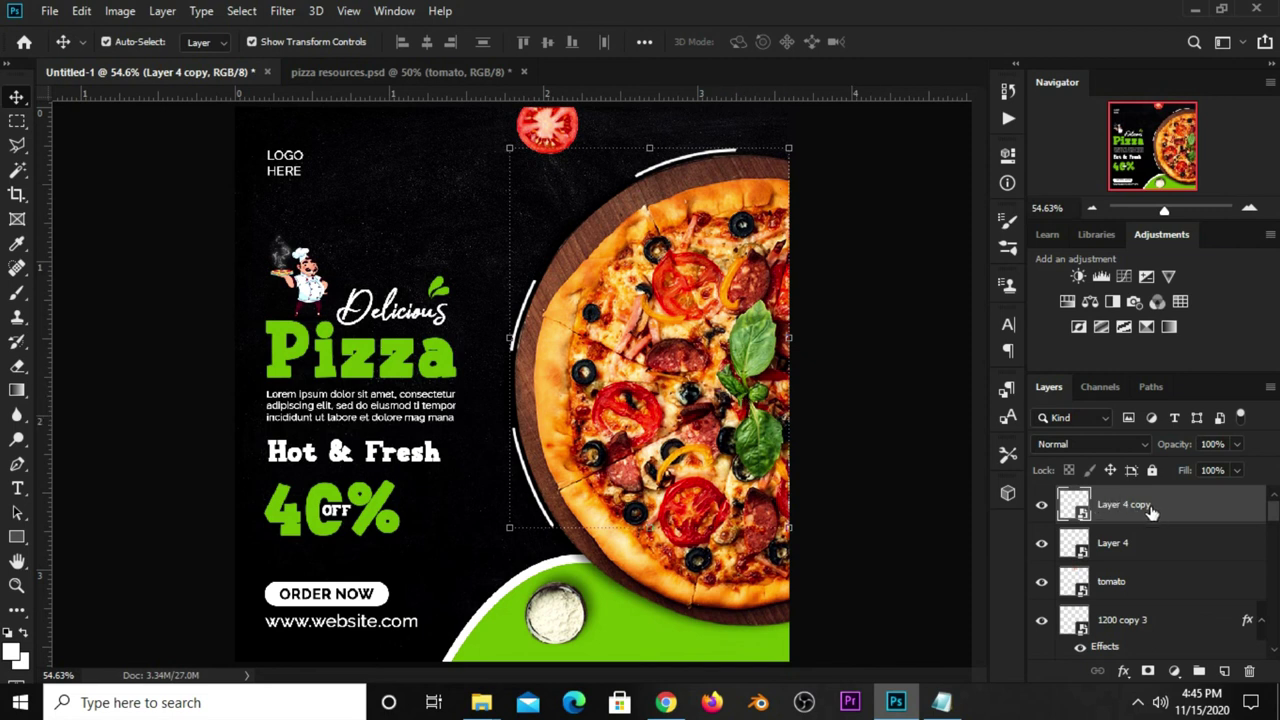
pyautogui.click(1251, 673)
pyautogui.click(563, 274)
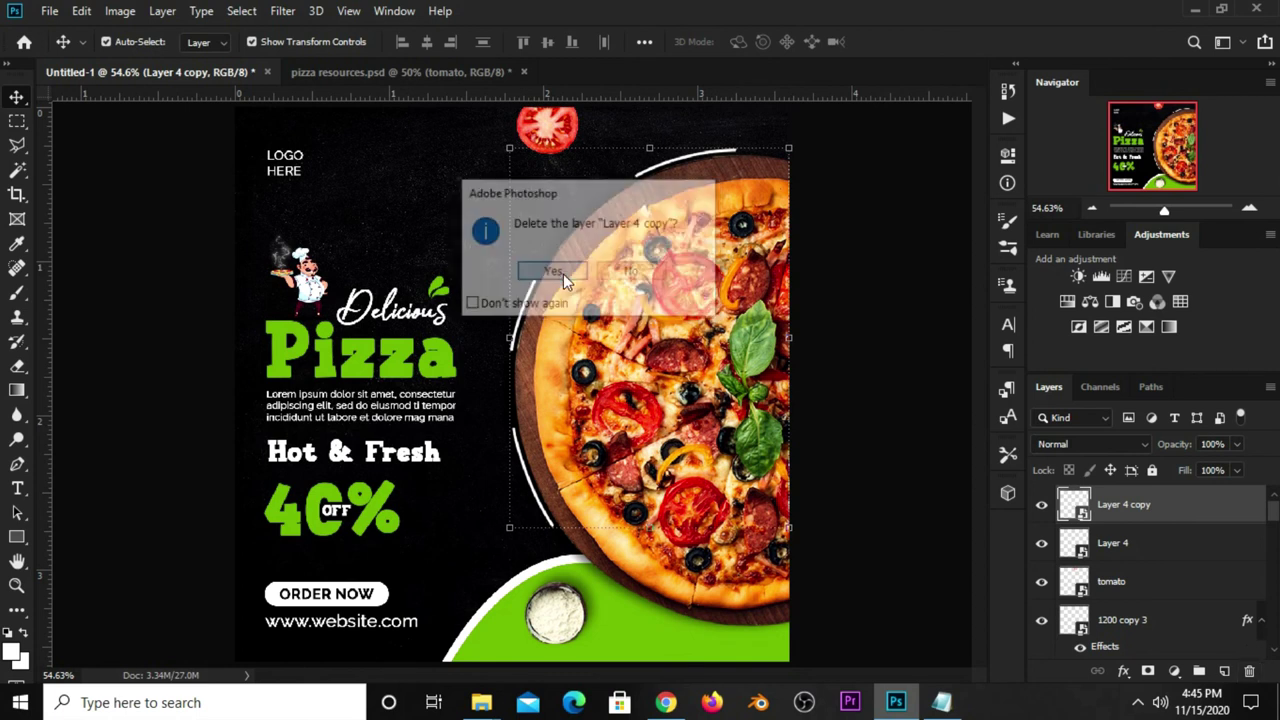
pyautogui.click(1043, 508)
pyautogui.click(1042, 506)
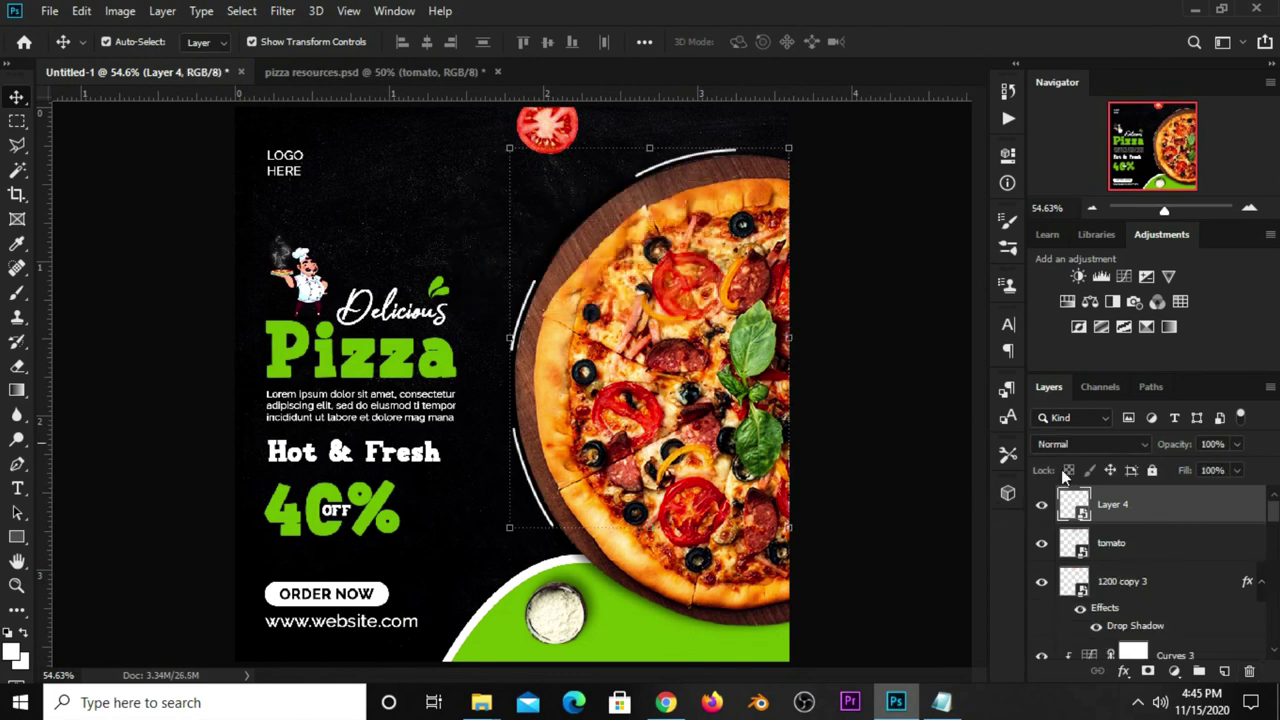
# - Outline the top arc's end with the Polygonal Lasso and copy it to Layer 5
pyautogui.click(20, 150)
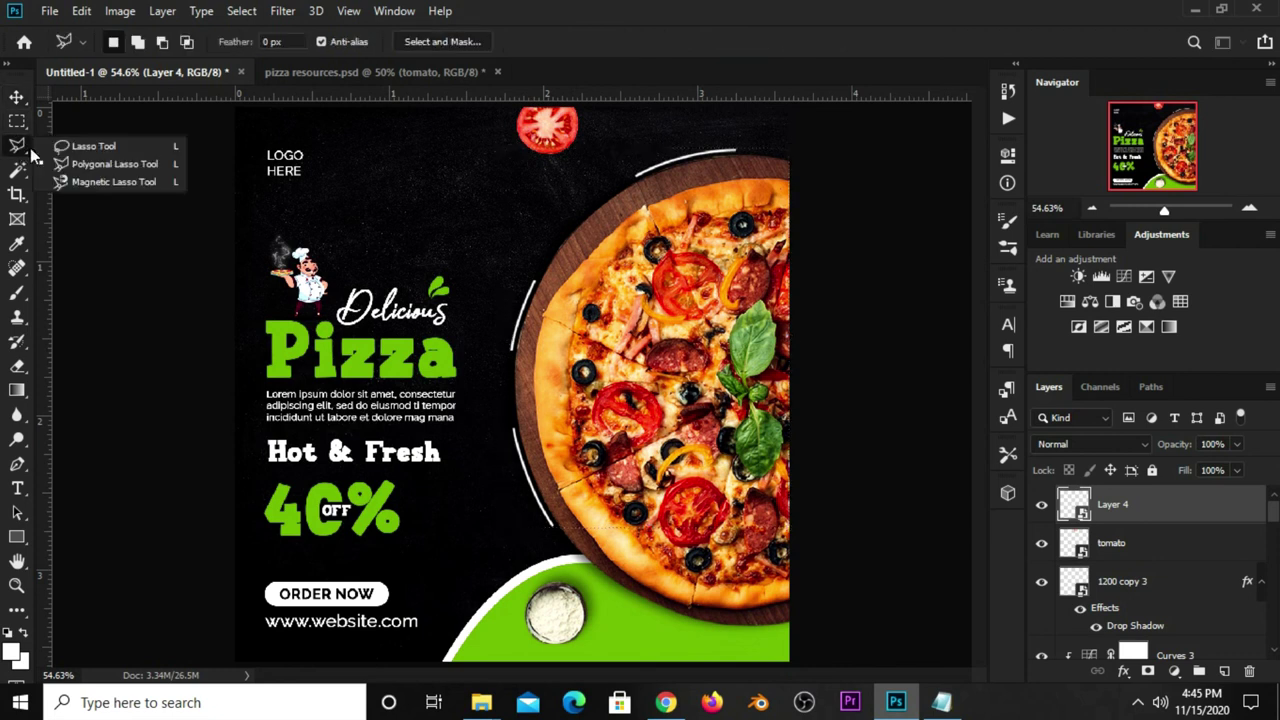
pyautogui.click(90, 165)
pyautogui.click(610, 170)
pyautogui.click(772, 128)
pyautogui.click(775, 160)
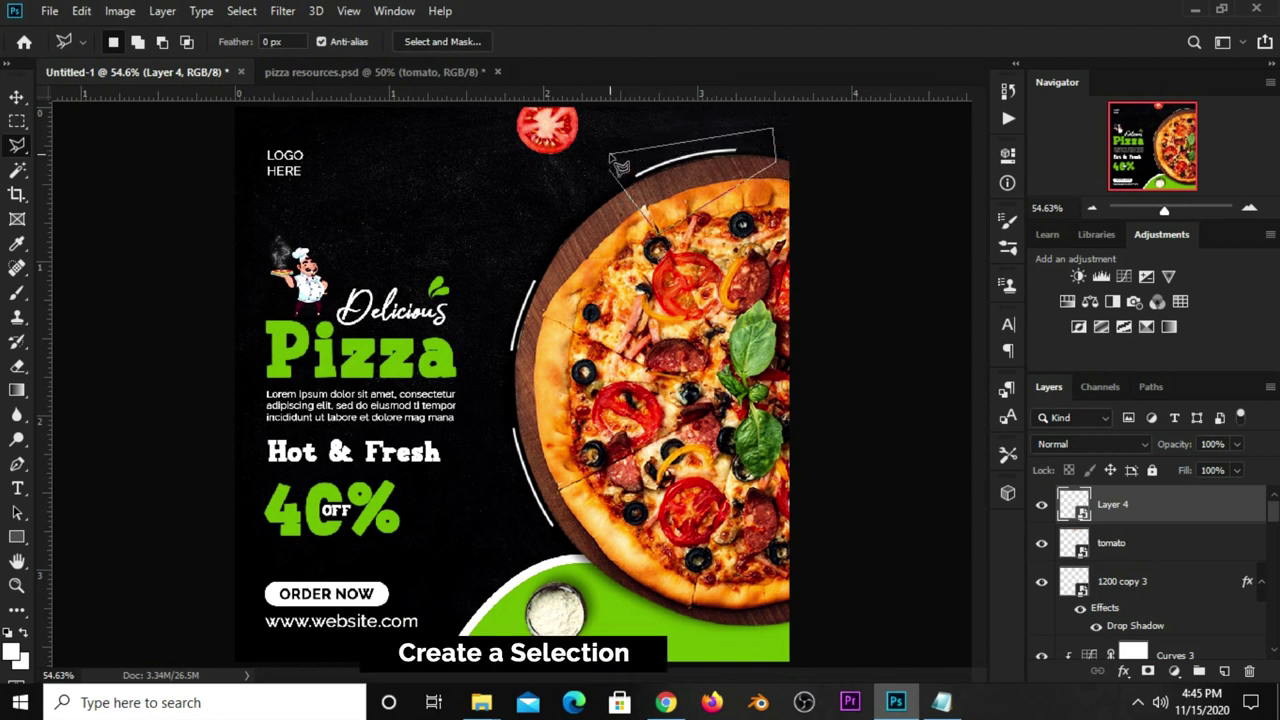
pyautogui.click(610, 172)
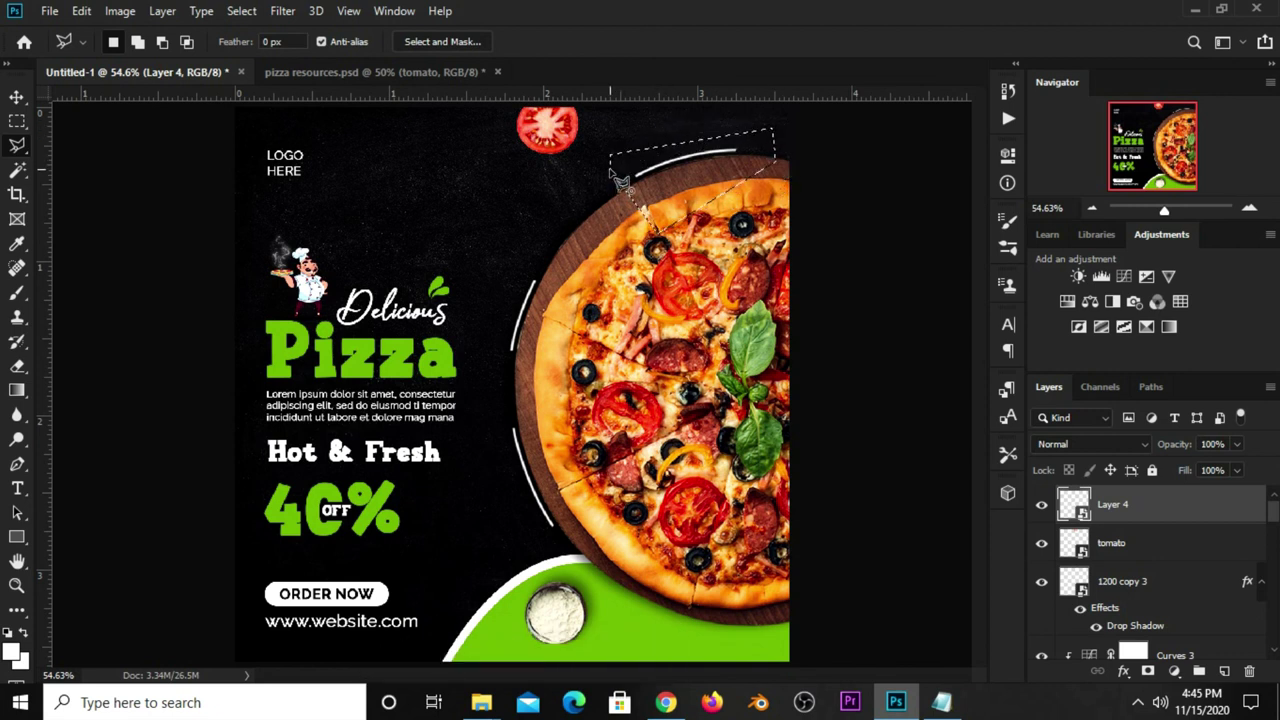
pyautogui.hotkey('ctrl', 'j')
# - Rotate and scale Layer 5's arc to about 67% above the top arc, nudging it left and down
pyautogui.press('v')
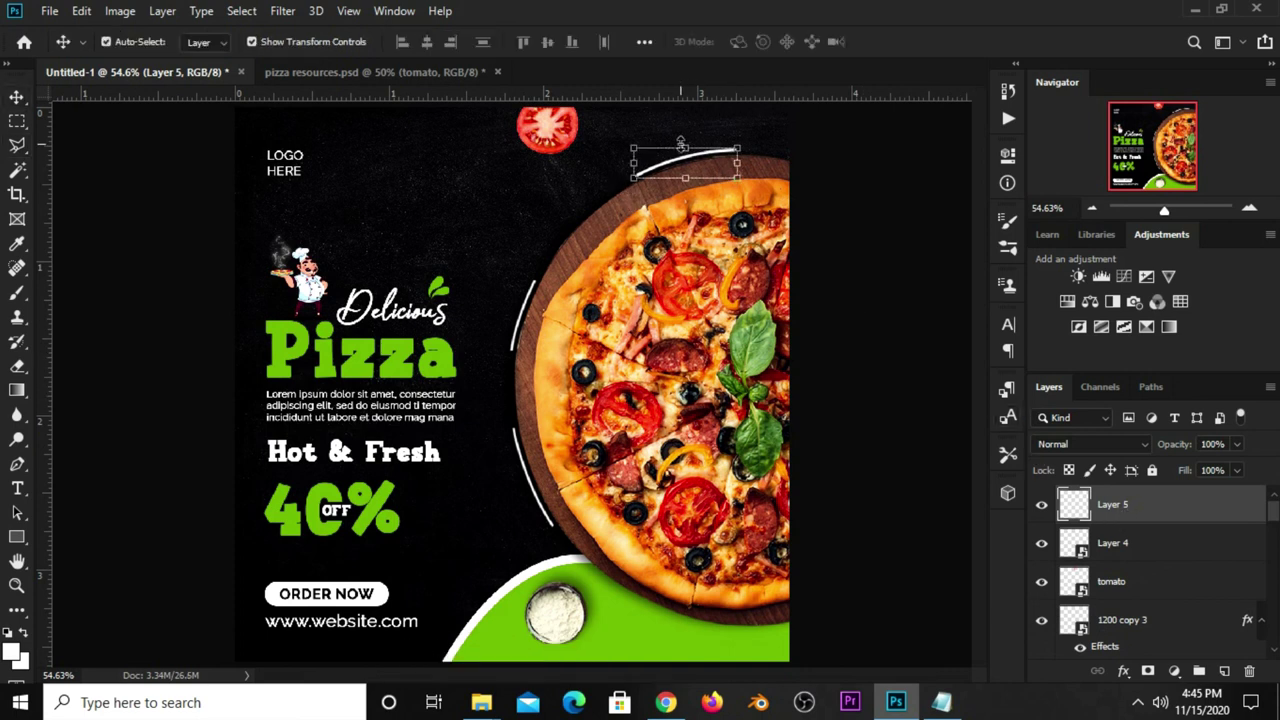
pyautogui.hotkey('ctrl', 't')
pyautogui.moveTo(722, 178)
pyautogui.mouseDown()
pyautogui.moveTo(630, 145)
pyautogui.moveTo(721, 138)
pyautogui.mouseUp()
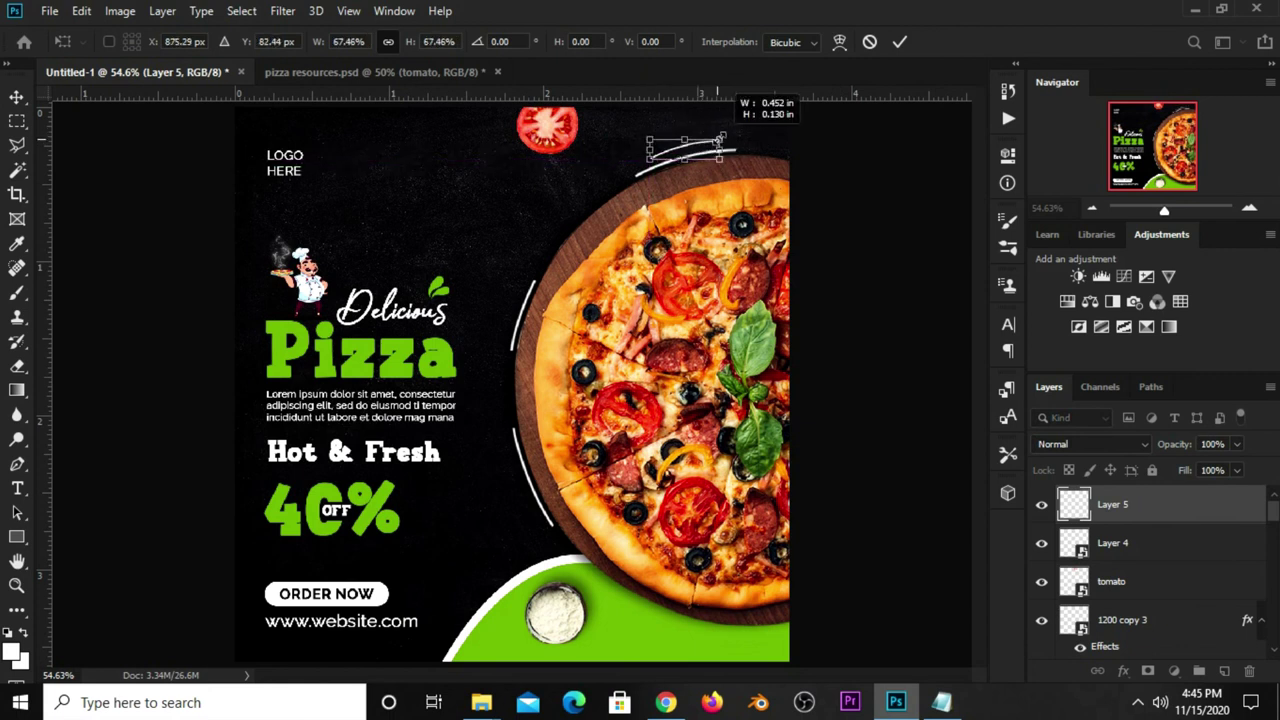
pyautogui.press('Return')
pyautogui.press('Left')
pyautogui.press('Left')
pyautogui.press('Left')
pyautogui.press('Down')
pyautogui.press('Down')
pyautogui.press('Down')
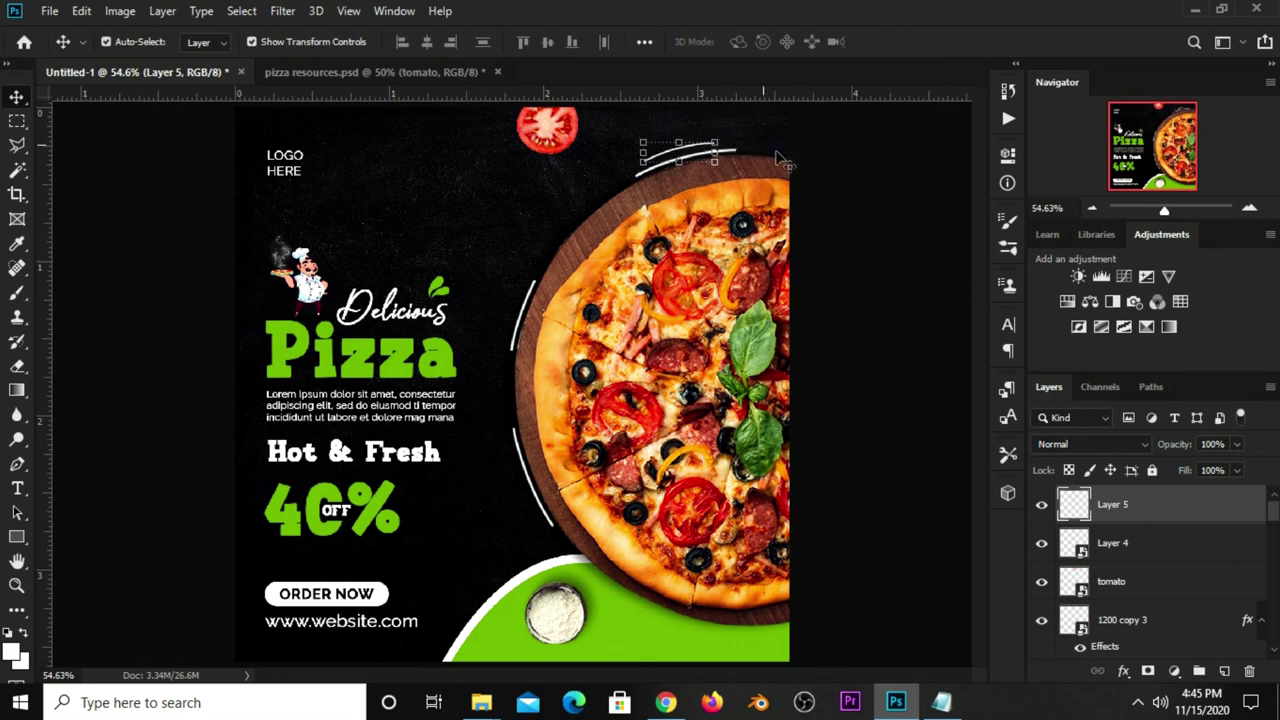
pyautogui.click(830, 183)
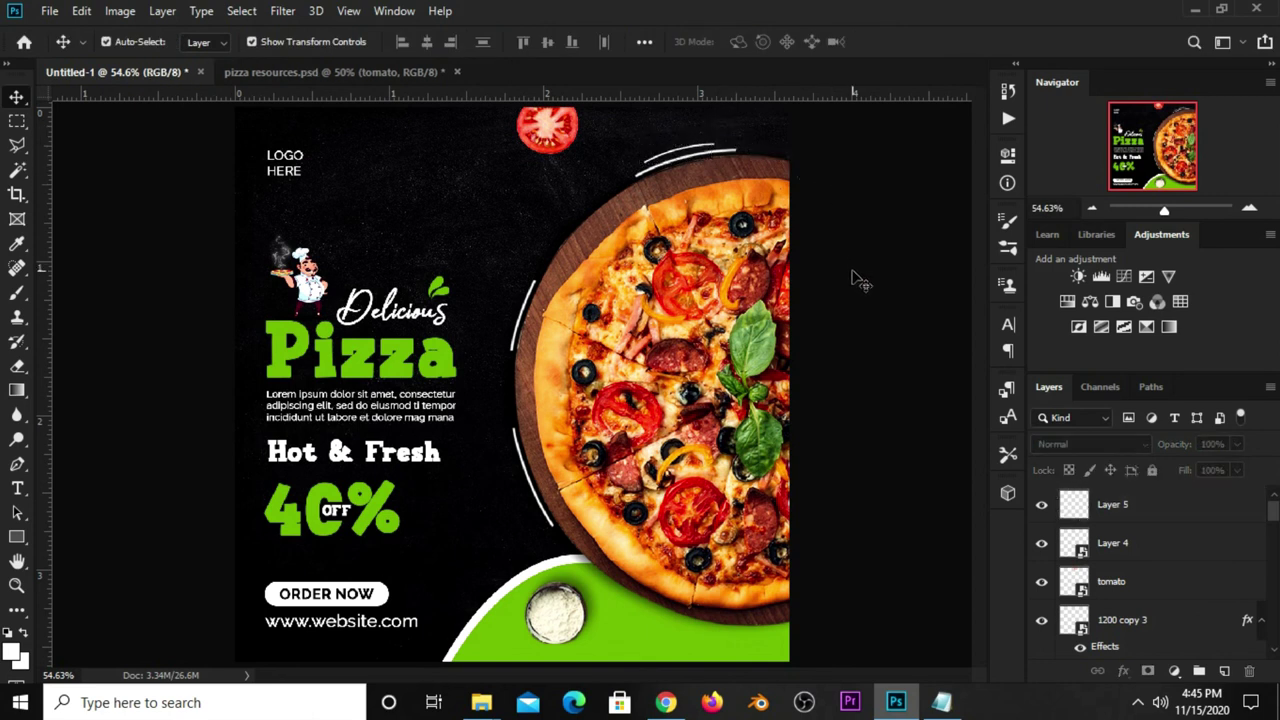
# - Select Layer 4, lasso a piece of the left arc and copy it to Layer 6
pyautogui.click(535, 485)
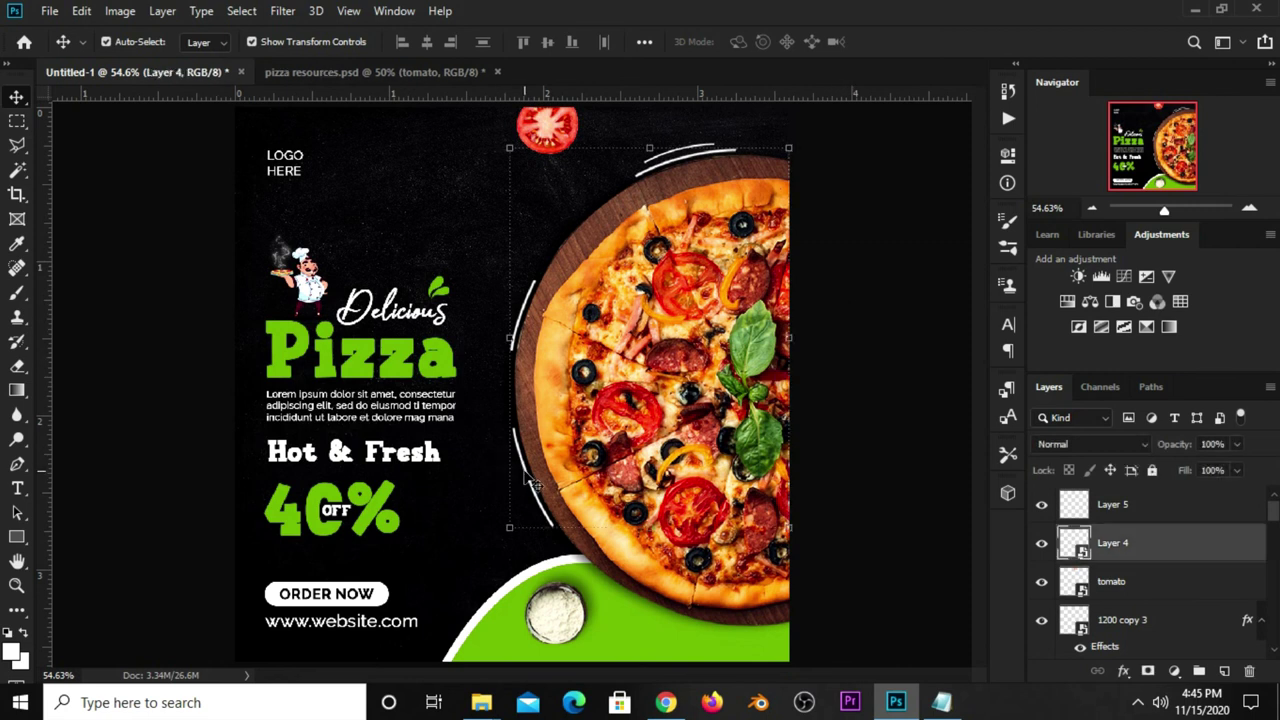
pyautogui.click(840, 386)
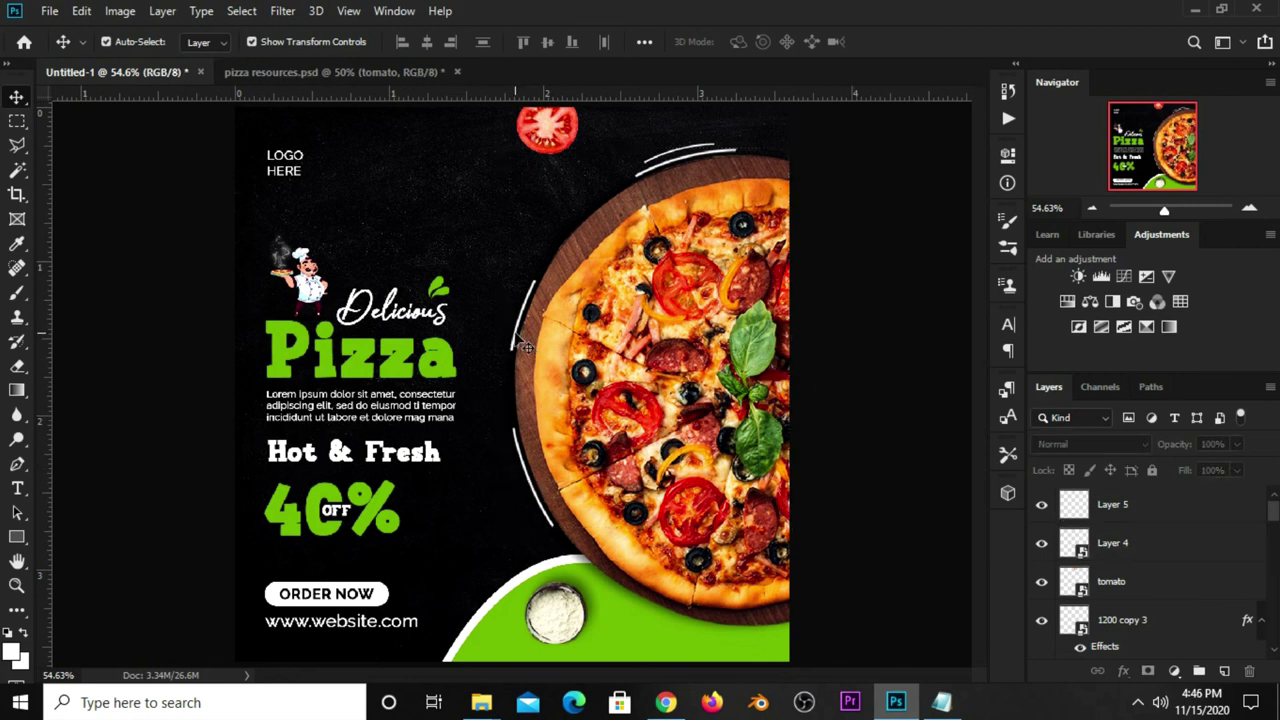
pyautogui.click(520, 345)
pyautogui.rightClick(17, 145)
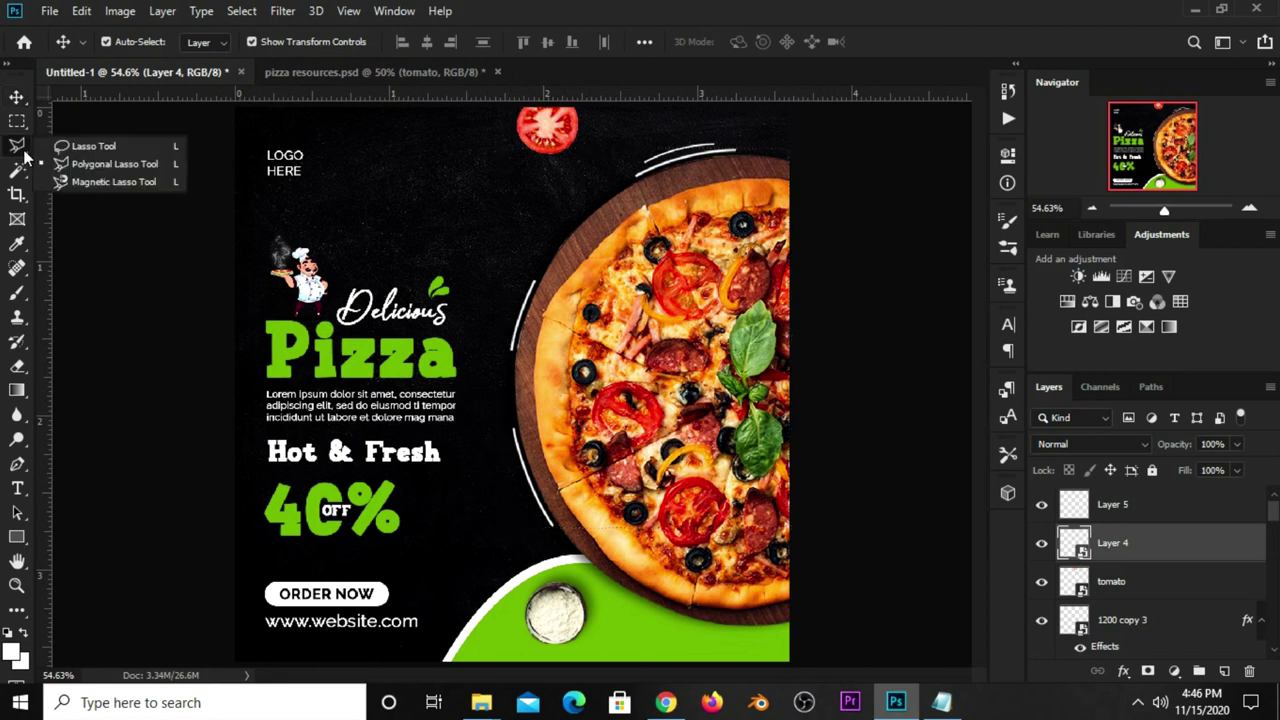
pyautogui.click(100, 162)
pyautogui.click(512, 256)
pyautogui.click(568, 283)
pyautogui.click(522, 380)
pyautogui.click(455, 393)
pyautogui.click(512, 256)
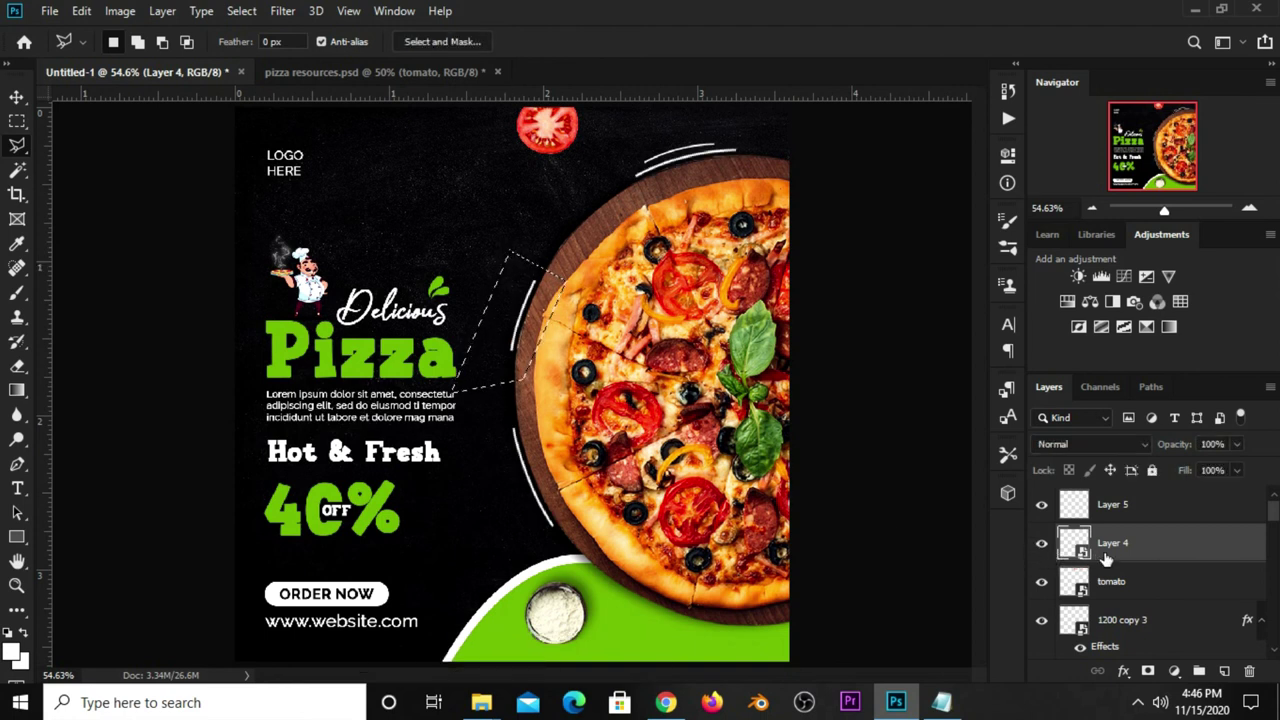
pyautogui.hotkey('ctrl', 'j')
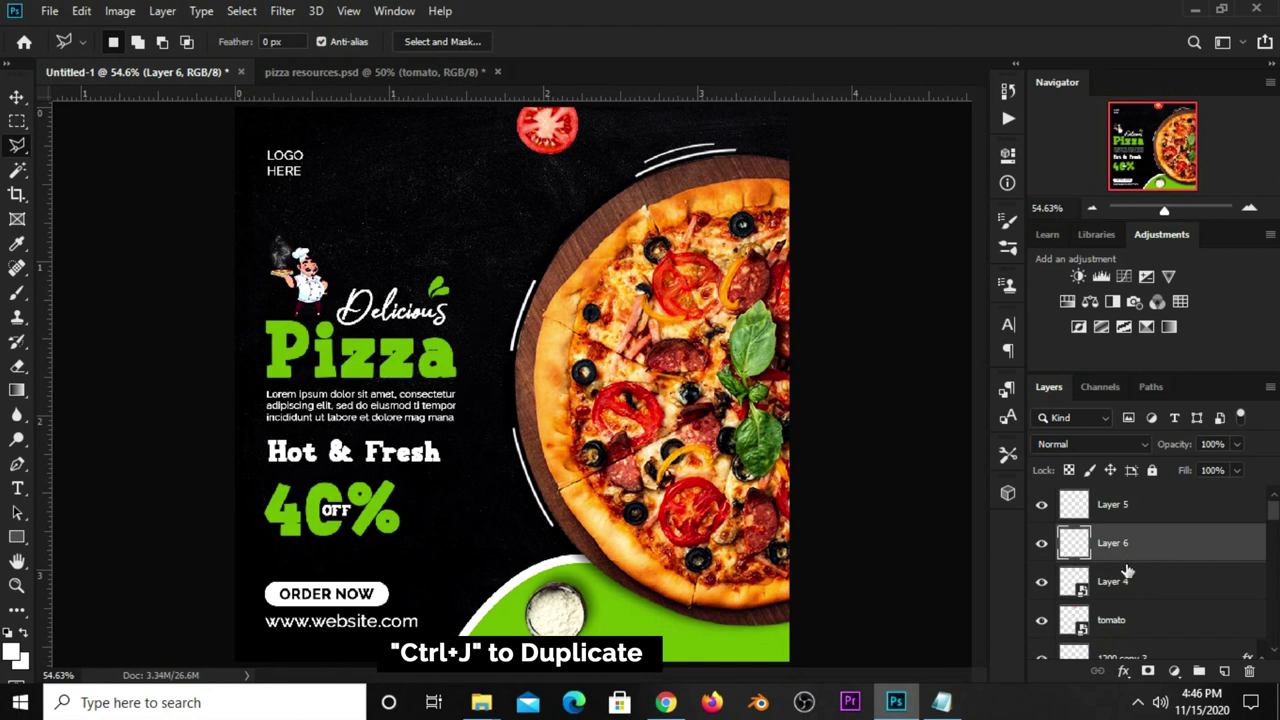
# - Move Layer 6's arc just outside the lower-left arc, nudge it into place and commit
pyautogui.press('v')
pyautogui.moveTo(523, 315)
pyautogui.mouseDown()
pyautogui.moveTo(487, 513)
pyautogui.moveTo(515, 489)
pyautogui.moveTo(530, 442)
pyautogui.mouseUp()
pyautogui.press('Right')
pyautogui.press('Right')
pyautogui.press('Right')
pyautogui.press('Right')
pyautogui.press('Right')
pyautogui.press('Right')
pyautogui.press('Right')
pyautogui.press('Left')
pyautogui.press('Left')
pyautogui.press('Up')
pyautogui.press('Up')
pyautogui.press('Return')
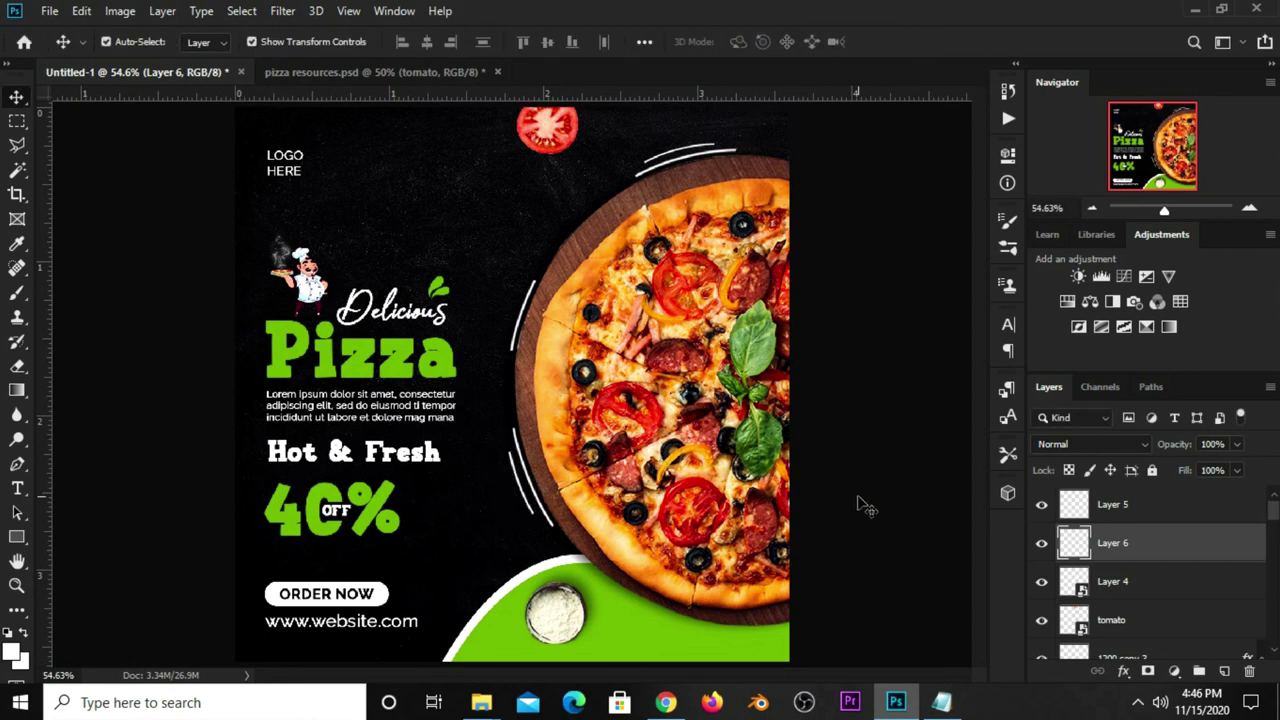
pyautogui.click(862, 506)
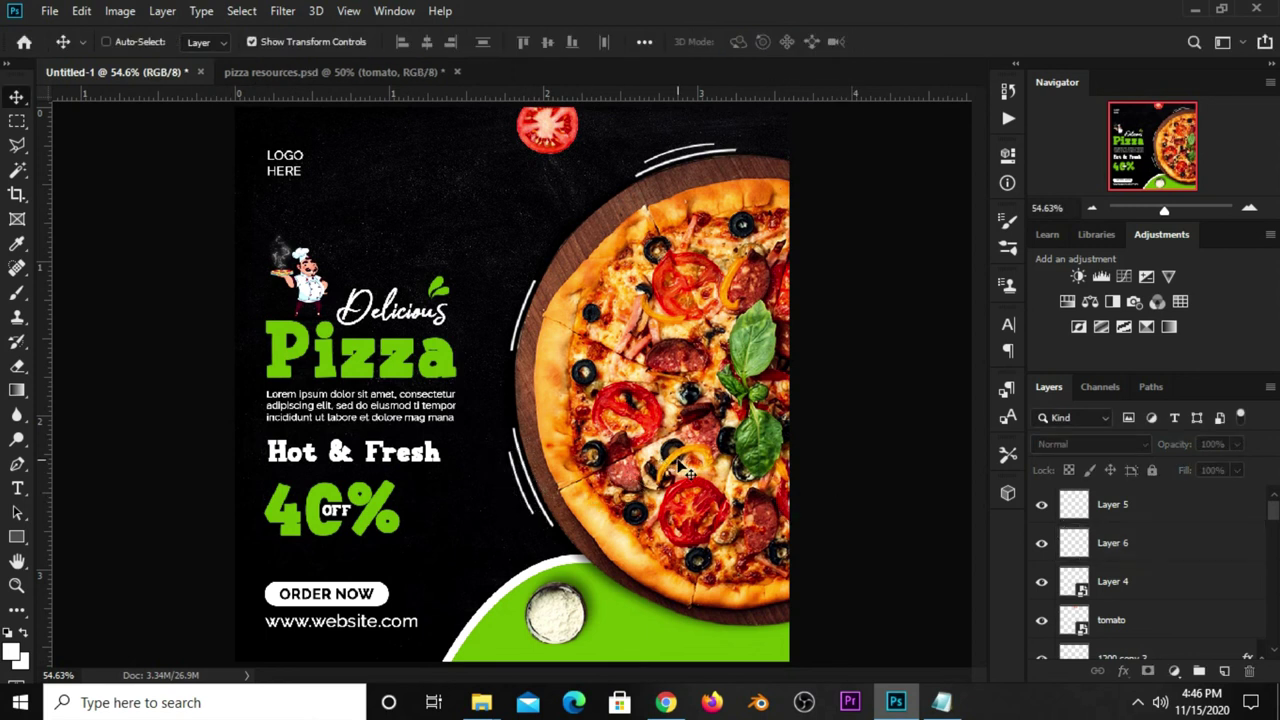
pyautogui.hotkey('ctrl', '-')
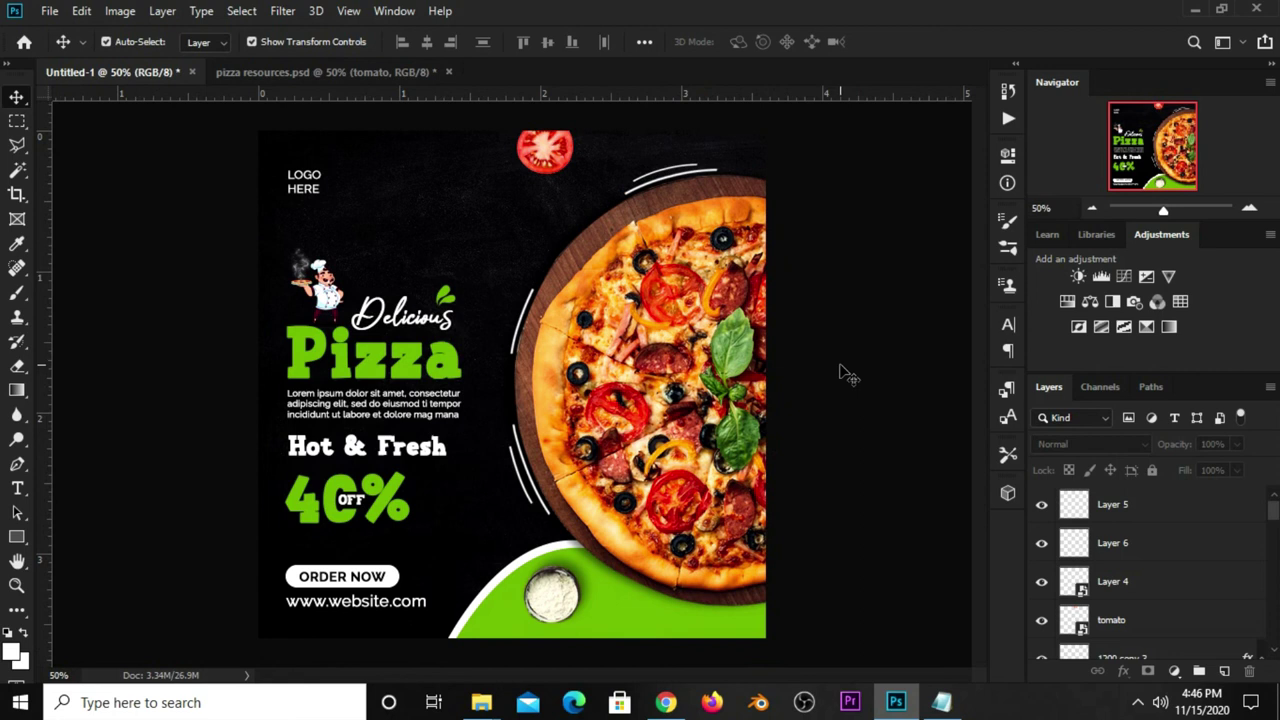
# - Scale the 1200 copy 3 dip bowl to about 139% on the green curve
pyautogui.click(588, 580)
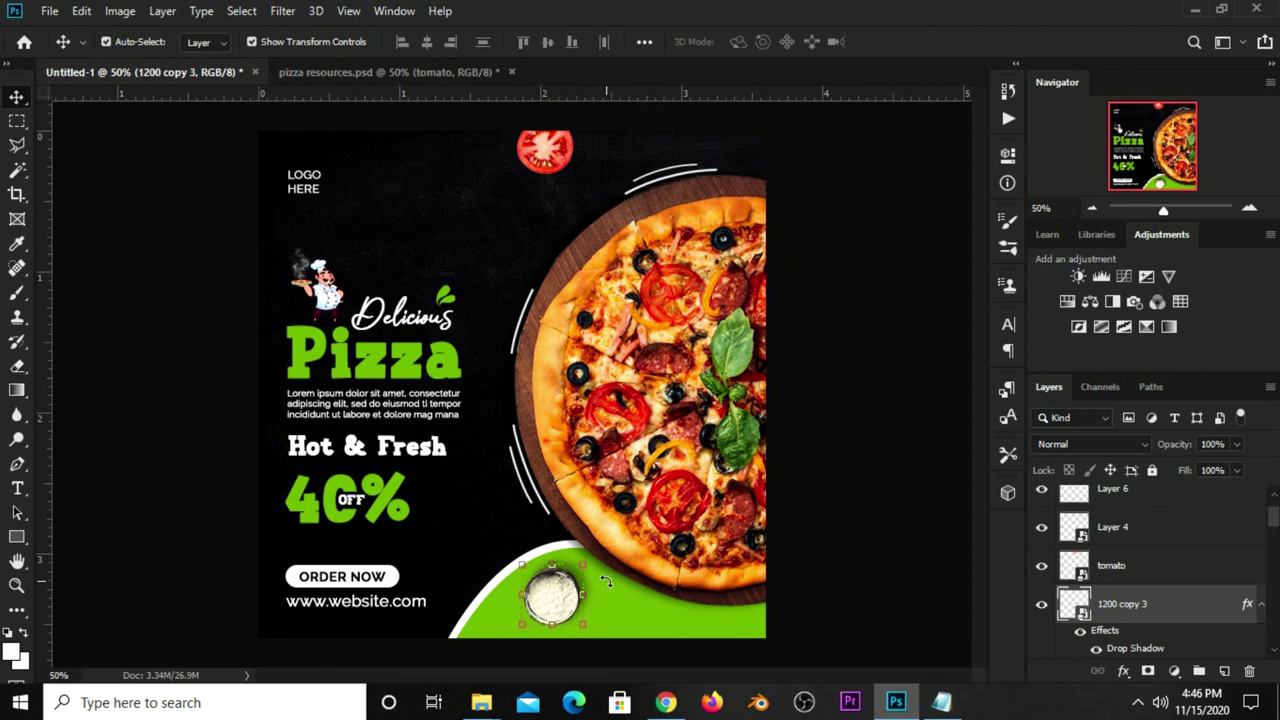
pyautogui.moveTo(585, 625); pyautogui.dragTo(579, 620)
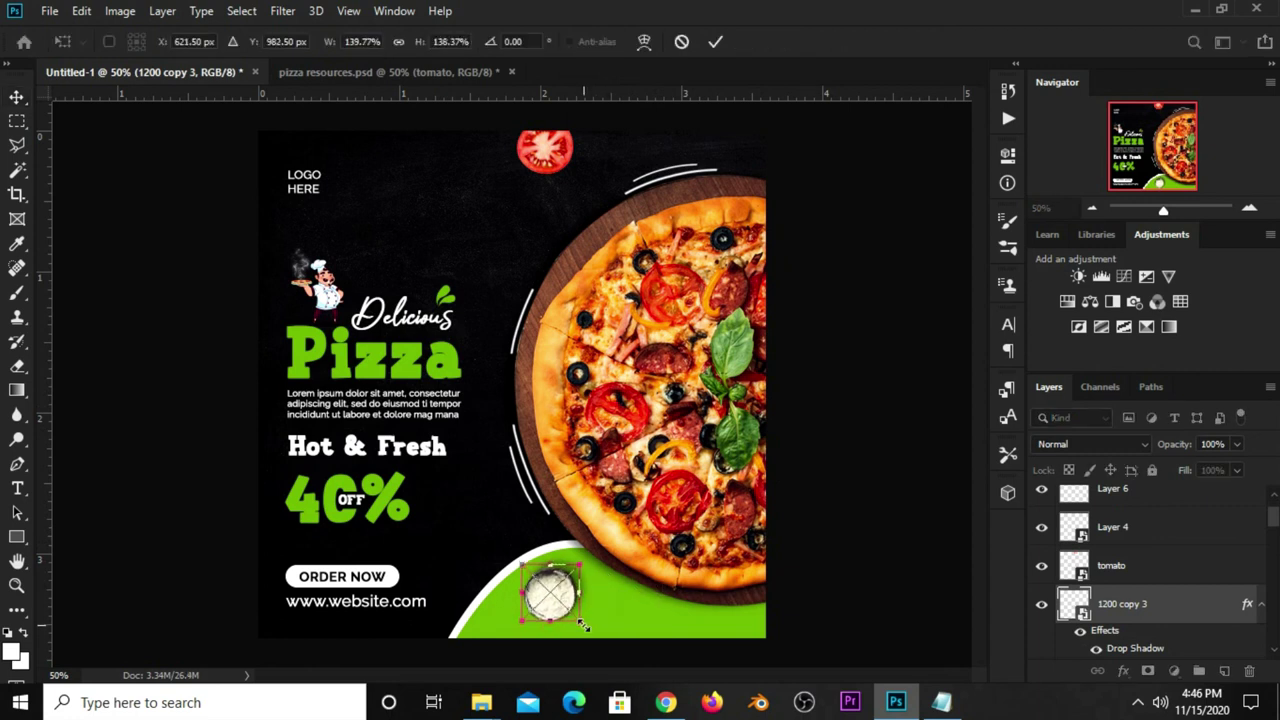
pyautogui.press('Return')
pyautogui.click(868, 506)
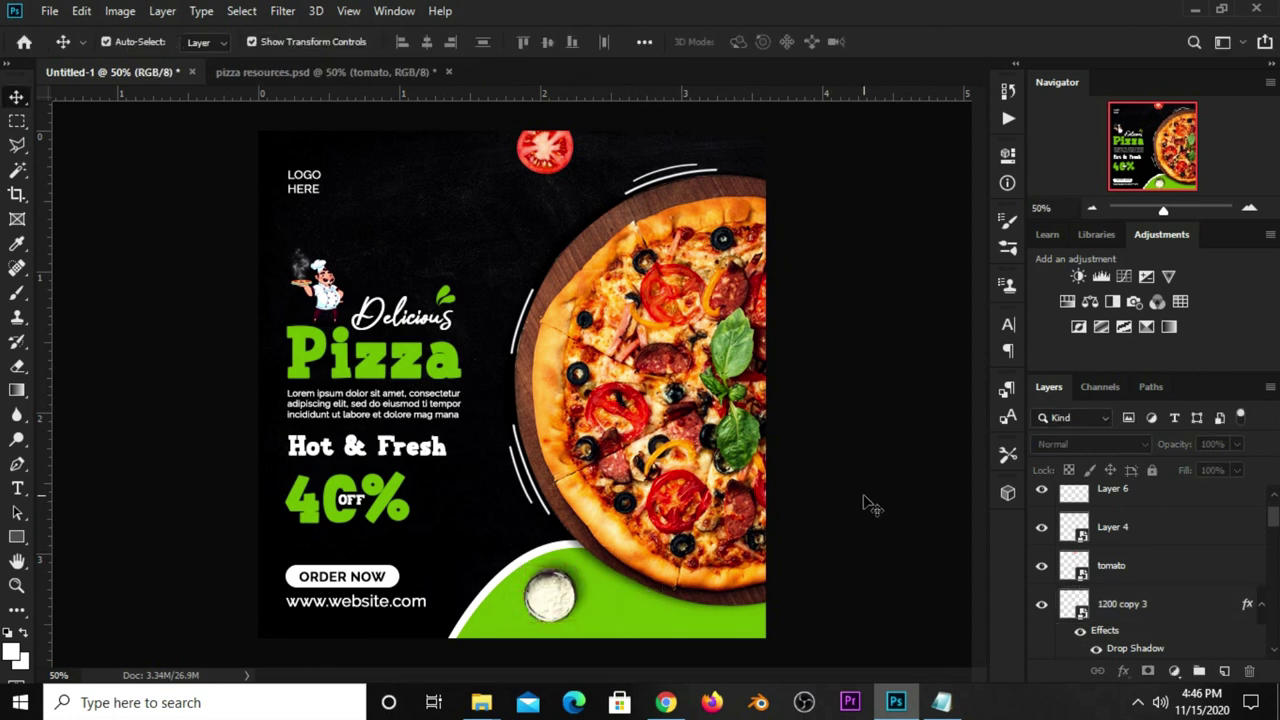